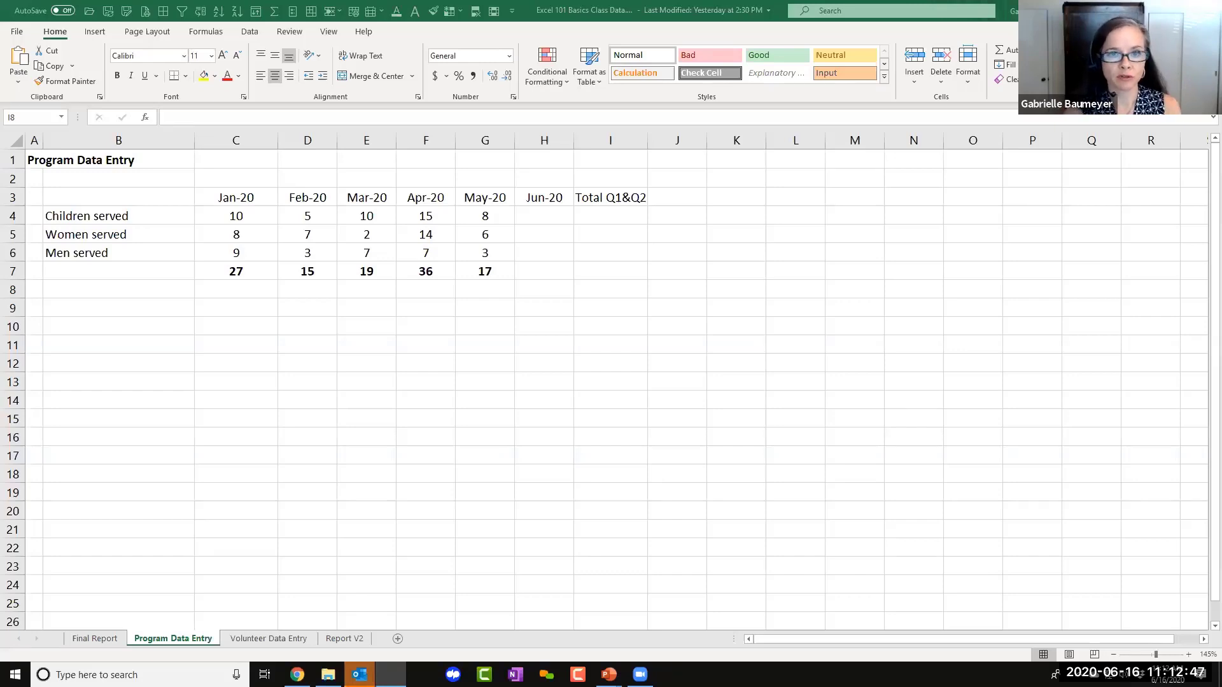
Enter 2 for children, women and men served in the Jun-20 column, cells H4 to H6.
click(558, 216)
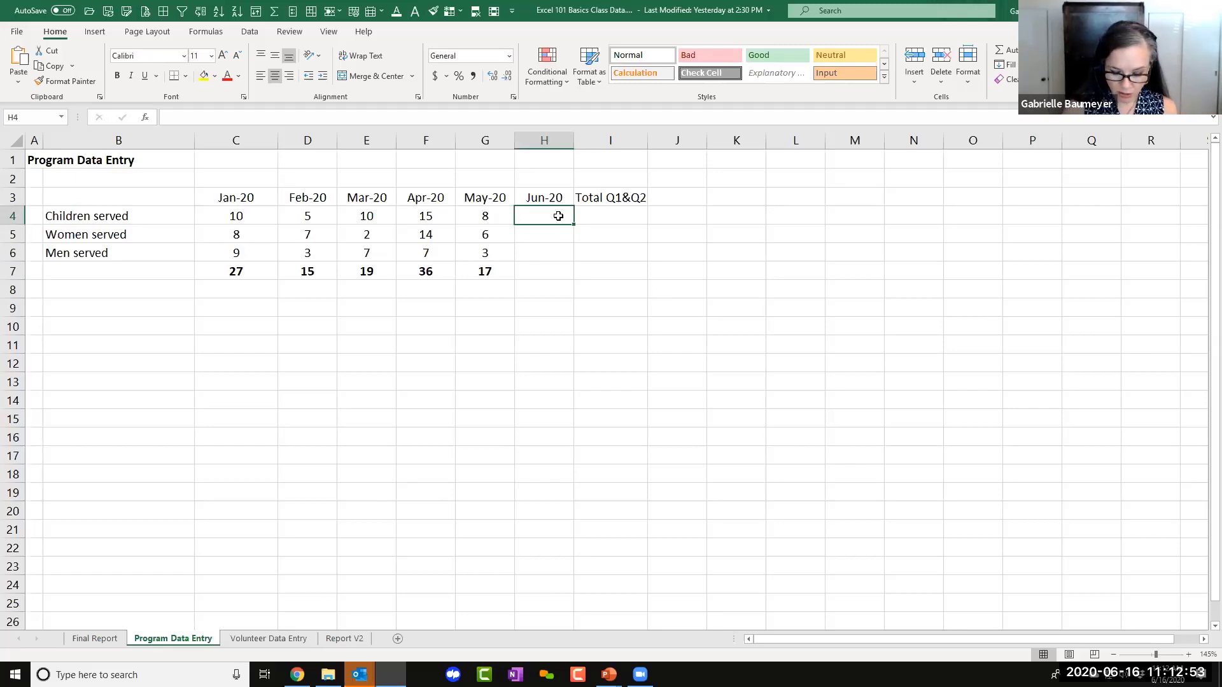
text(2)
key(Return)
text(2)
key(Return)
text(2)
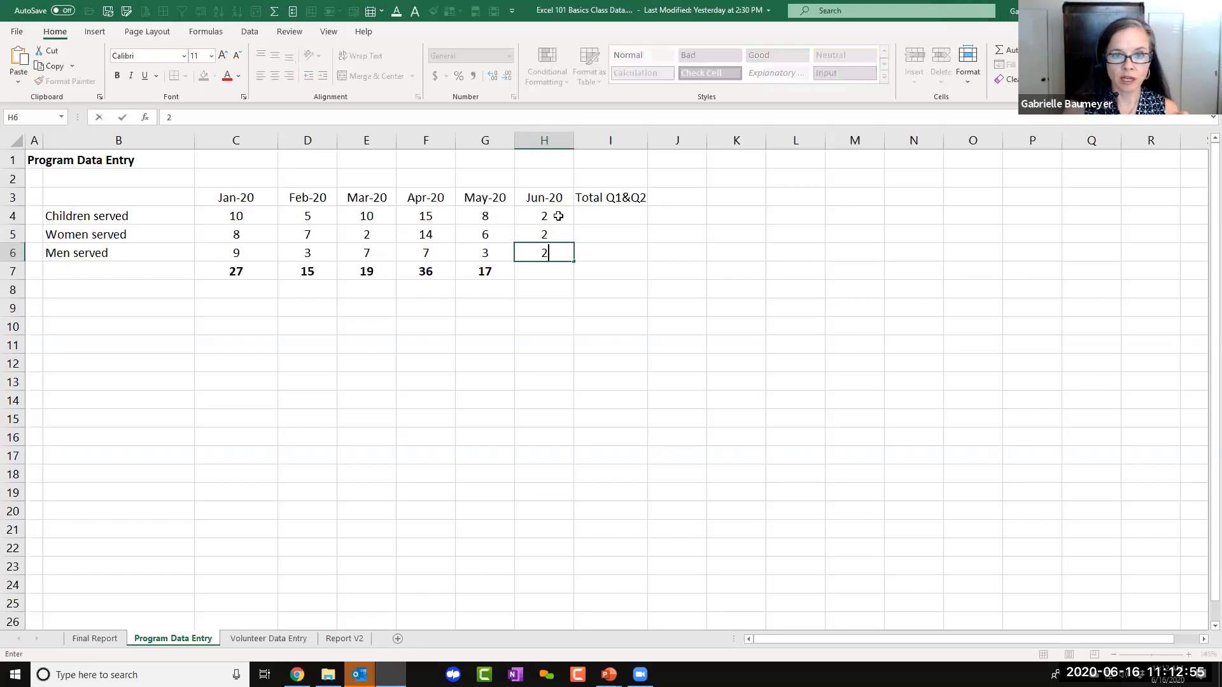
key(Return)
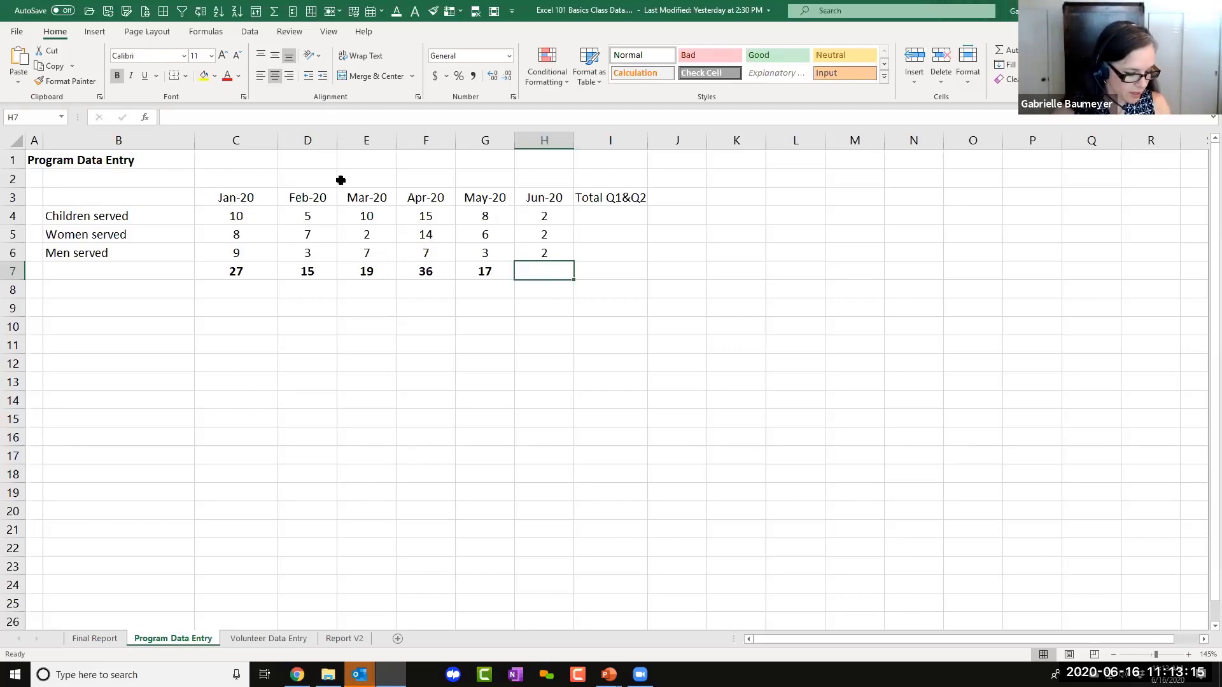
Total the Jun-20 values in H7 with AutoSum, and clear that total again.
click(202, 31)
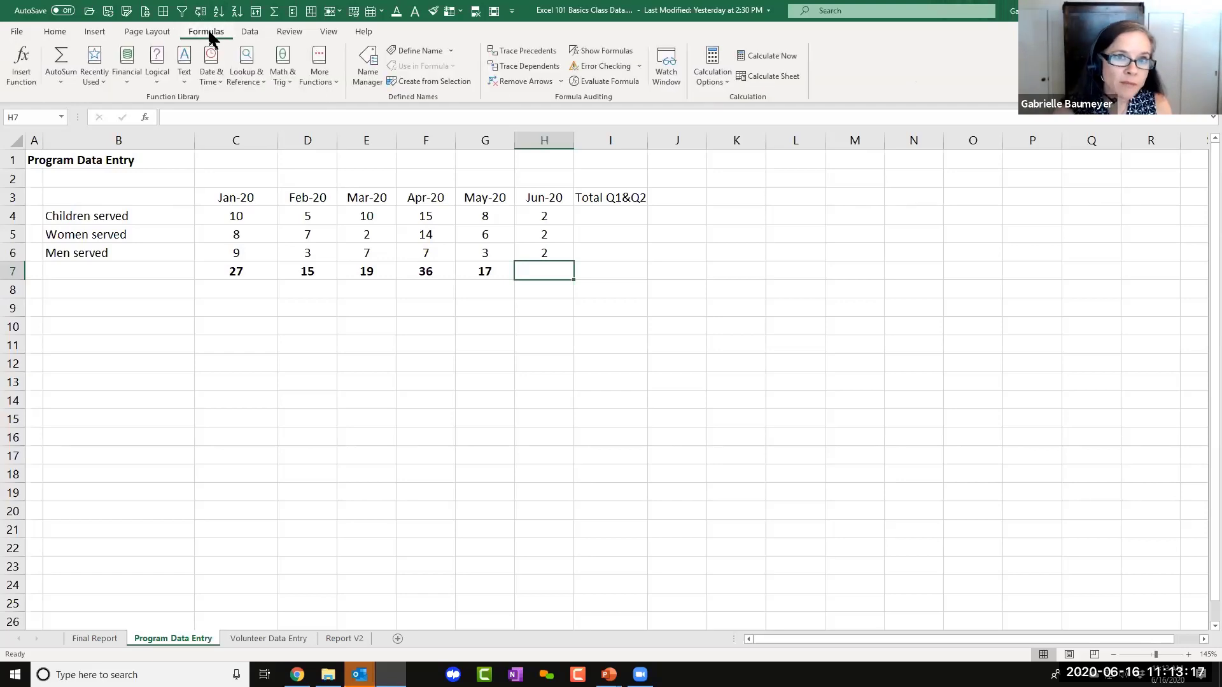
click(61, 64)
key(Return)
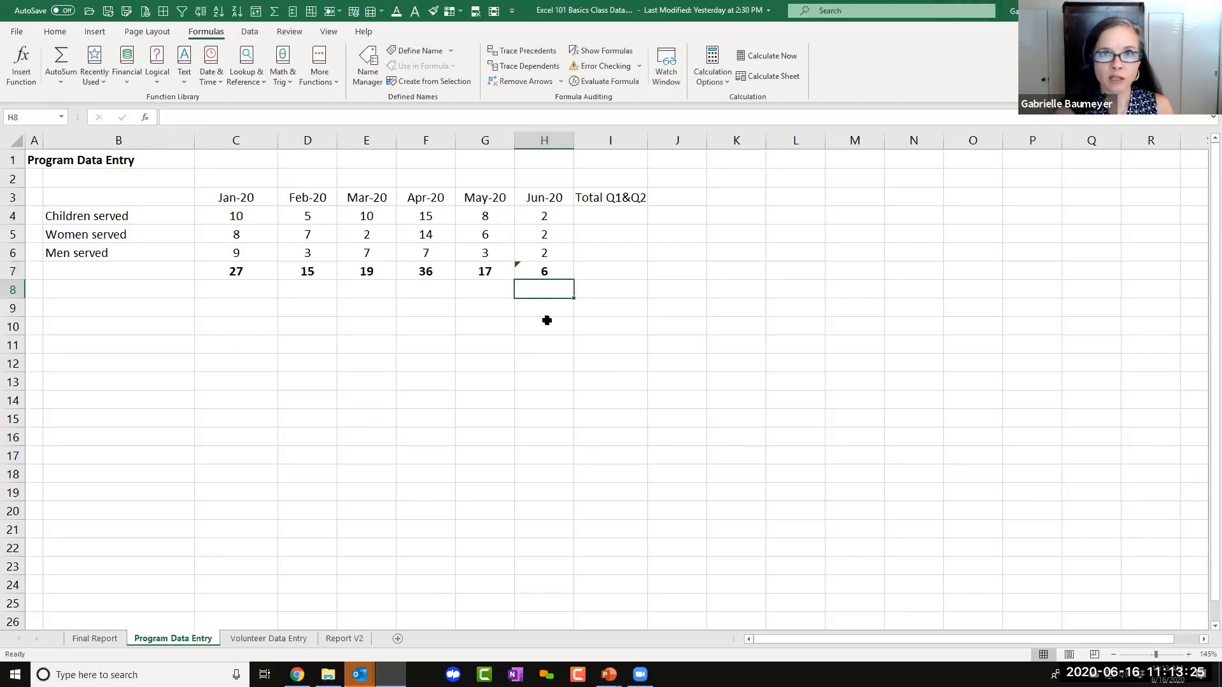
click(545, 272)
key(Delete)
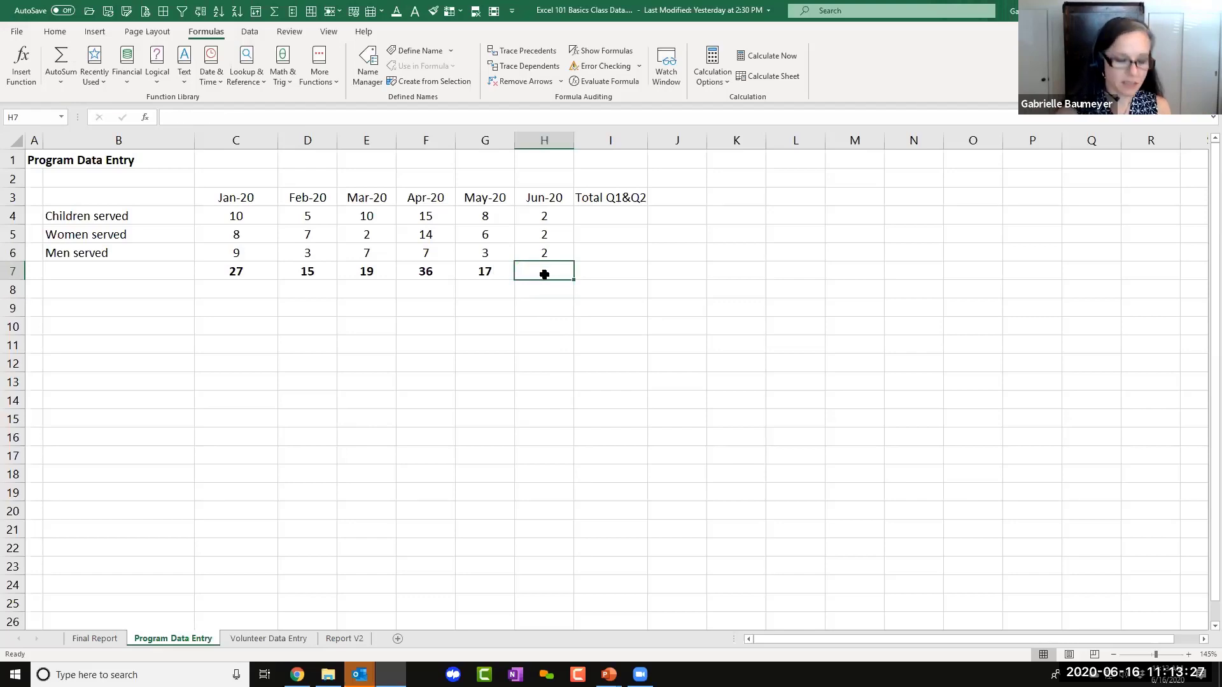
Apply AutoSum to the selected range H4:H7 to total Jun-20, and clear H7 again.
click(555, 218)
drag(555, 218, 549, 268)
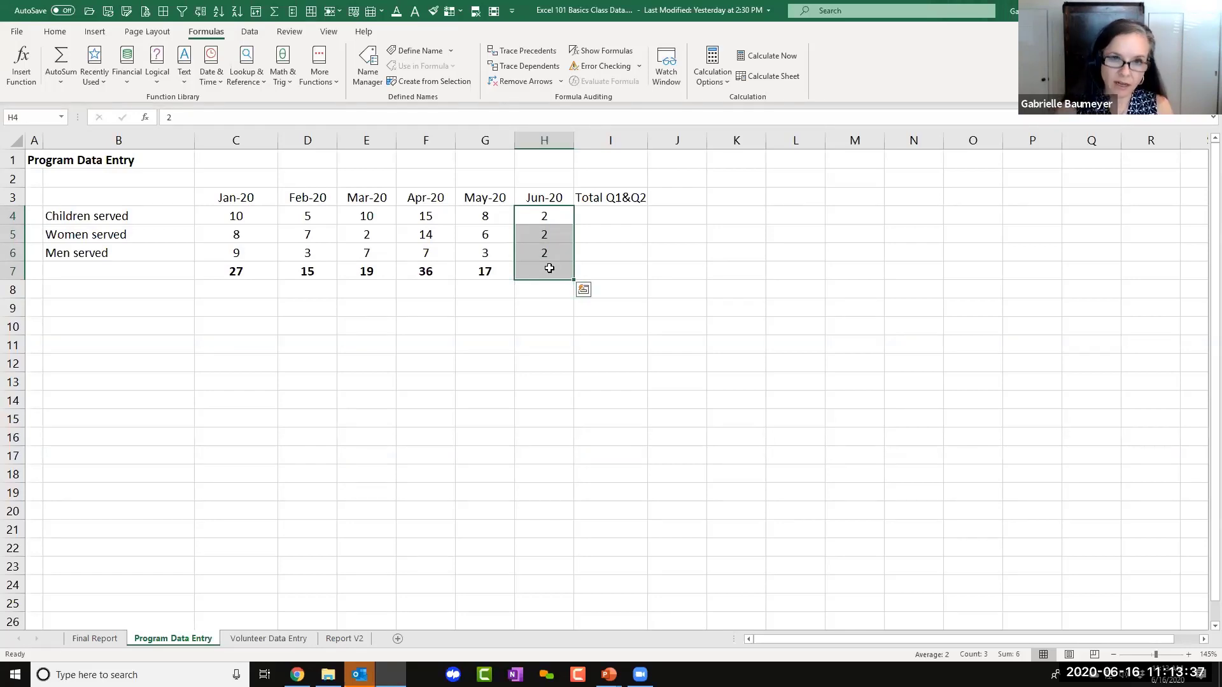
click(60, 32)
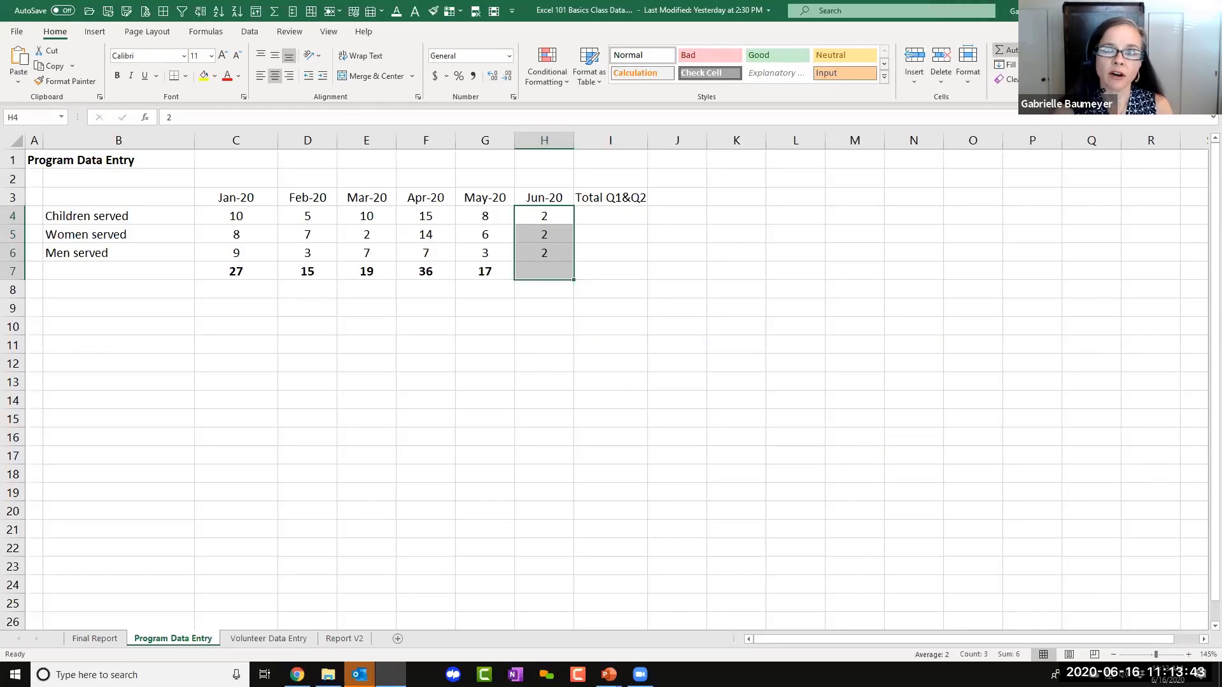
click(1004, 50)
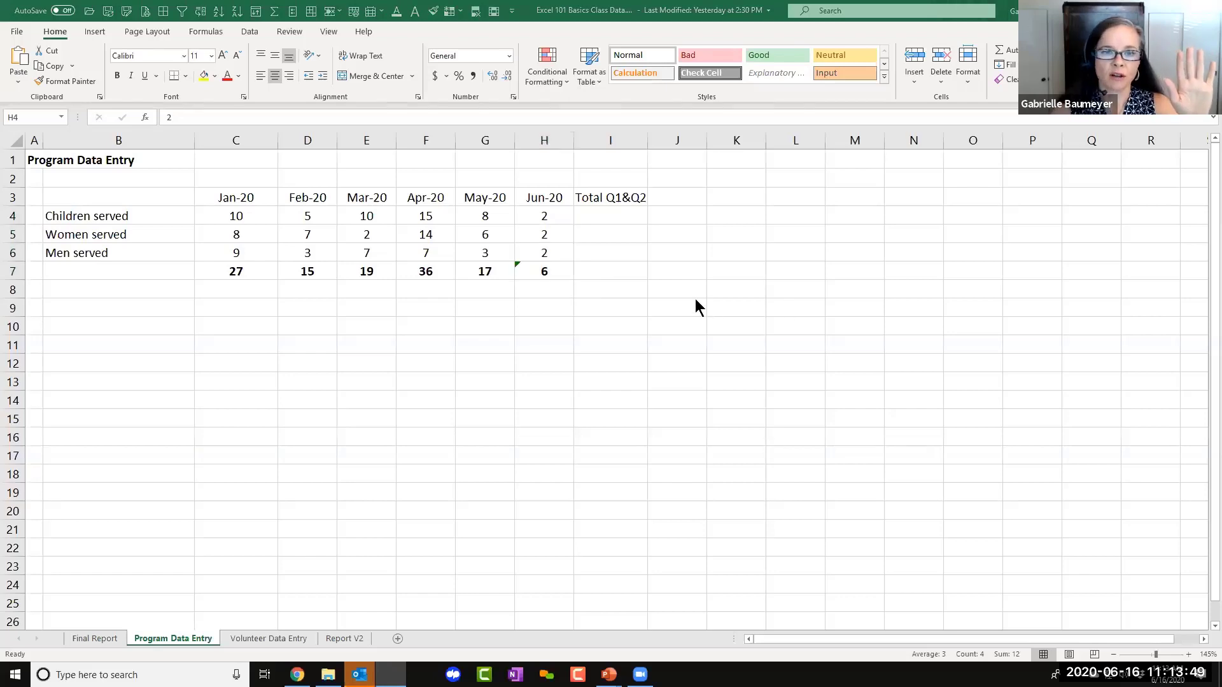
click(550, 272)
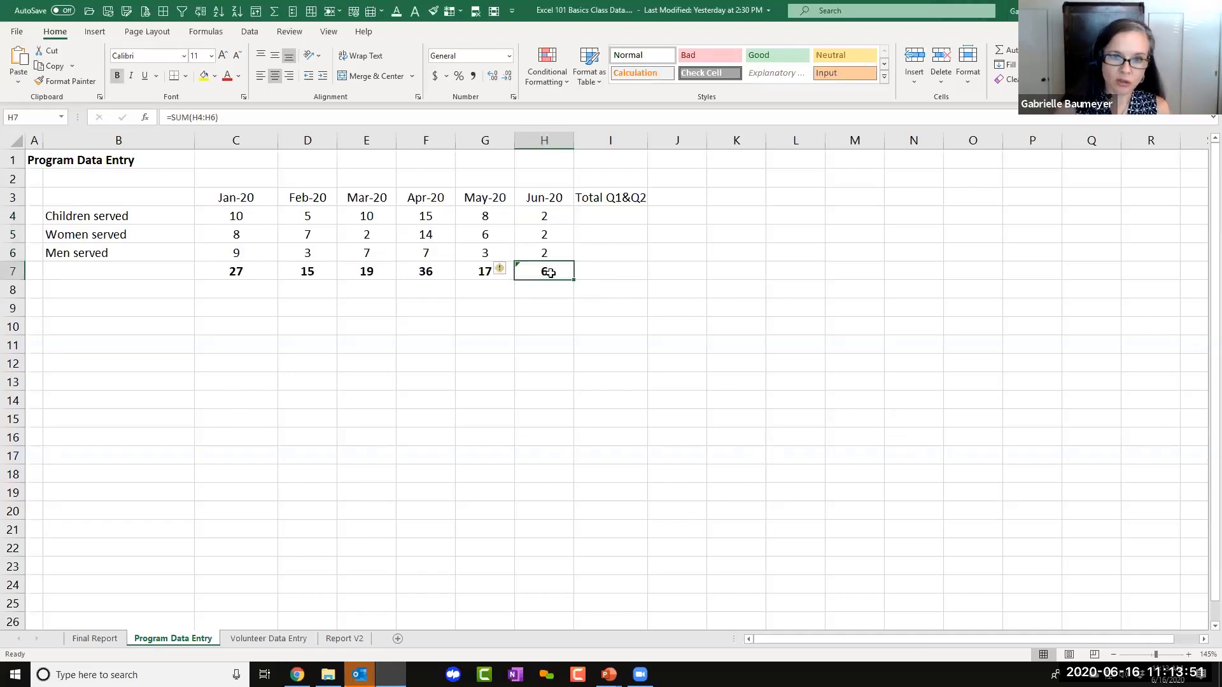
key(Delete)
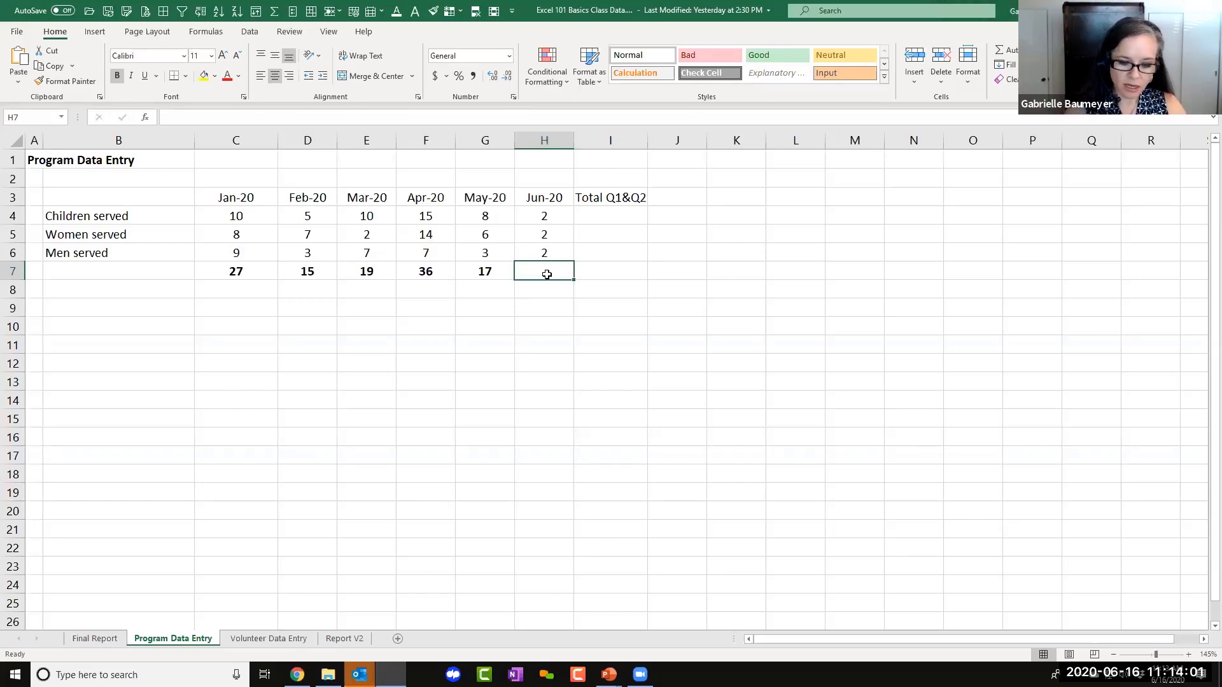
Insert an AutoSum formula in H7 that adds H4:H6.
key(alt+equal)
key(Return)
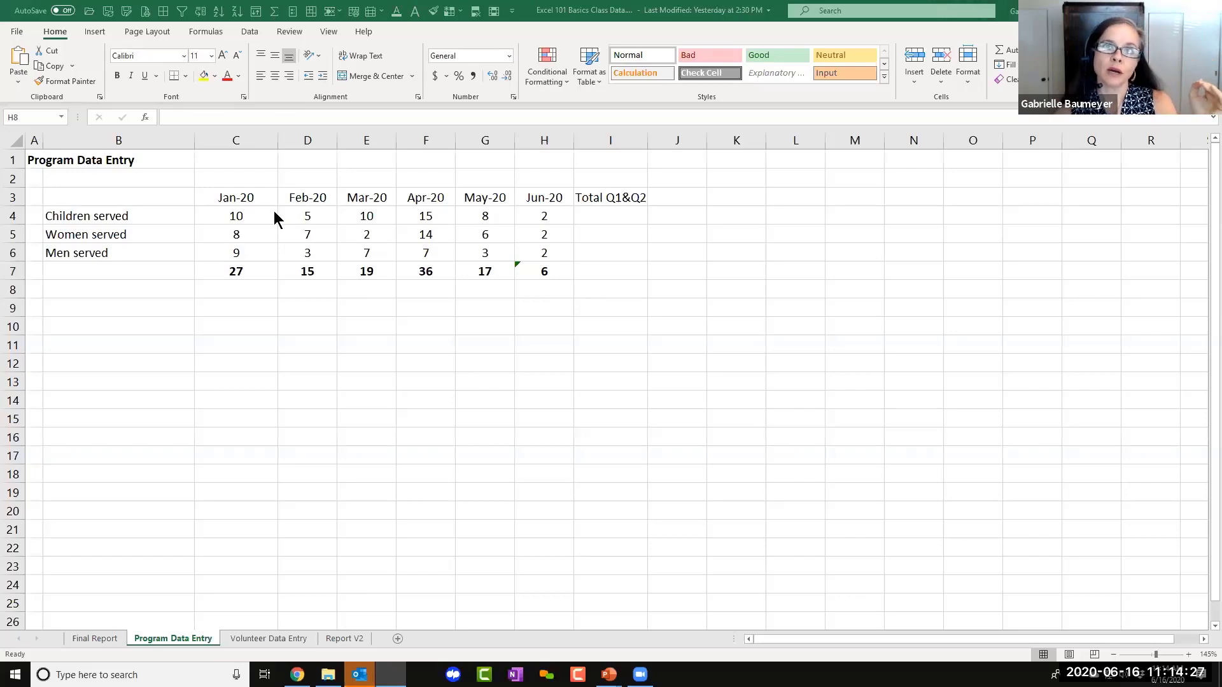
Total the Children served row in I4 by applying AutoSum to the range C4:I4.
click(251, 215)
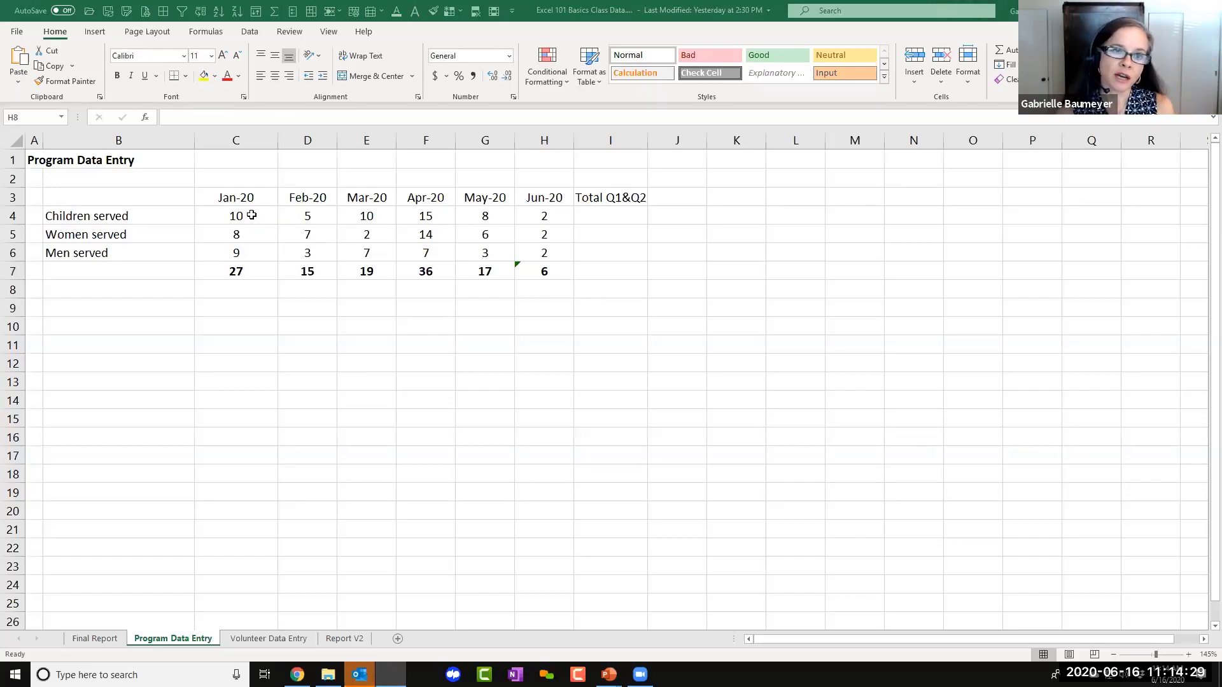
drag(247, 215, 596, 223)
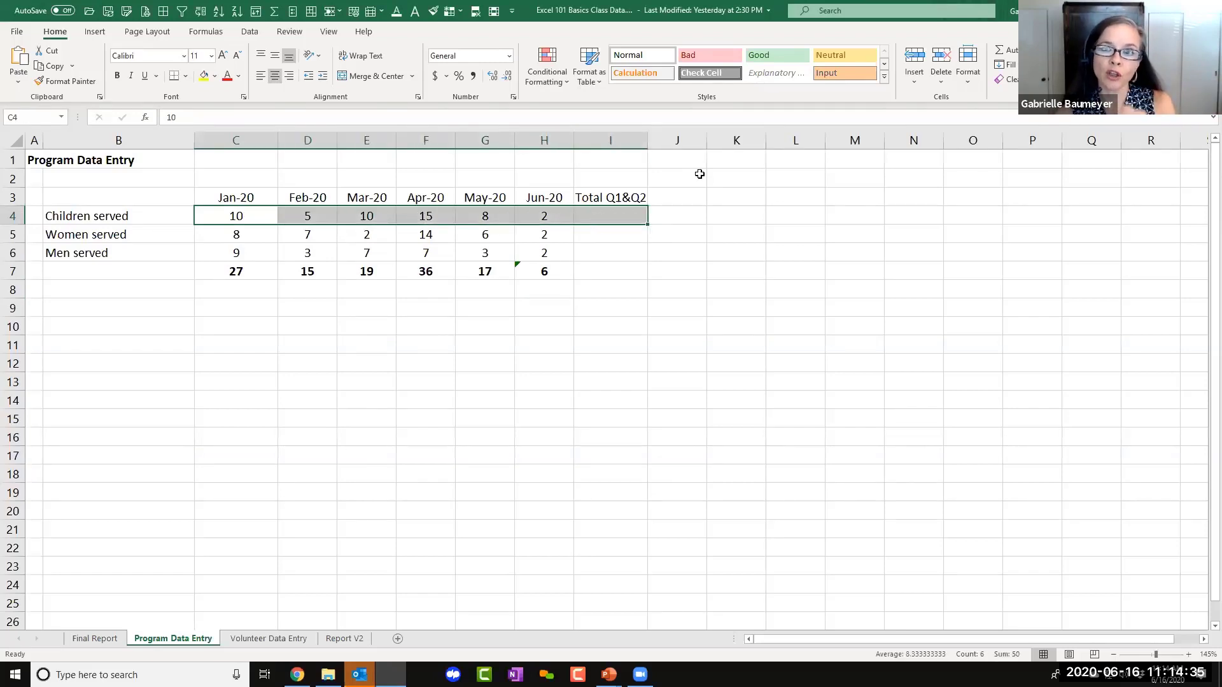
drag(233, 216, 611, 216)
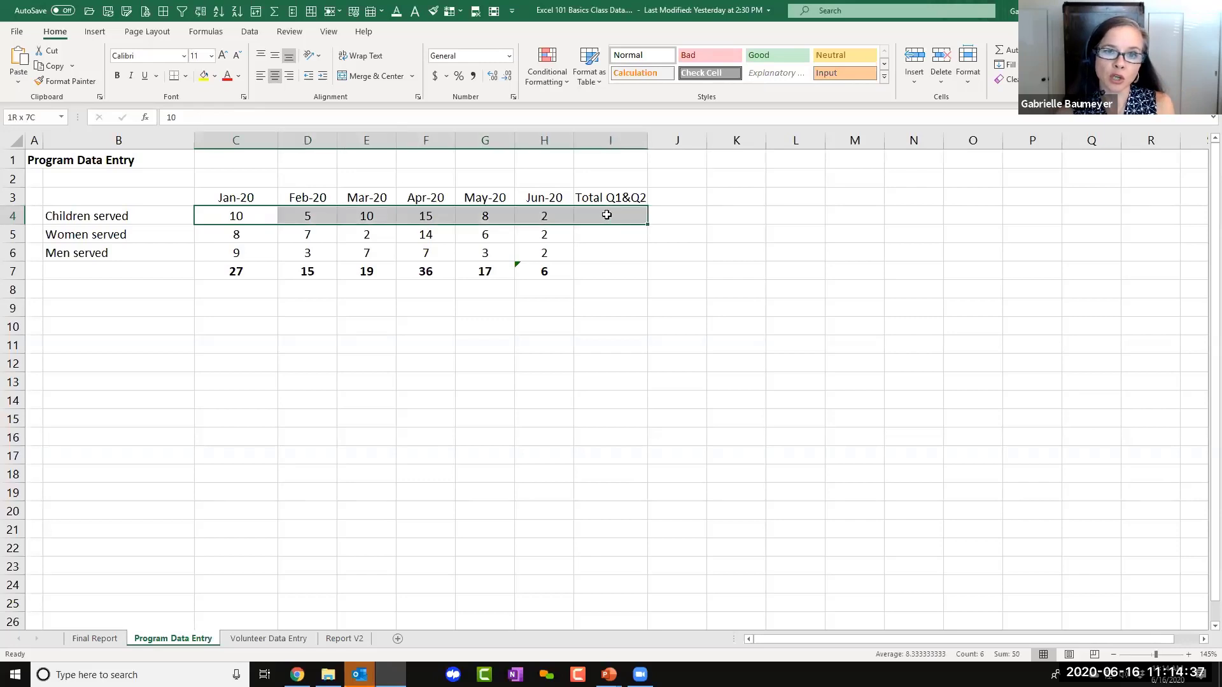
click(1007, 51)
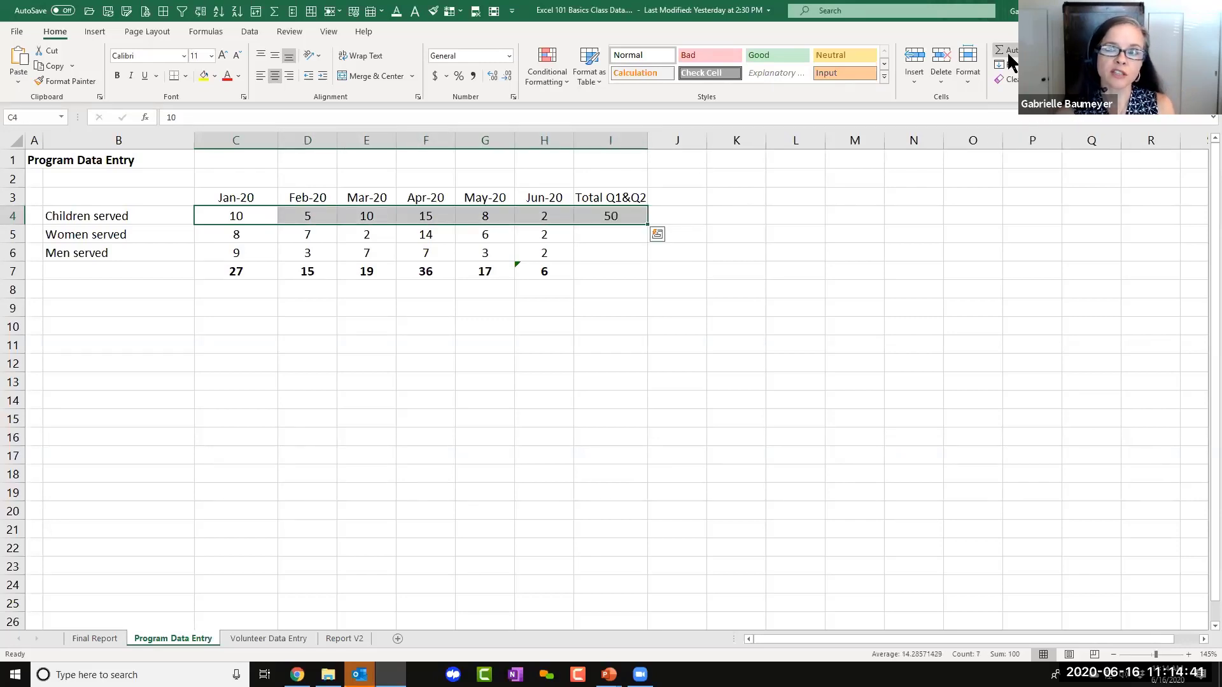
click(763, 238)
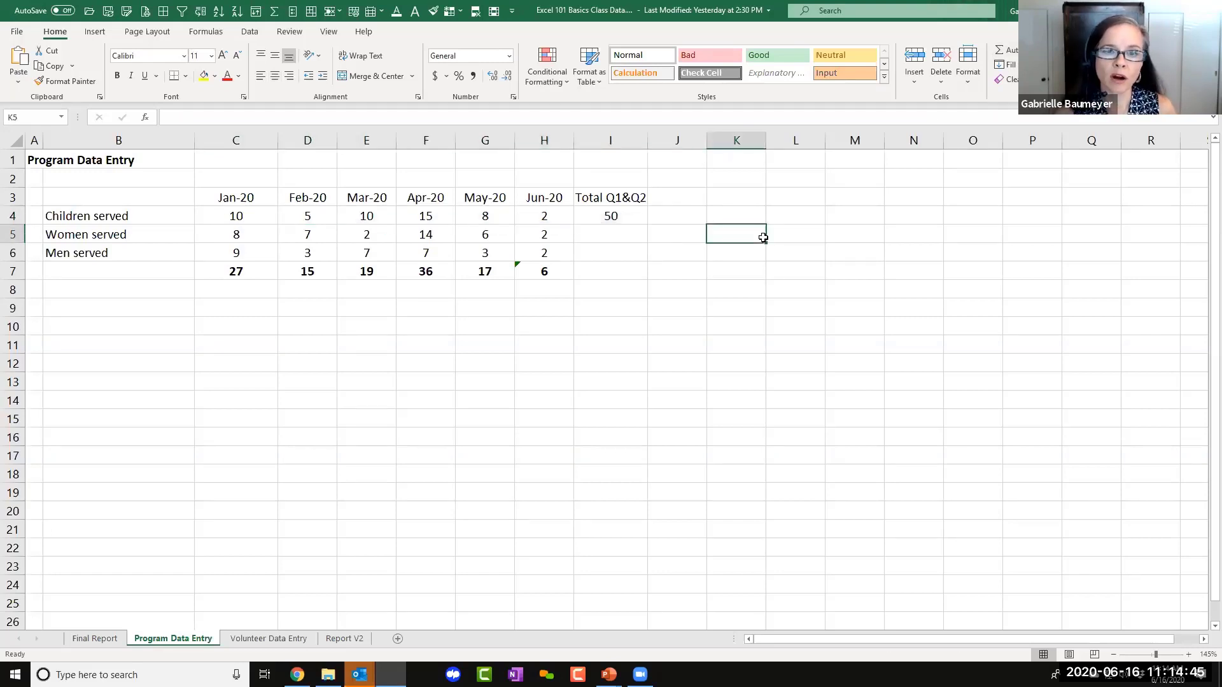
Insert AutoSum formulas in the Total Q1&Q2 column for Women served (I5) and Men served (I6).
click(625, 231)
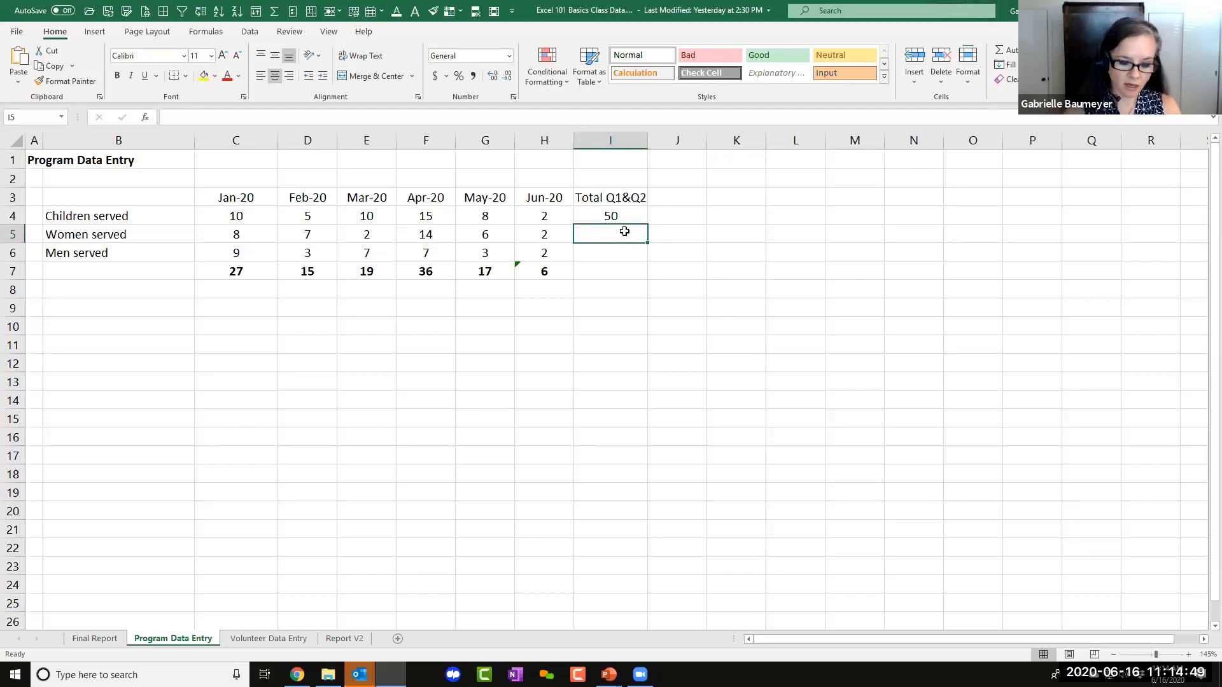
key(alt+equal)
key(Return)
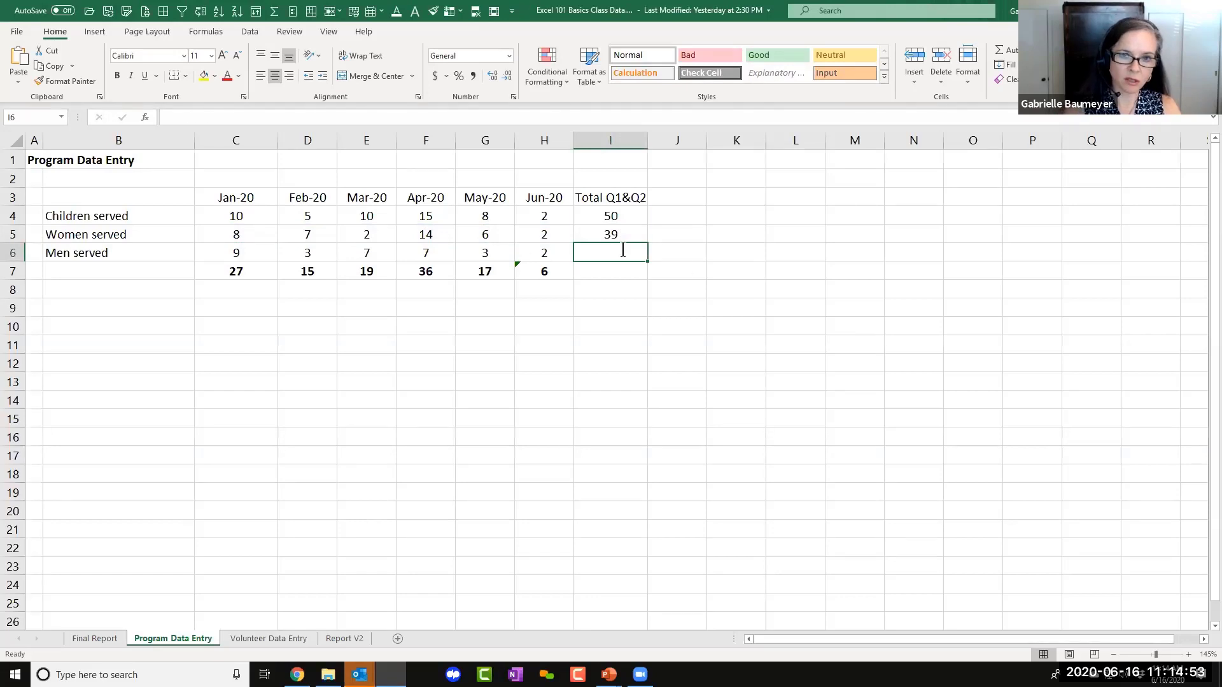
key(alt+equal)
key(Return)
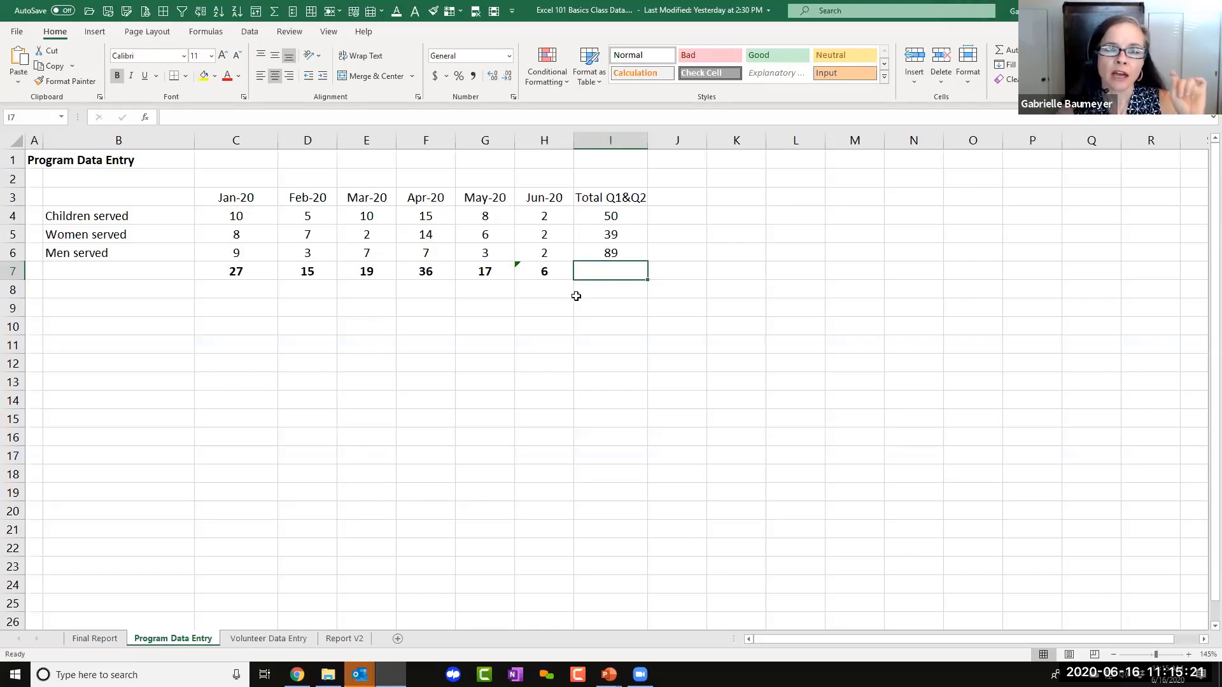
Copy the Jun-20 total formula from H7 across to I7 with the fill handle.
click(542, 271)
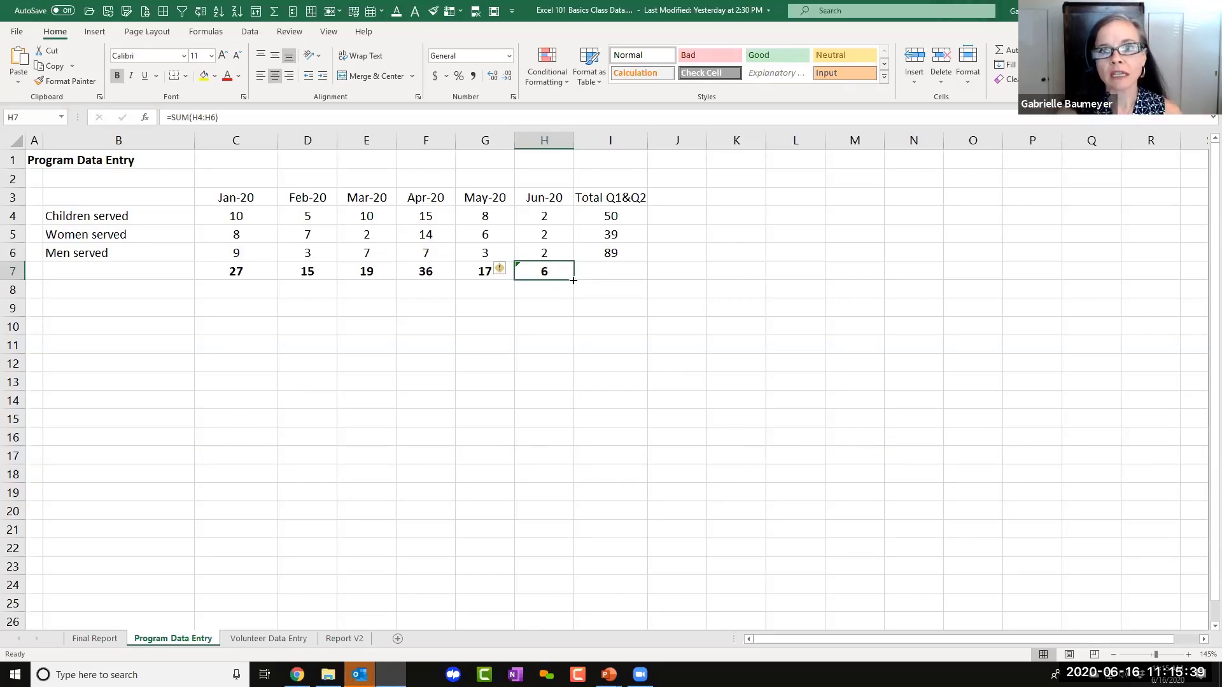
drag(572, 280, 621, 278)
drag(568, 284, 575, 280)
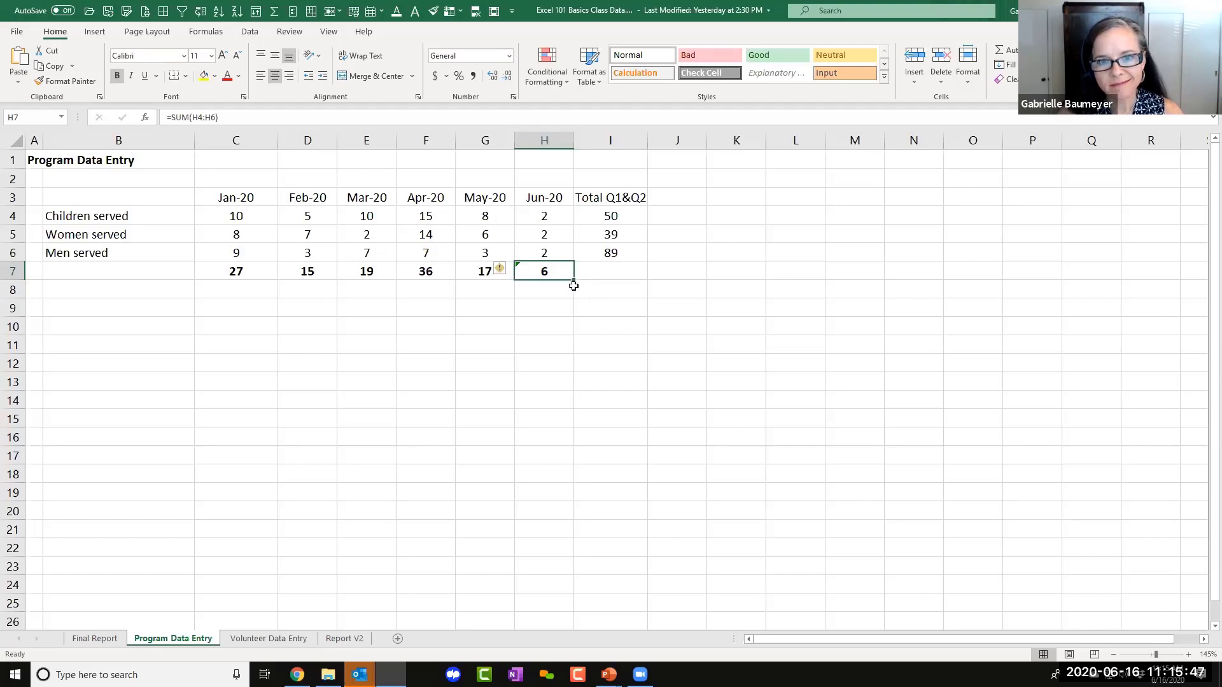
drag(573, 280, 630, 279)
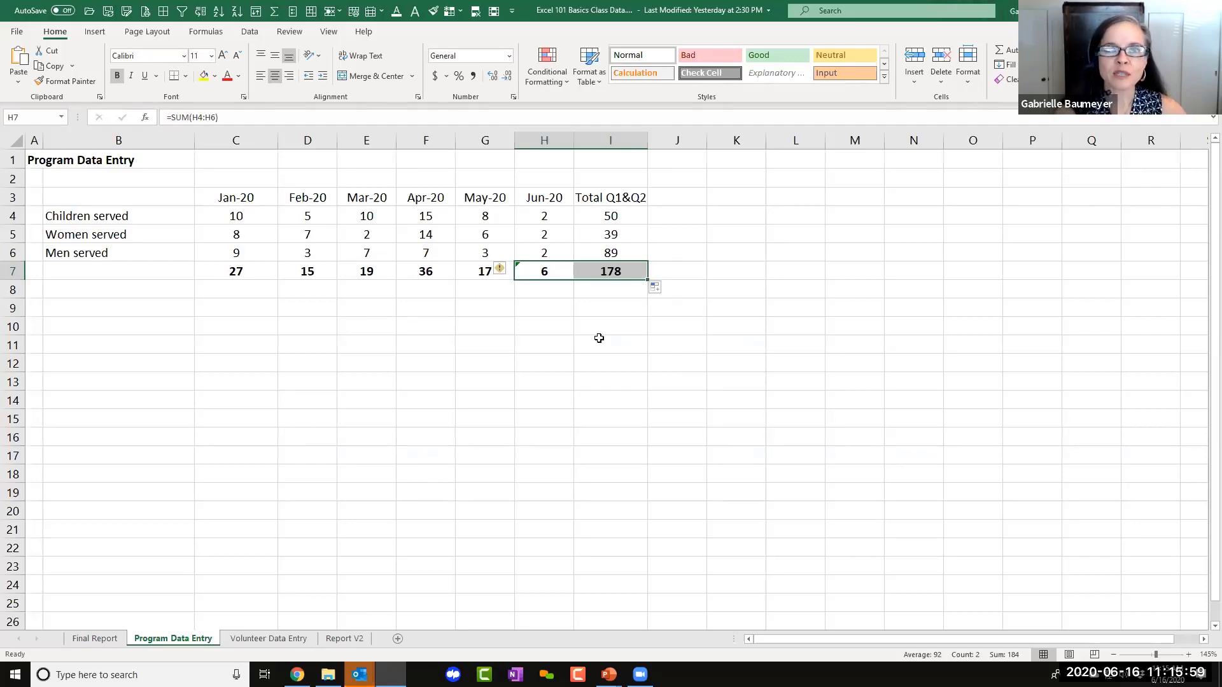
Check the Total Q1&Q2 formulas and replace the Men served sum in I6 by filling down the Women served formula from I5.
click(552, 271)
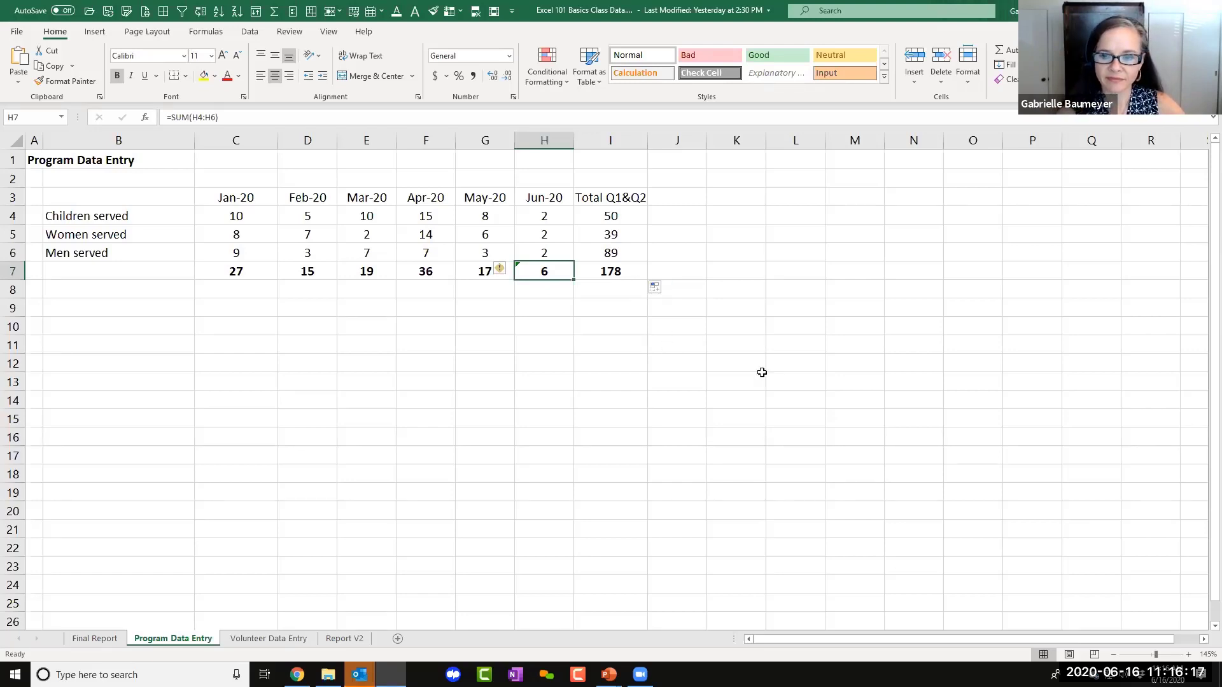
click(634, 253)
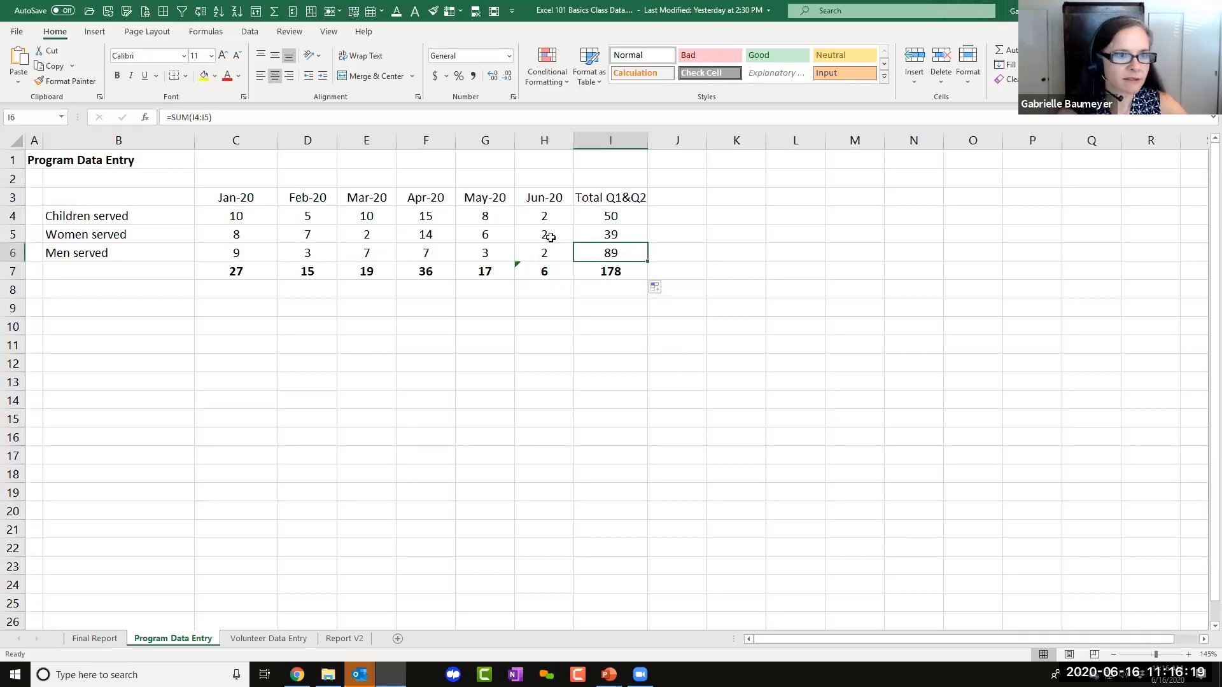
key(Up)
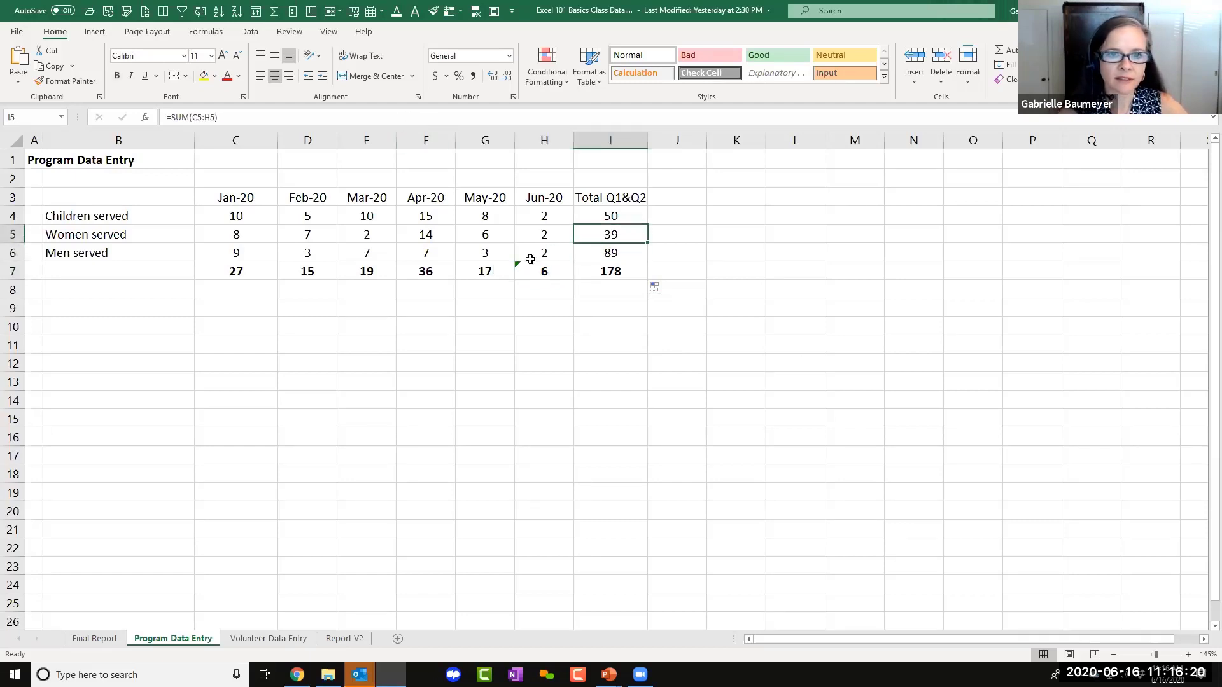
key(Up)
click(619, 237)
key(Down)
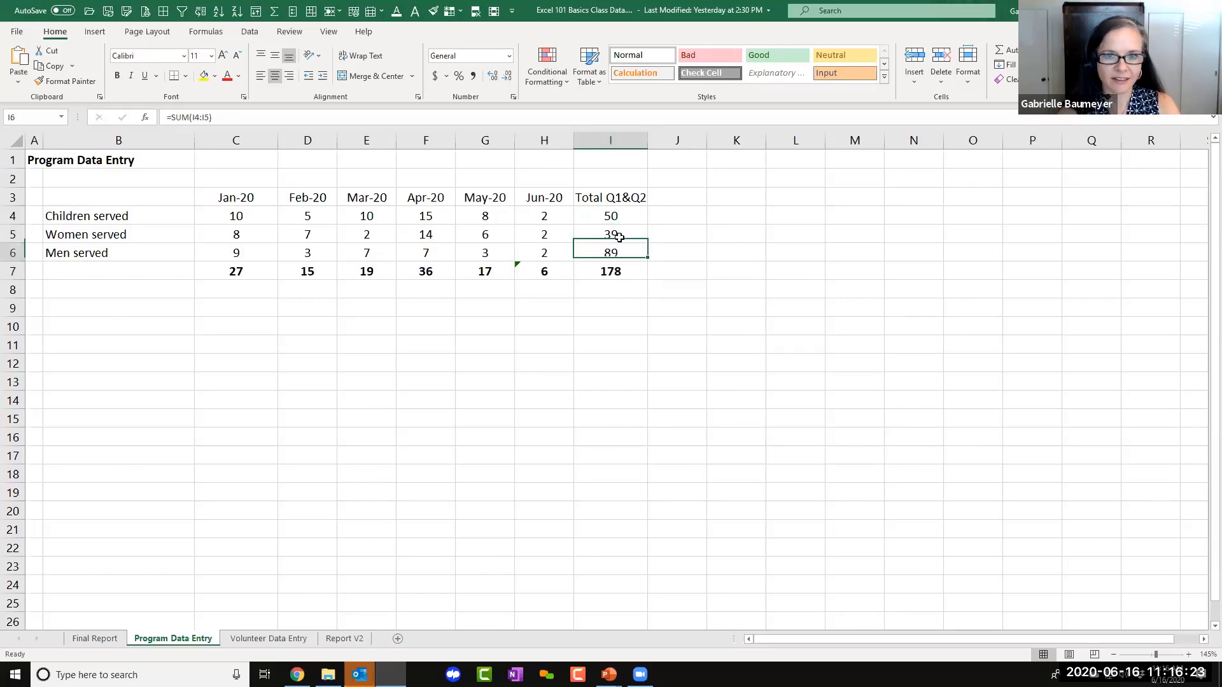
key(ctrl+d)
key(Down)
click(630, 335)
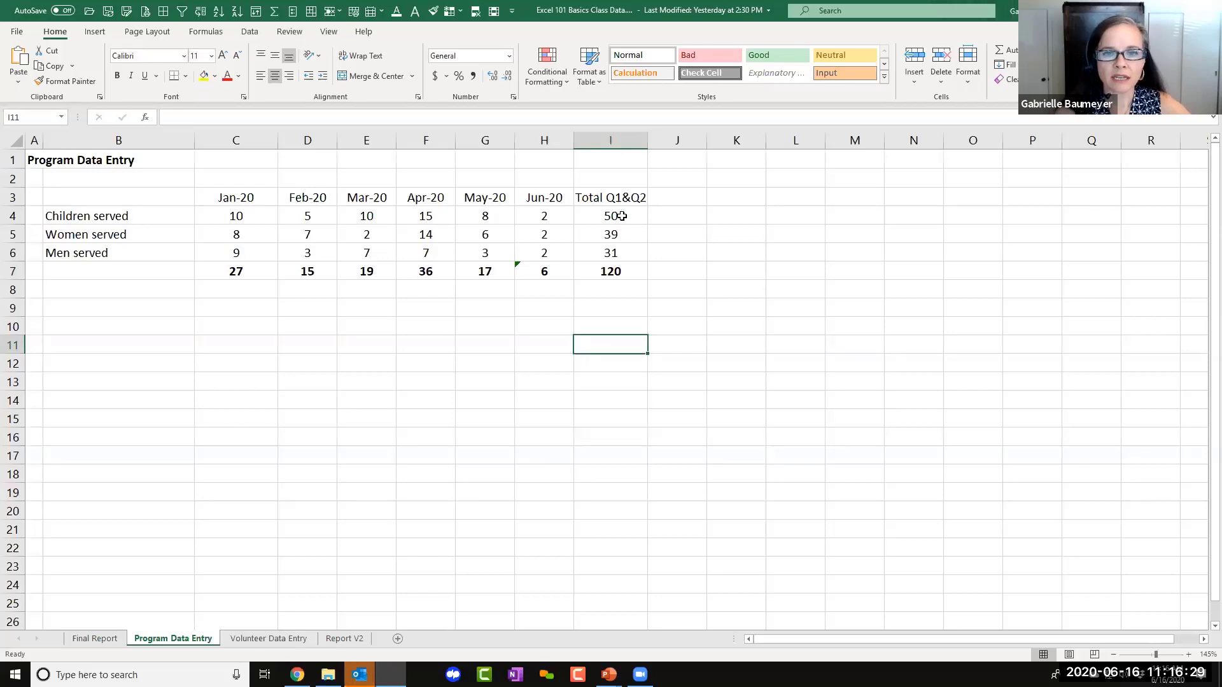
Review the monthly figures row by row against the totals in I4:I7.
drag(259, 223, 630, 218)
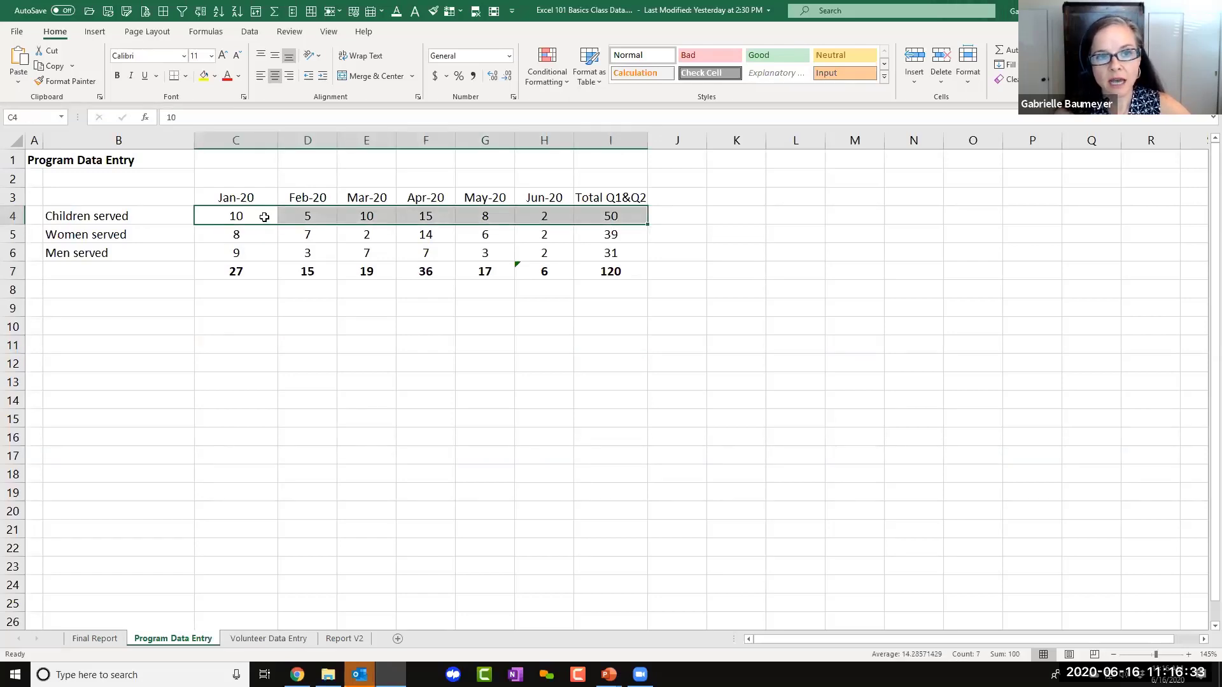
drag(259, 223, 600, 220)
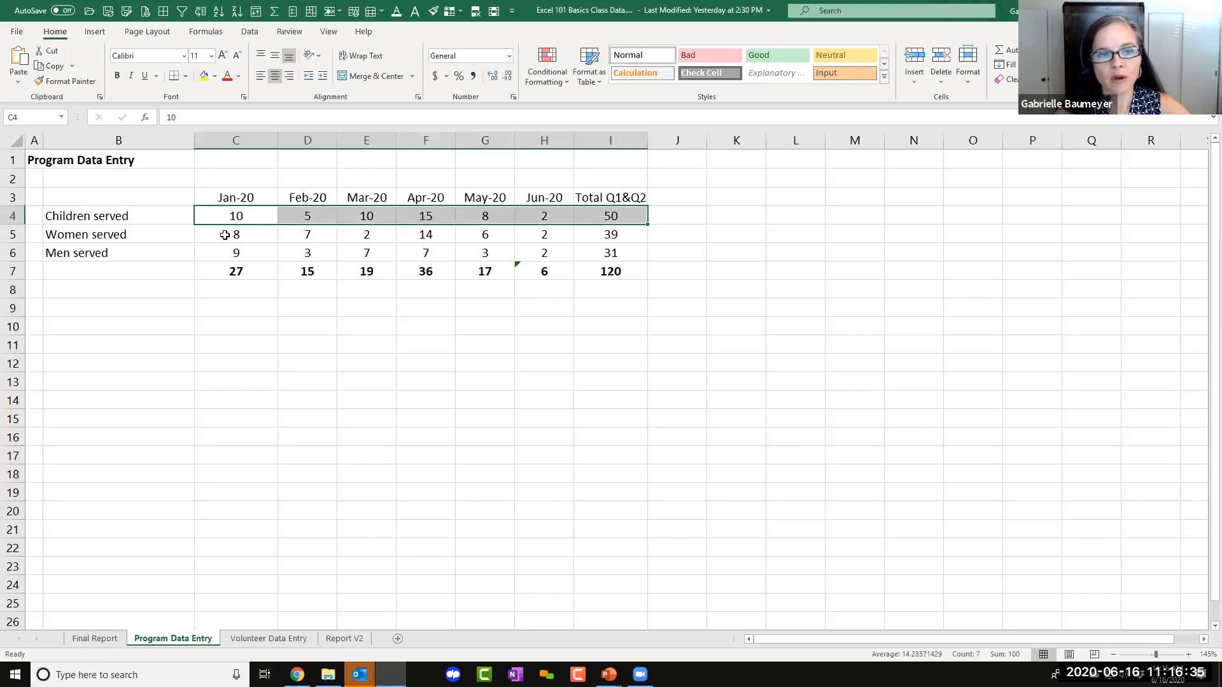
drag(225, 235, 554, 235)
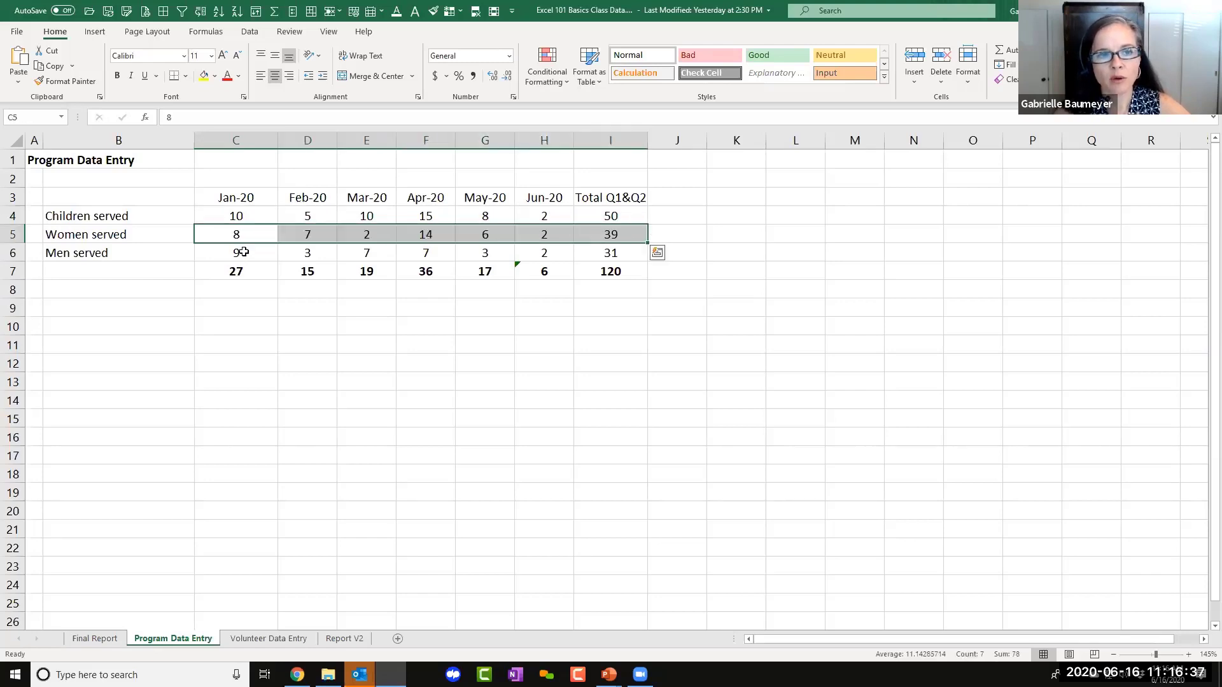
drag(240, 252, 627, 275)
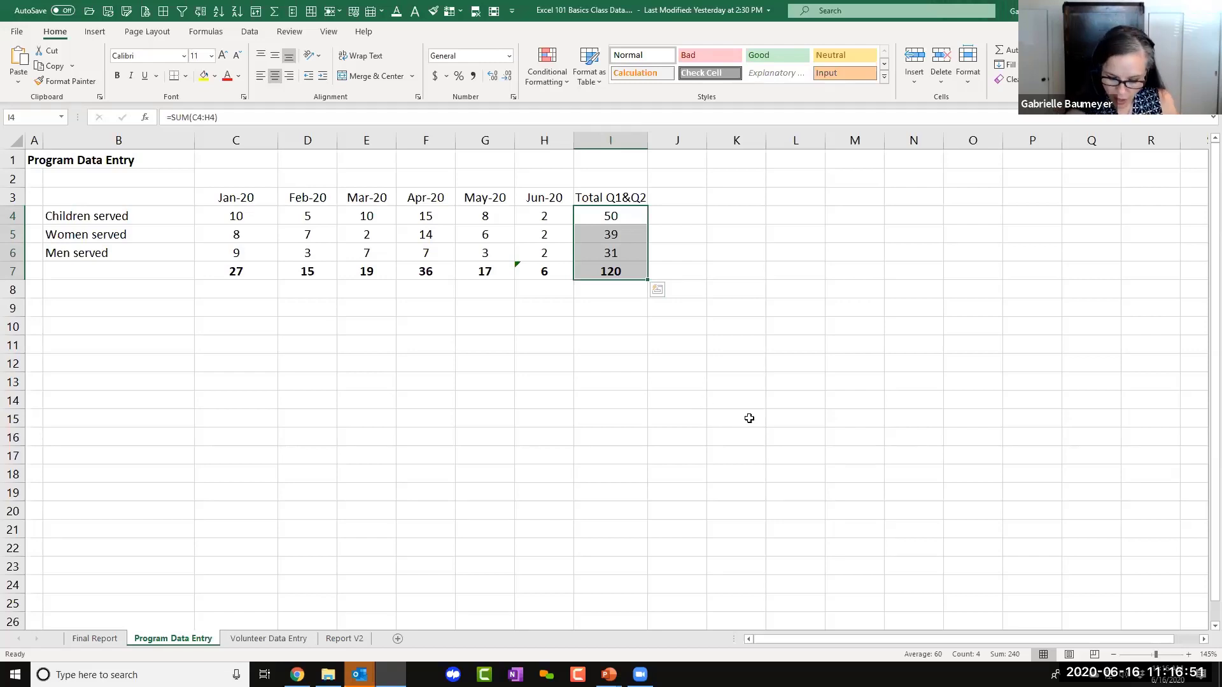
click(650, 464)
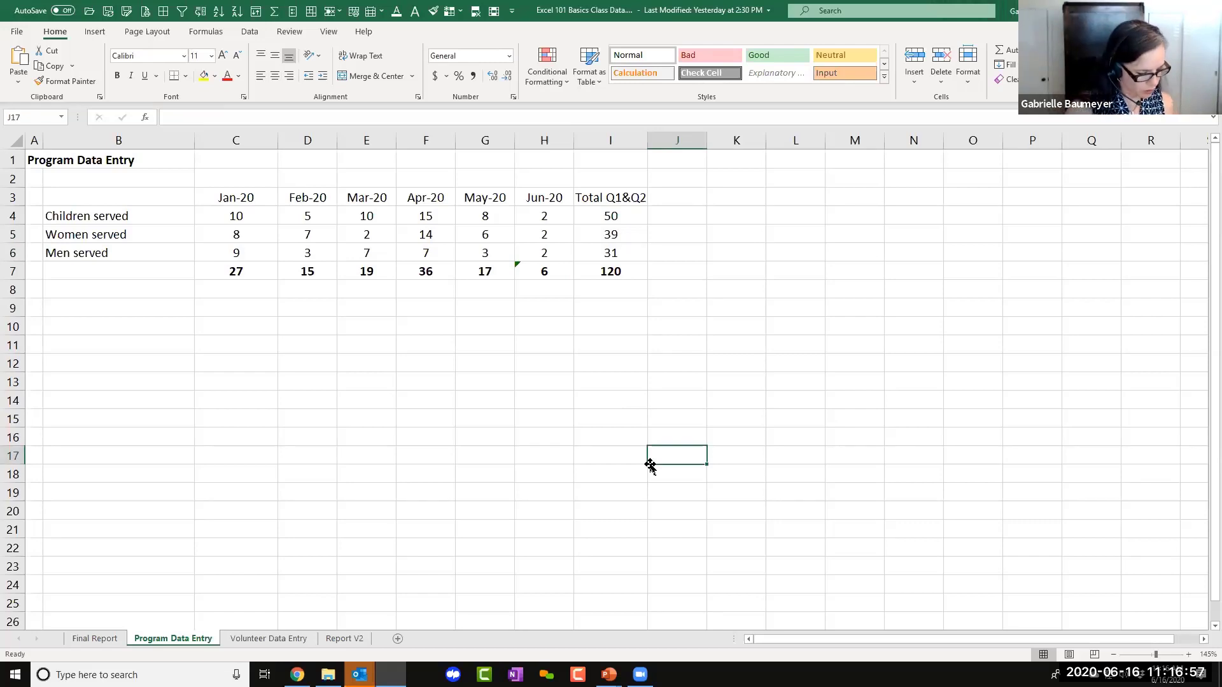
On the Volunteer Data Entry sheet, enter 2 in K4 and K5 under 6/30/2020 and fill the value down through K11.
click(284, 640)
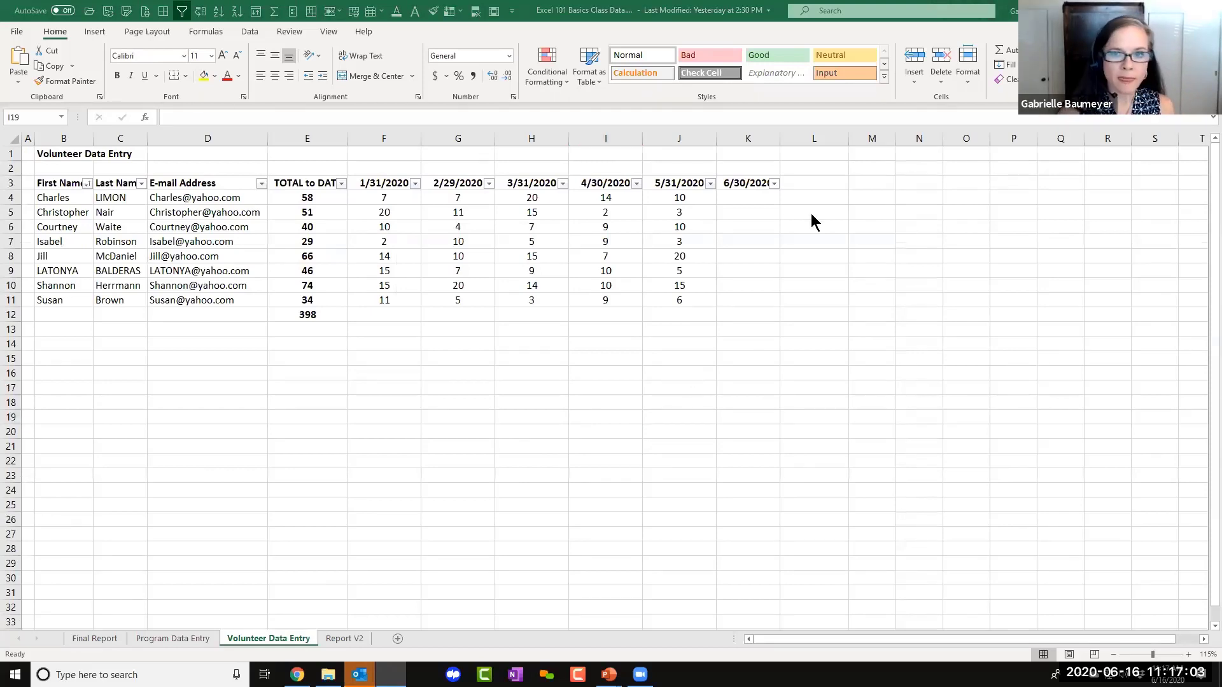
click(763, 200)
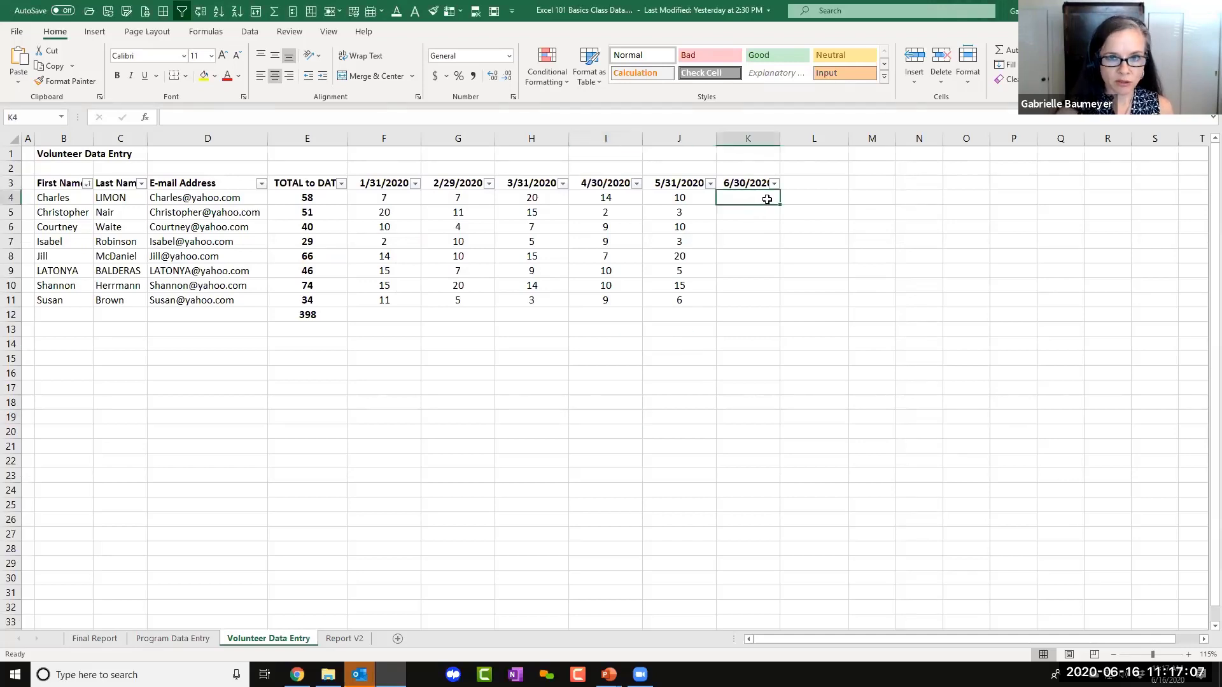
text(2)
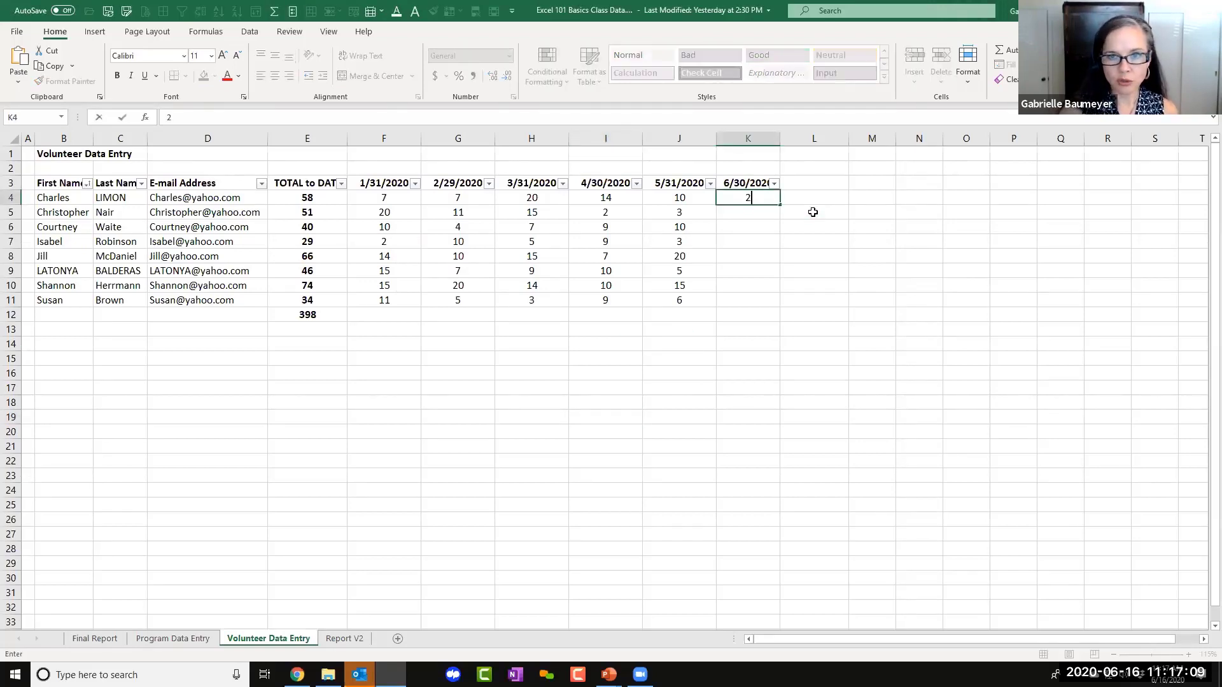
key(Return)
text(2)
key(Return)
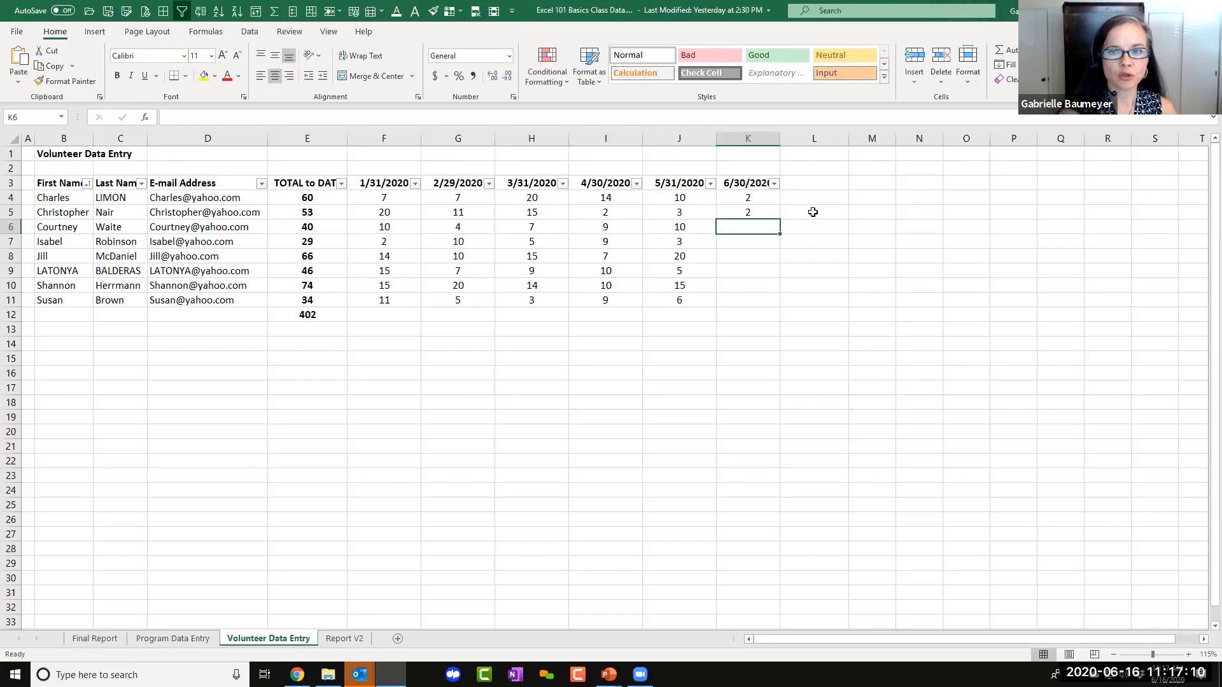
click(767, 200)
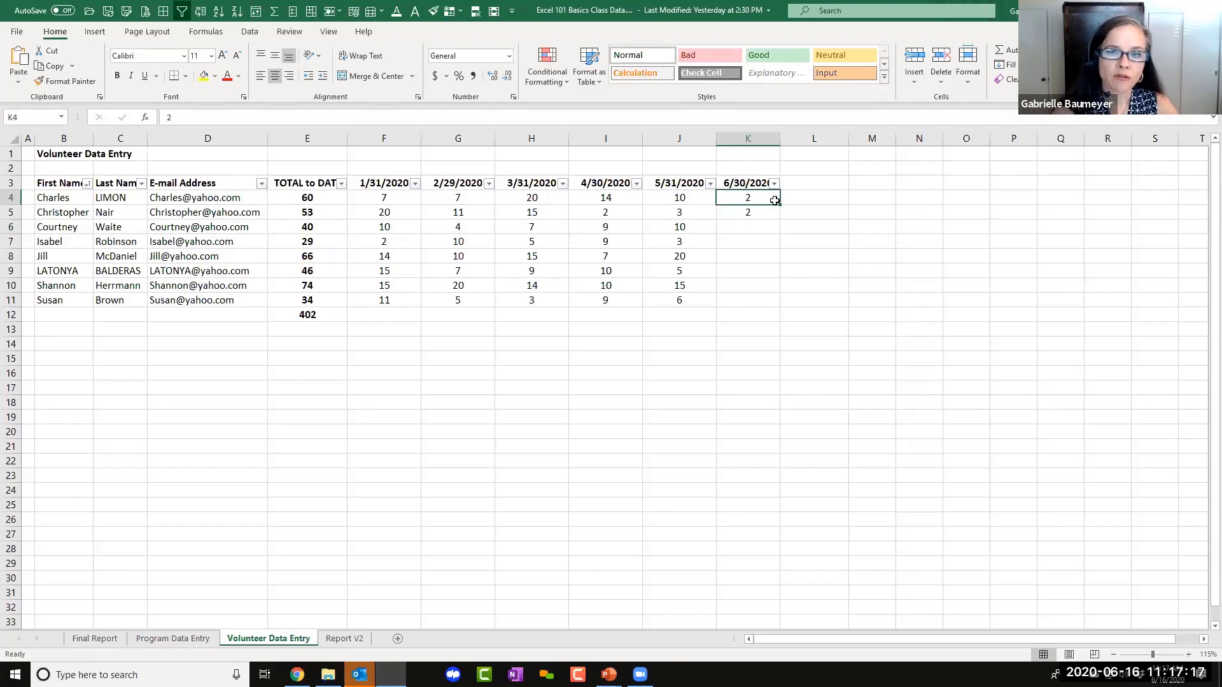
drag(774, 201, 780, 307)
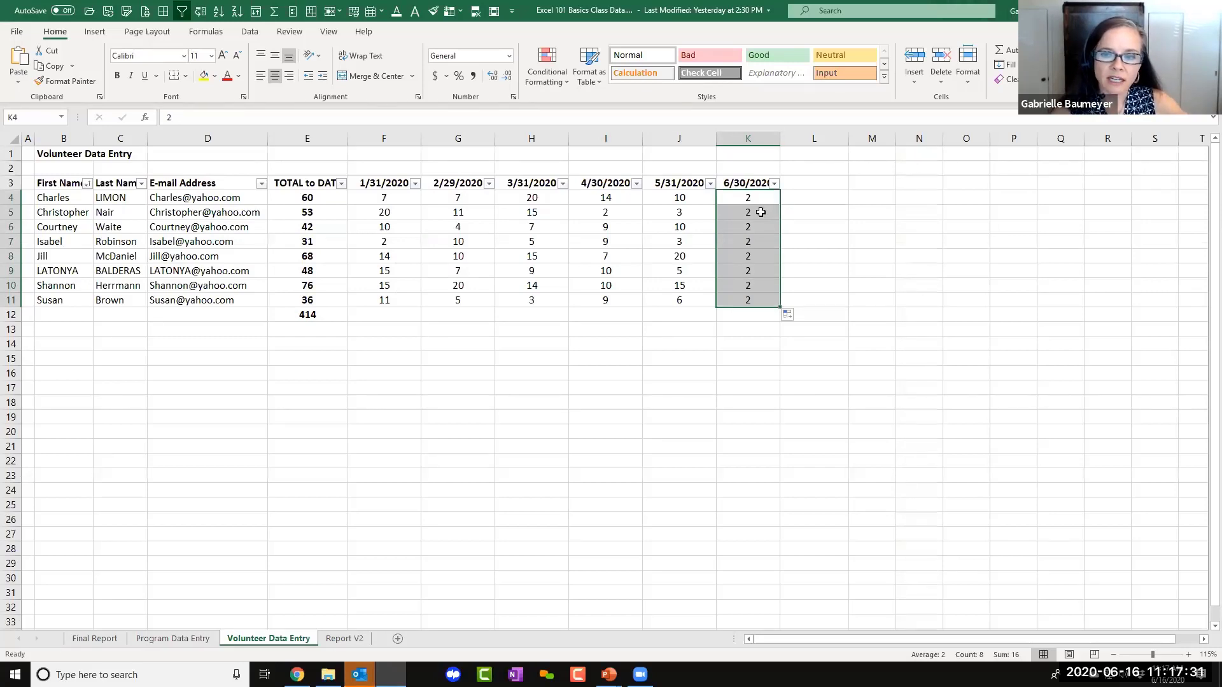
Examine the TOTAL to DATE column and the range covered by the SUM formula in E4.
click(309, 134)
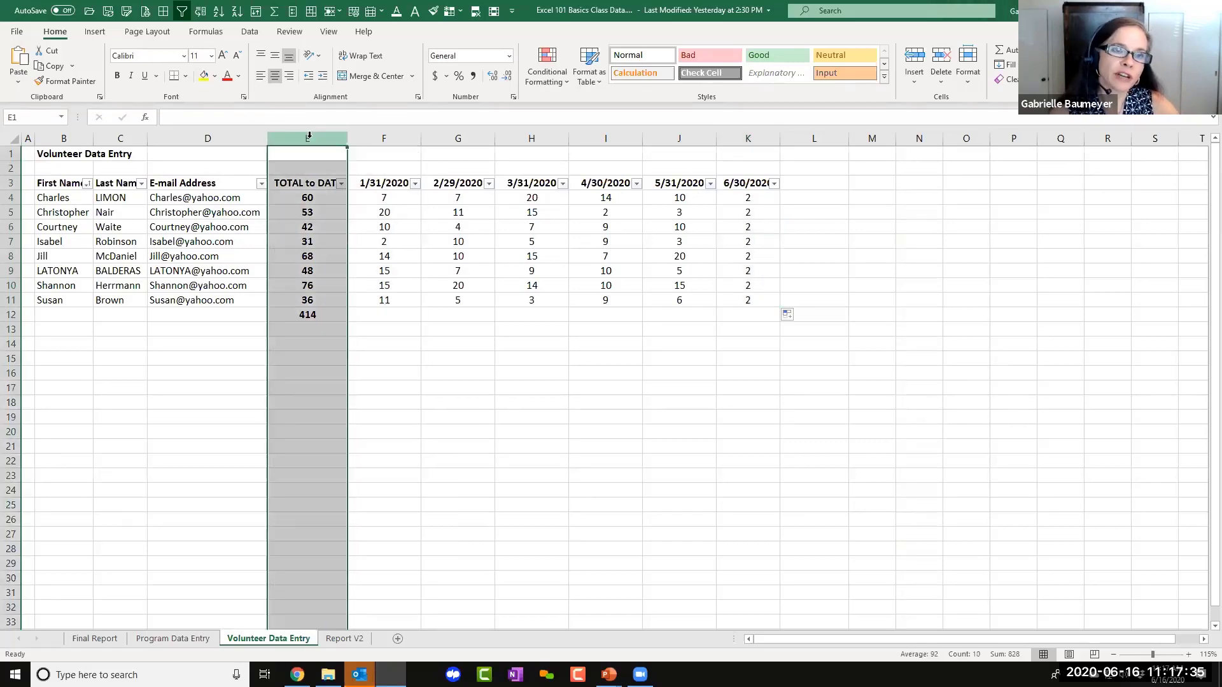
click(318, 197)
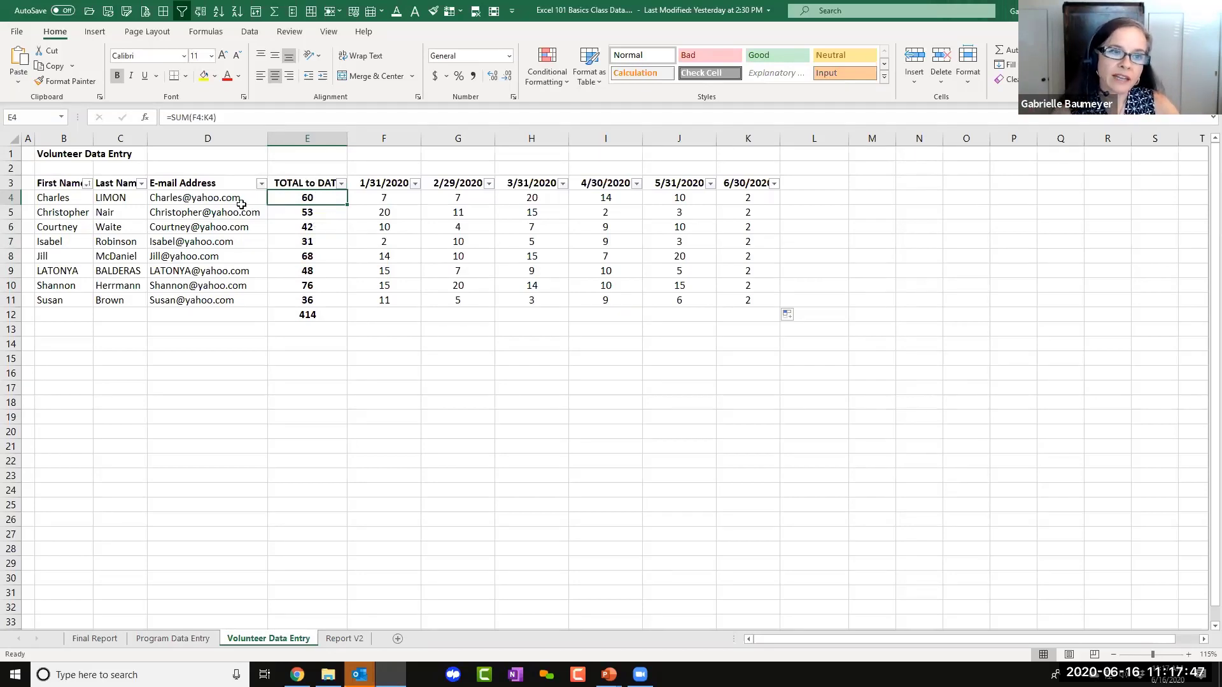
double_click(328, 198)
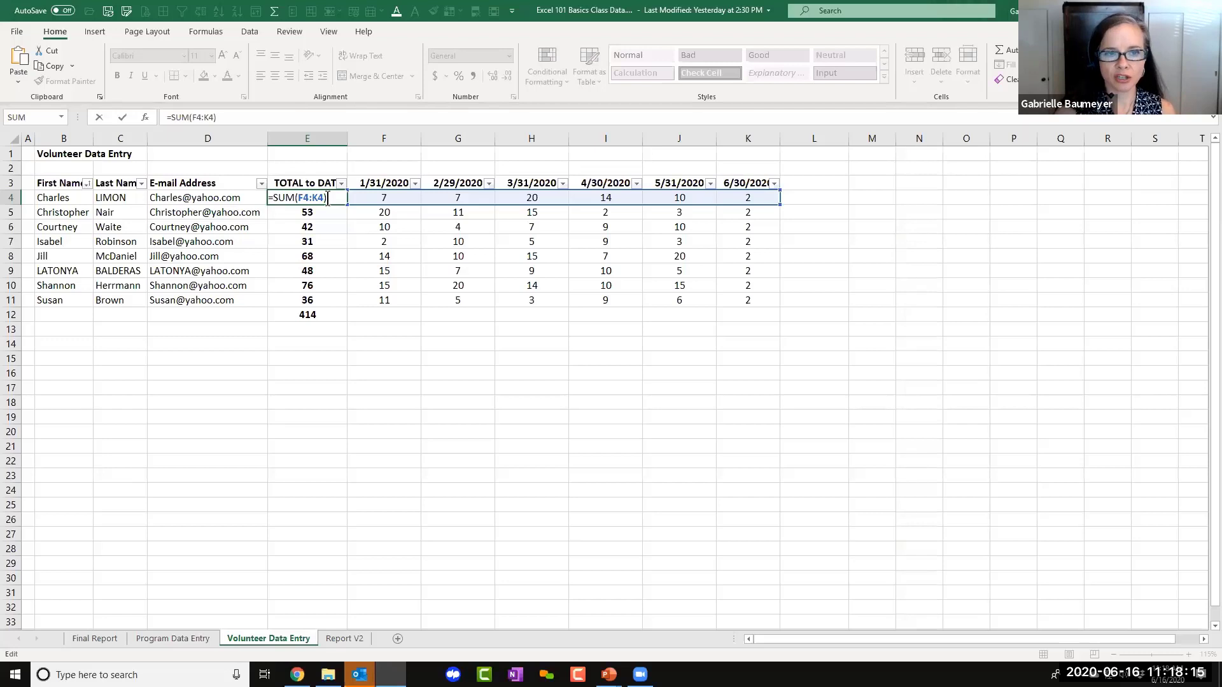
key(Return)
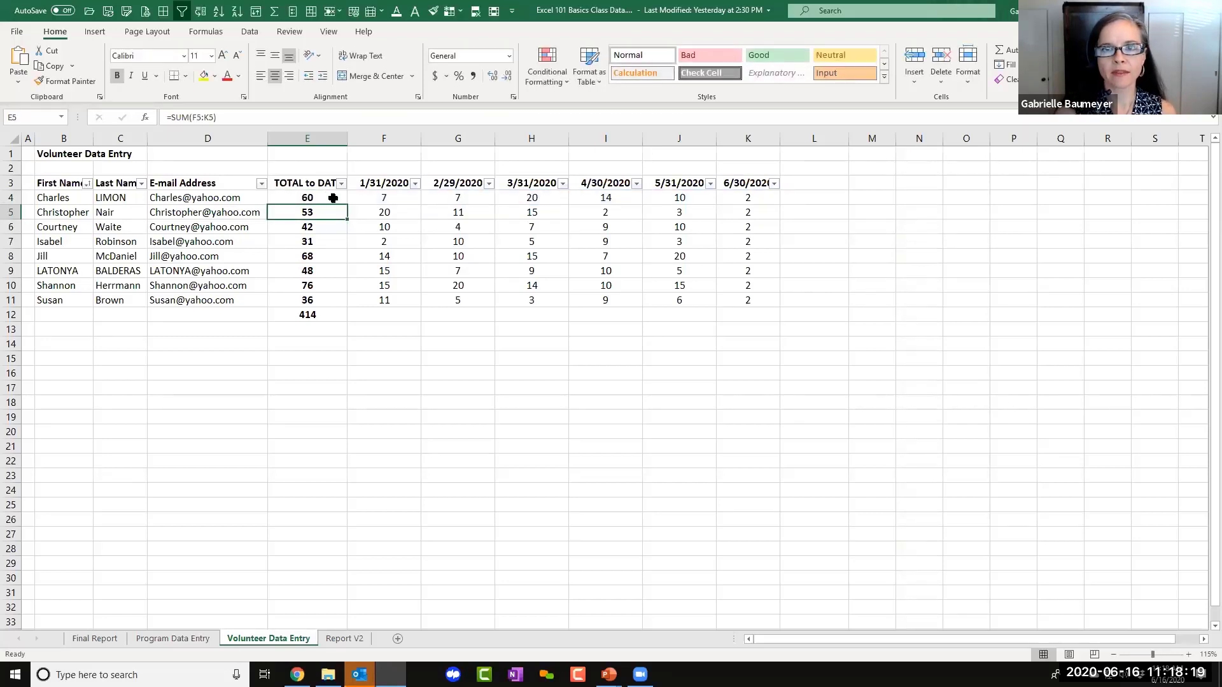
Change the 6/30/2020 entries in K4 and K5 to 4 and fill the value down through K11.
click(753, 198)
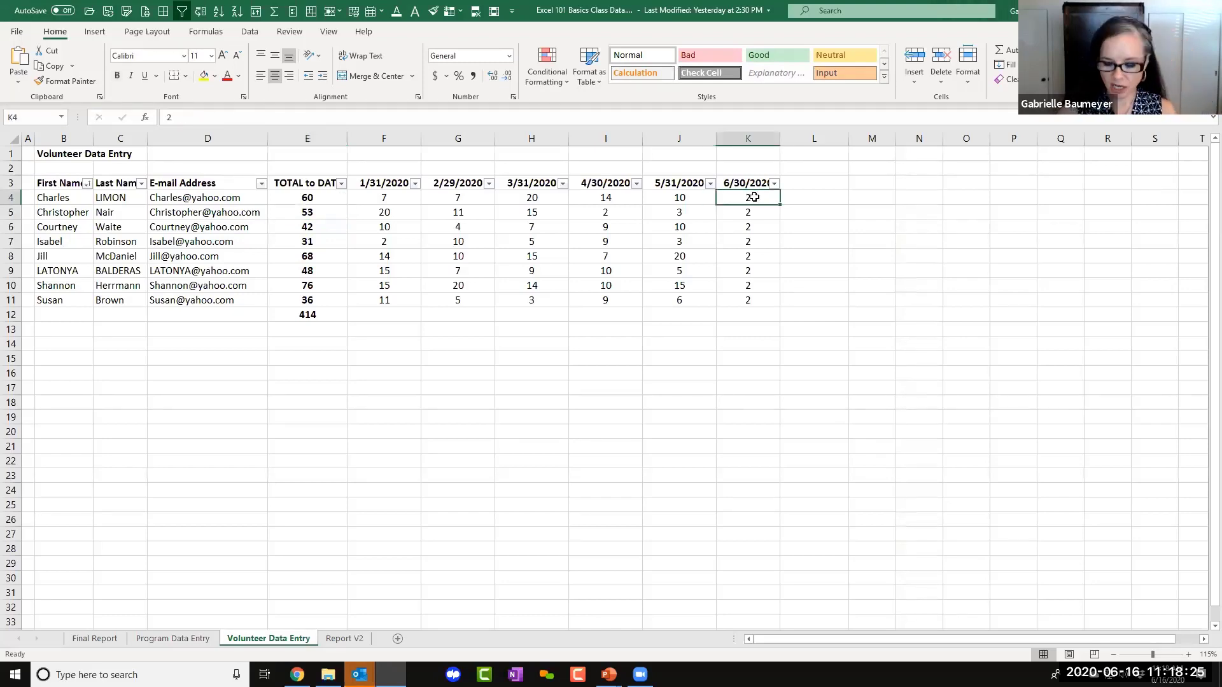
text(4)
key(Return)
text(4)
key(Return)
drag(753, 198, 777, 305)
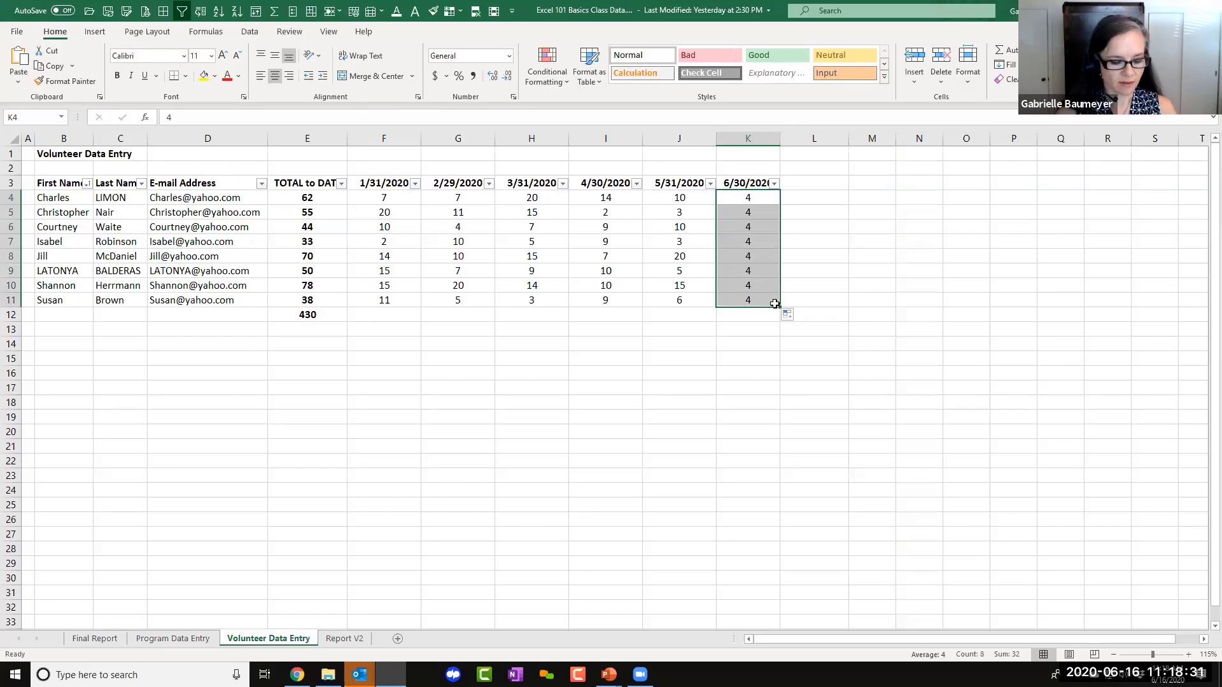
Set the 6/30/2020 entries in K4 and K5 back to 2 and copy the value down through K11.
click(762, 196)
text(2)
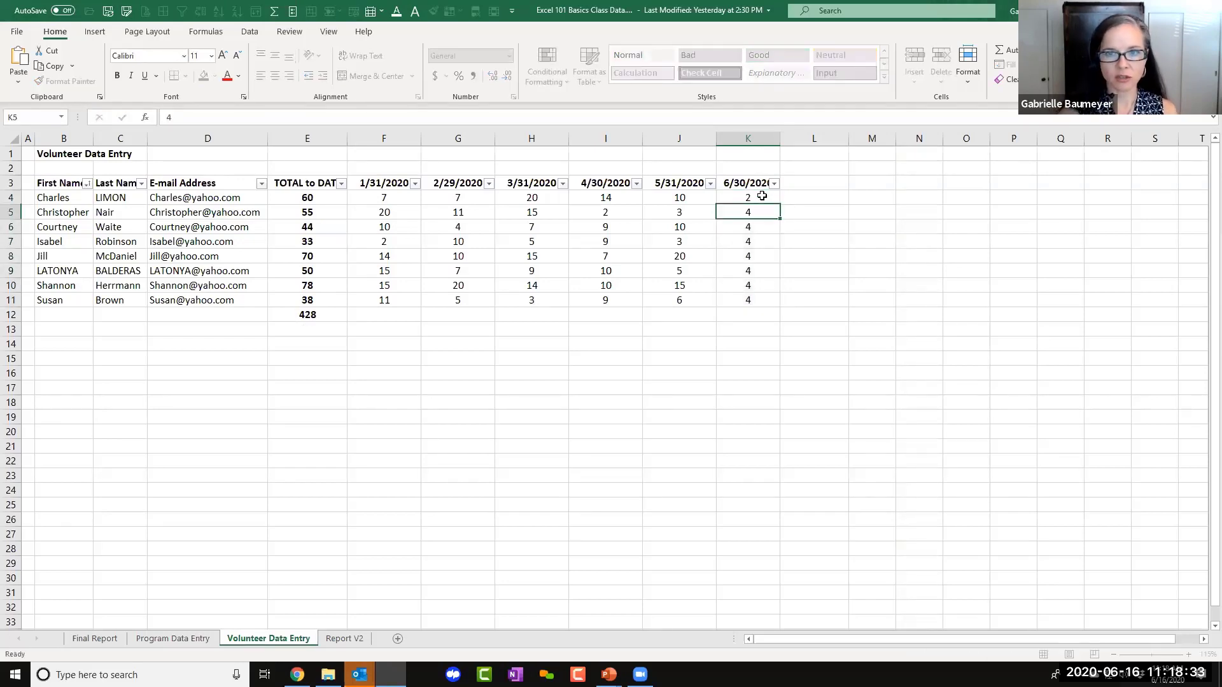
key(Return)
text(2)
click(762, 197)
double_click(762, 197)
click(764, 209)
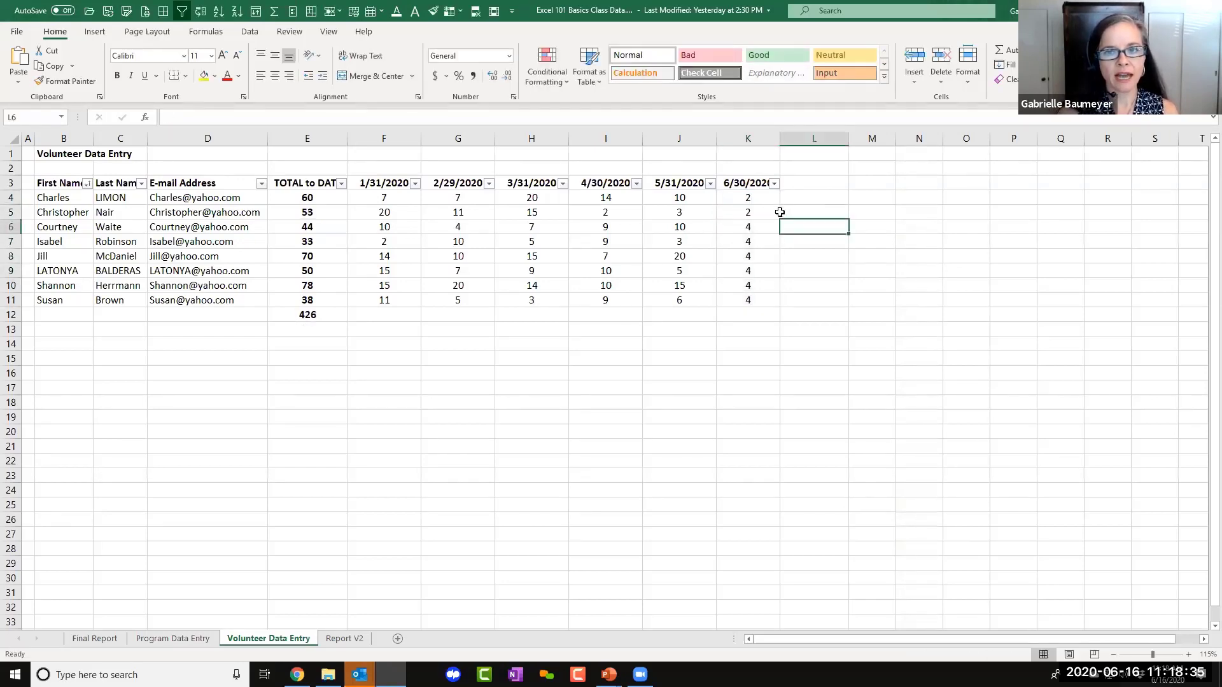
drag(767, 194, 781, 308)
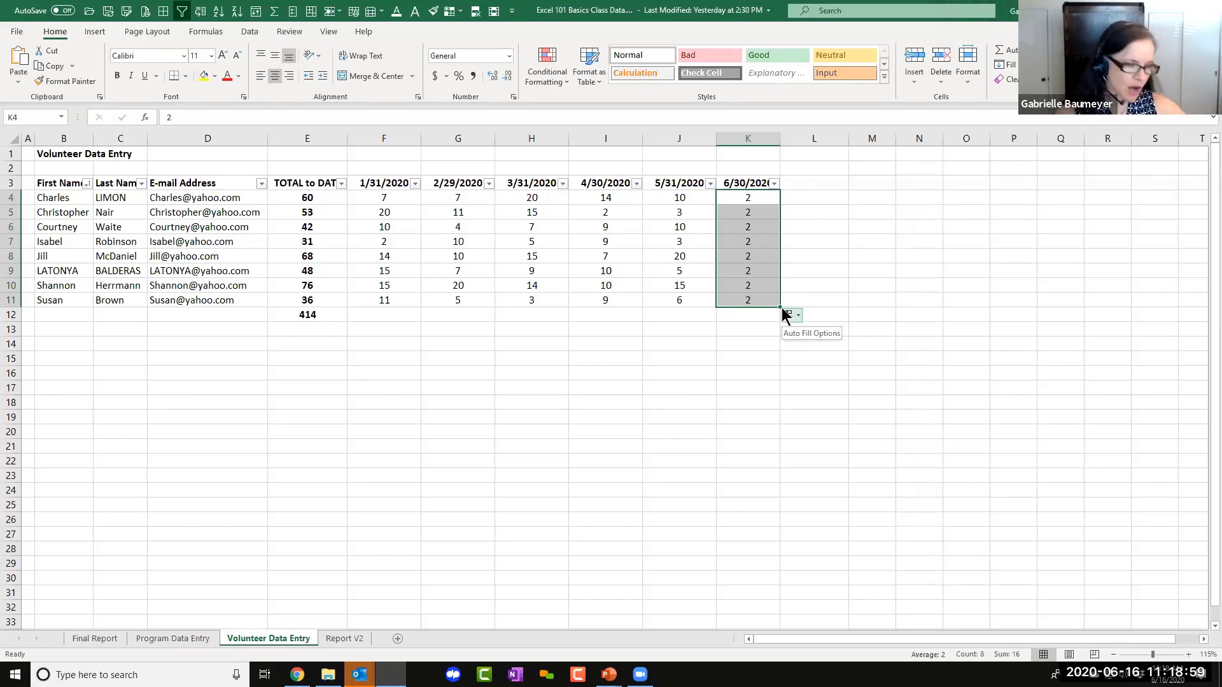
Insert an AutoSum total for the 1/31/2020 column in F12 and copy the formula across through K12.
click(403, 199)
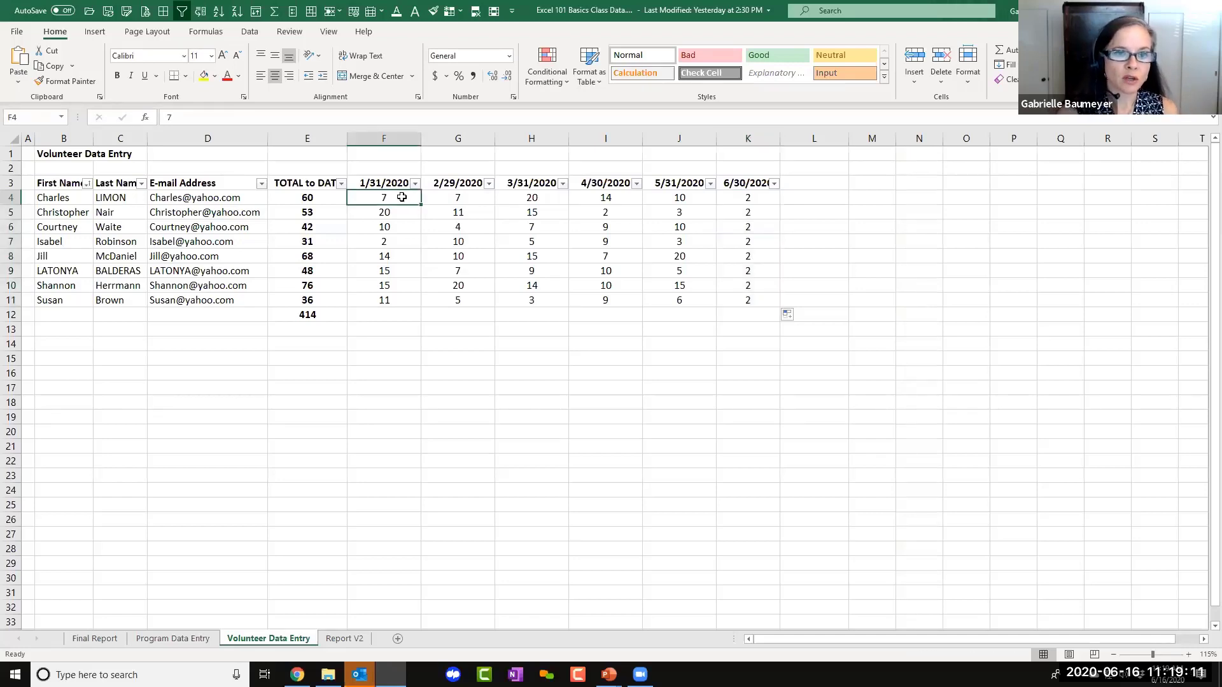
click(408, 316)
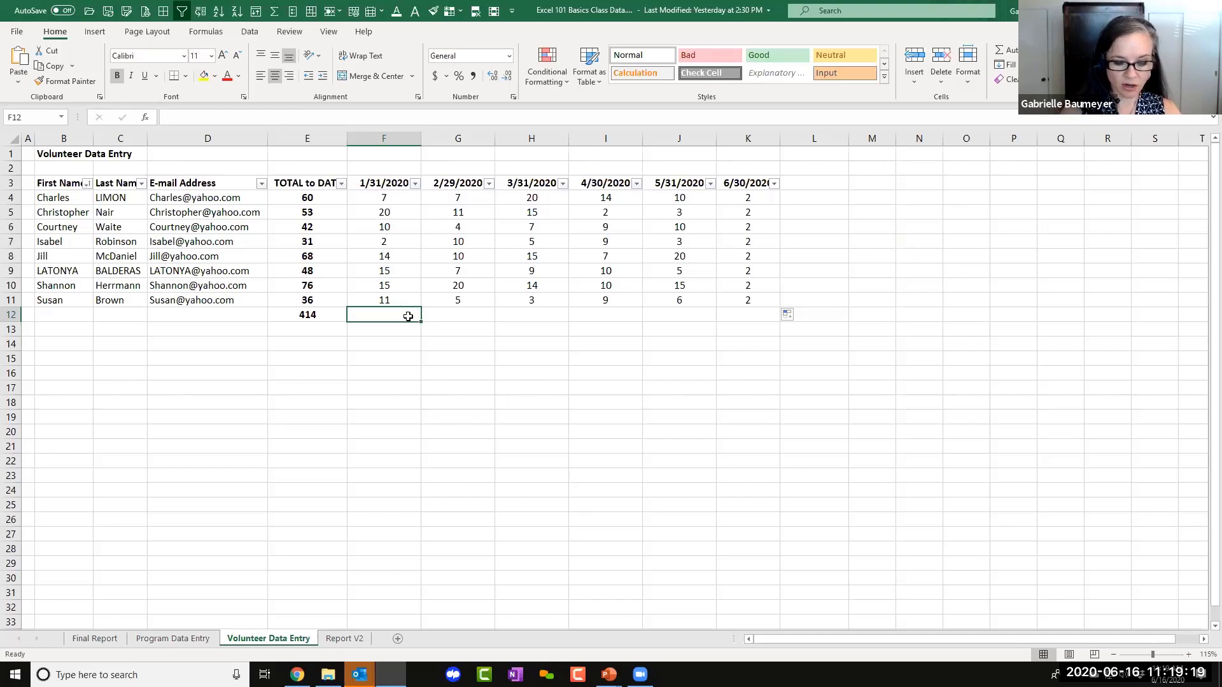
key(alt+equal)
key(Return)
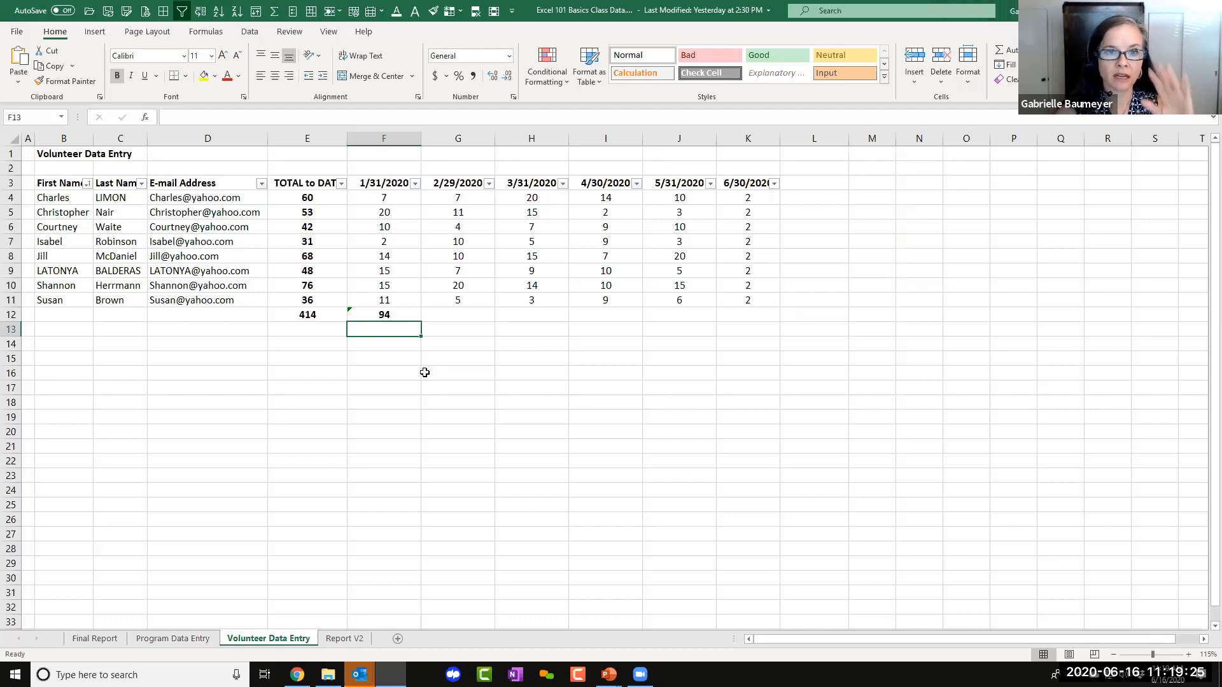
click(412, 319)
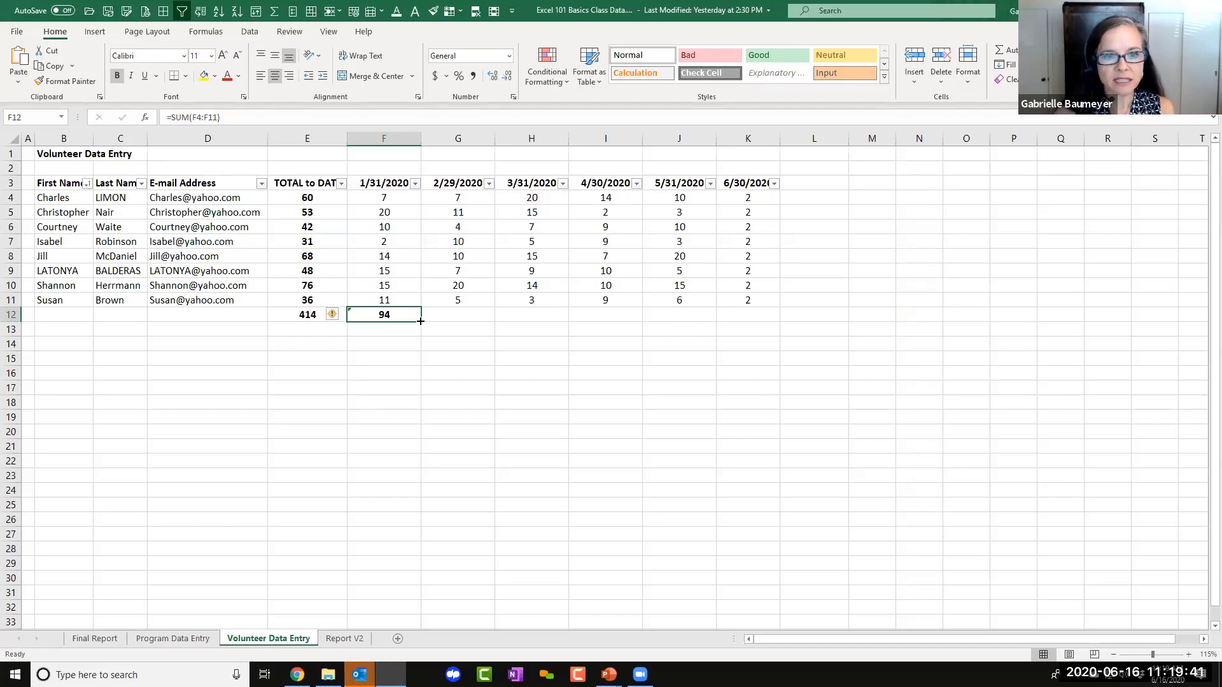
drag(420, 321, 758, 318)
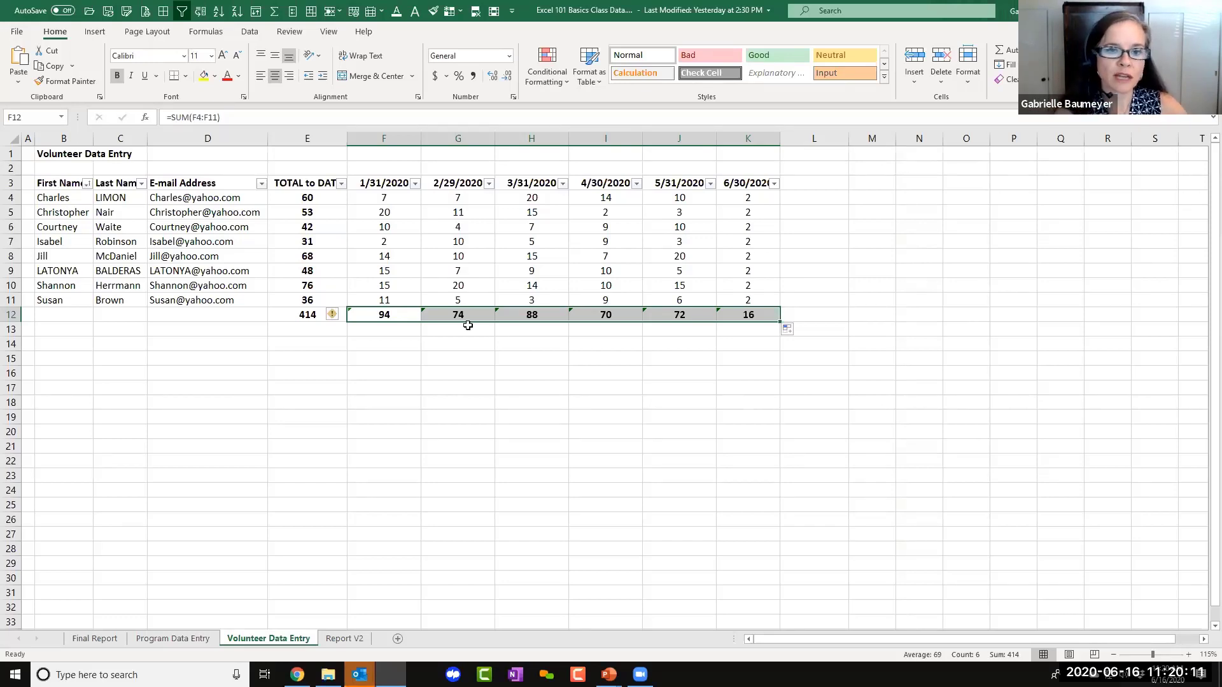
Ignore the "Formula Omits Adjacent Cells" error on the monthly totals in F12:K12 and switch to the PowerPoint slide show.
click(336, 314)
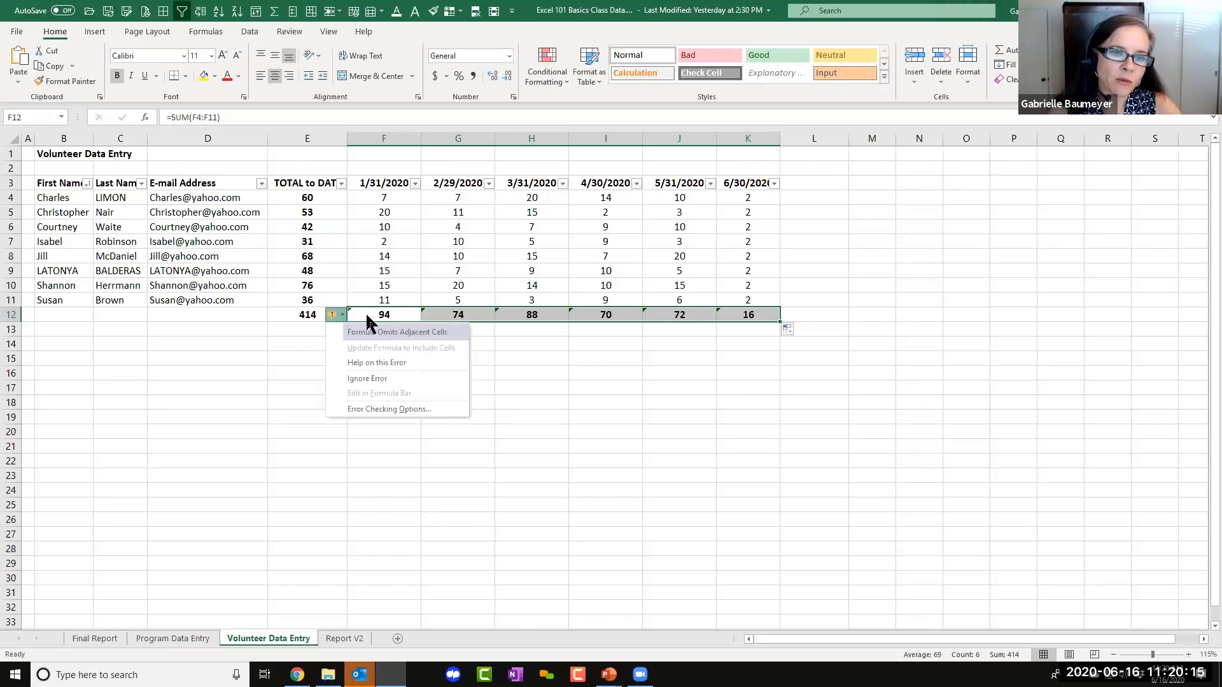
click(523, 360)
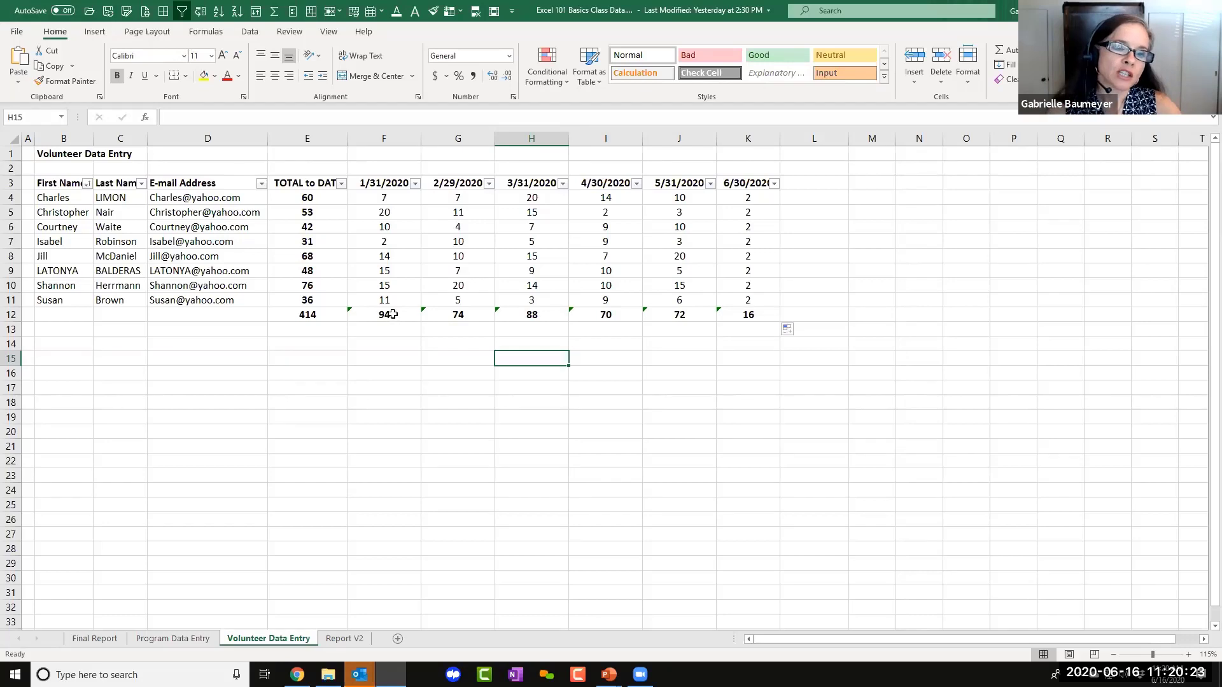
click(385, 183)
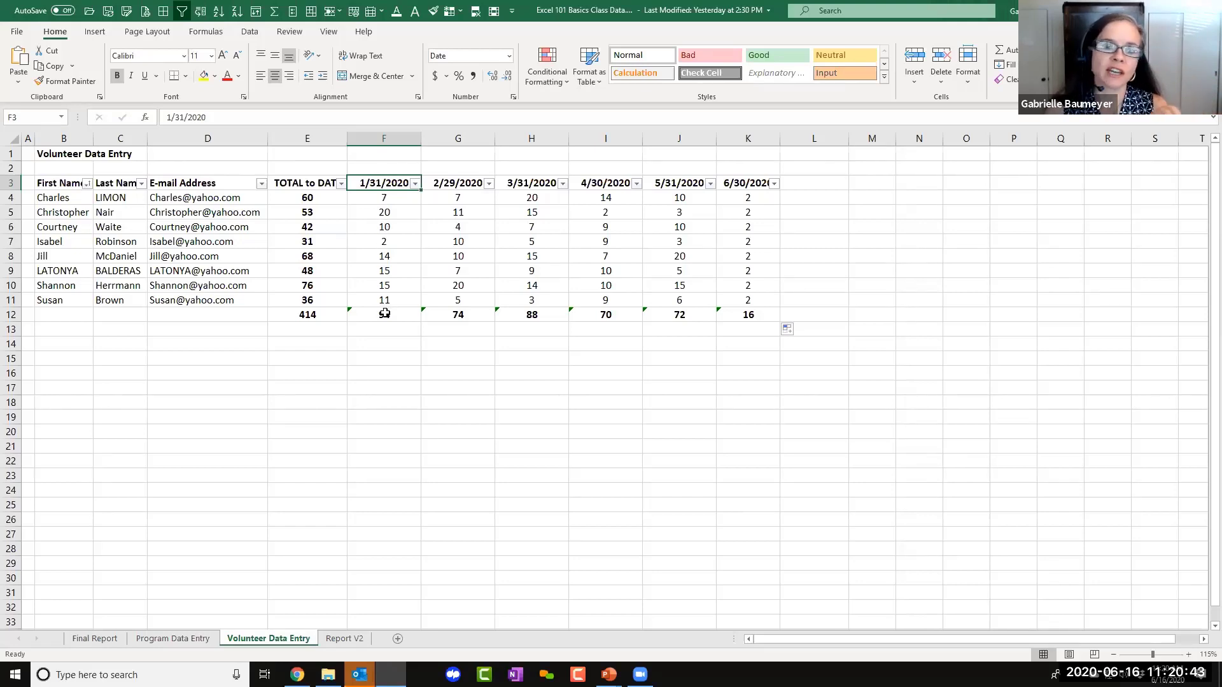
drag(385, 314, 747, 314)
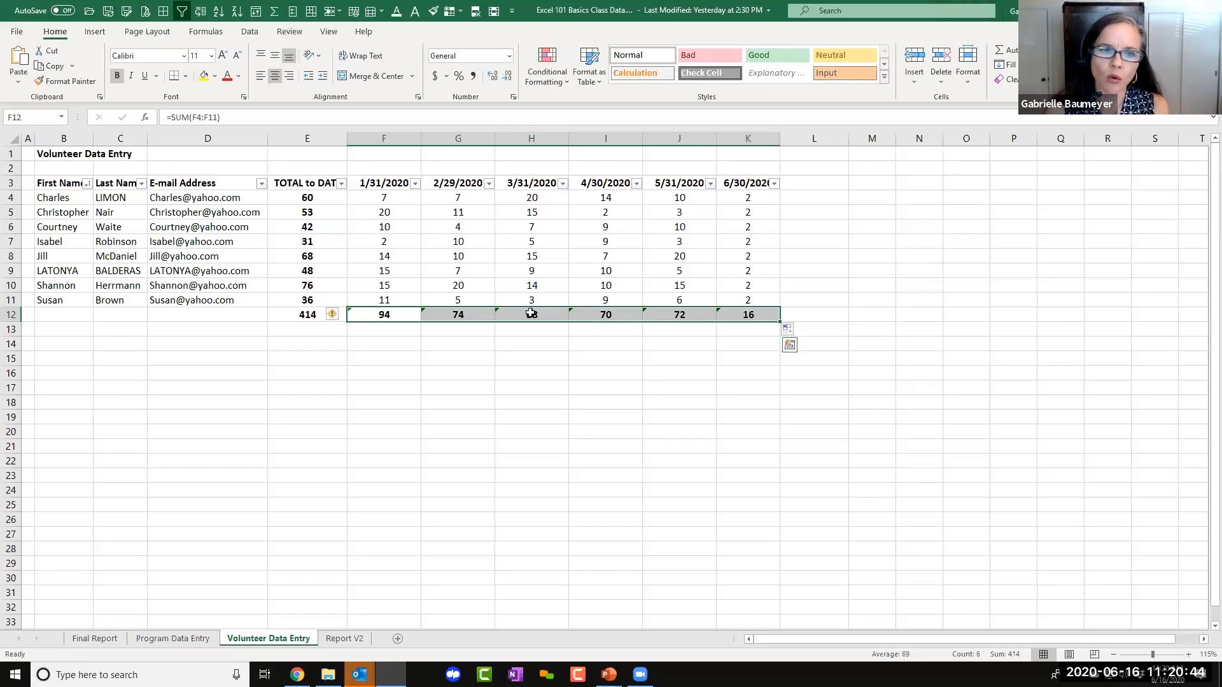
click(341, 315)
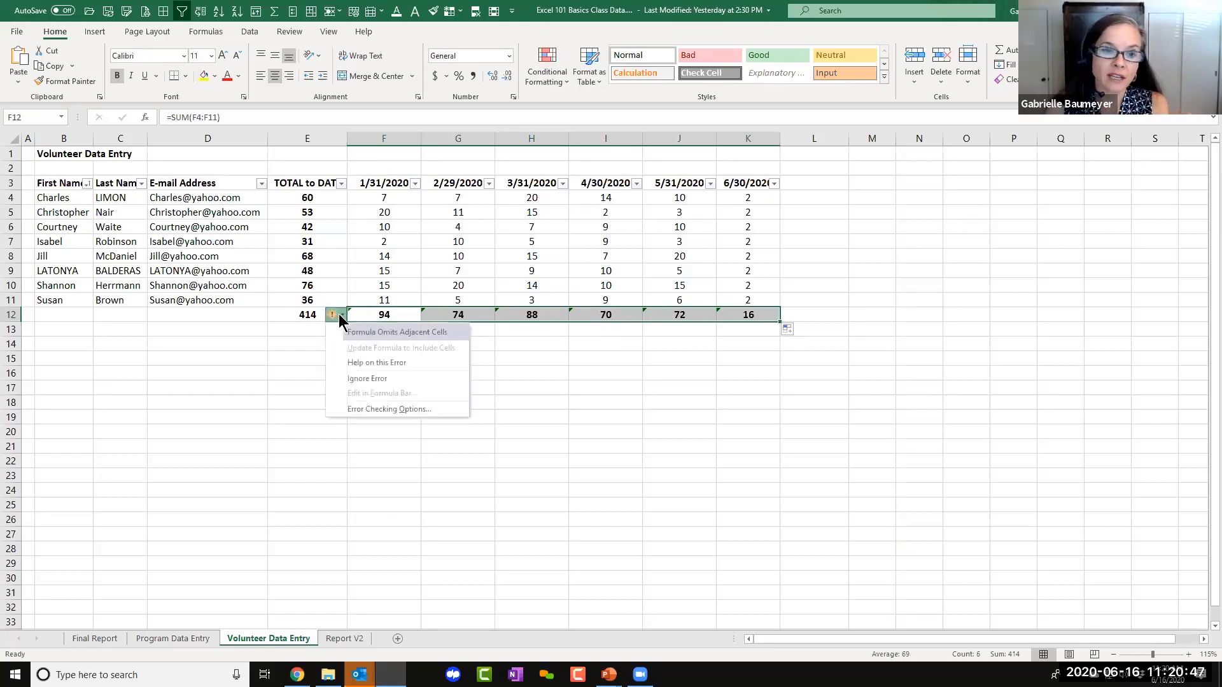
click(357, 378)
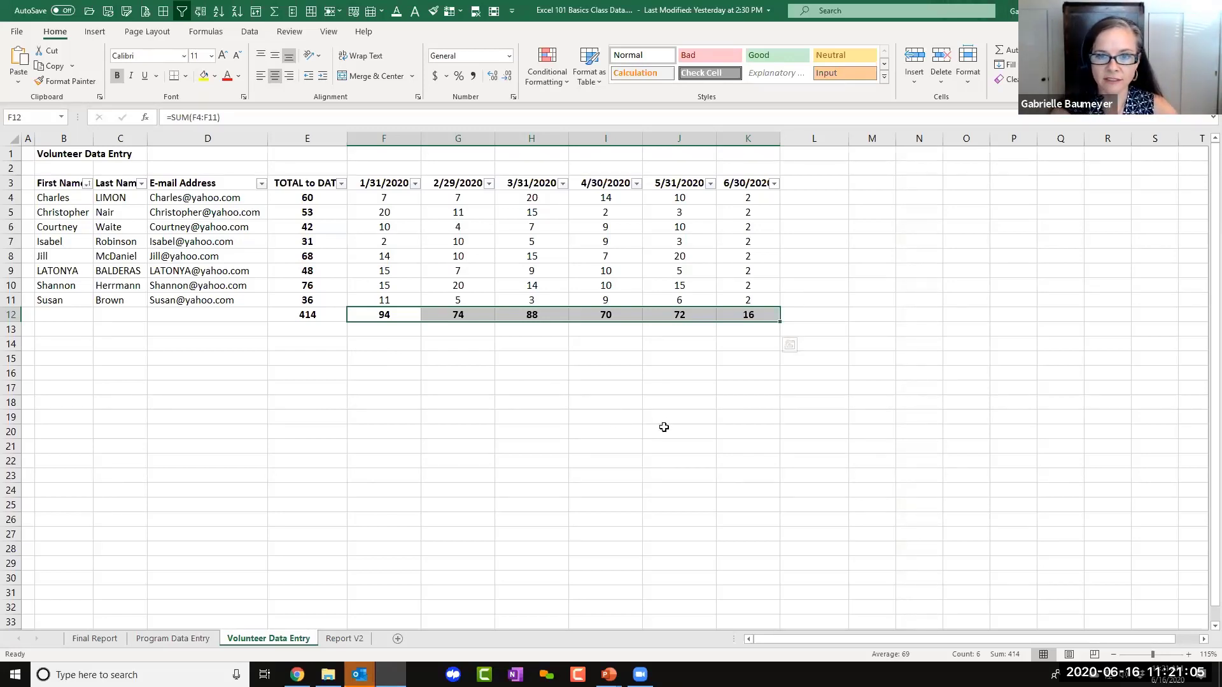
click(678, 464)
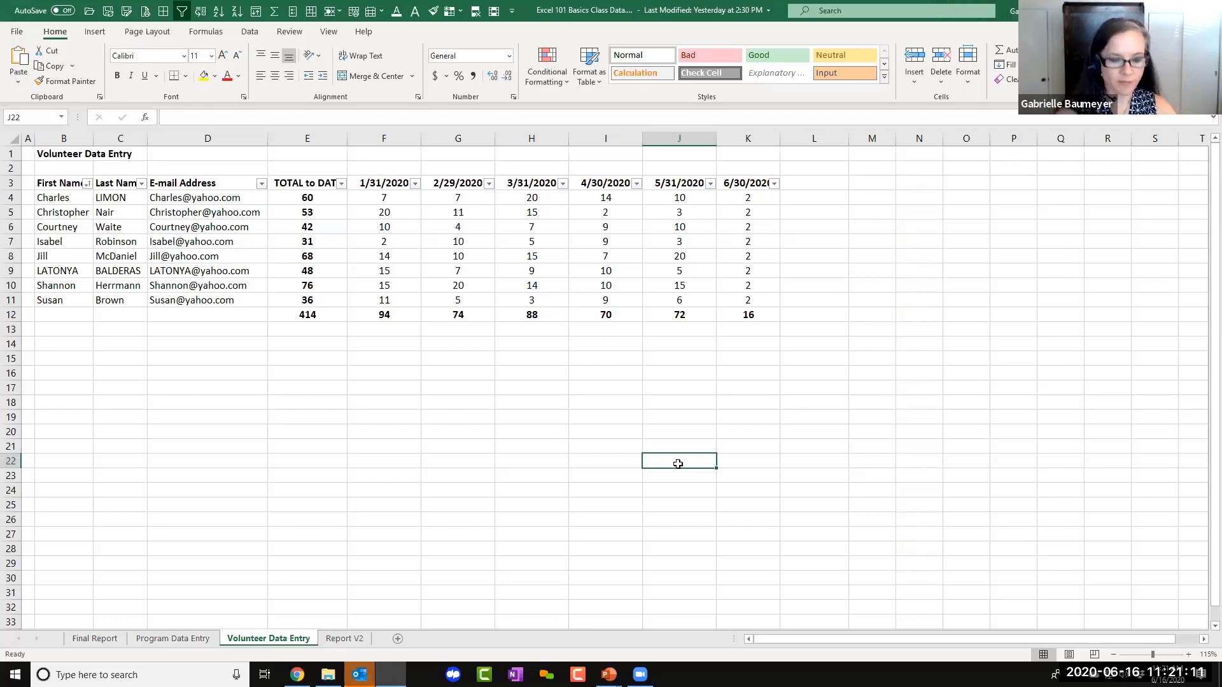
key(alt+Tab)
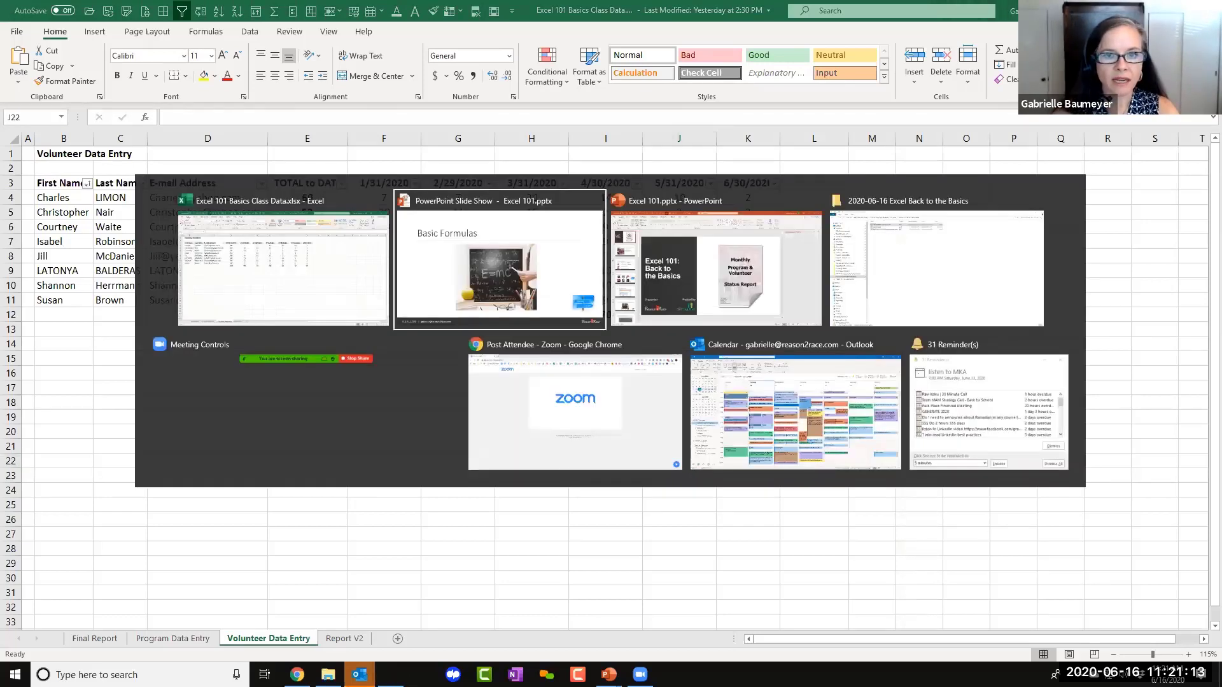
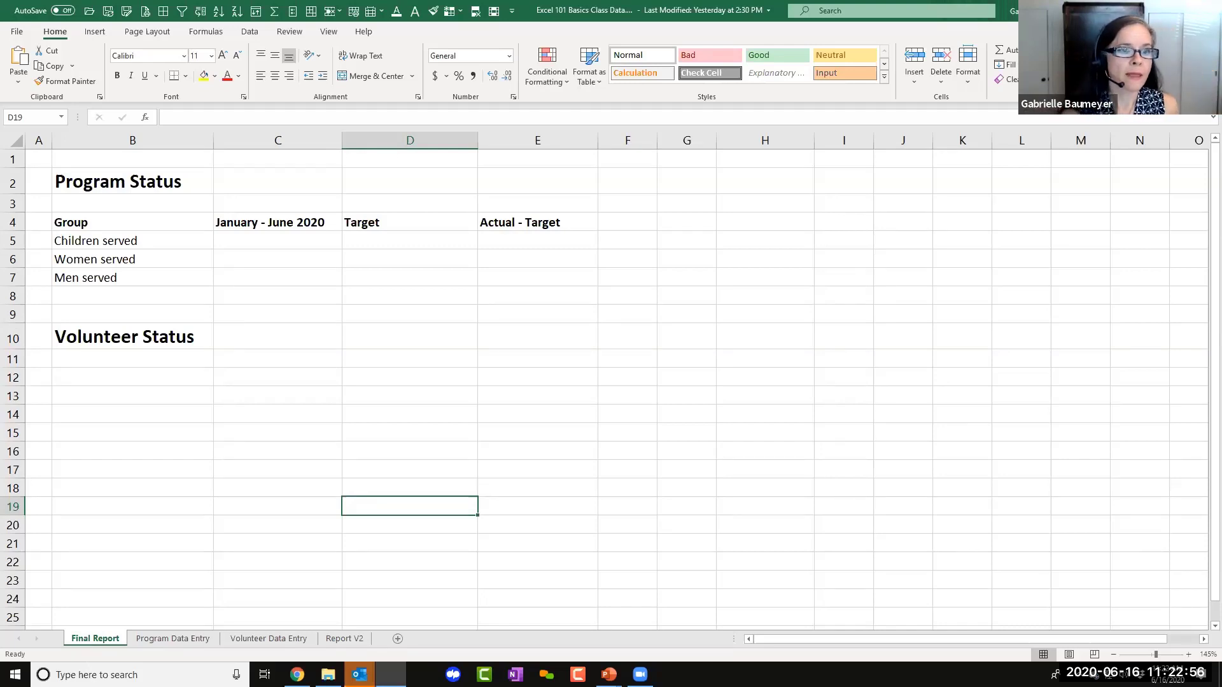
On the Final Report sheet, link the January - June 2020 cell for Children served (C5) to I4 on Program Data Entry.
click(294, 275)
click(302, 243)
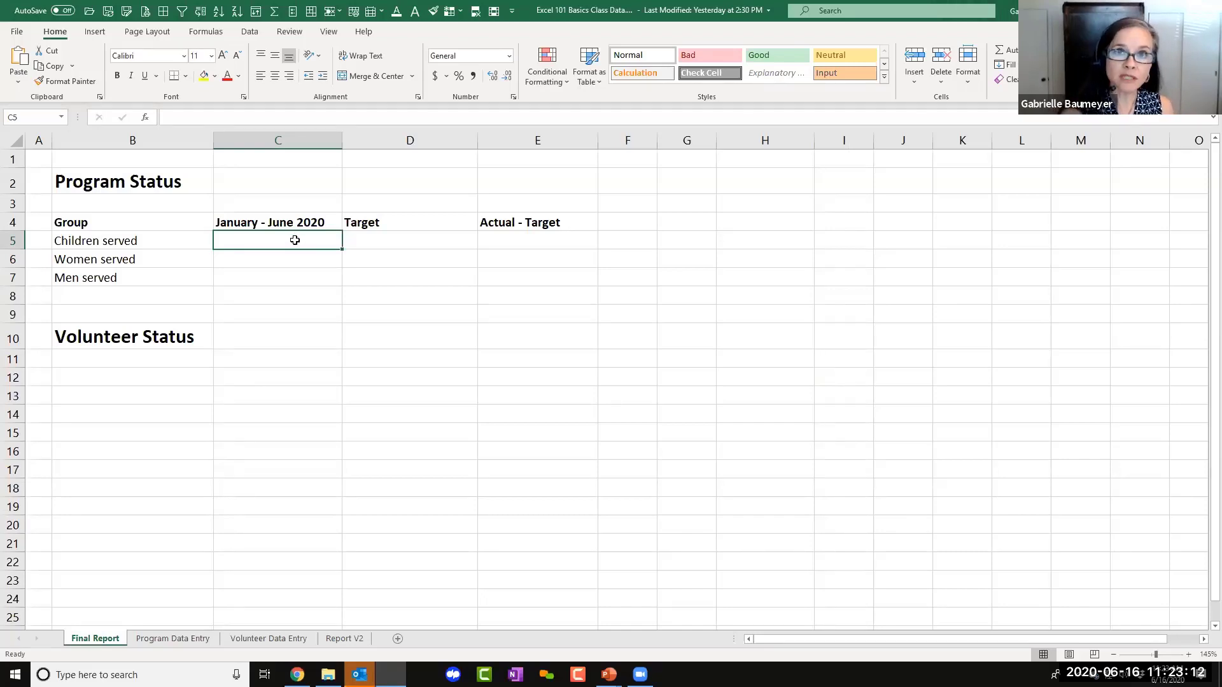
text(=)
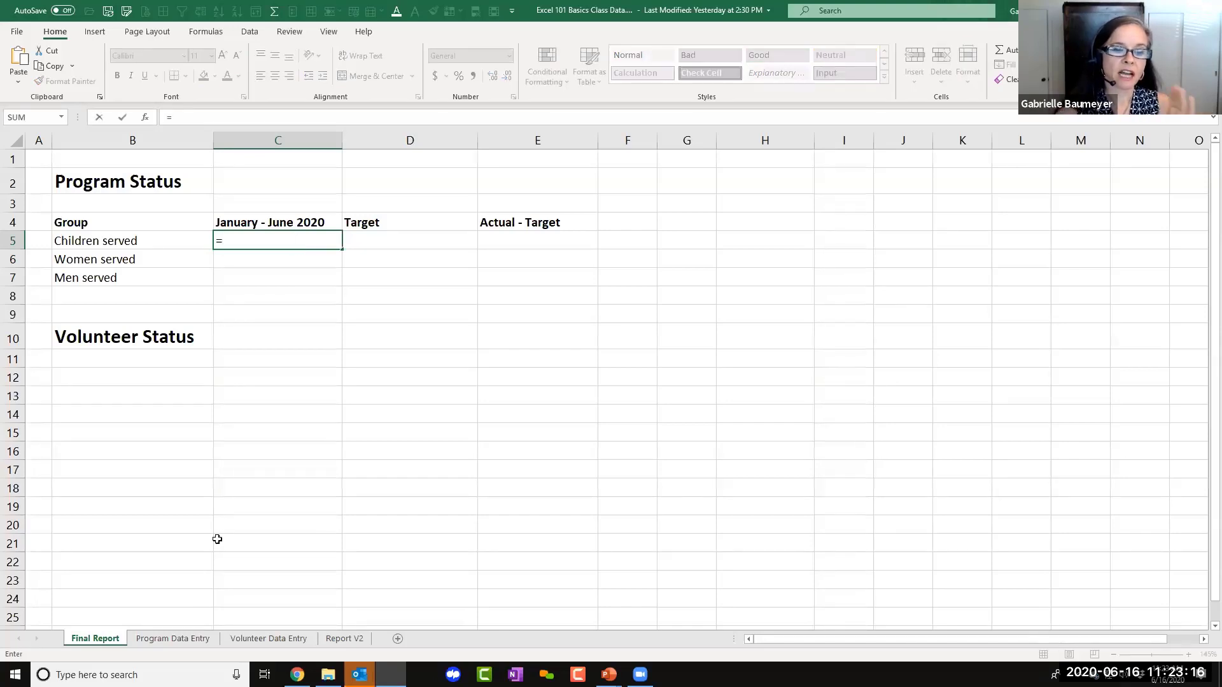
click(200, 639)
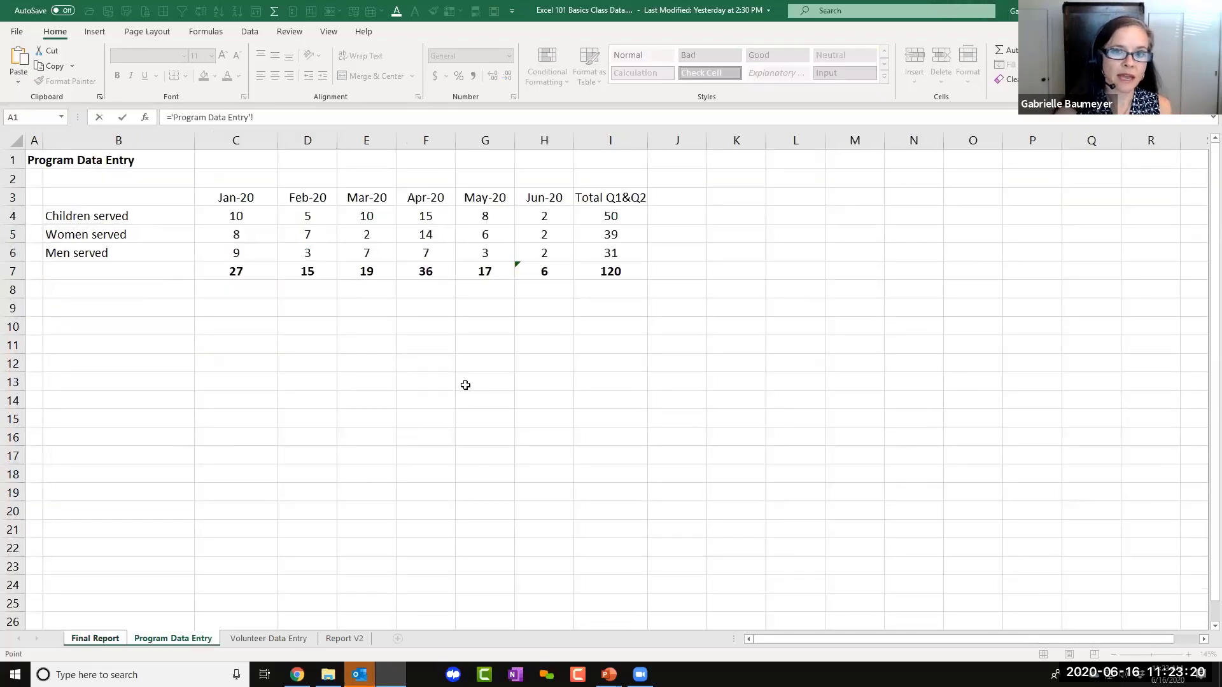
click(627, 217)
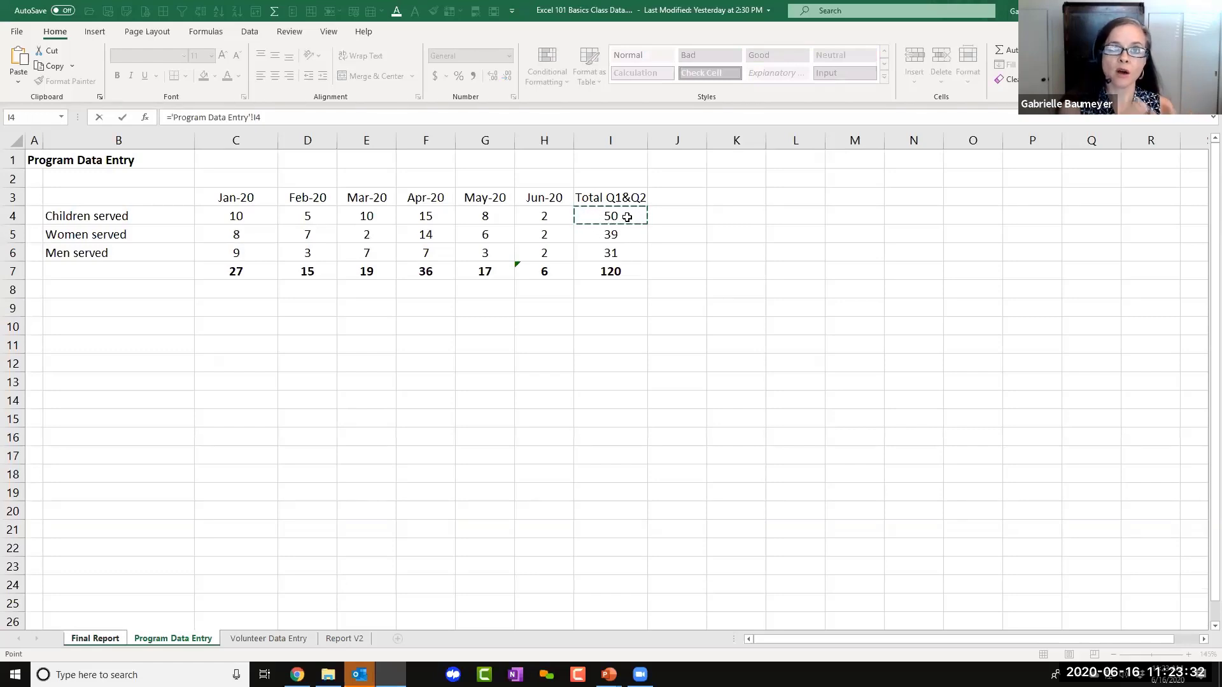
key(Return)
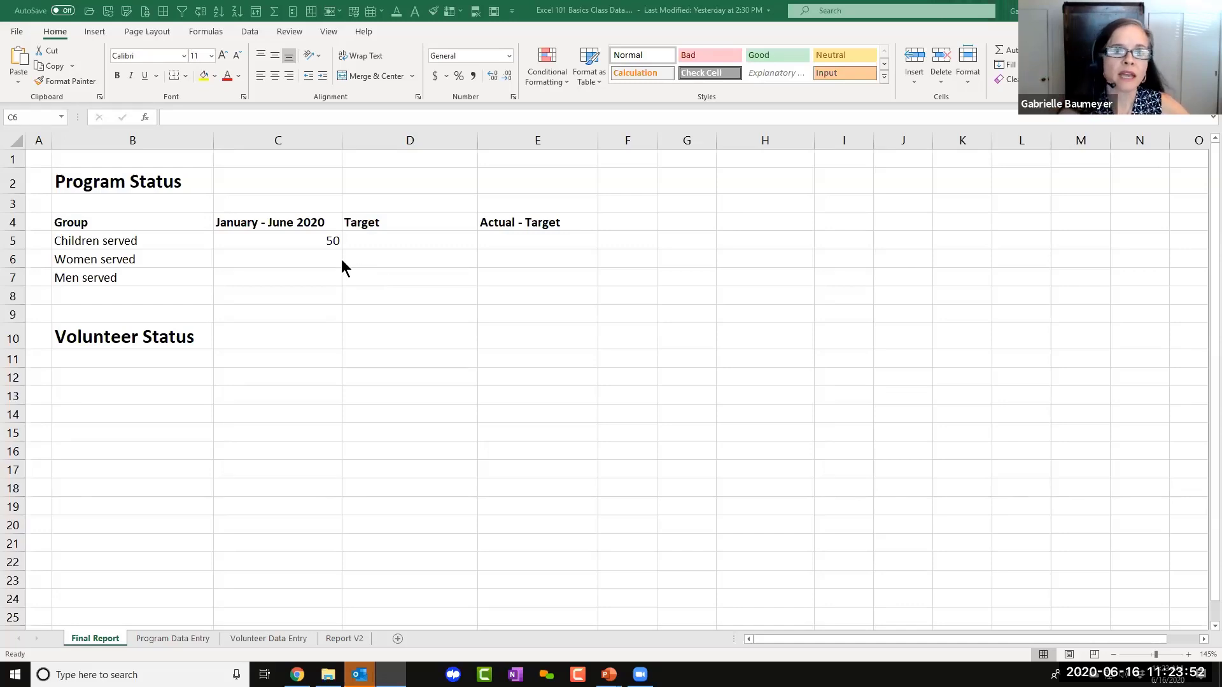
Copy the Children served link formula in C5 down through C7 for Women served and Men served.
click(332, 242)
click(332, 242)
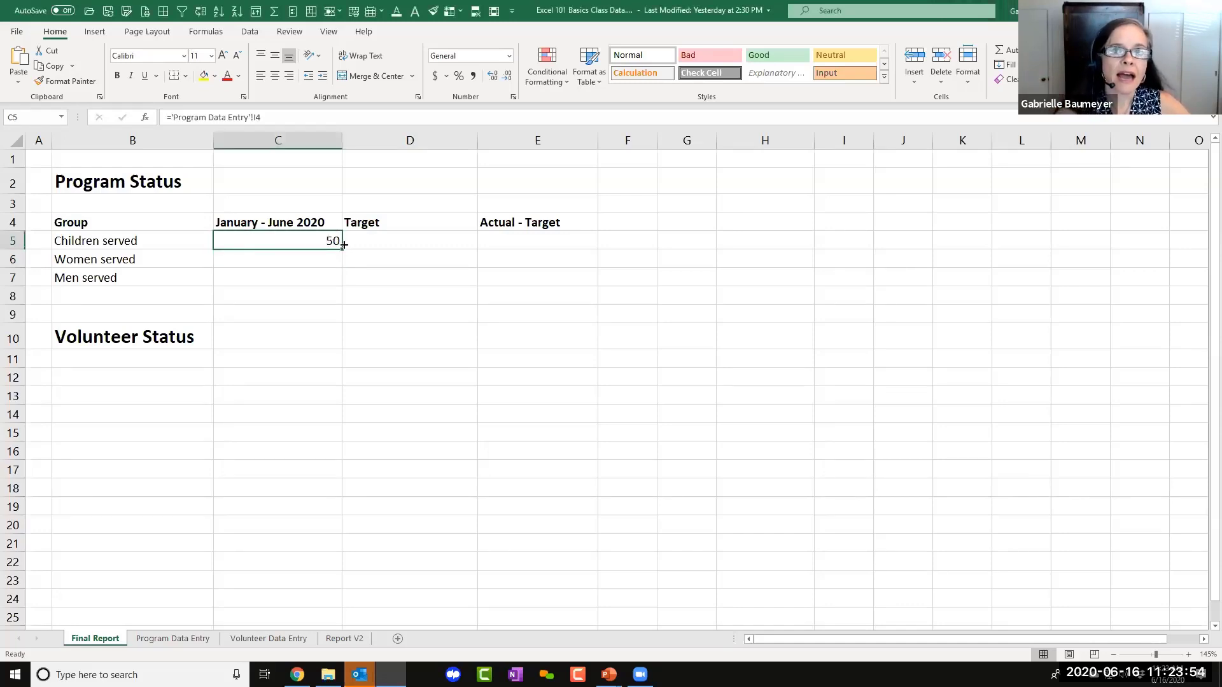
drag(344, 249, 343, 283)
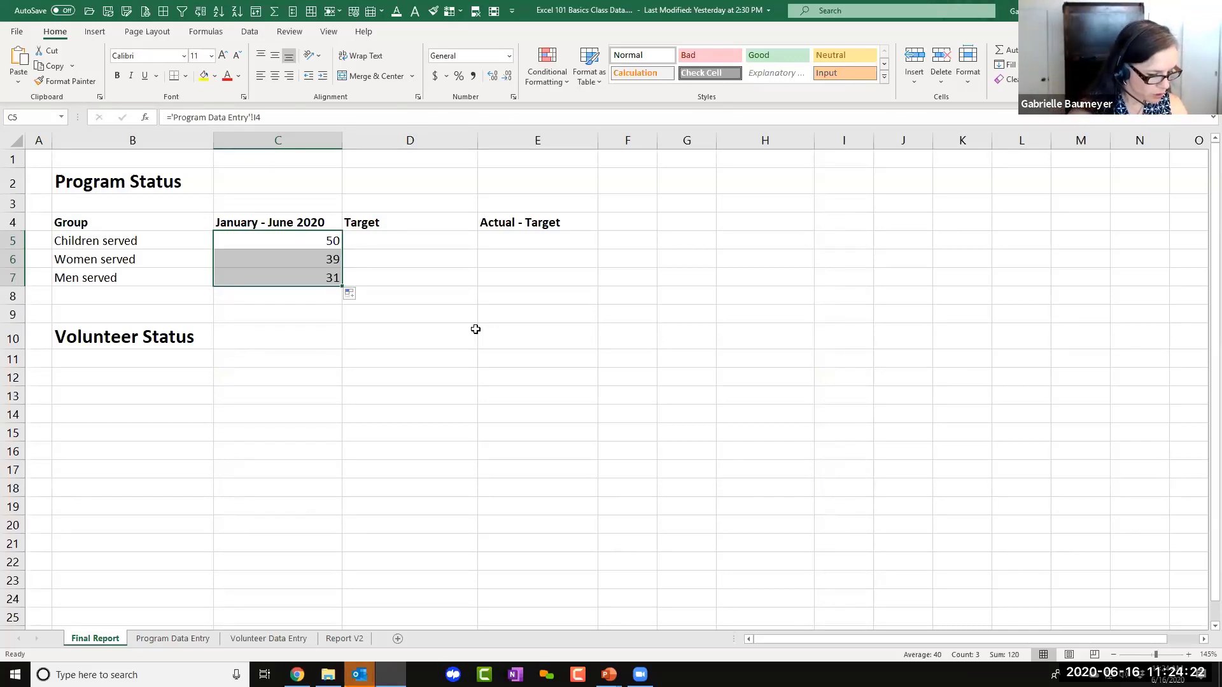
Enter a Target of 35 for Children, Women and Men served in D5:D7.
click(454, 242)
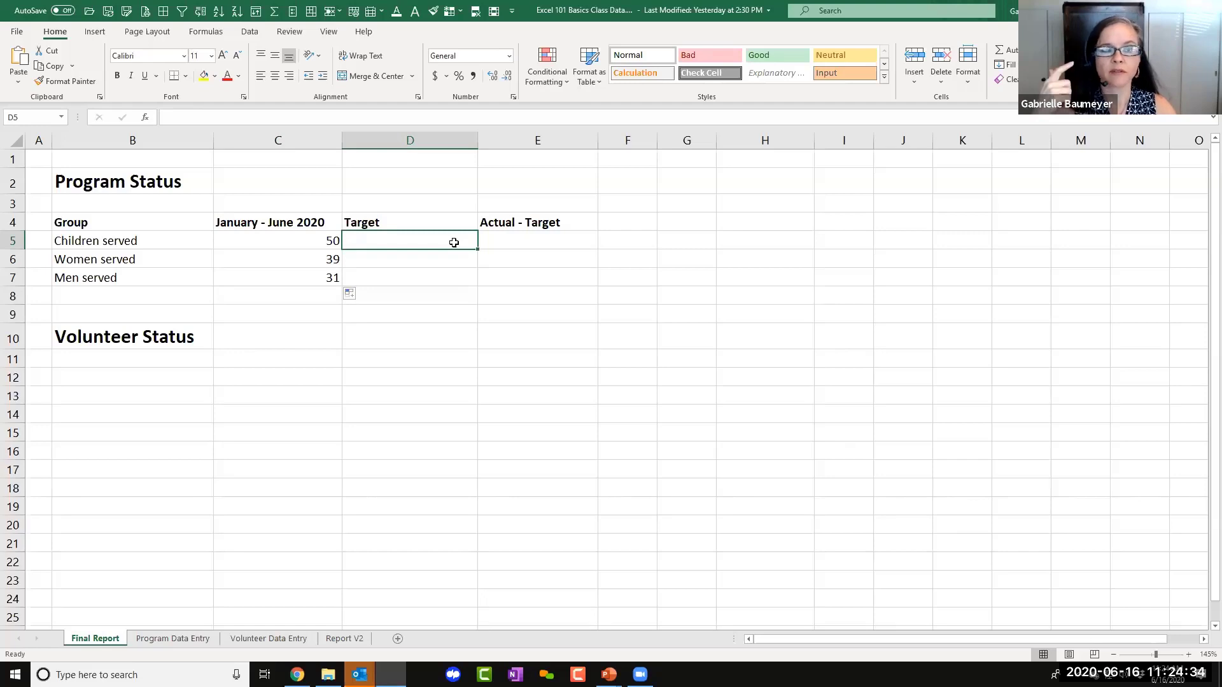
text(35)
key(Return)
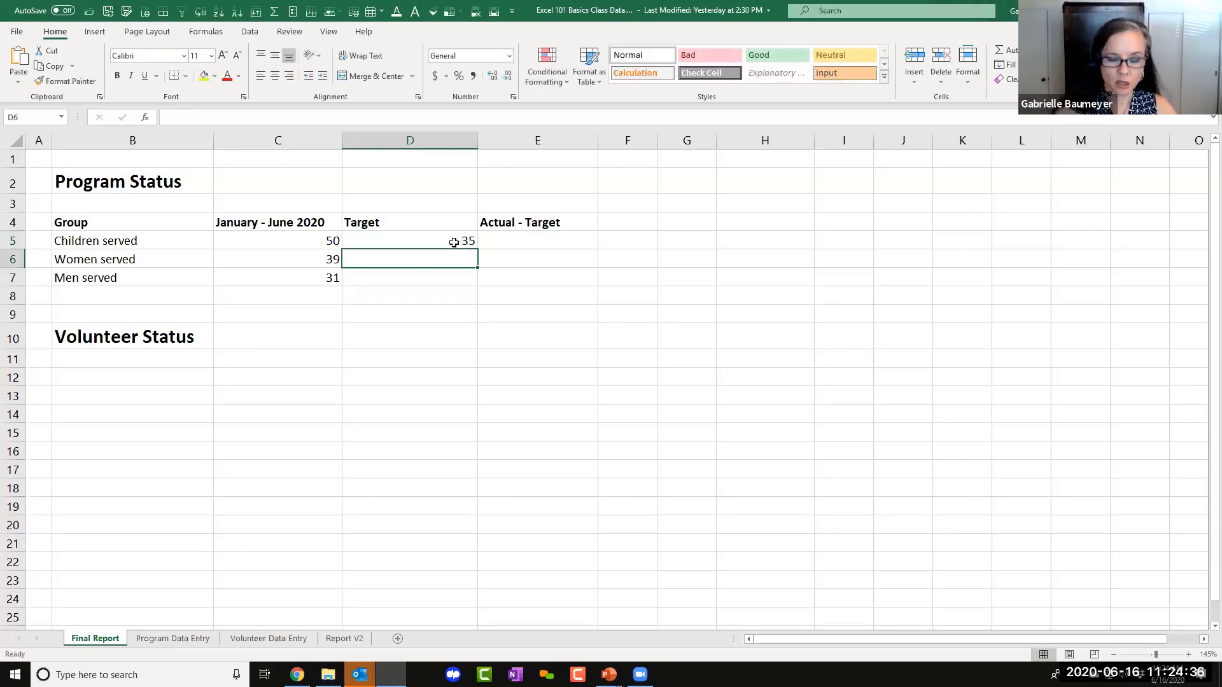
text(35)
key(Return)
text(35)
key(Return)
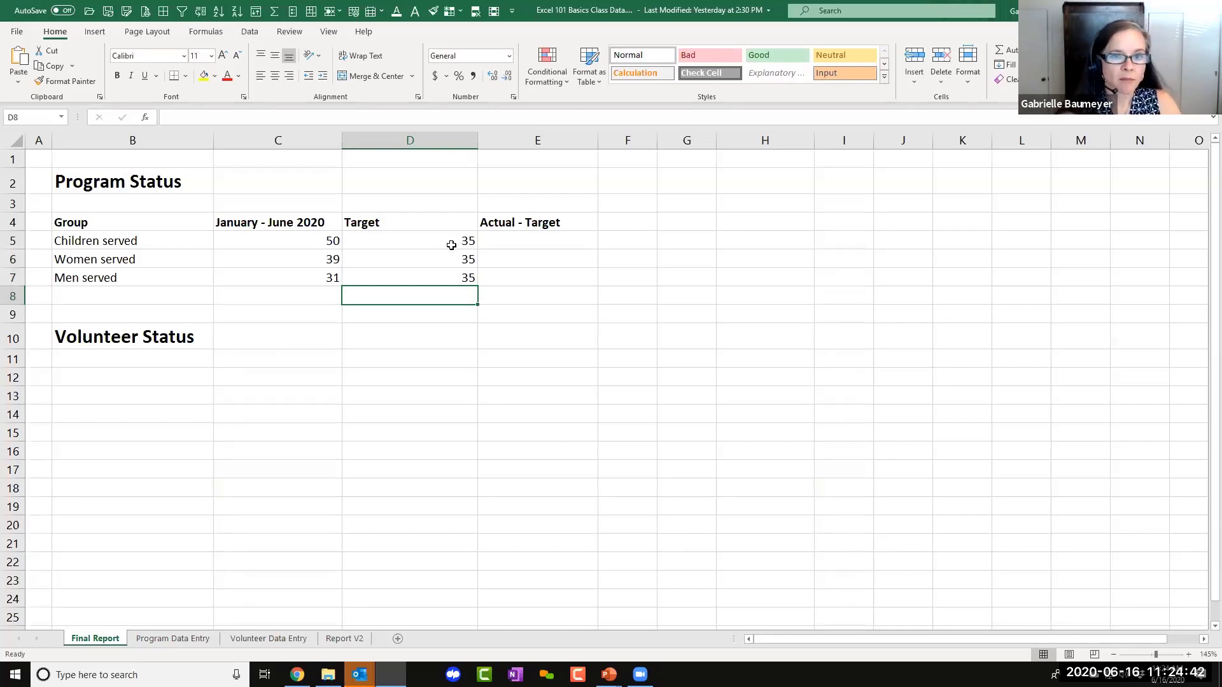
Try the formula =C5-D5 in the Actual - Target cell for Children served (E5), and clear the cell.
click(511, 241)
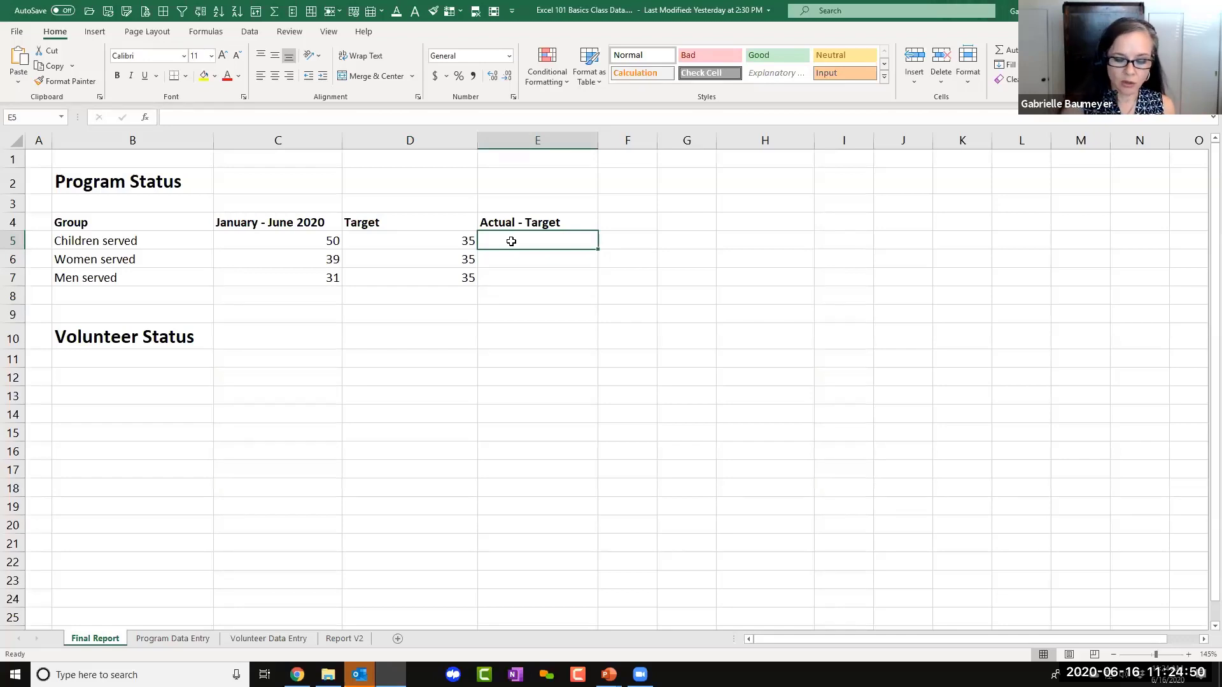
text(=)
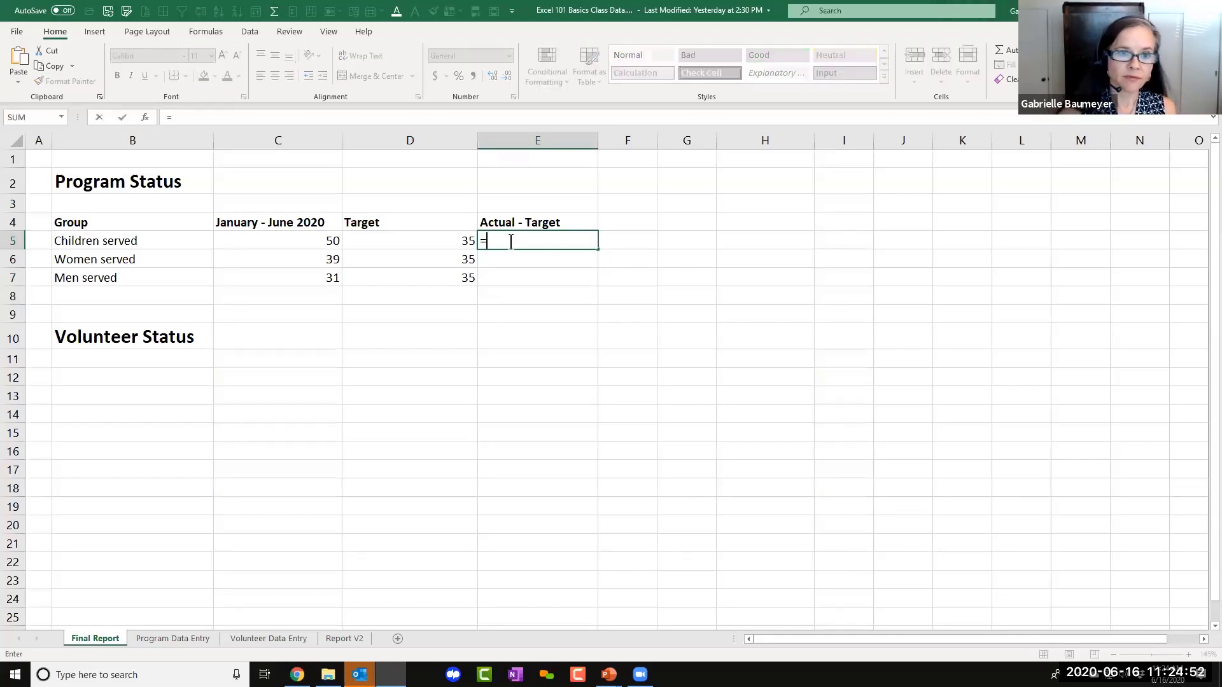
click(304, 240)
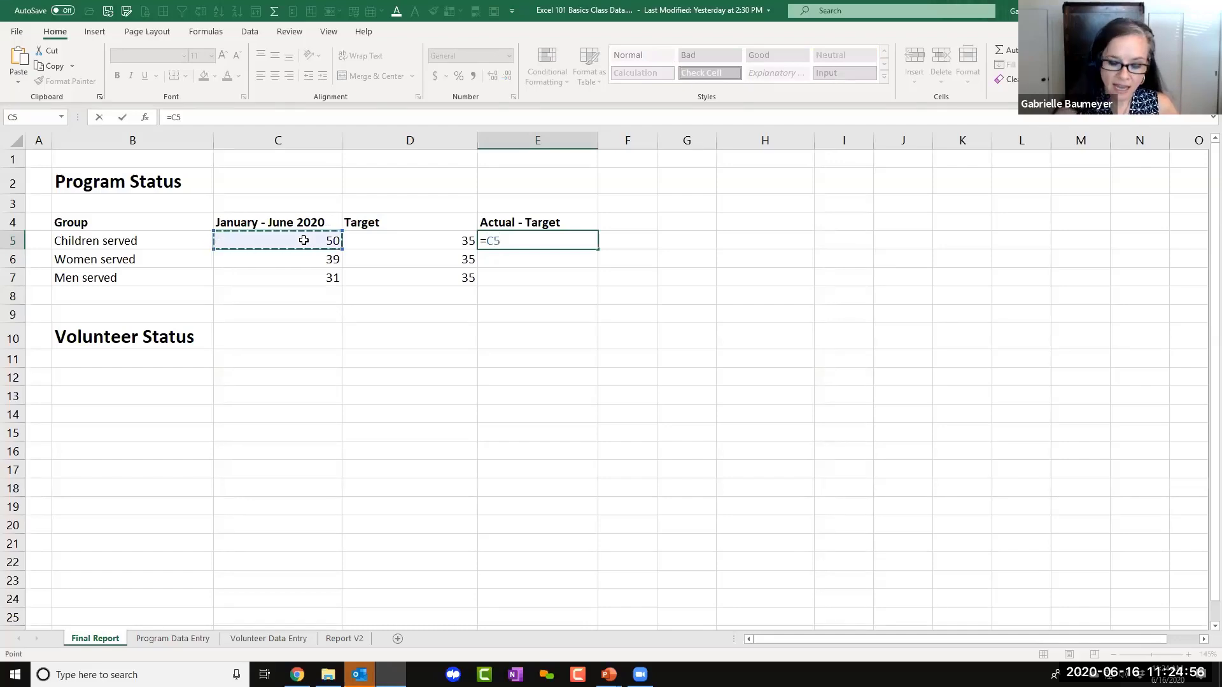
text(-)
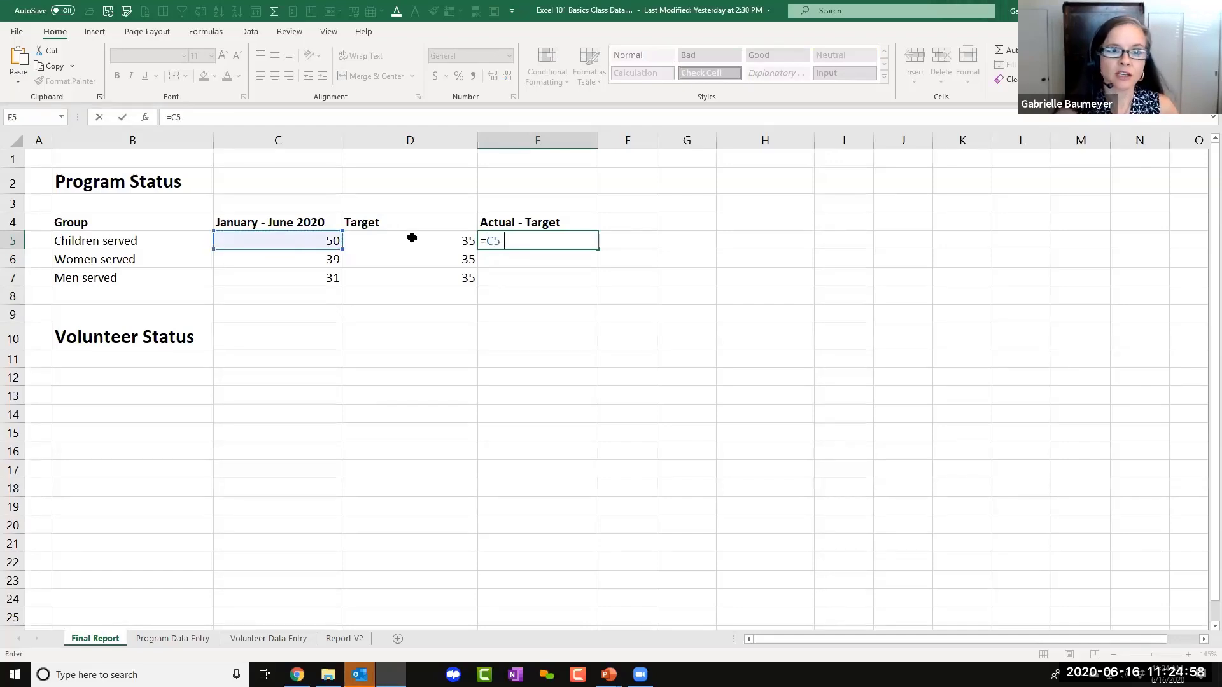
click(412, 240)
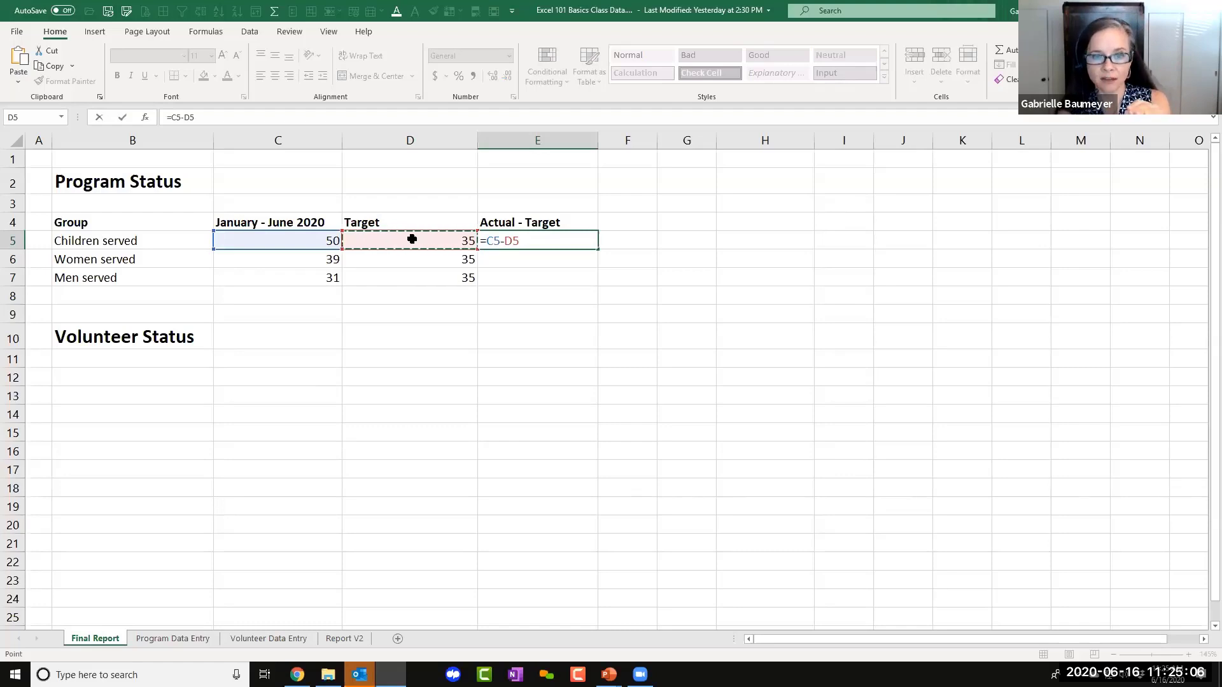
key(Return)
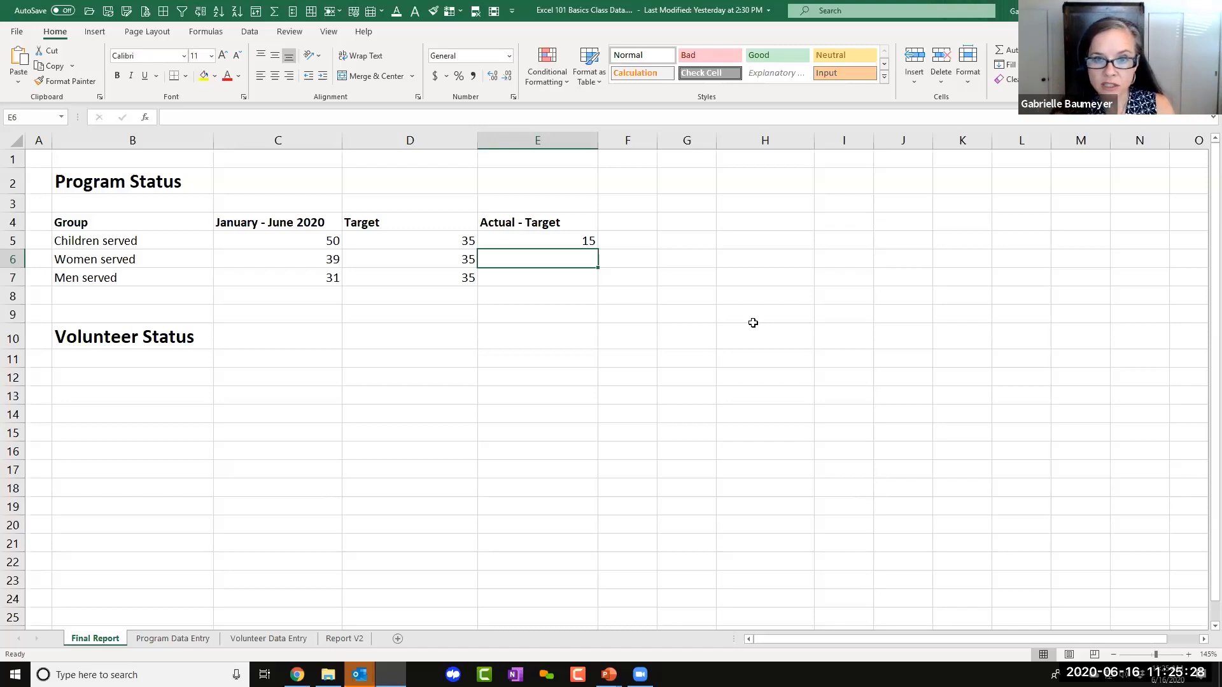
click(570, 240)
key(Delete)
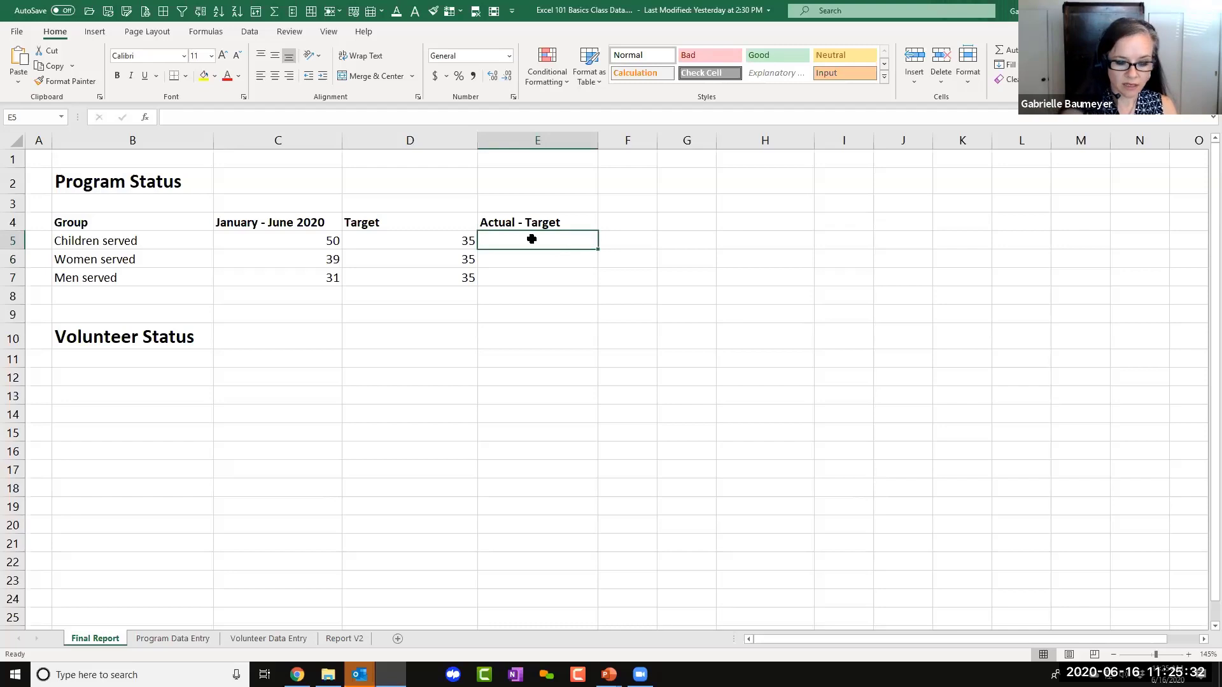
Calculate Actual - Target for Children served in E5 with the formula =C5-D5.
text(=)
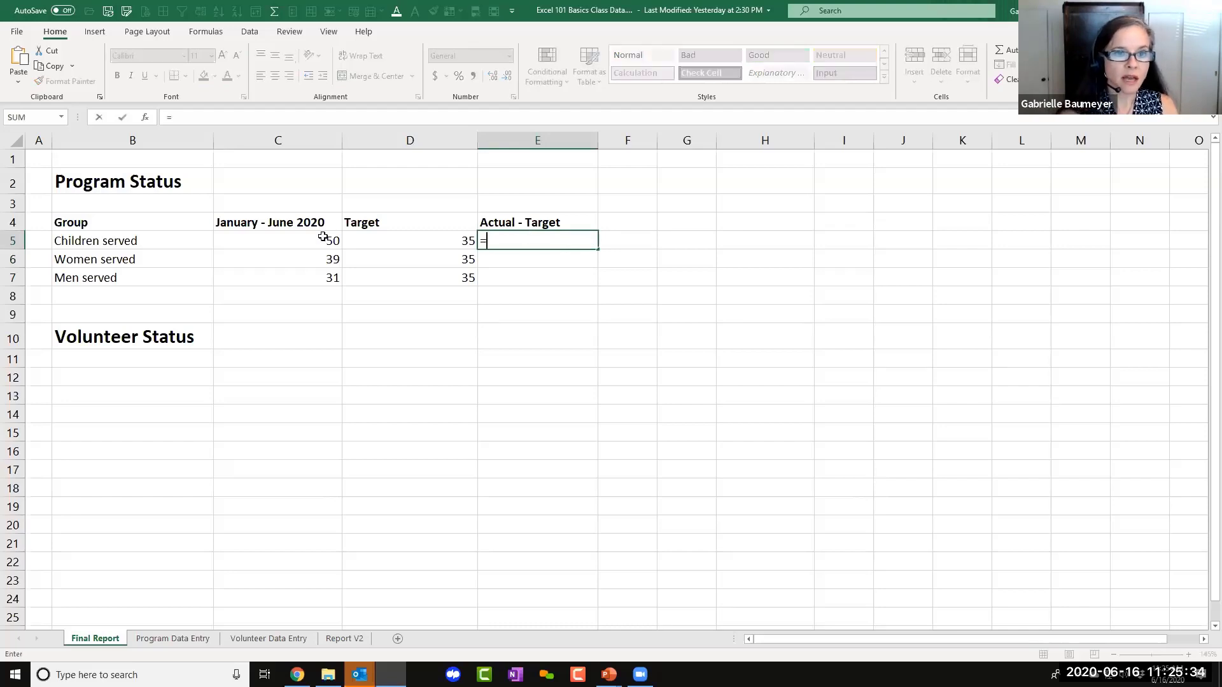
click(321, 238)
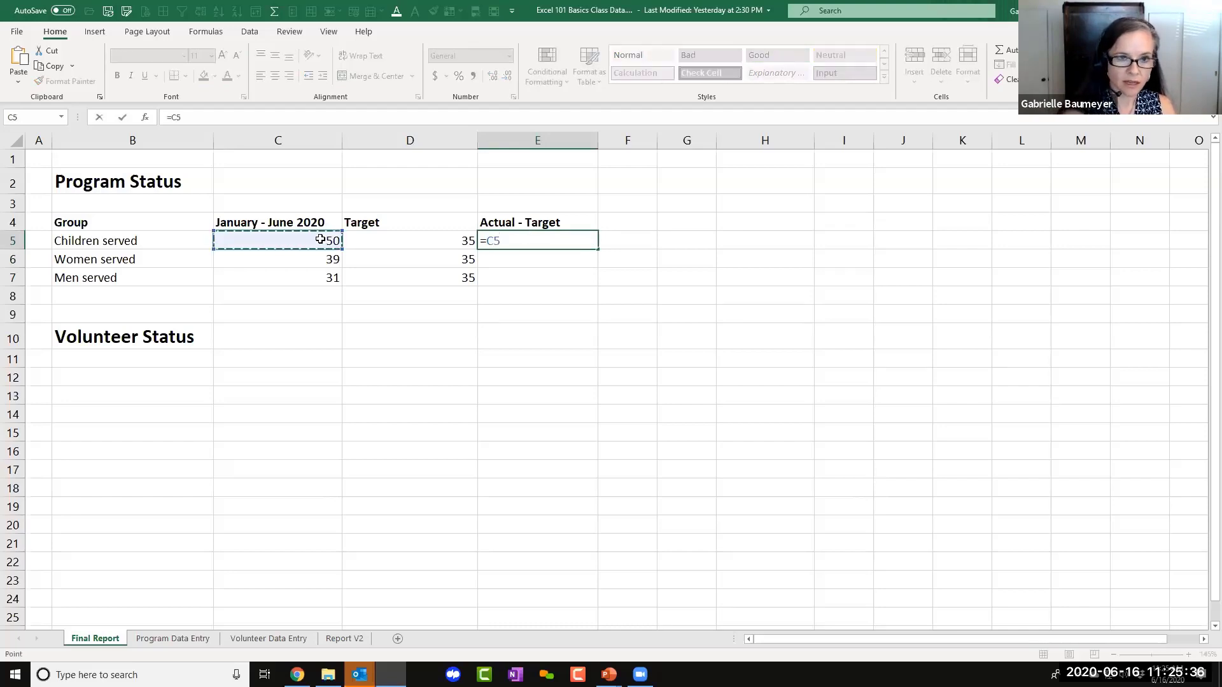
text(-)
click(363, 243)
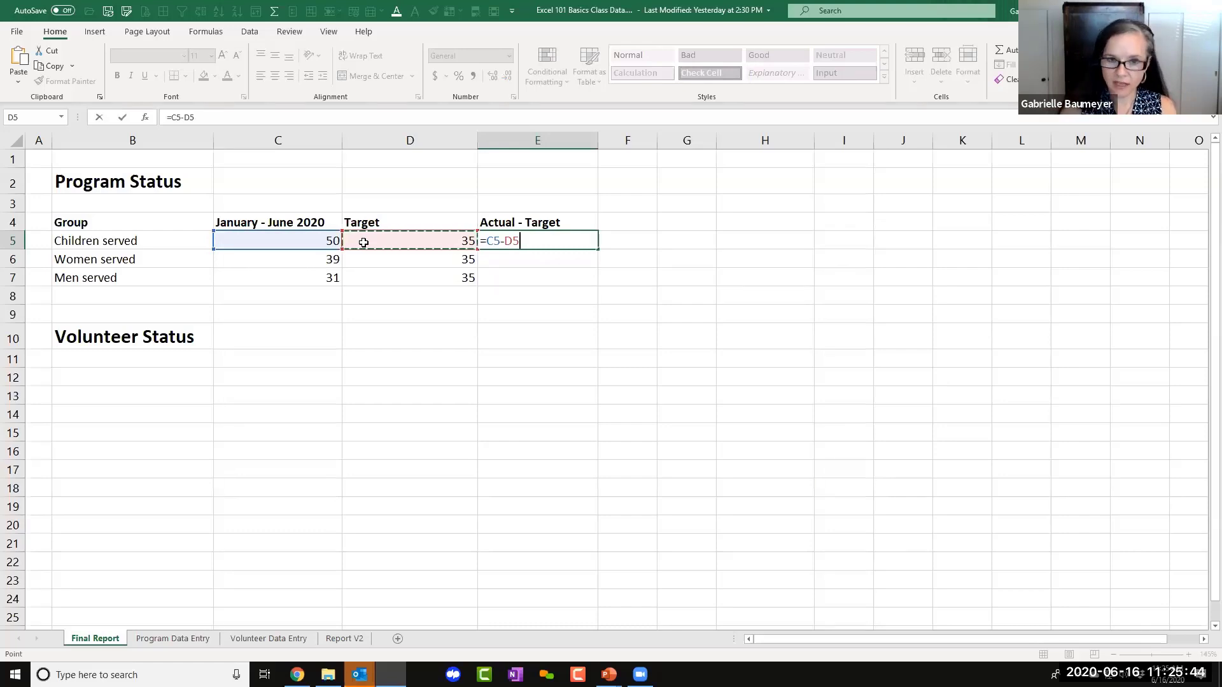
key(Return)
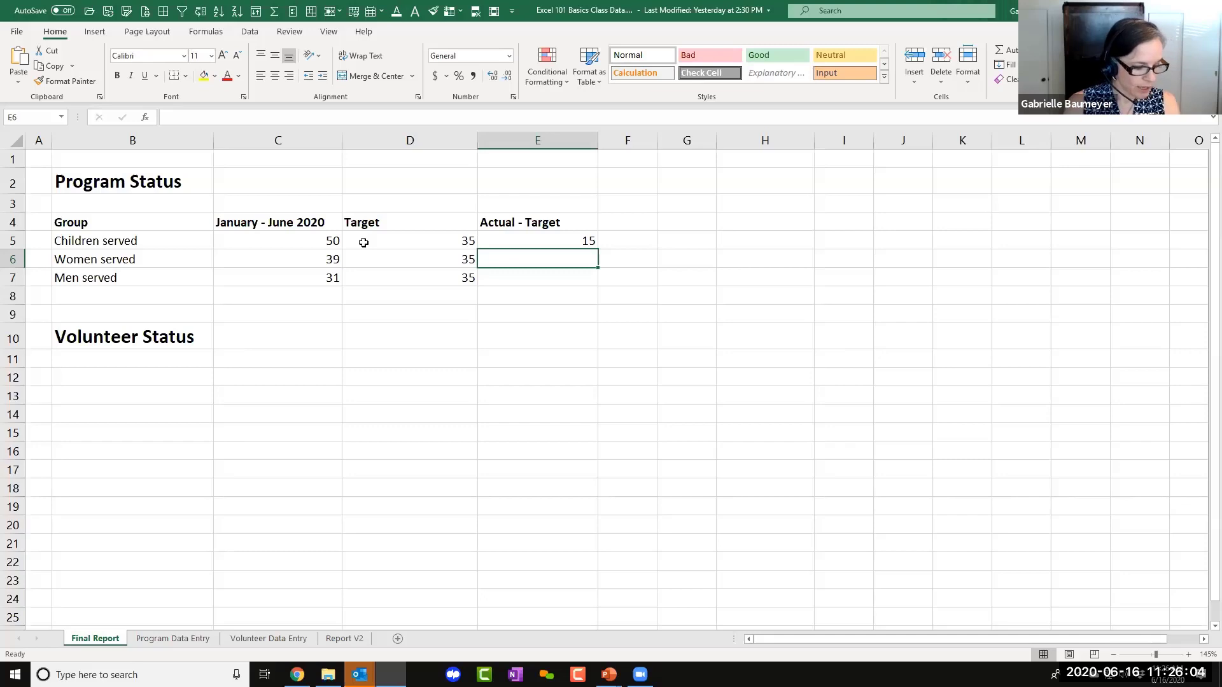
Copy the Actual - Target formula from E5 and paste it into E6 for Women served.
key(Up)
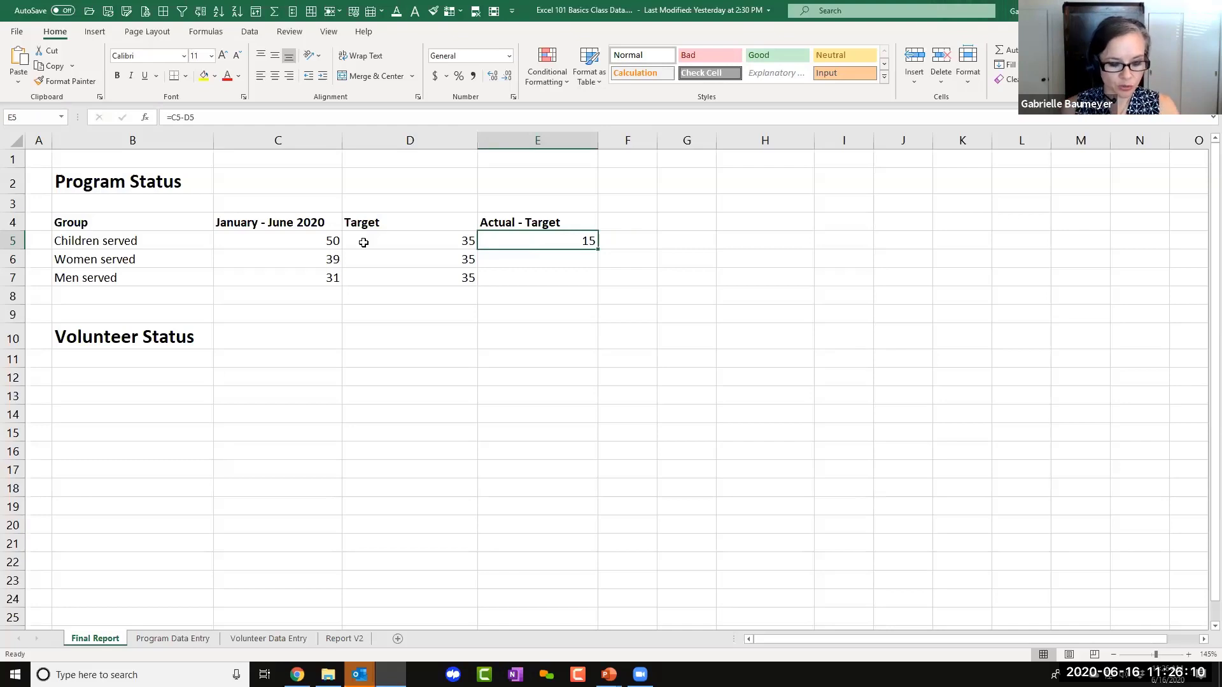
key(ctrl+c)
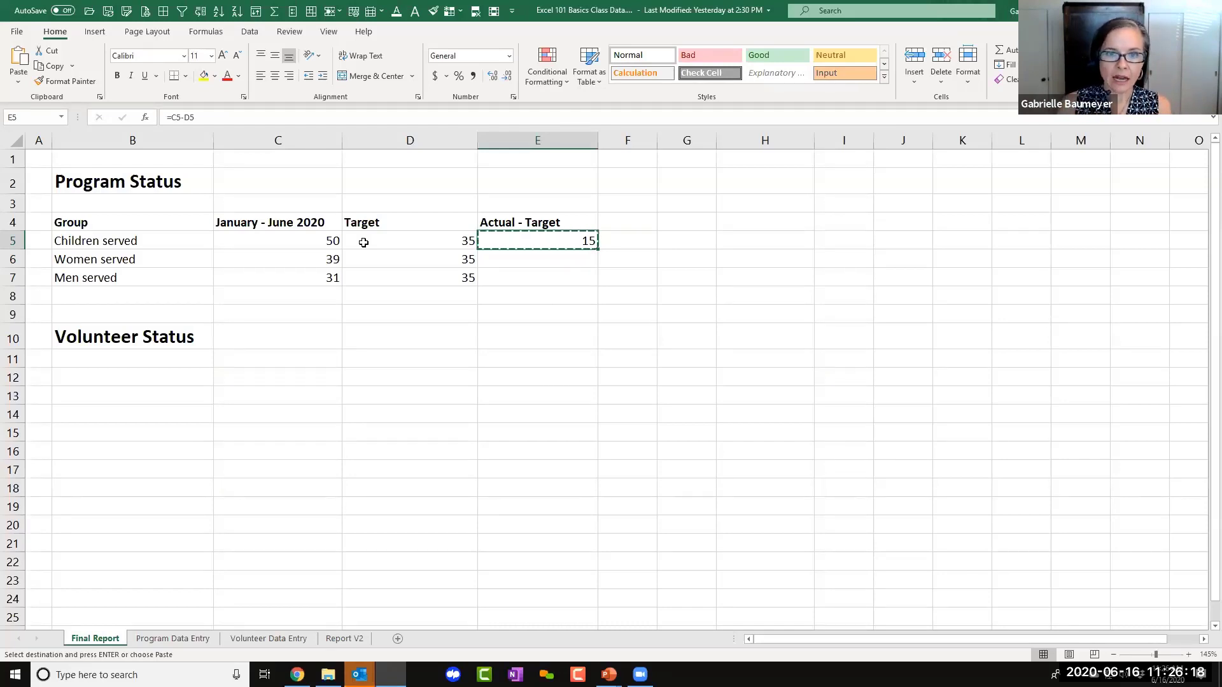
key(Down)
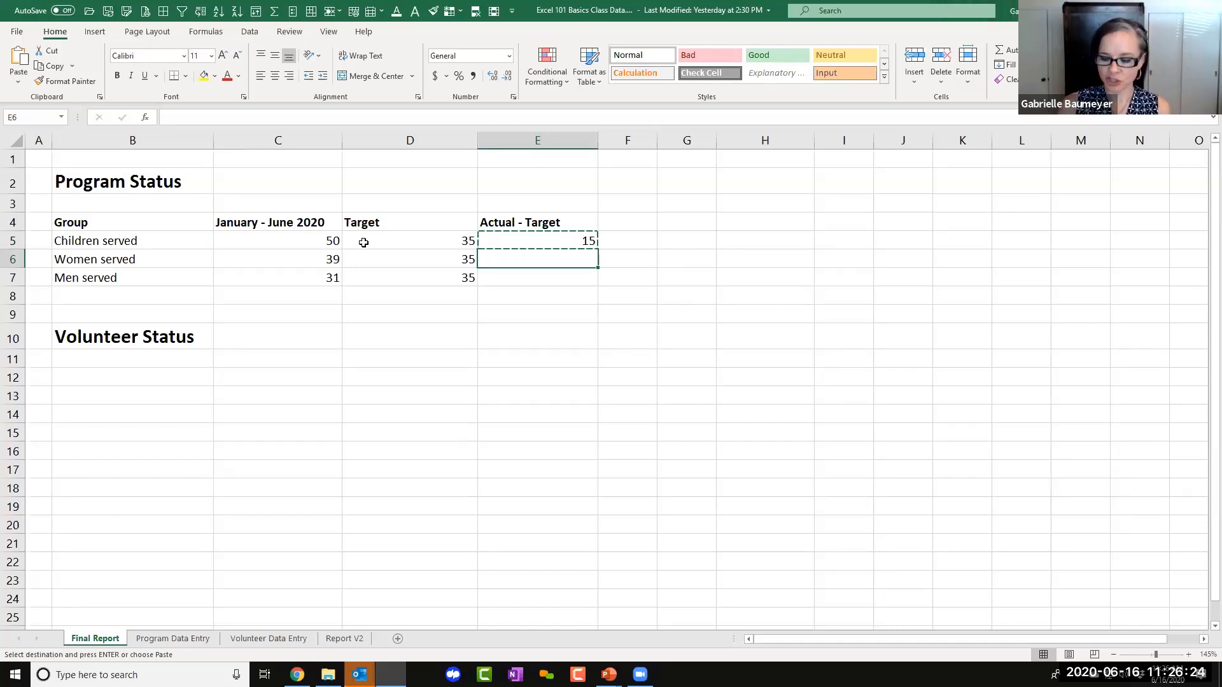
key(ctrl+v)
key(Return)
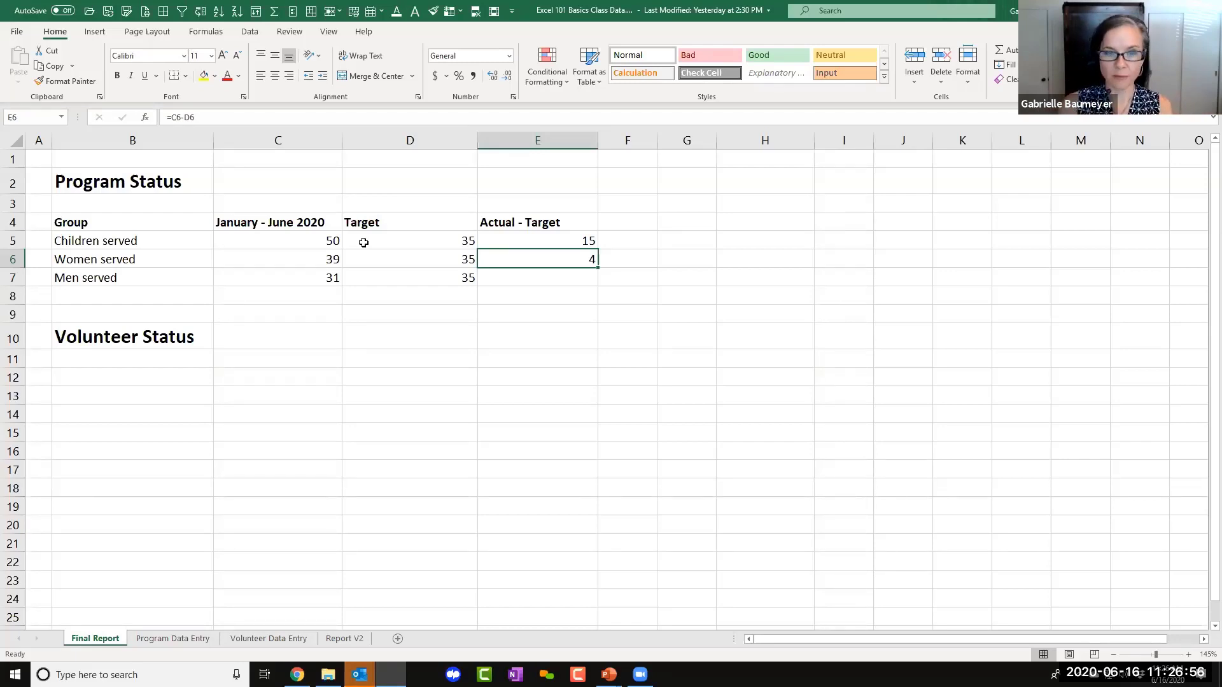
Fill the Actual - Target formula from E6 down into E7 for Men served, then clear it and undo the clearing.
key(Down)
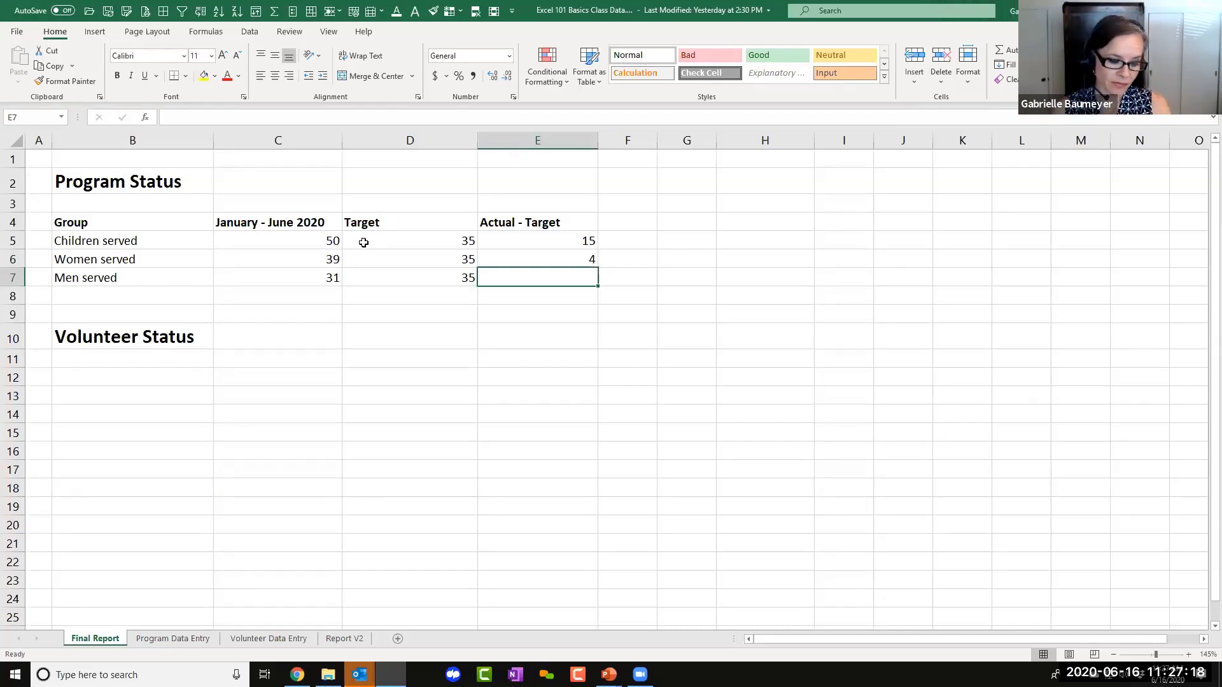
key(ctrl+d)
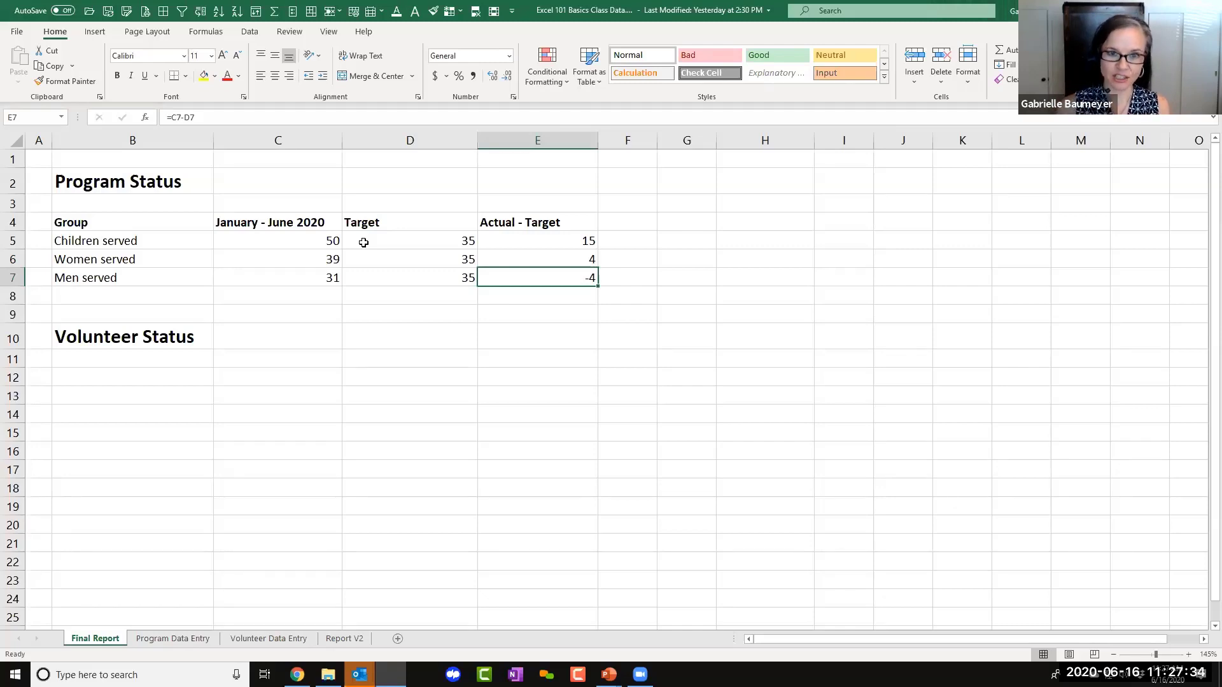
key(Delete)
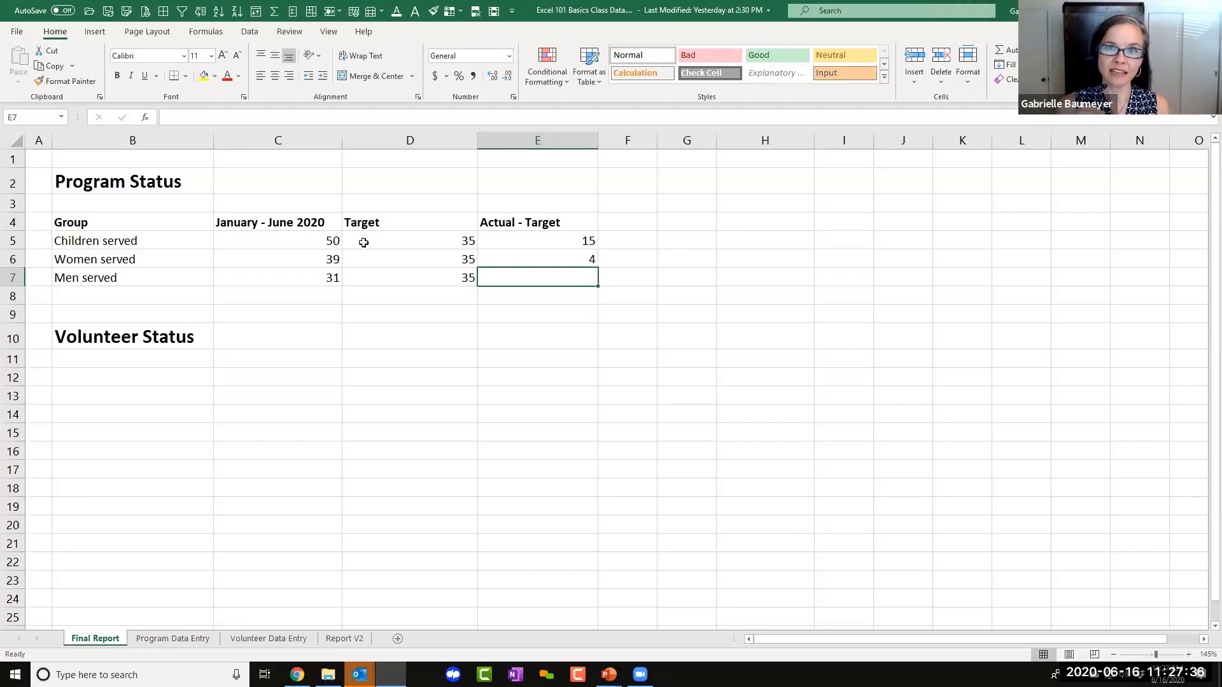
key(ctrl+z)
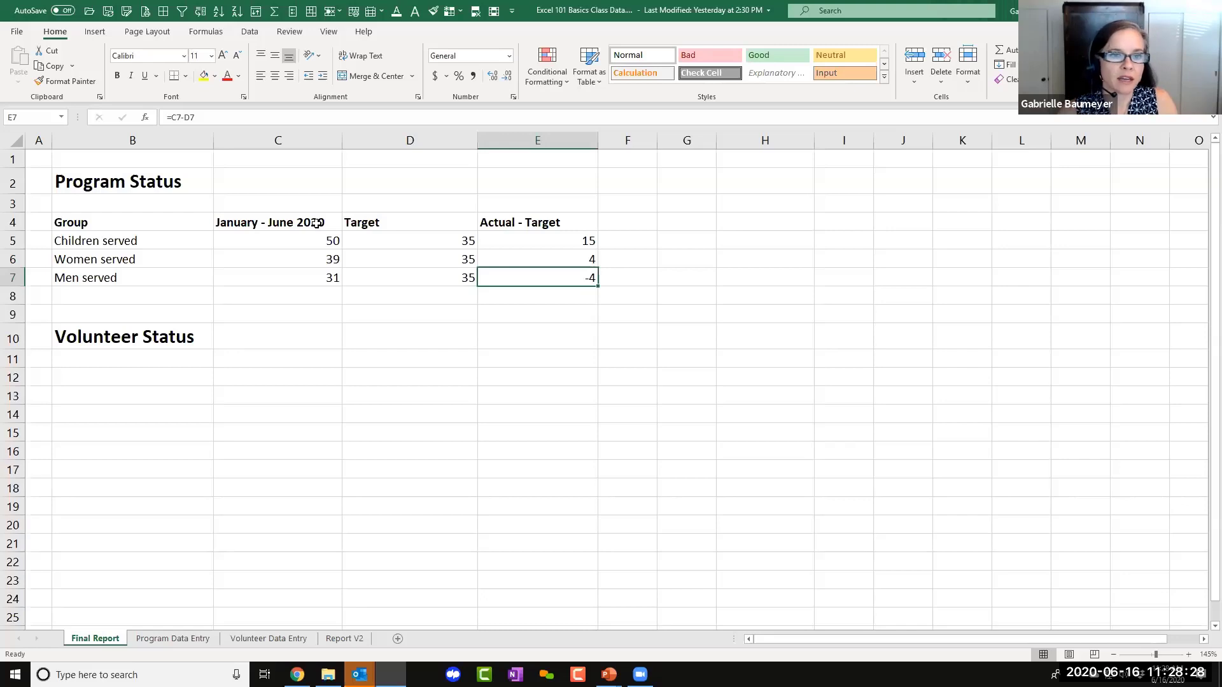
Center the headings and figures in C4:E7 horizontally.
mouse_move(316, 222)
mouse_down()
mouse_move(543, 235)
mouse_move(549, 277)
mouse_up()
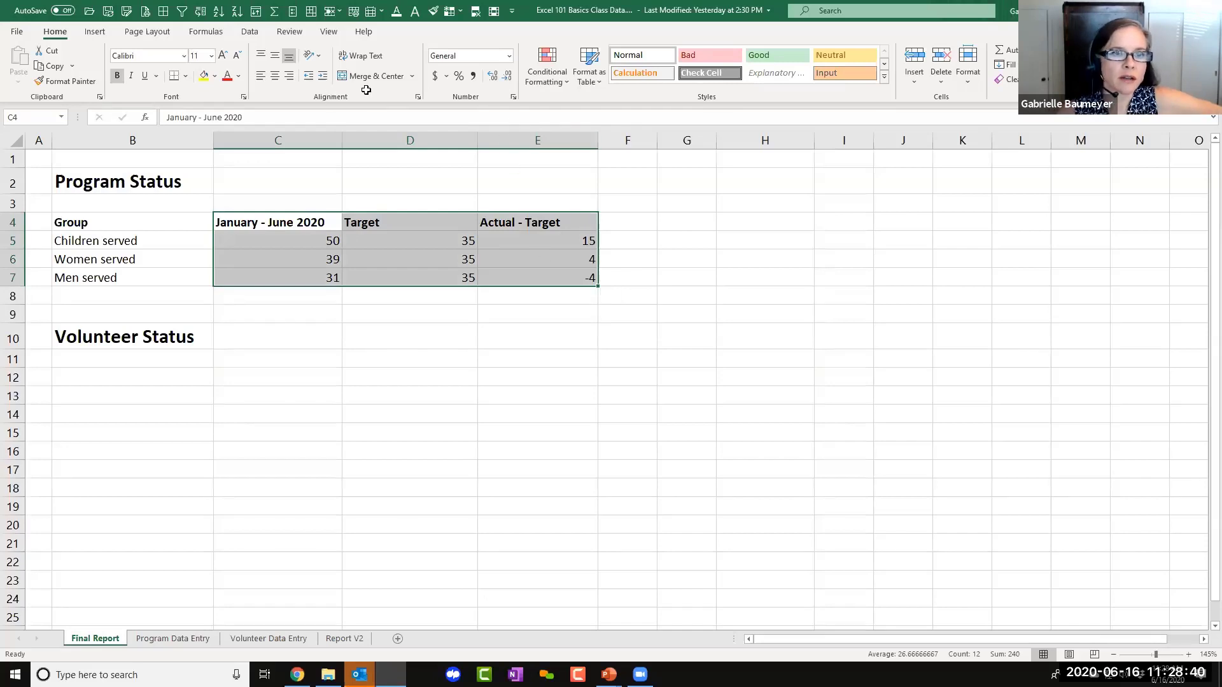
click(275, 77)
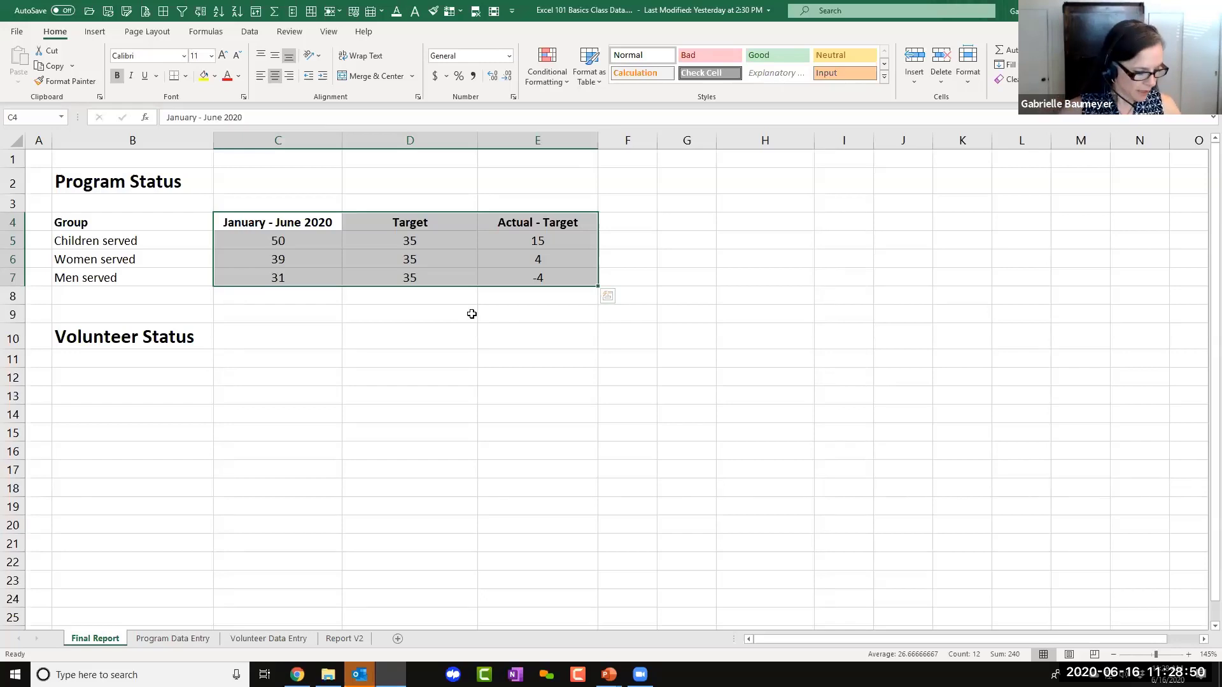
Under Volunteer Status, link B13 to the first volunteer's first name in B4 on Volunteer Data Entry.
click(184, 377)
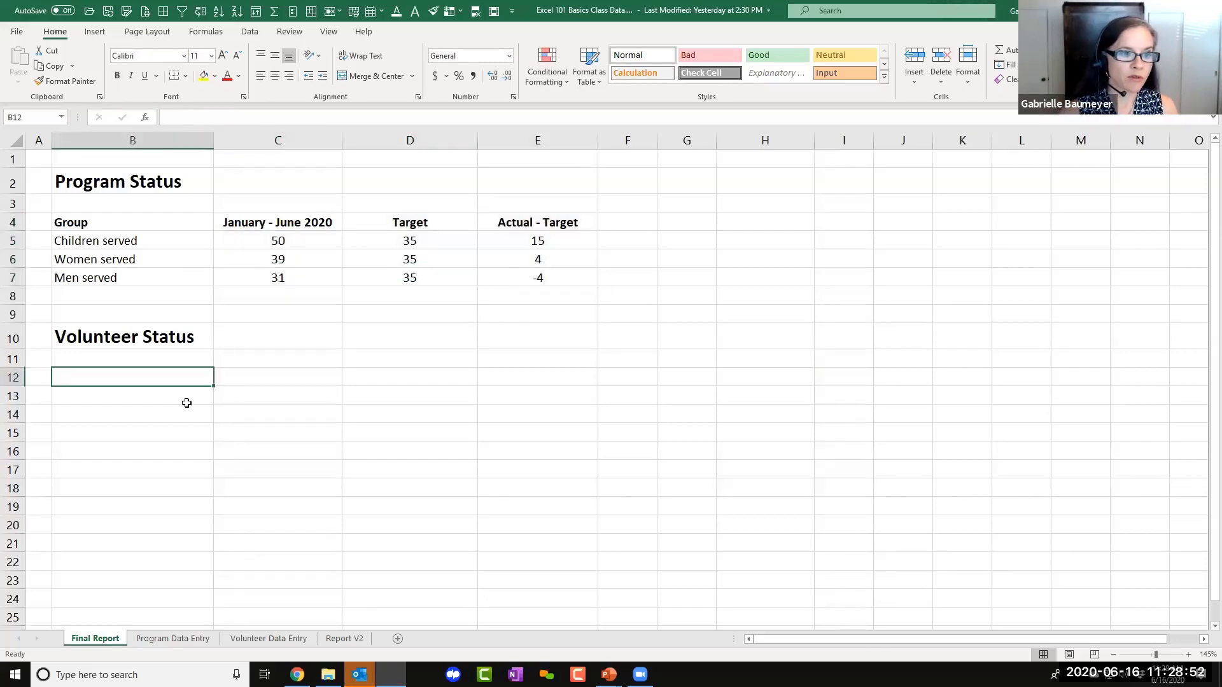
click(178, 402)
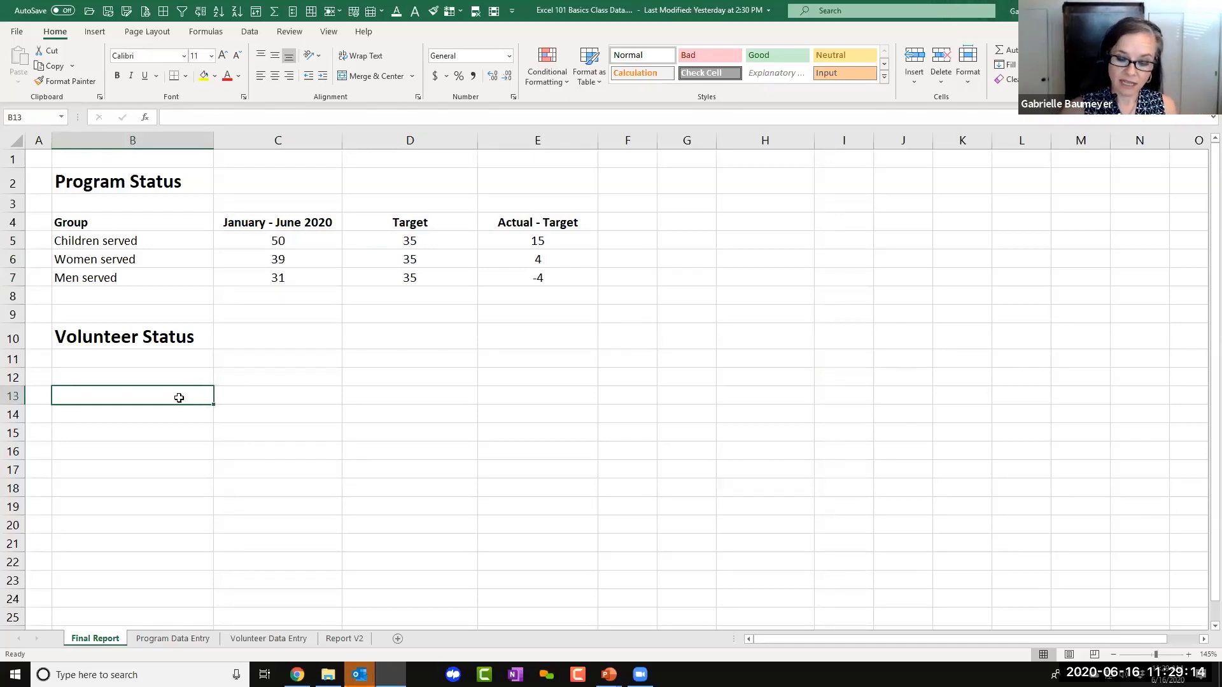
text(=)
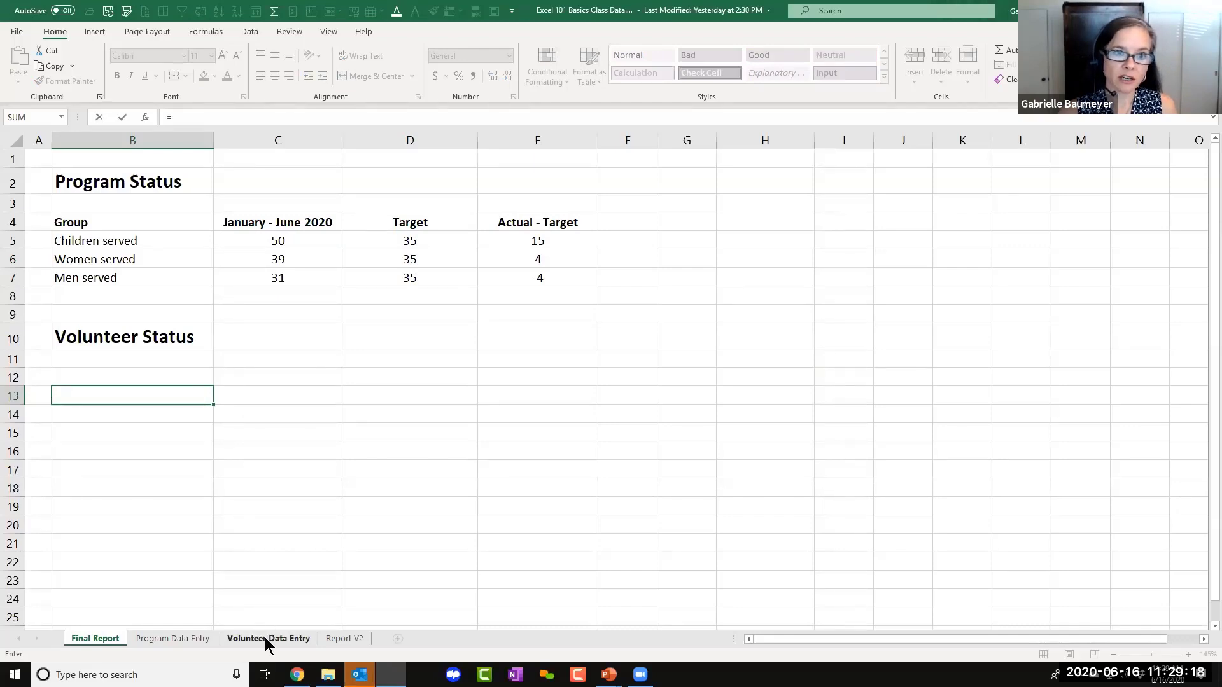
click(265, 637)
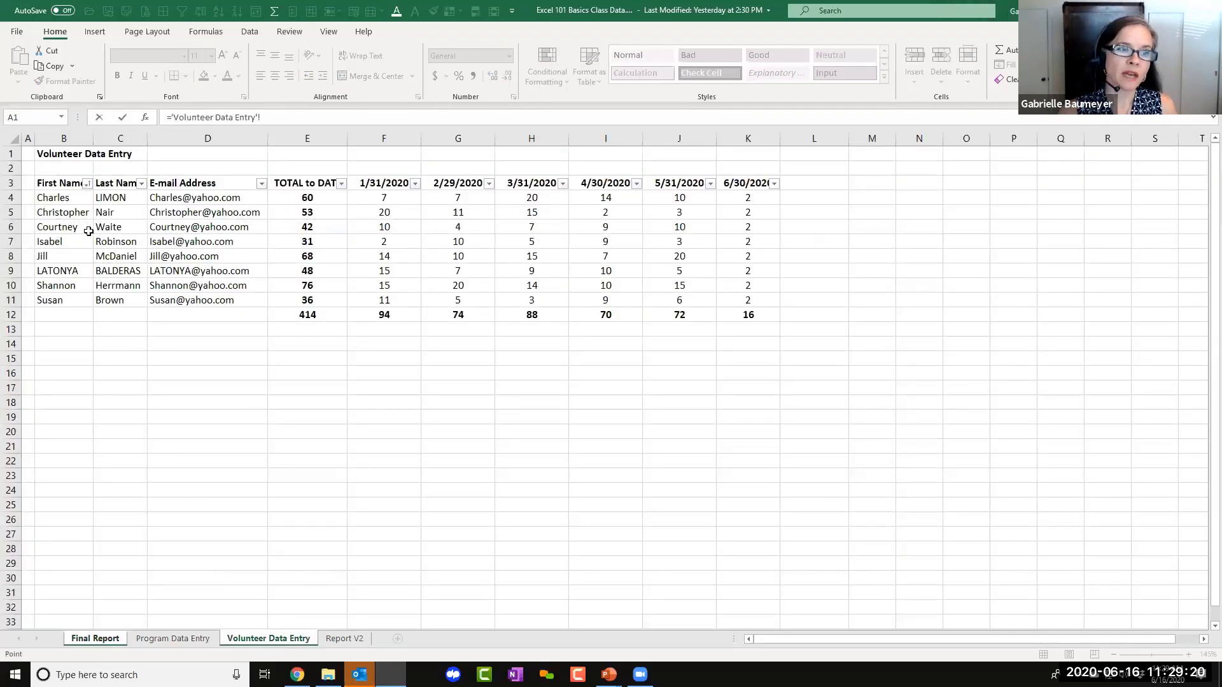
click(78, 200)
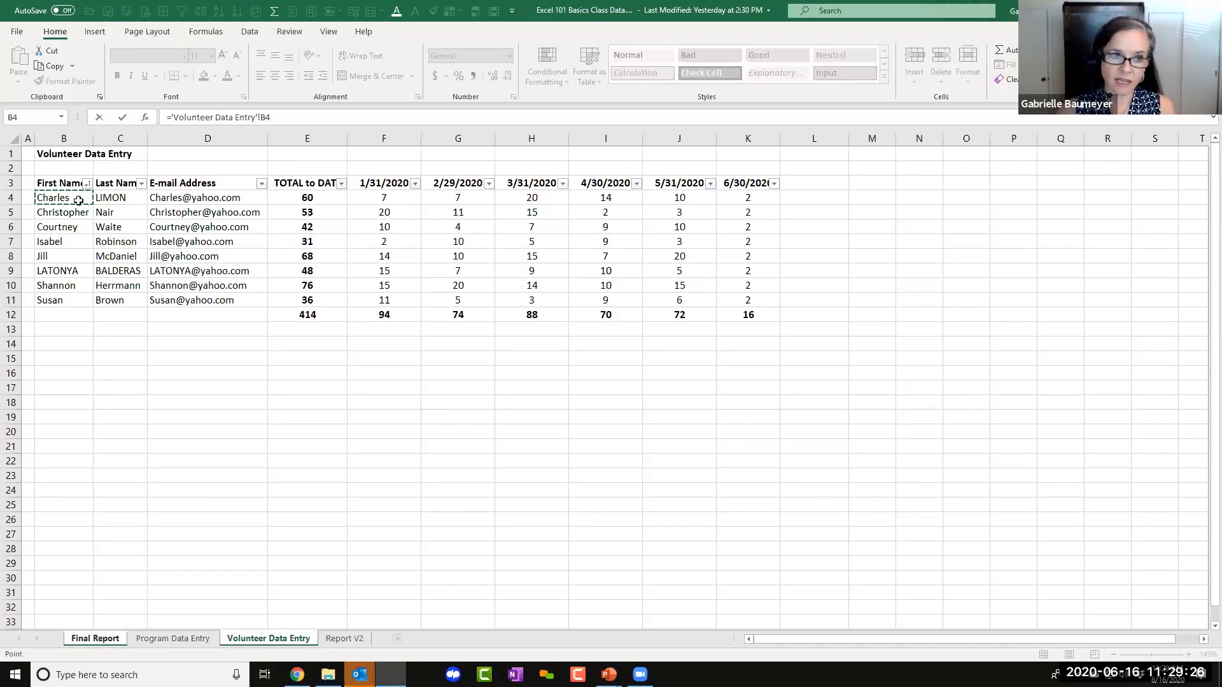
key(Return)
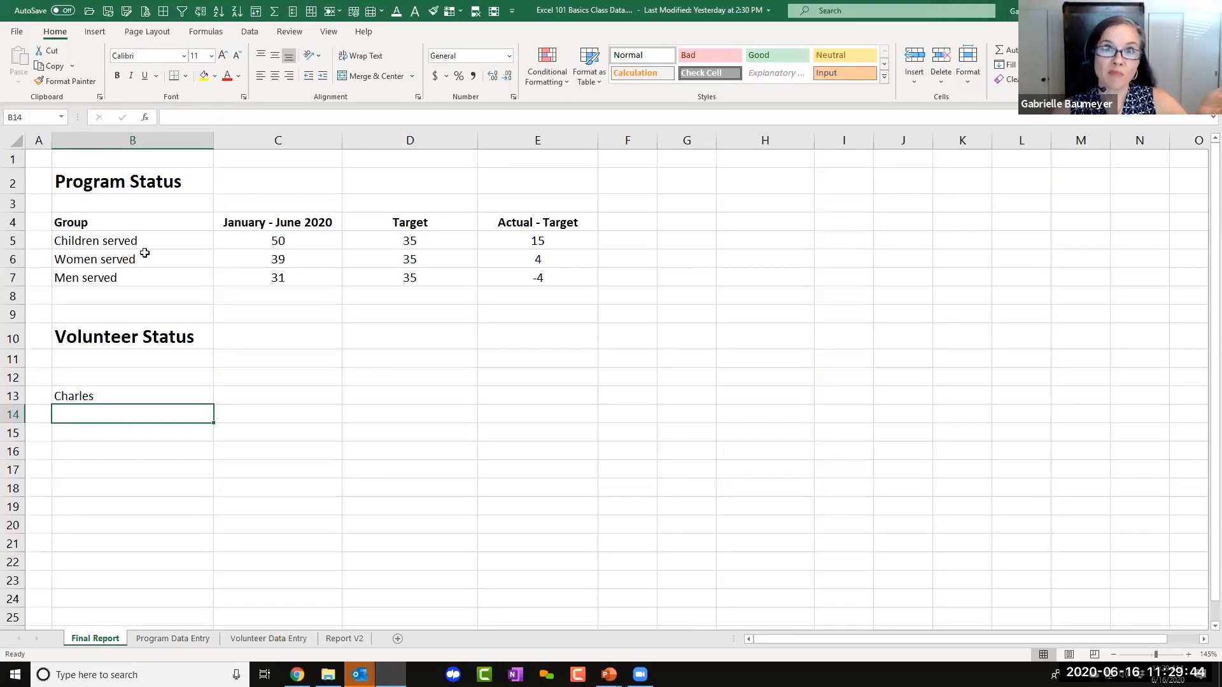
Copy the first-name link in B13 down through B22 and clear the surplus cells B21:B22.
click(179, 392)
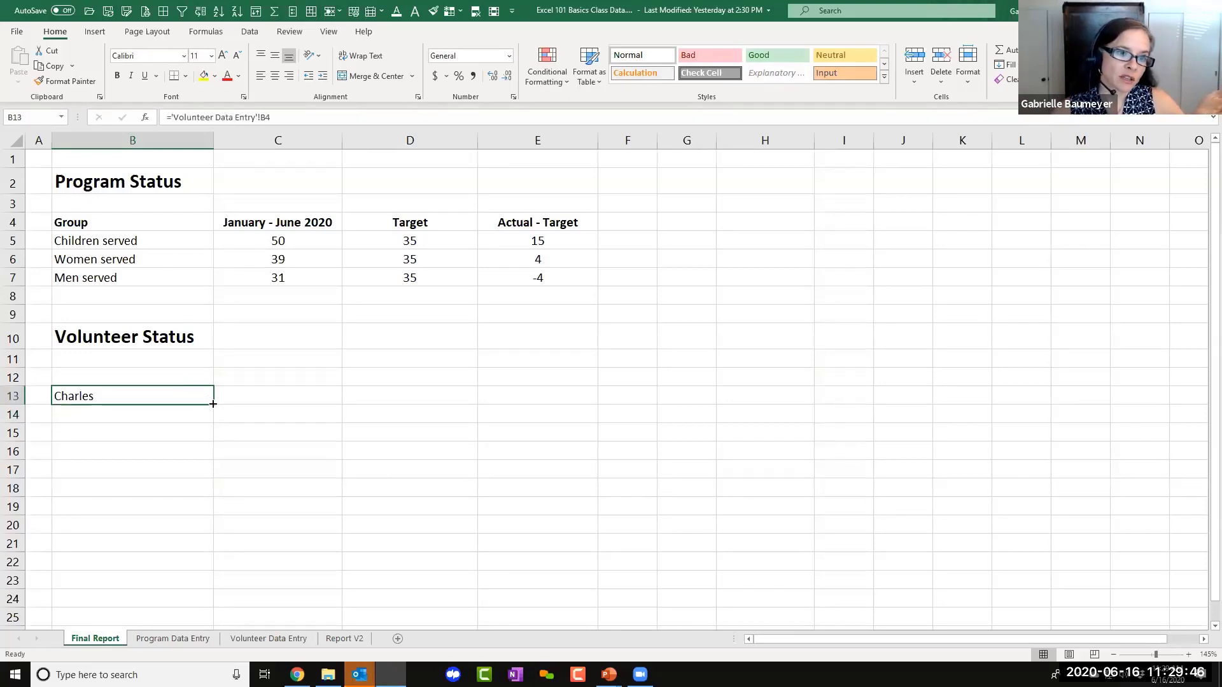
drag(212, 403, 201, 564)
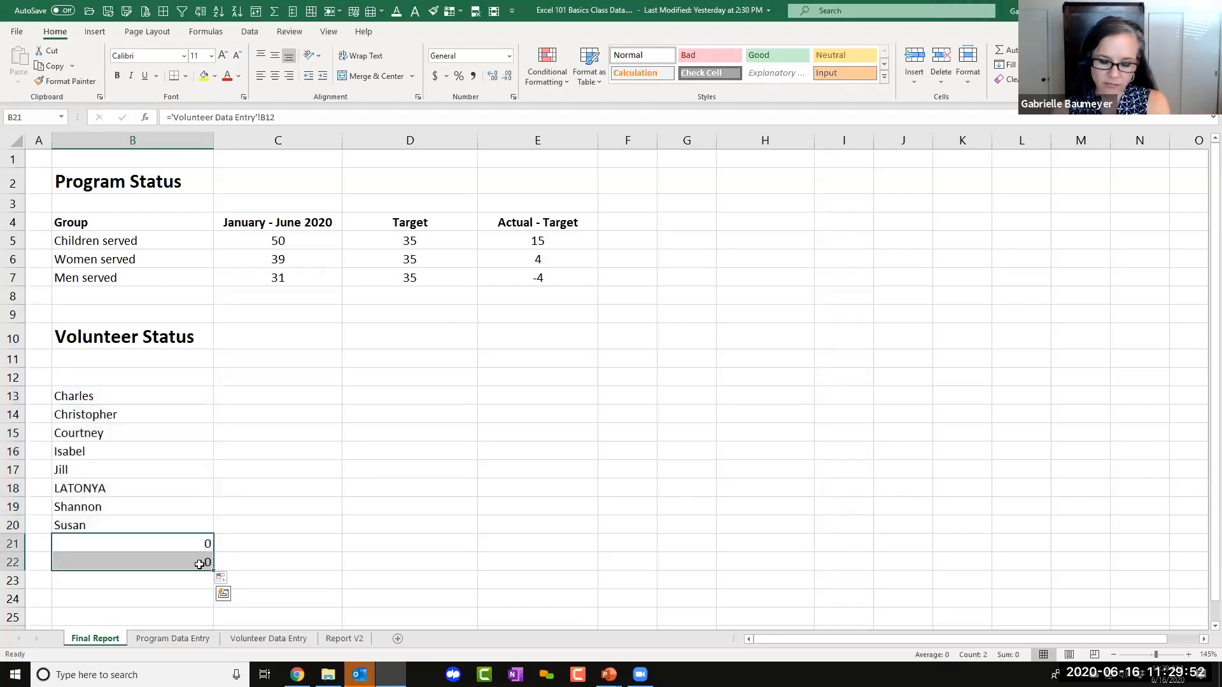
key(Delete)
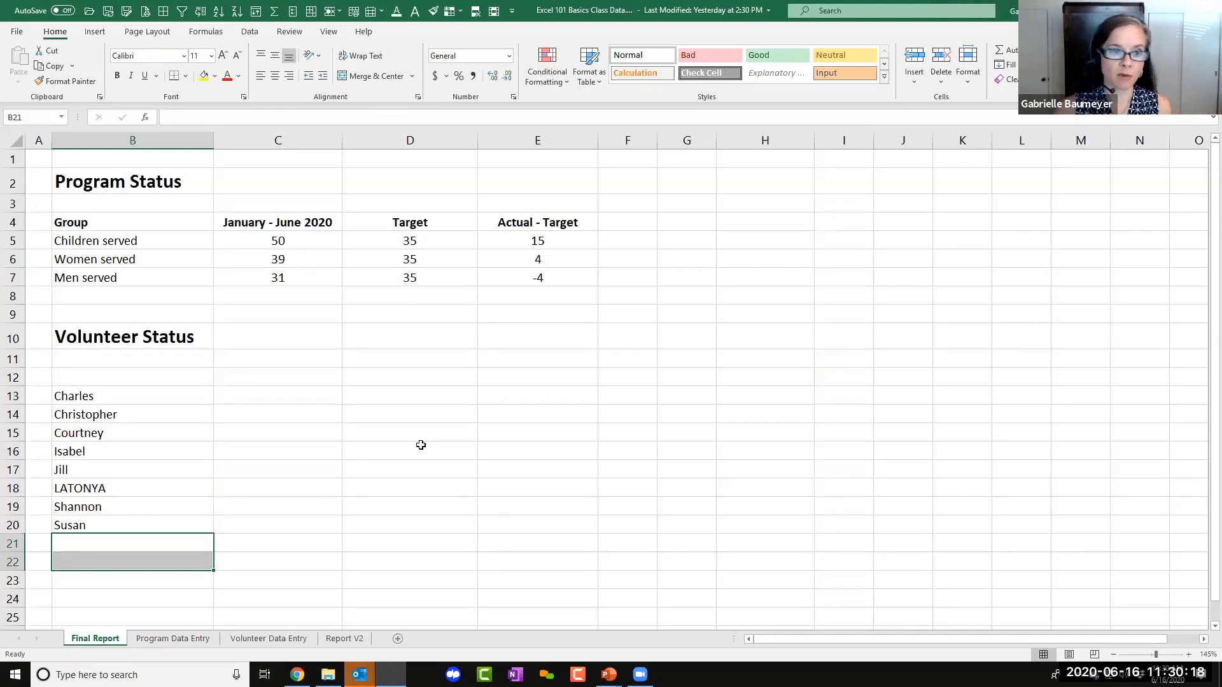
Extend the first-name link in B13 across to E13 and down through row 20, and clear B13:E20.
click(192, 399)
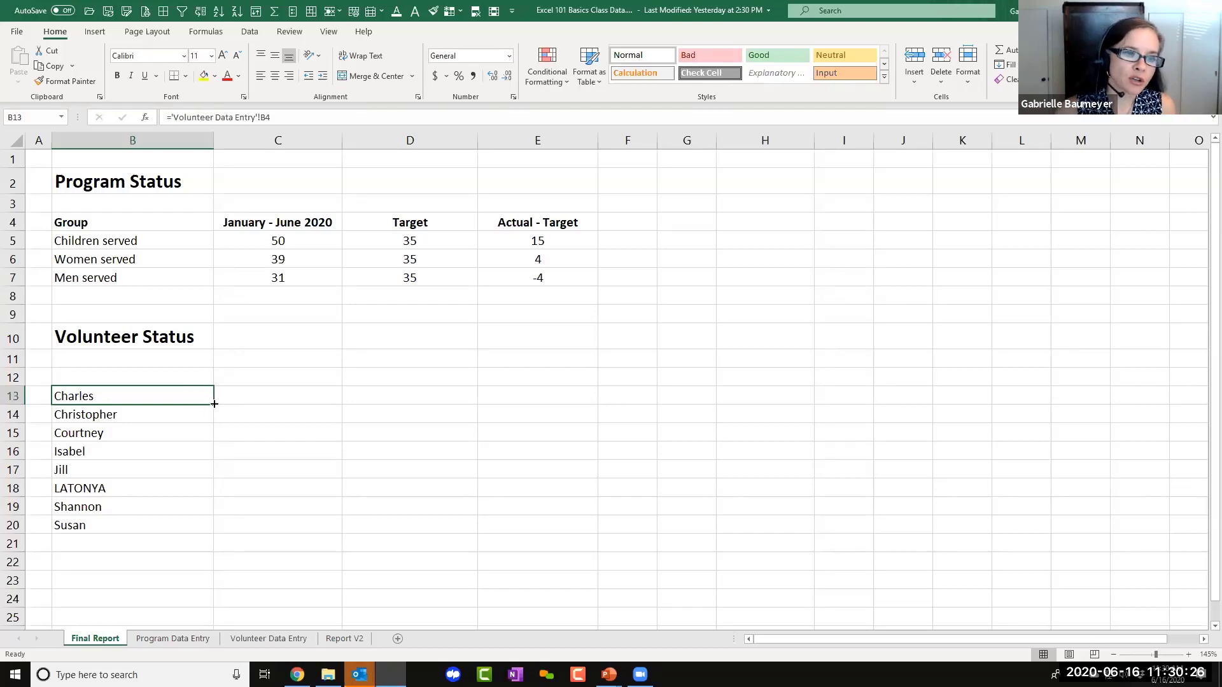
drag(214, 404, 576, 398)
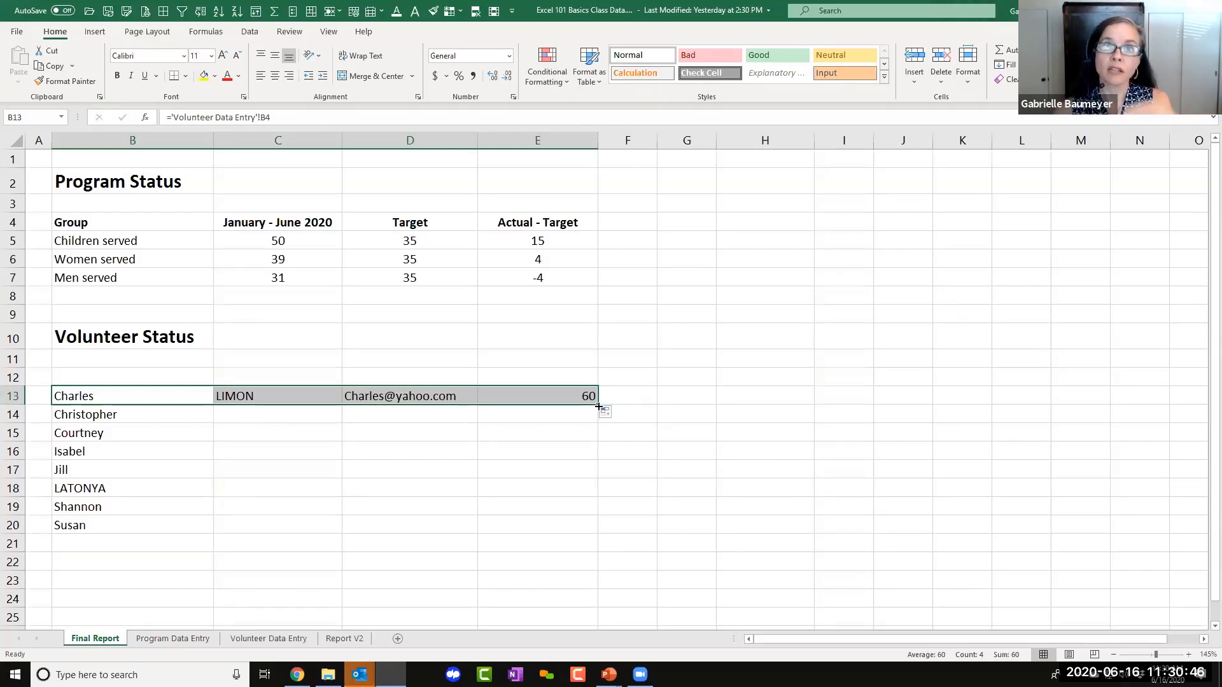
drag(598, 405, 593, 536)
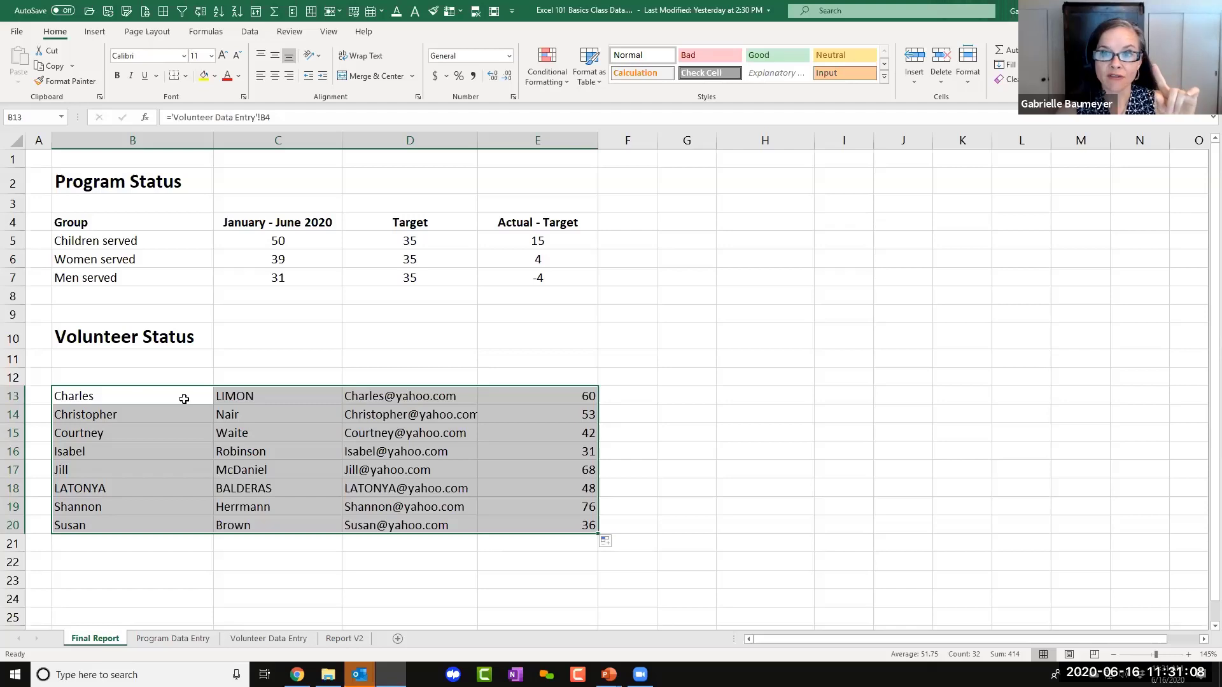
drag(184, 399, 553, 526)
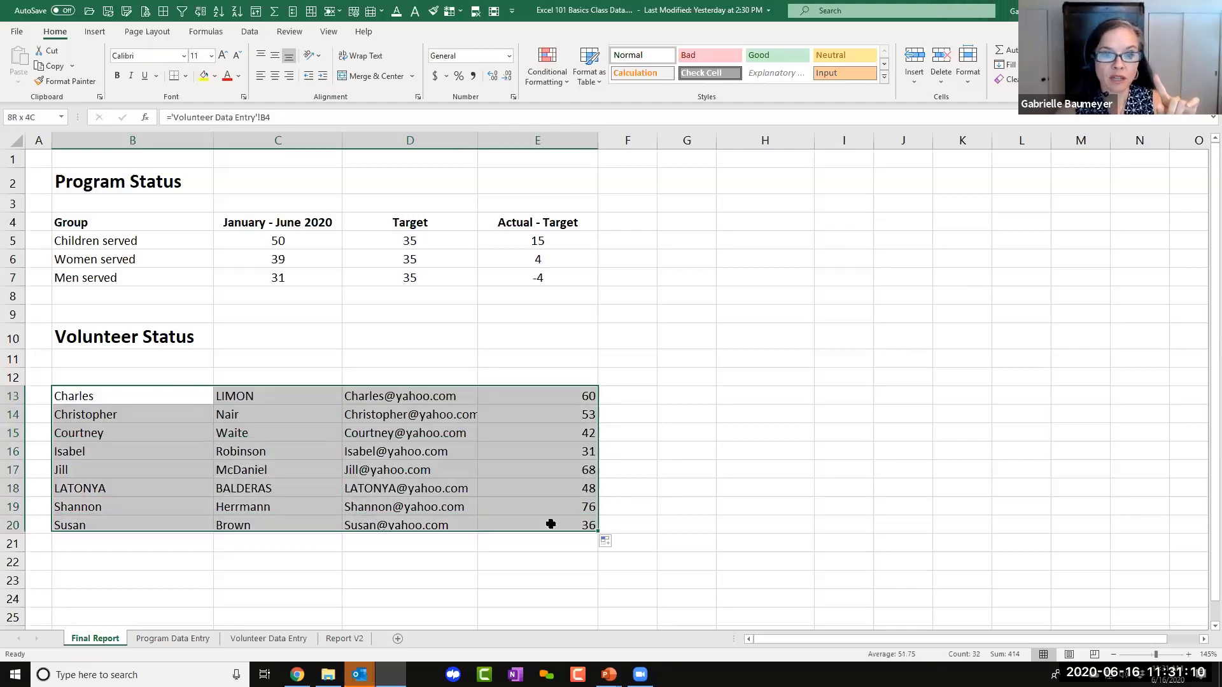
key(Delete)
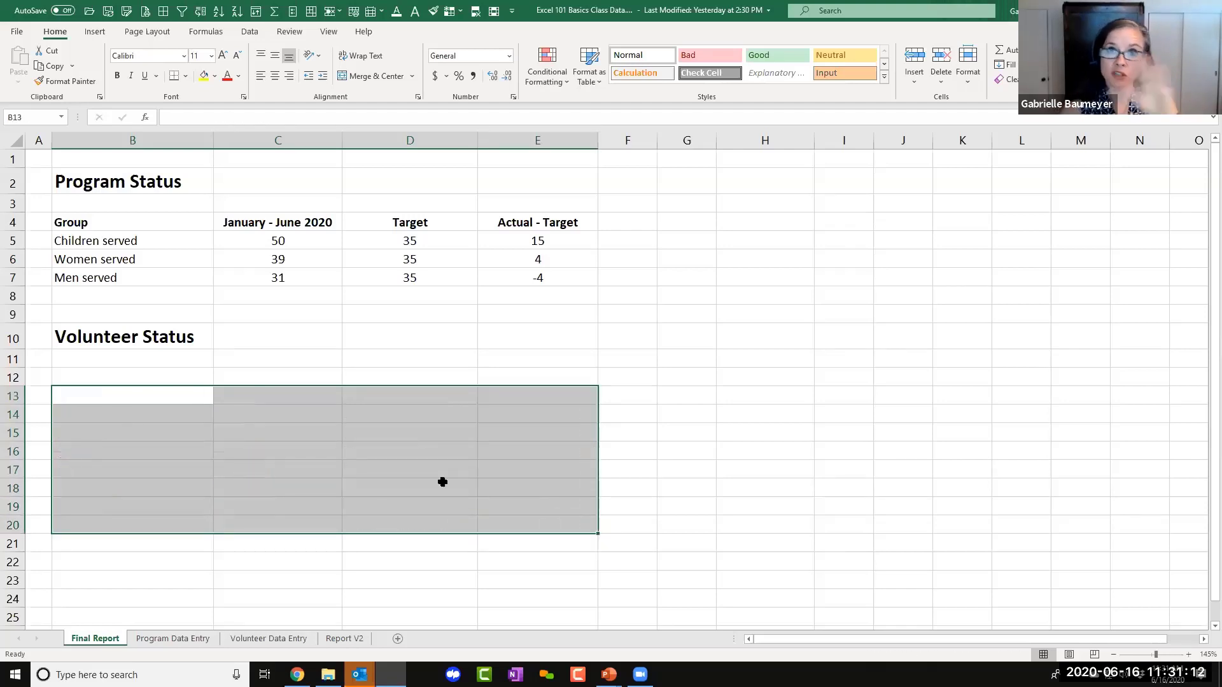
Link B13 again to the first volunteer's first name in B4 on Volunteer Data Entry.
click(189, 394)
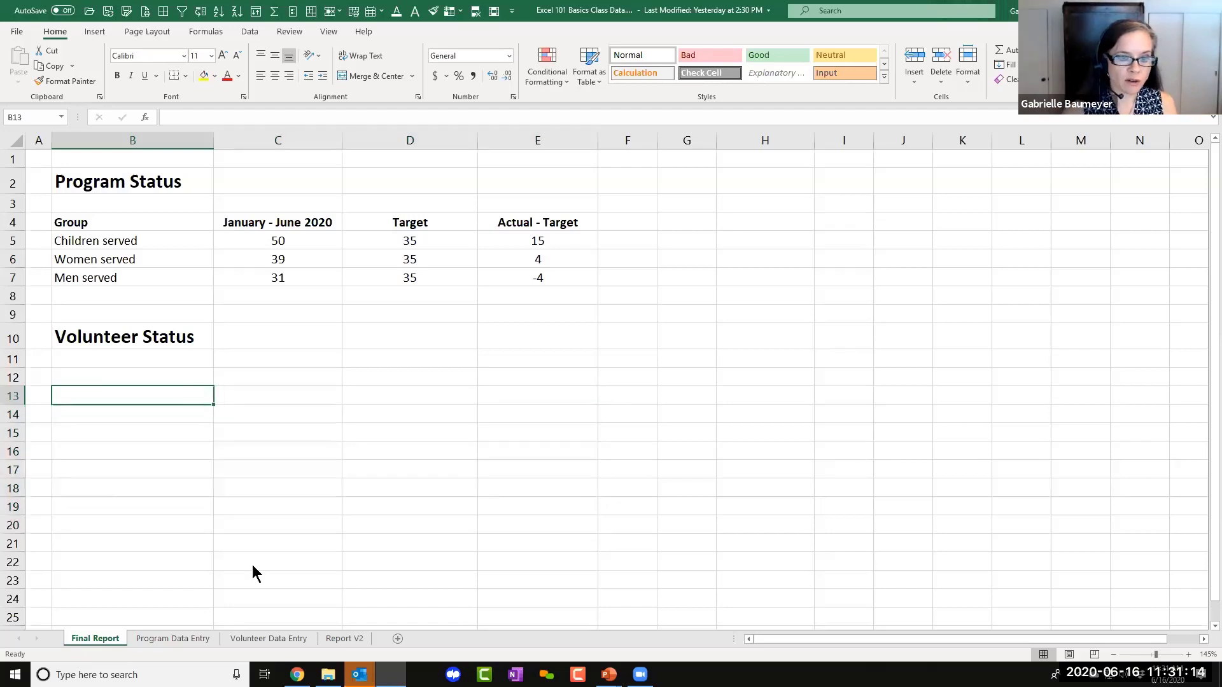
text(=)
click(267, 639)
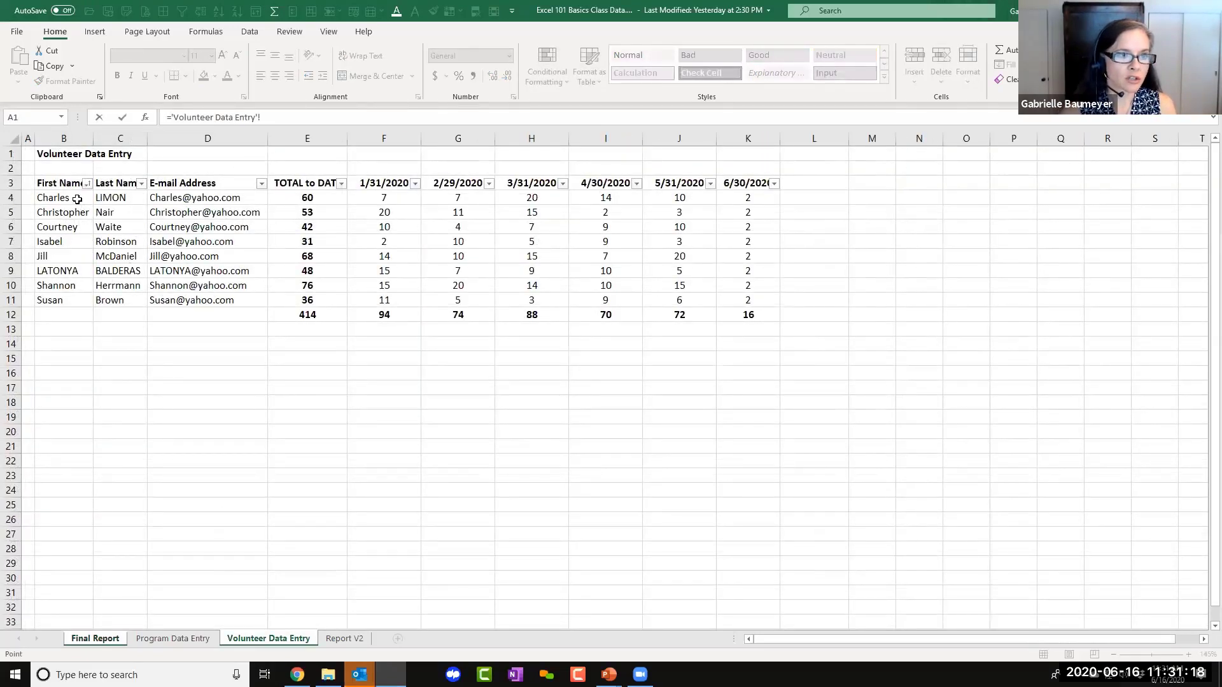
click(77, 199)
key(Return)
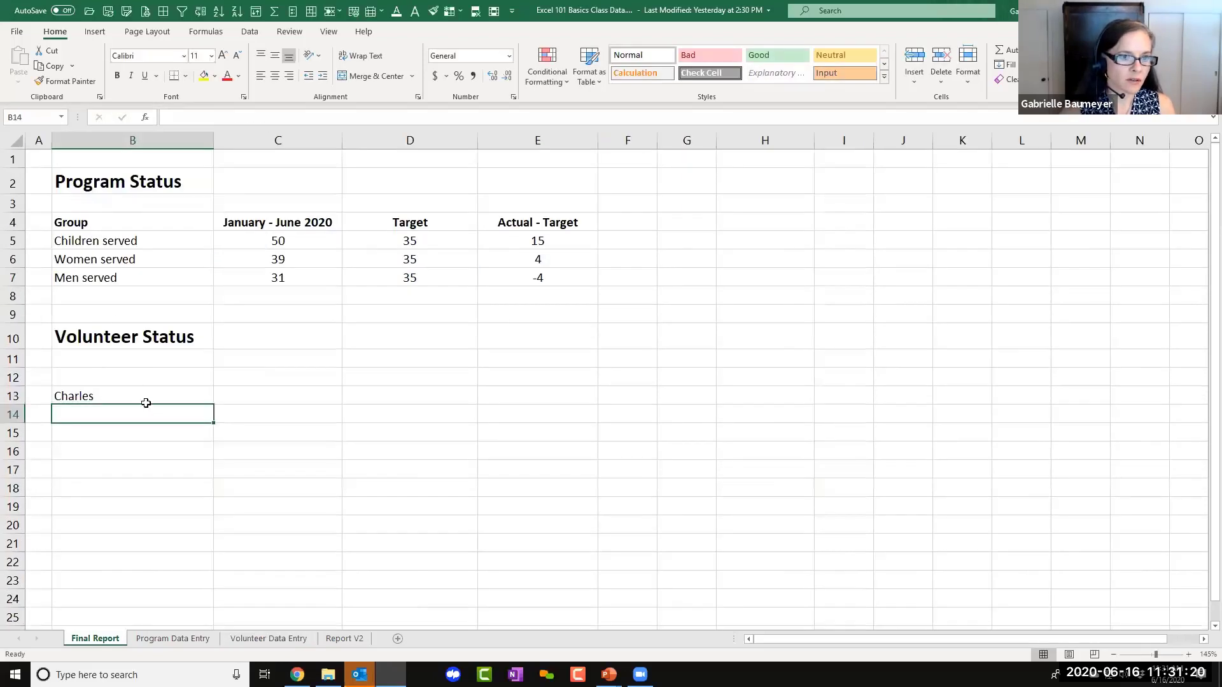
Fill the link in B13 down through B21 and clear the surplus cell B21.
click(144, 400)
drag(212, 407, 208, 551)
click(189, 542)
key(Delete)
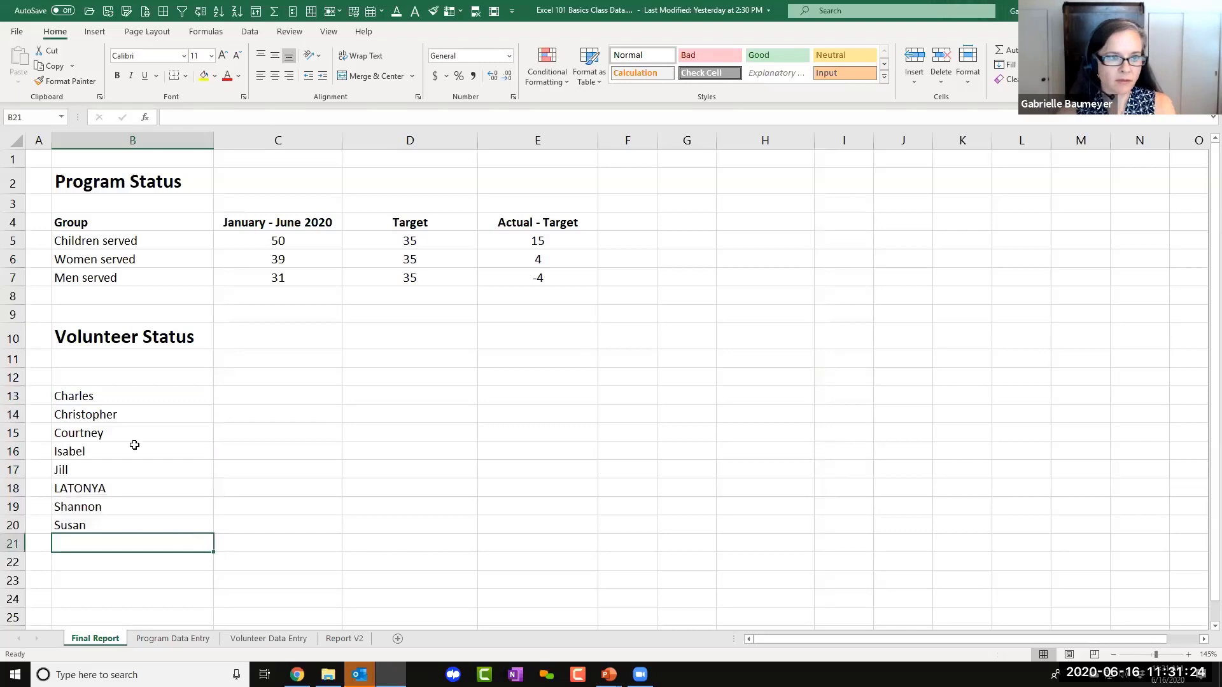
Fill the links in B13:B20 across to column E to bring in last names, e-mail addresses and totals.
click(127, 396)
drag(161, 396, 159, 523)
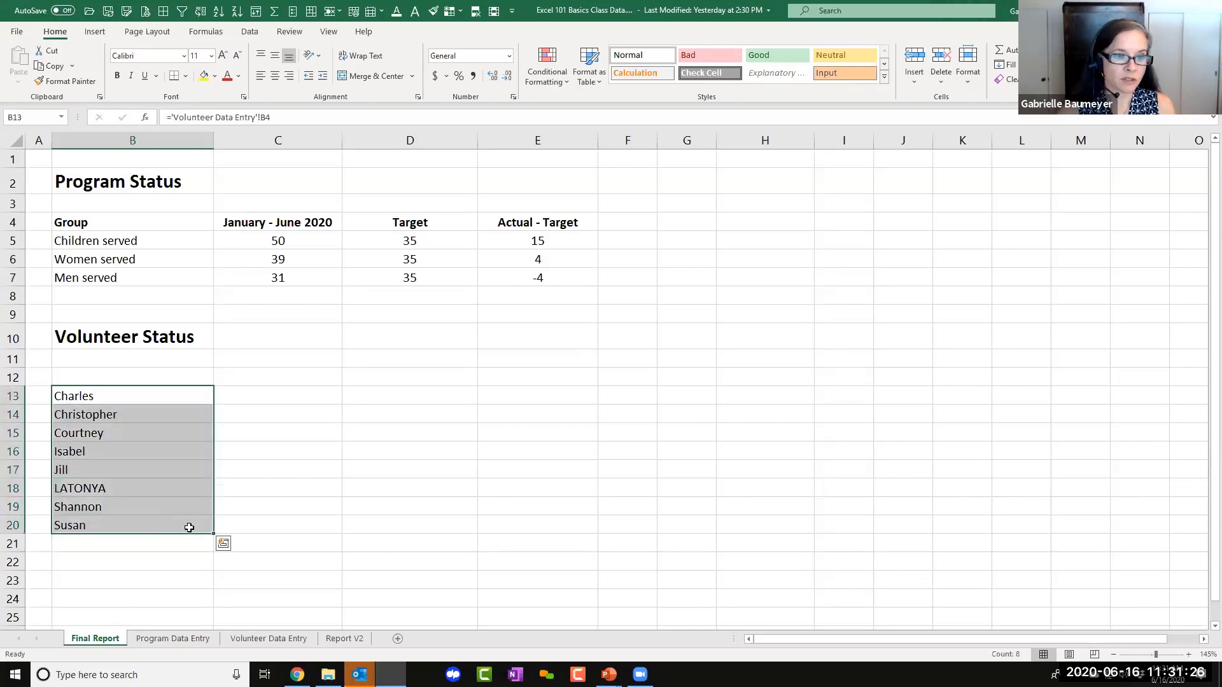
drag(238, 531, 565, 502)
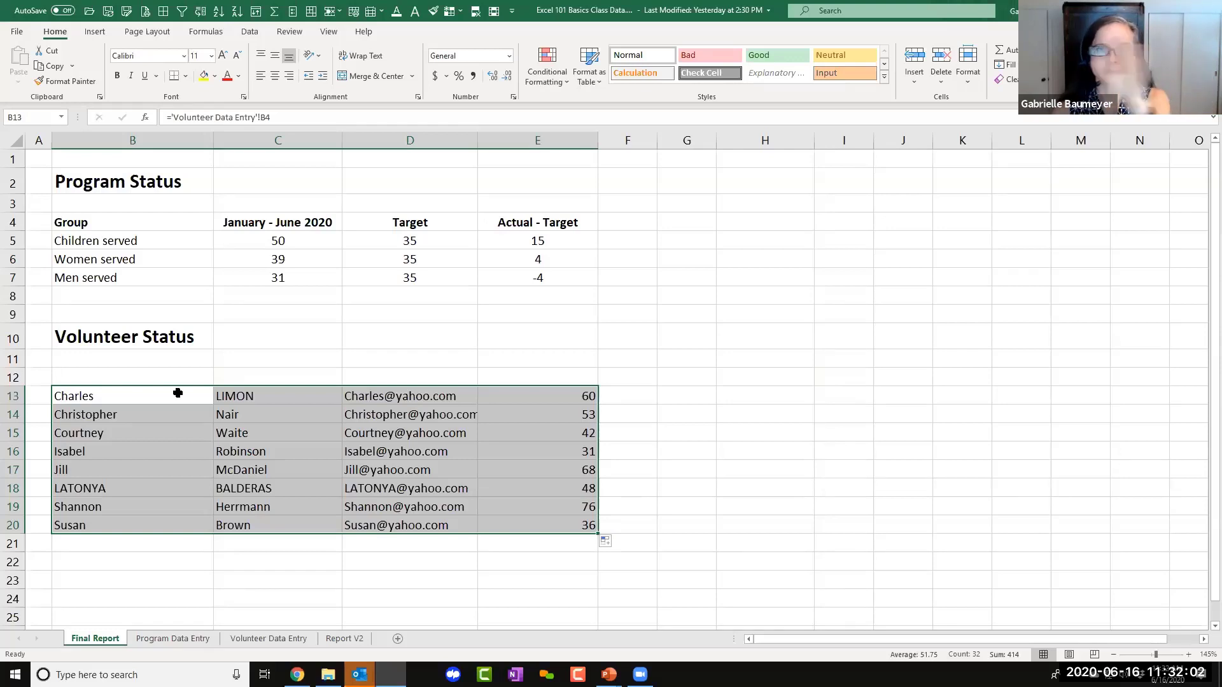
Fill the links in B13:E13 up into row 12 to bring in the volunteer column headings.
drag(177, 394, 529, 399)
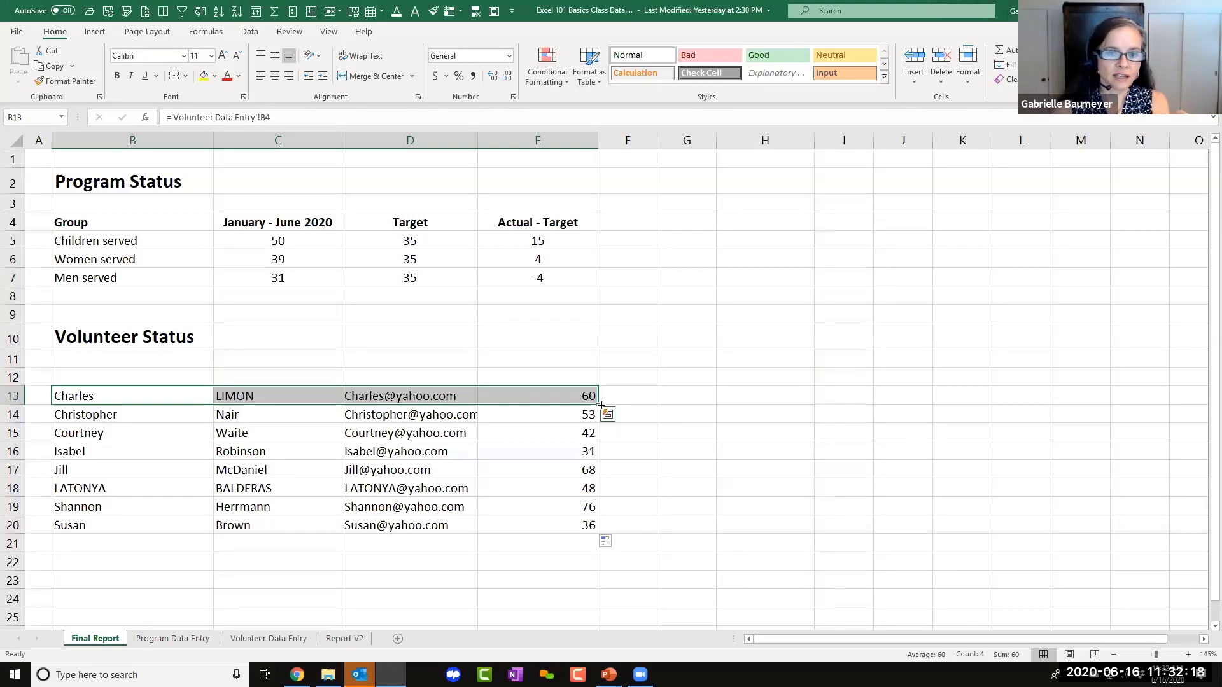
drag(601, 405, 596, 369)
click(621, 380)
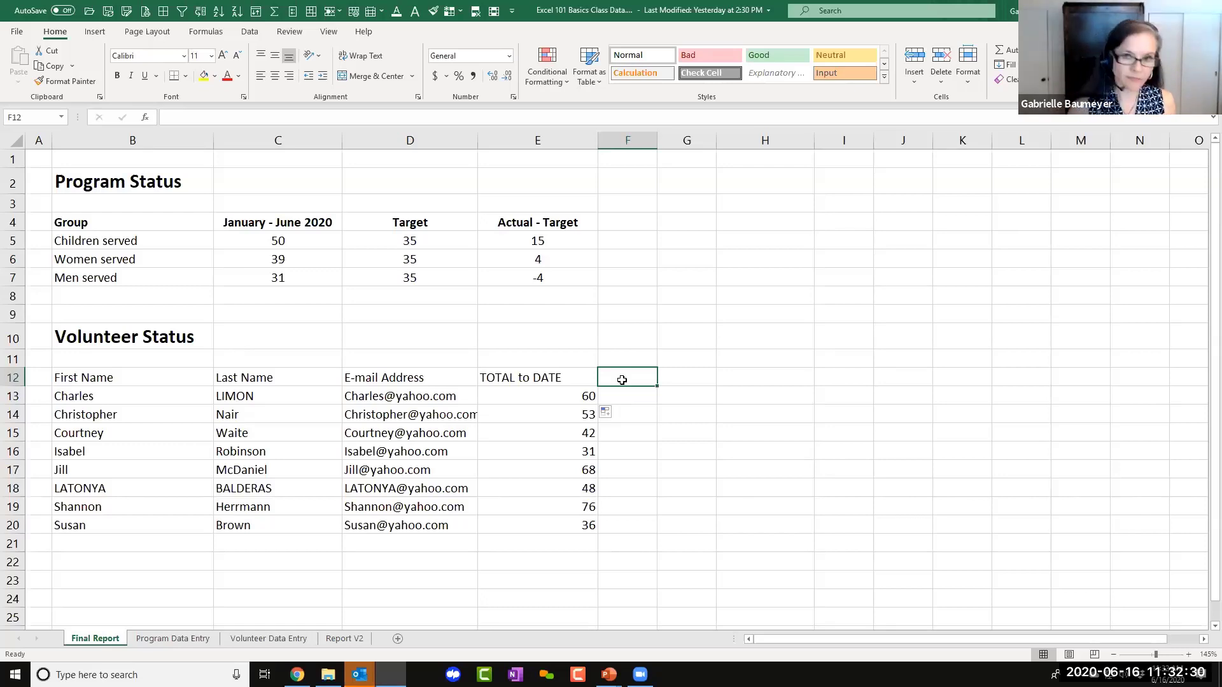
click(719, 482)
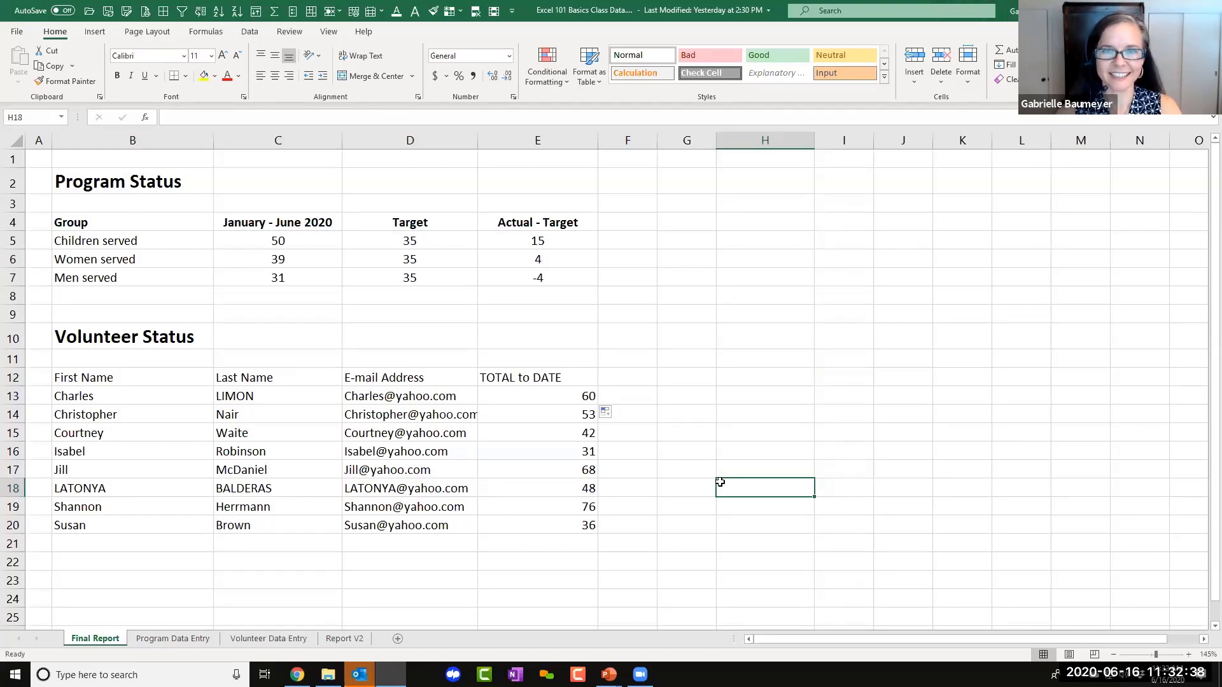
key(alt+Tab)
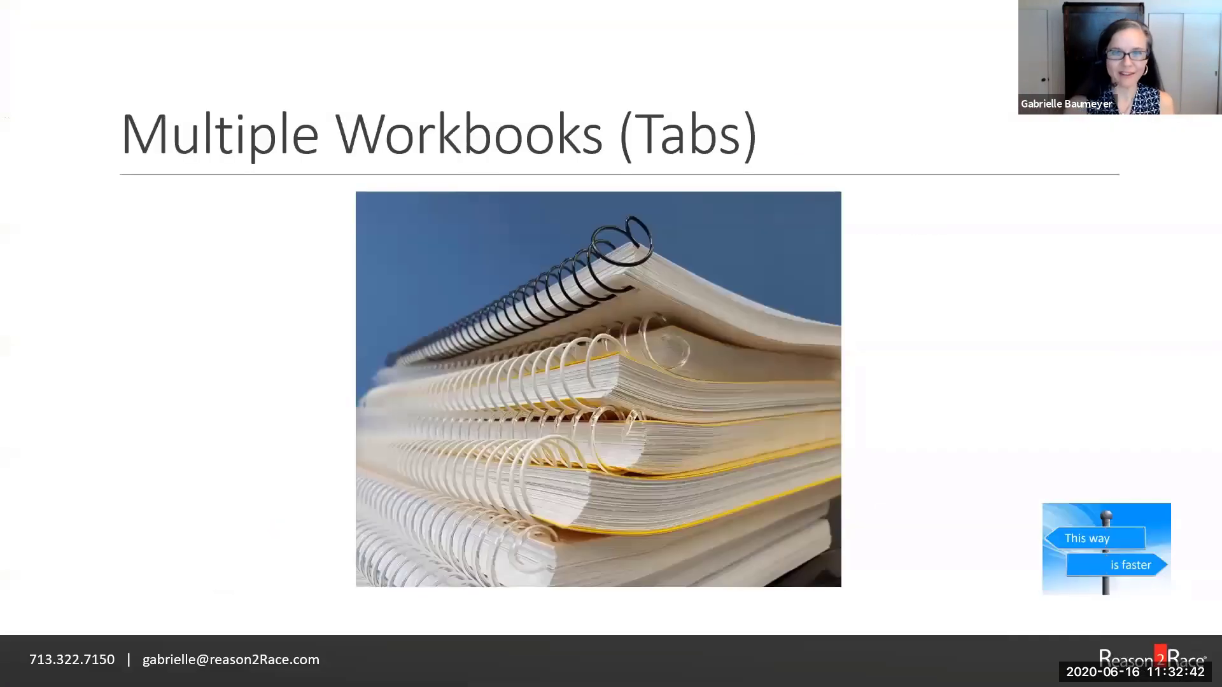
key(Right)
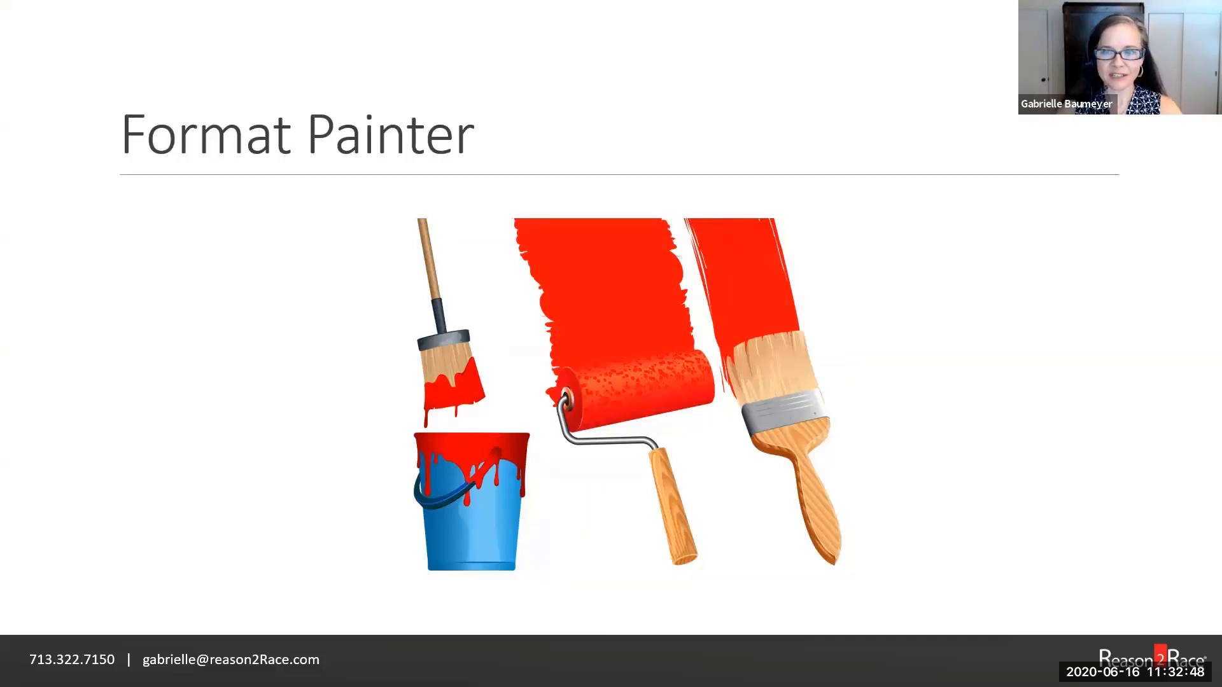
key(alt+Tab)
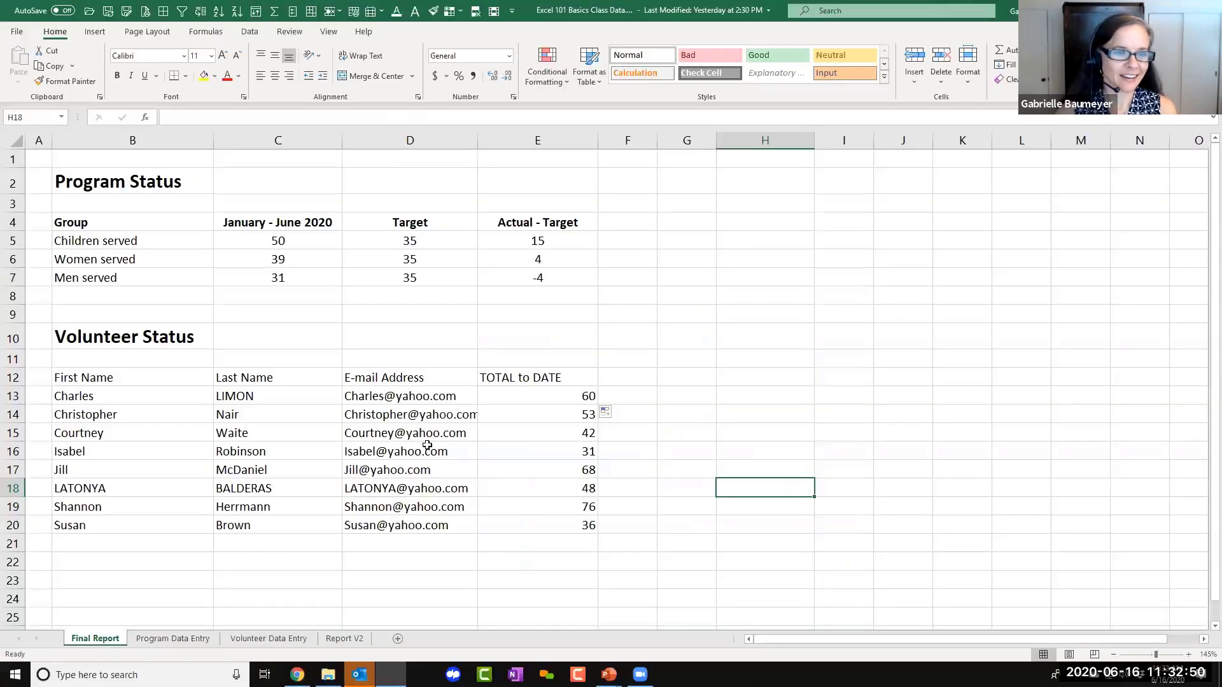
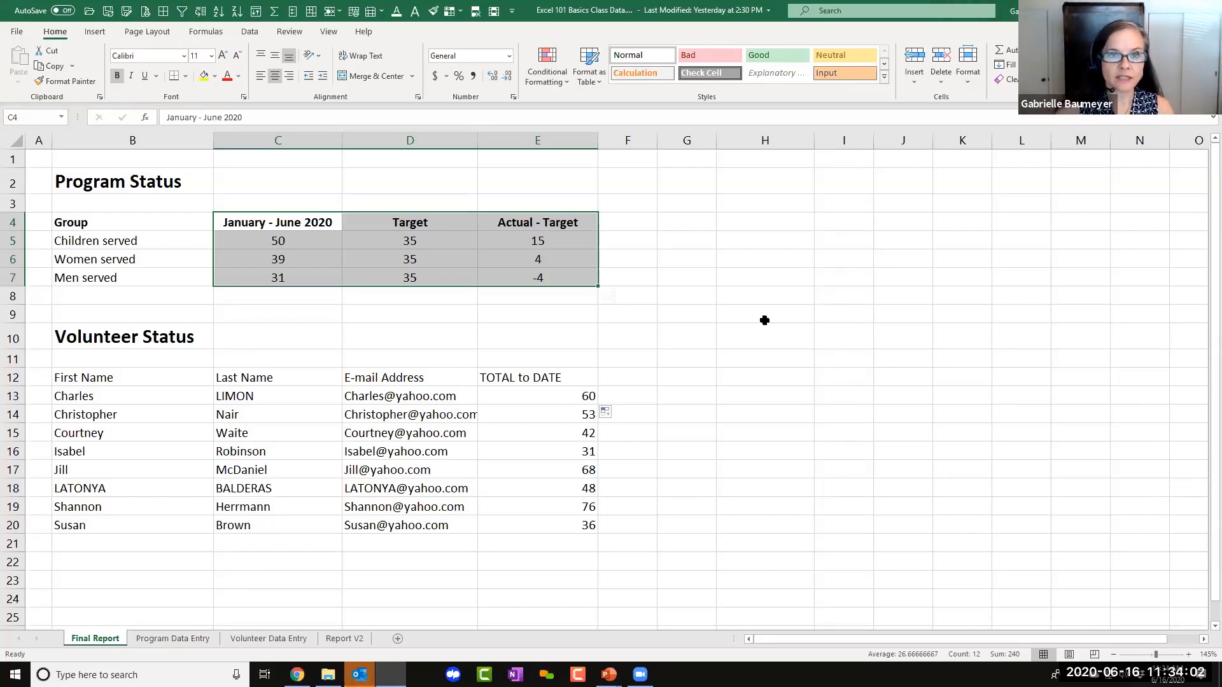
Copy the formatting of the Target figures in D5:D7 onto the TOTAL to DATE column E12:E20 with Format Painter.
click(649, 347)
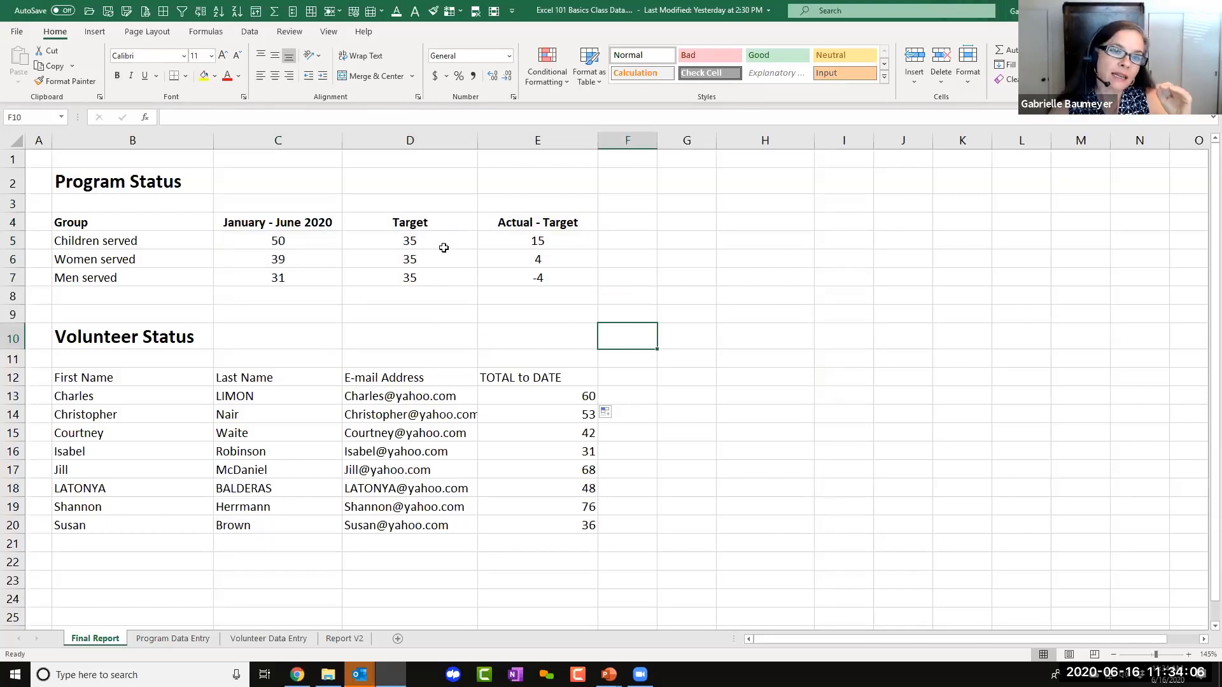
drag(439, 226, 437, 274)
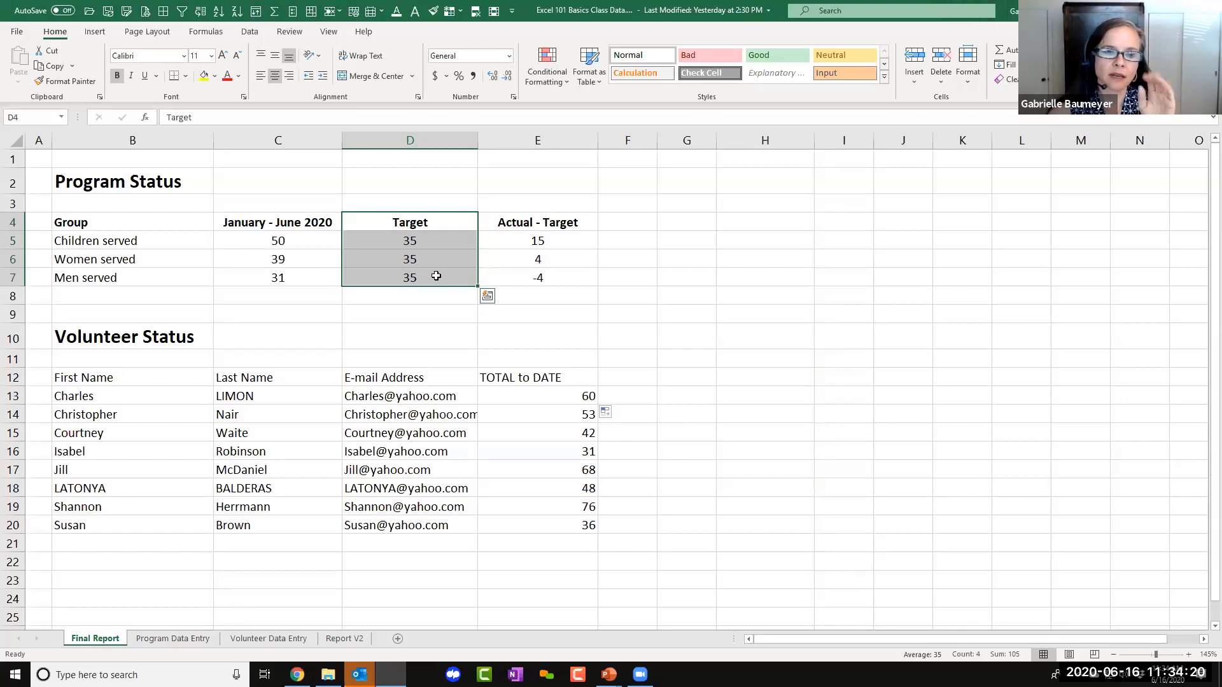
click(437, 274)
click(426, 240)
drag(428, 262, 428, 267)
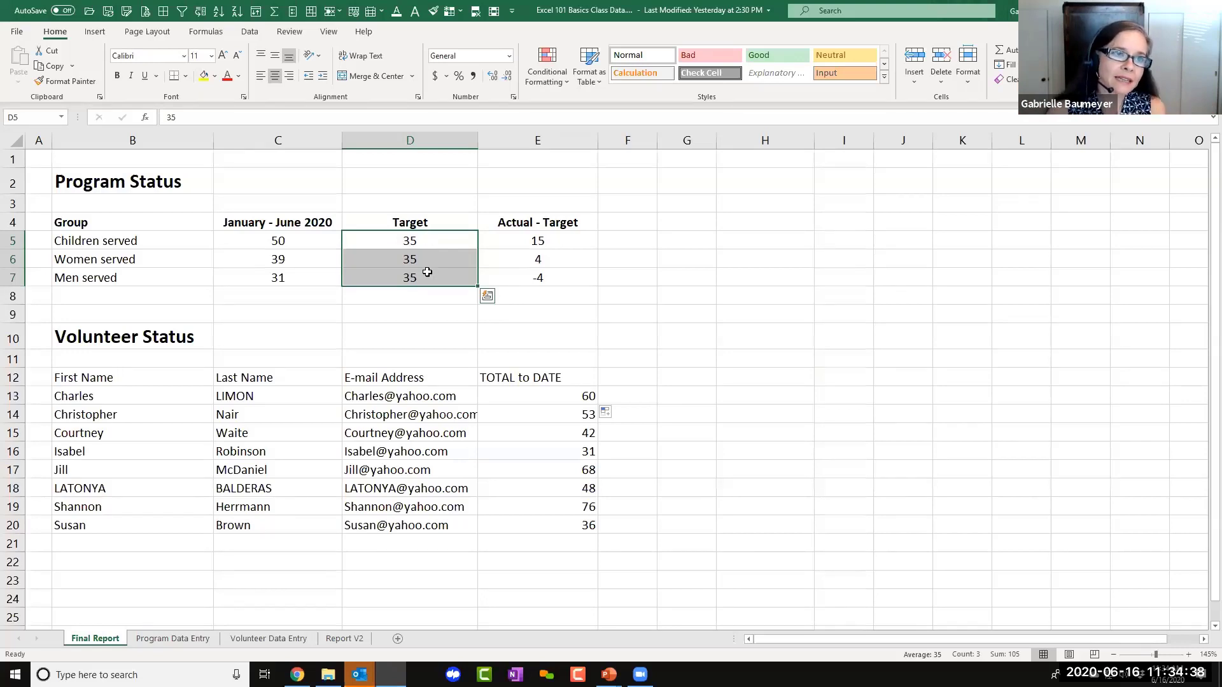
key(Escape)
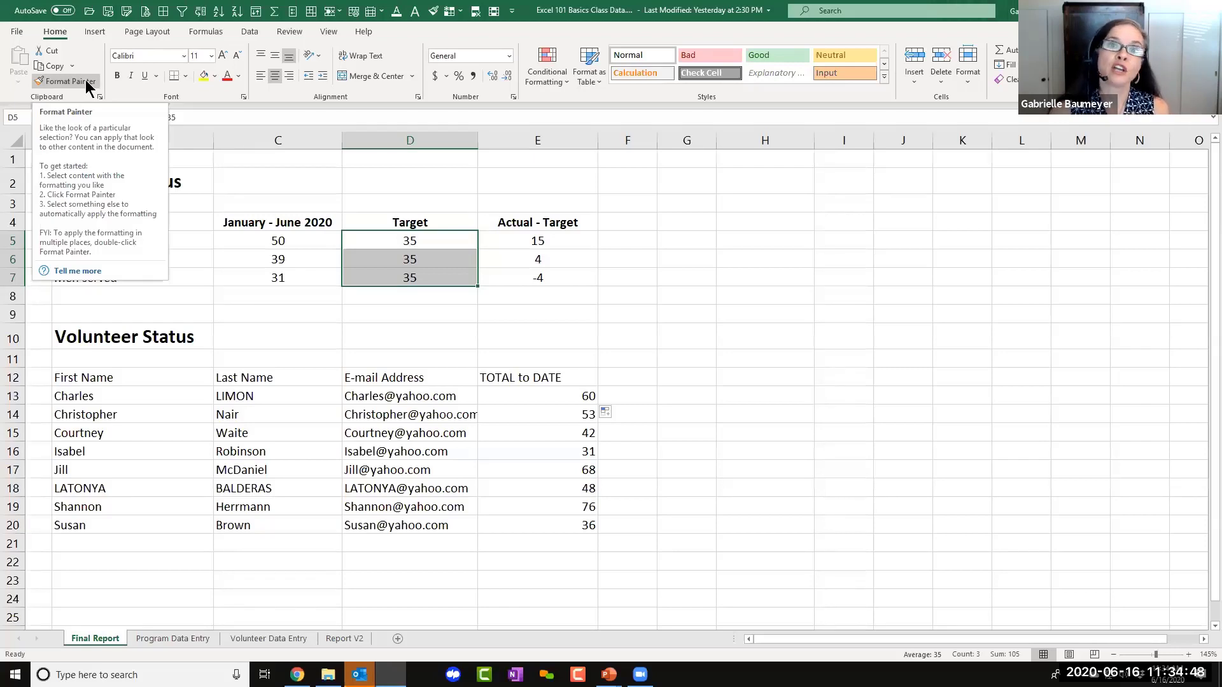
click(85, 79)
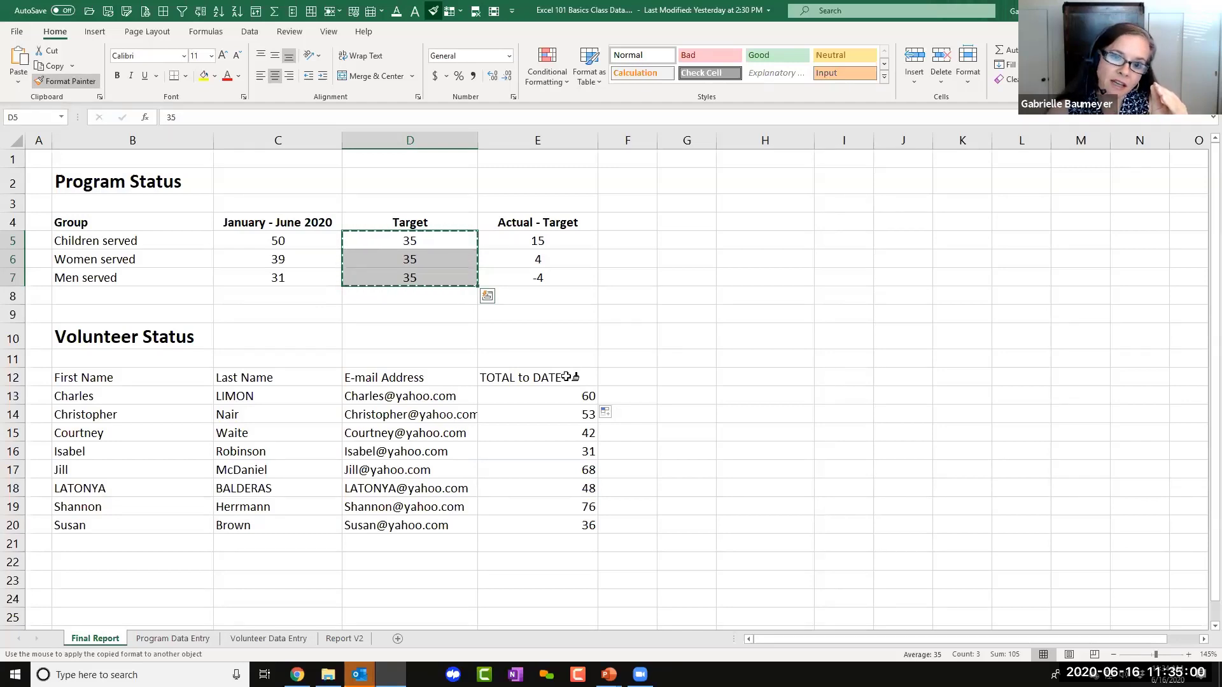
drag(566, 376, 551, 522)
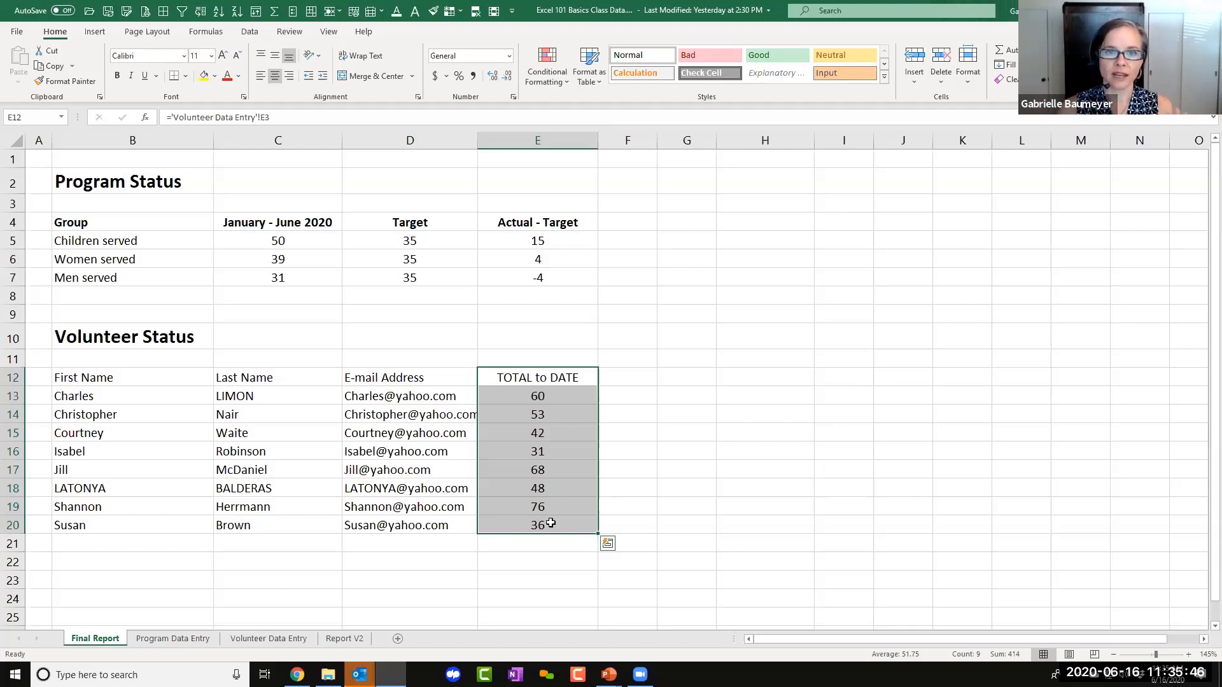
click(621, 453)
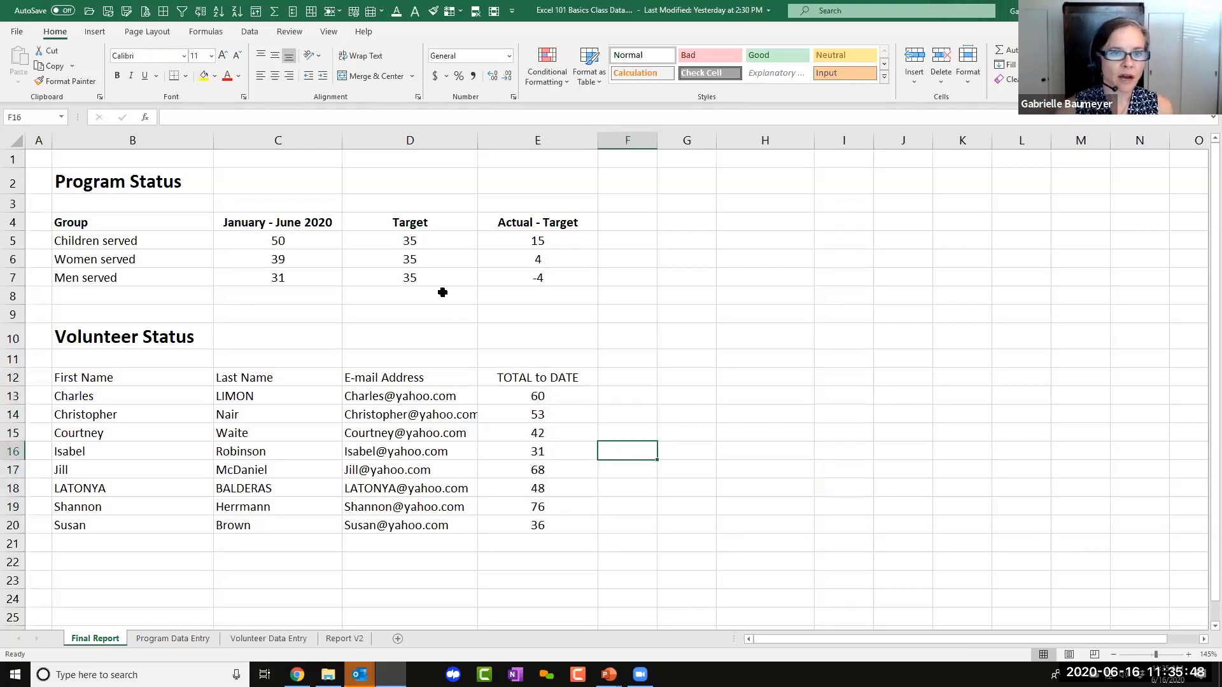
Compare the linked program figures in C5:C7 with their source totals in I4:I6 on Program Data Entry.
click(292, 239)
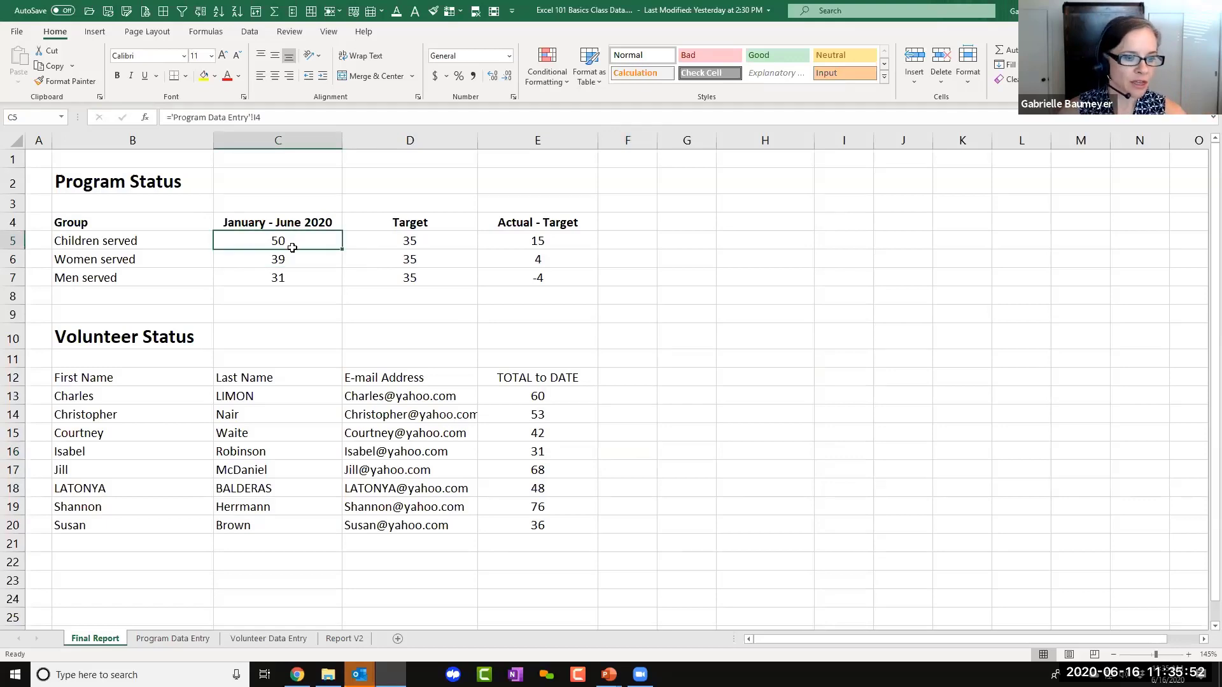
drag(292, 248, 294, 274)
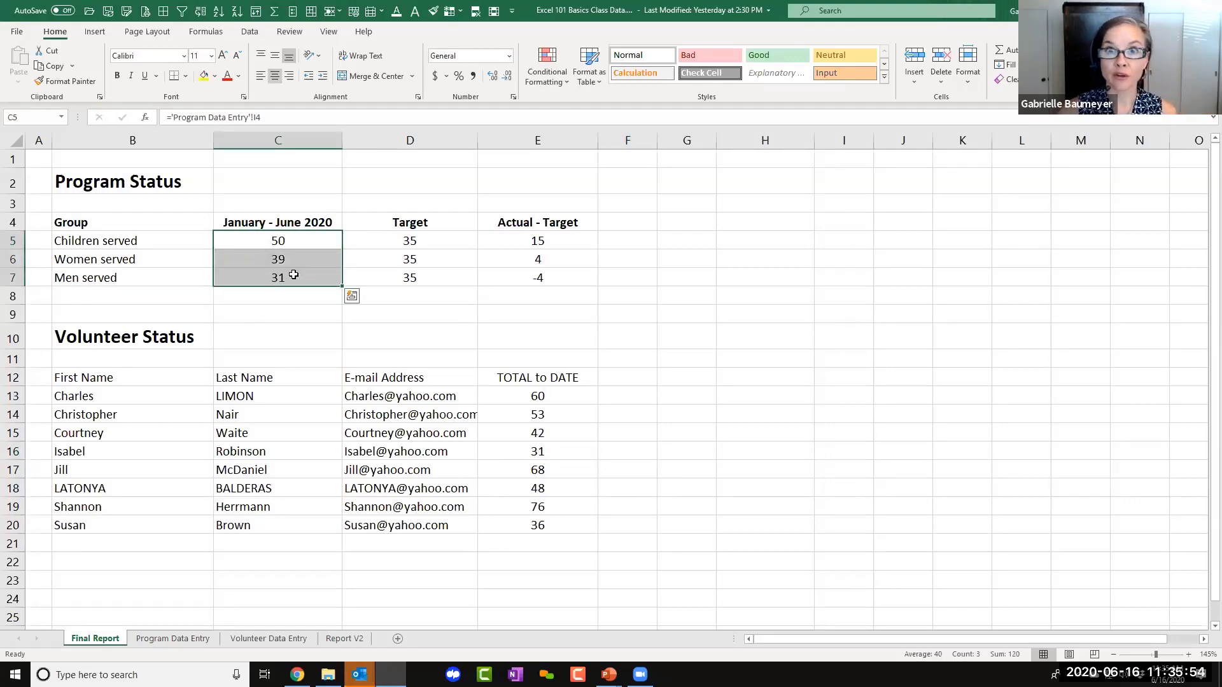
click(315, 307)
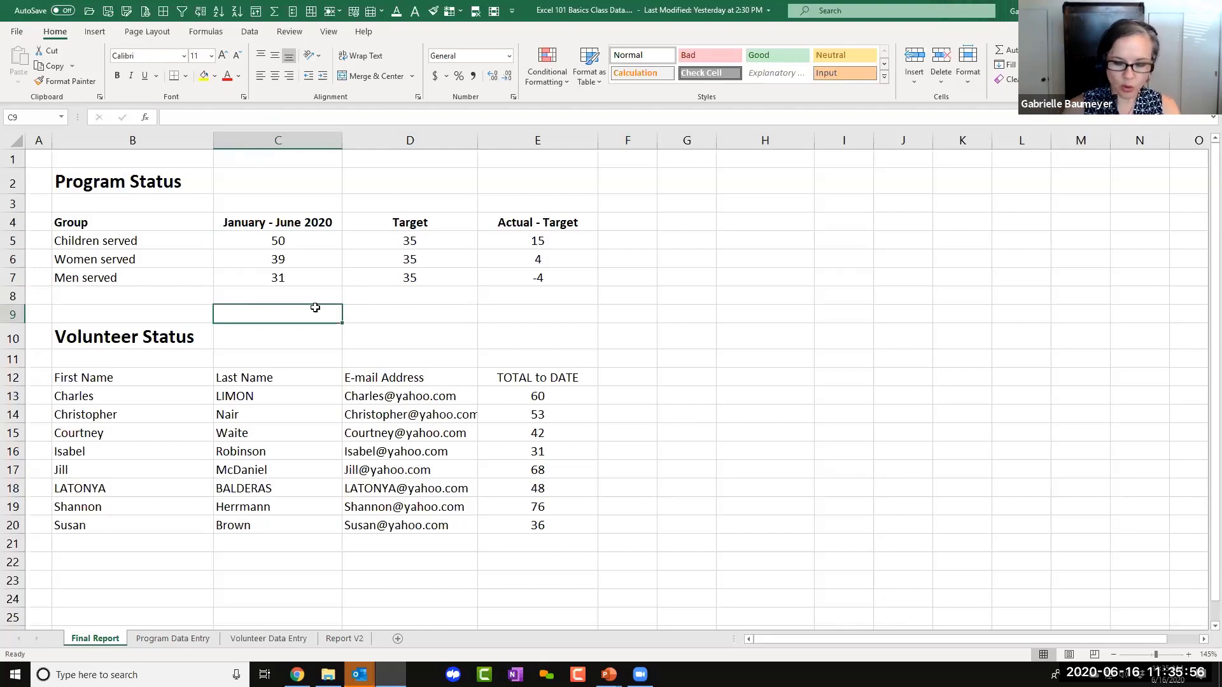
key(ctrl+Page_Down)
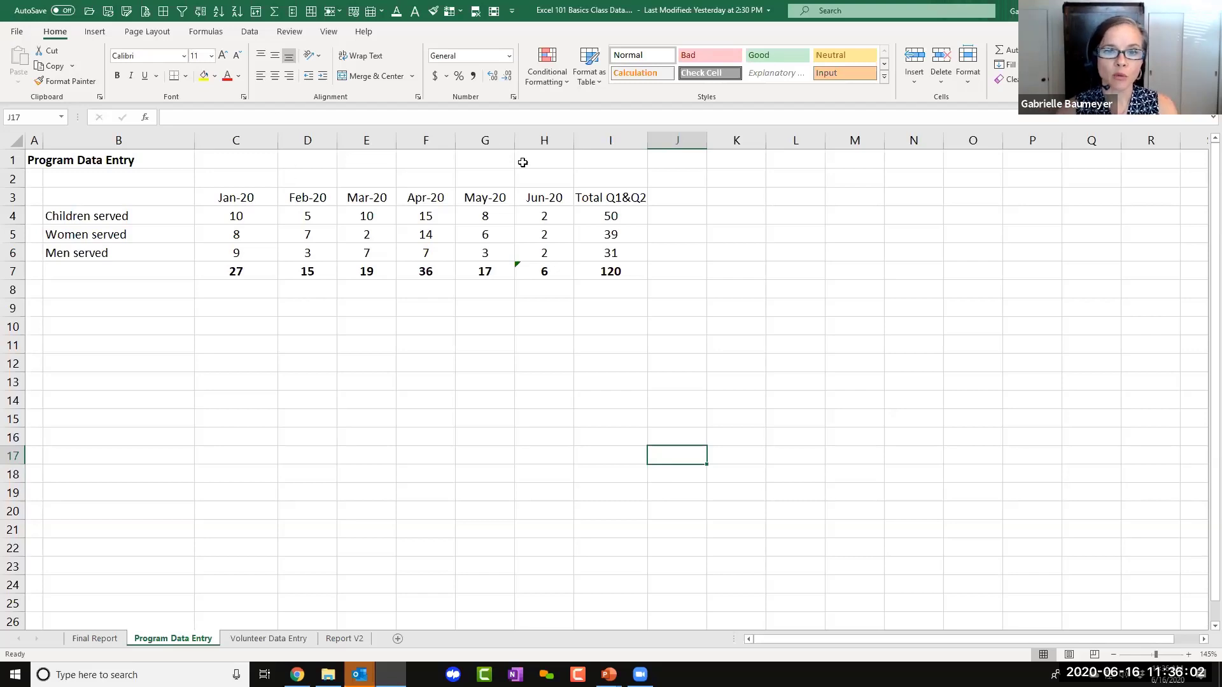
drag(613, 217, 609, 247)
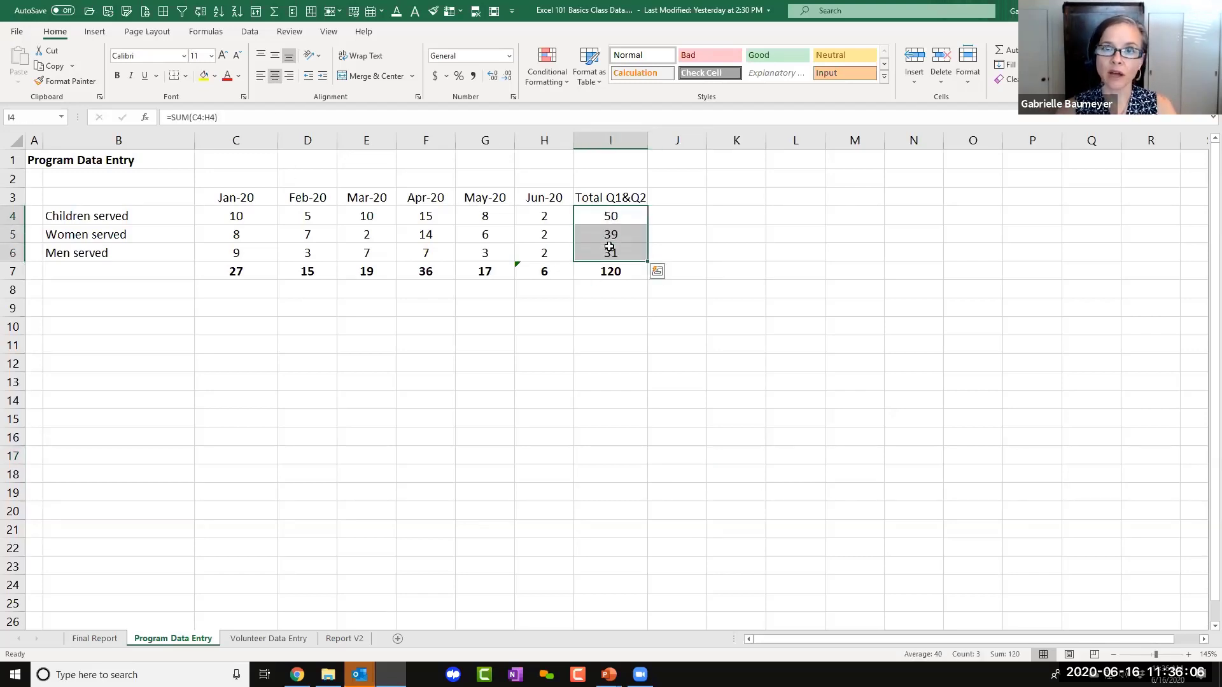
key(ctrl+Page_Up)
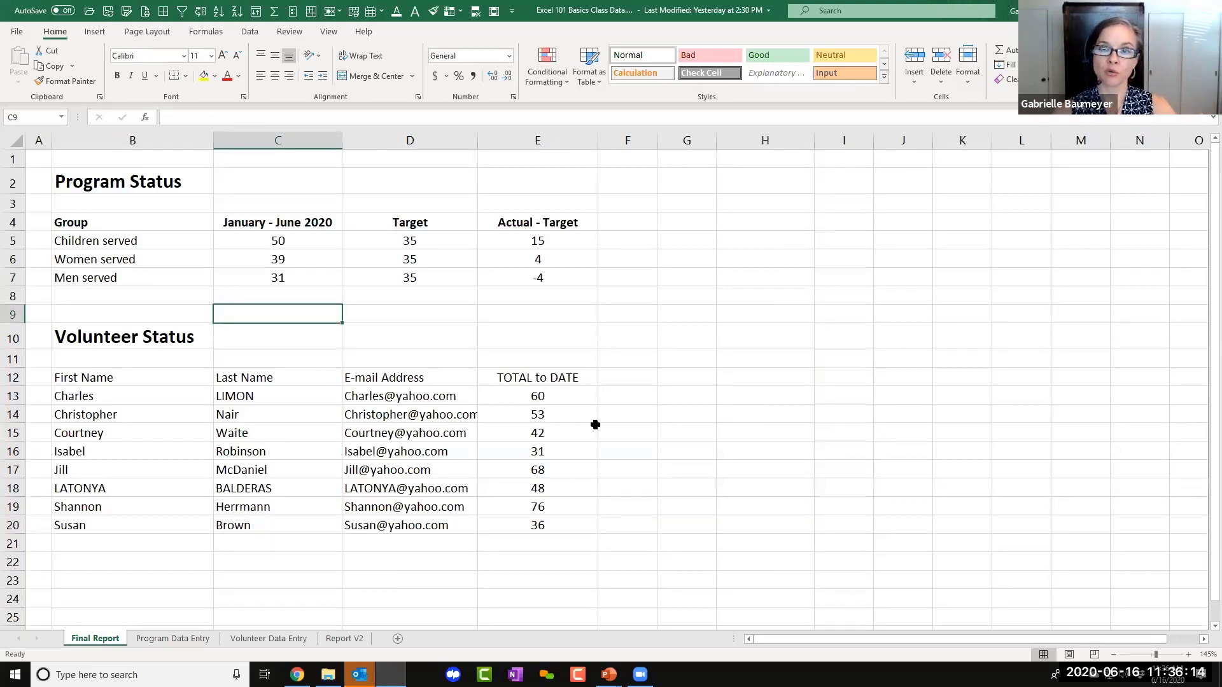
Check the linked TOTAL to DATE figures in E13:E20 against their source column on Volunteer Data Entry.
drag(567, 395, 564, 530)
click(553, 395)
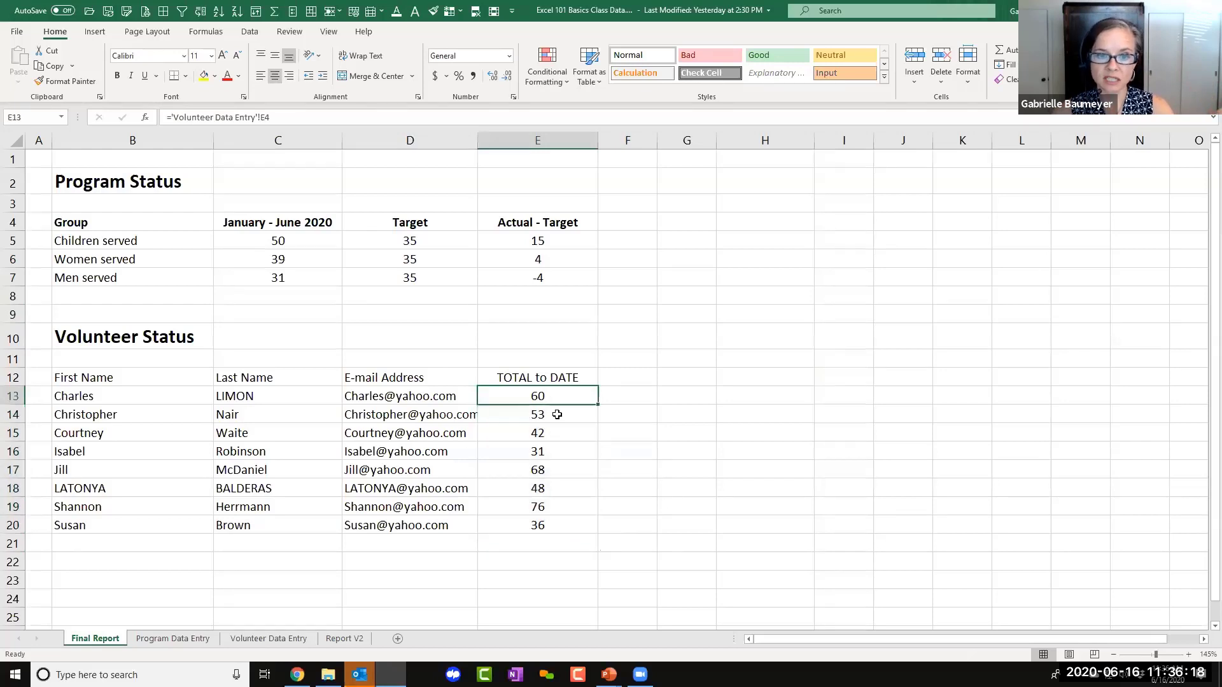
click(547, 415)
click(559, 432)
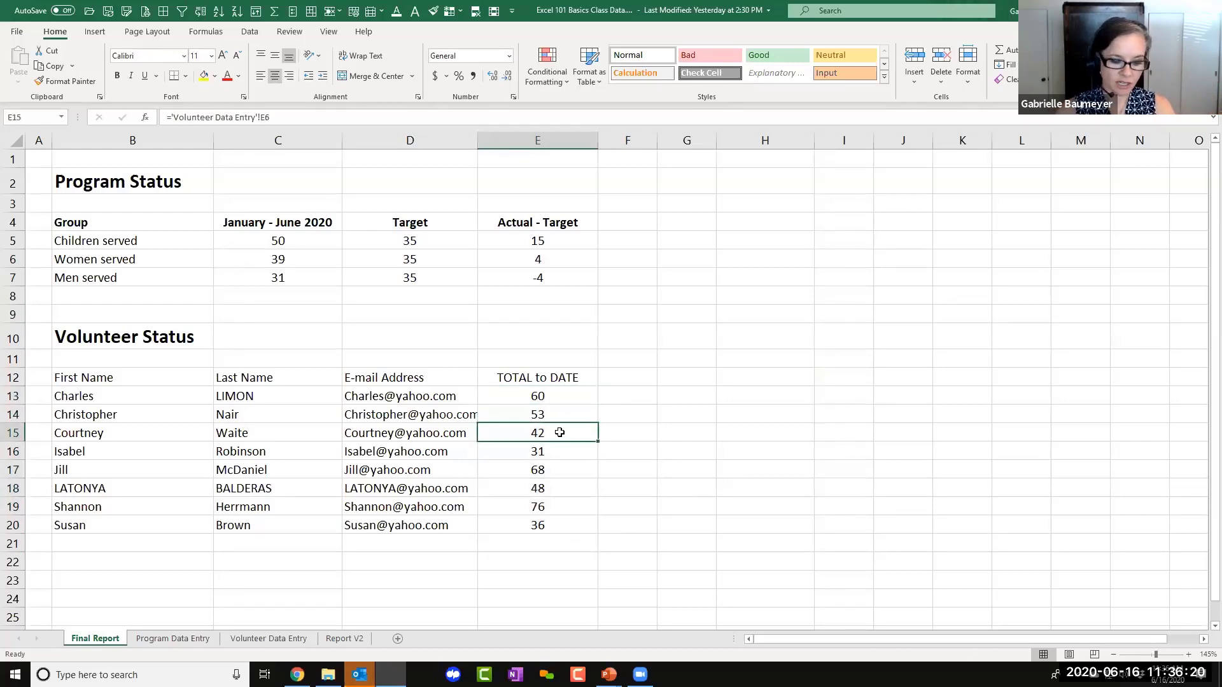
key(ctrl+Page_Down)
key(ctrl+Page_Down)
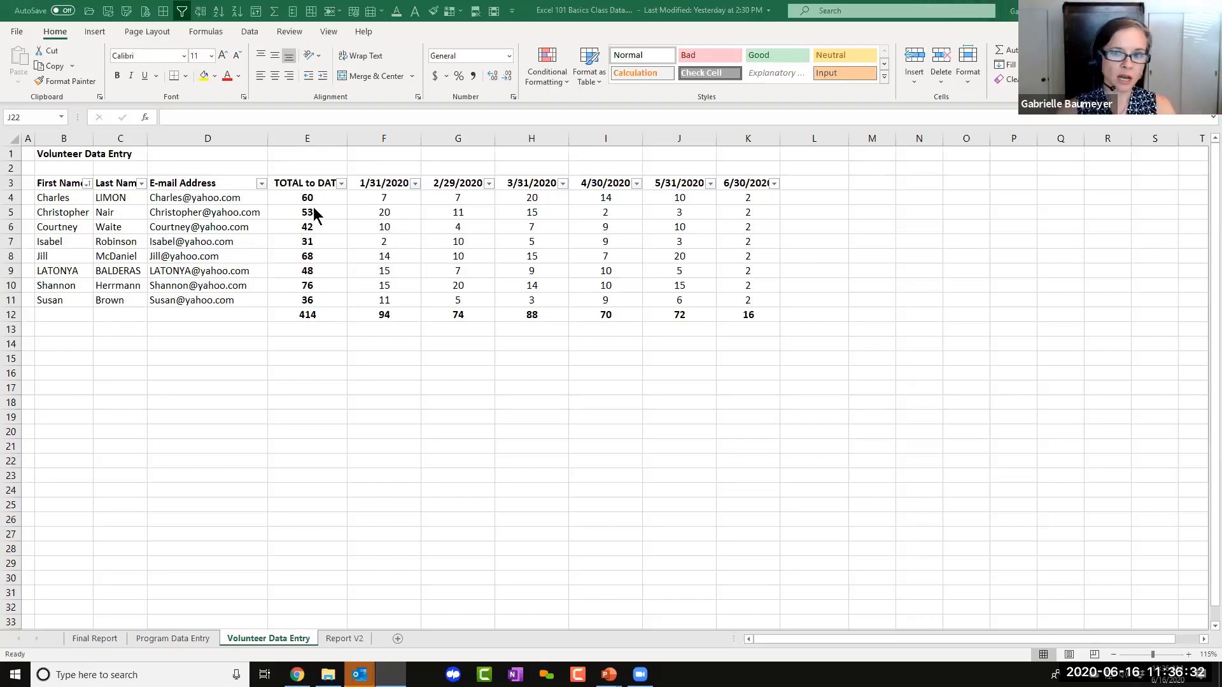
key(ctrl+Page_Up)
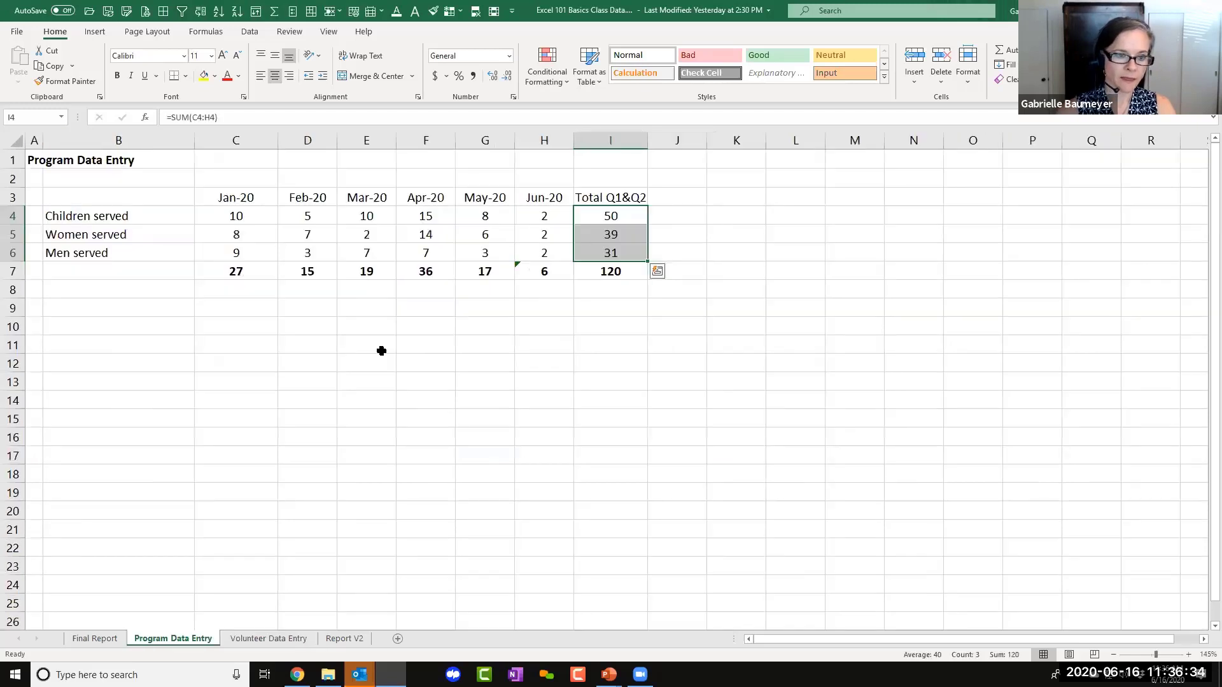
On the Final Report sheet, add a sum of the TOTAL to DATE figures in E13:E20 to cell E21.
key(ctrl+Page_Up)
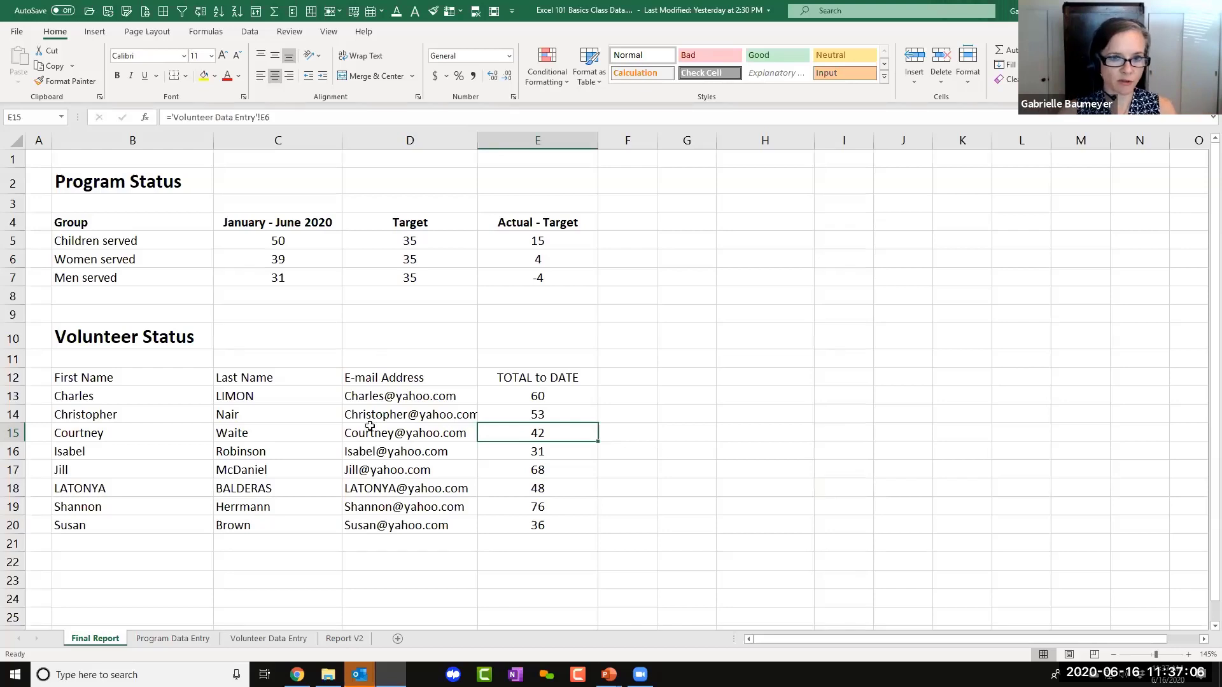
click(328, 594)
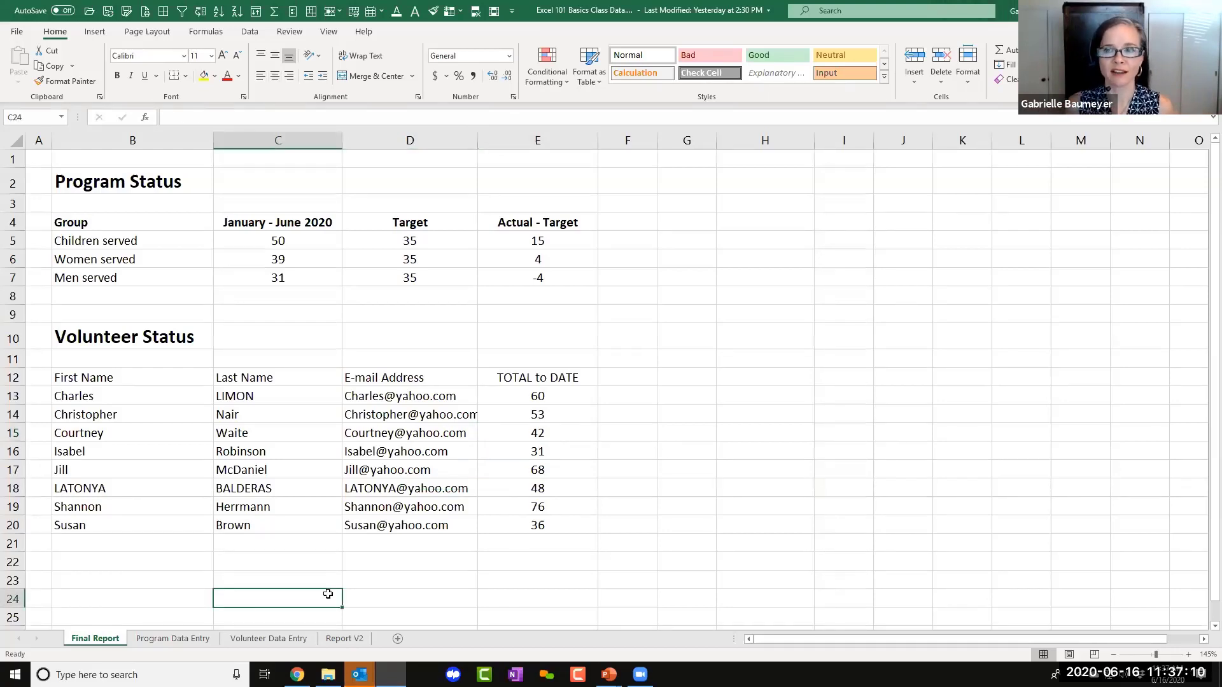
click(1086, 486)
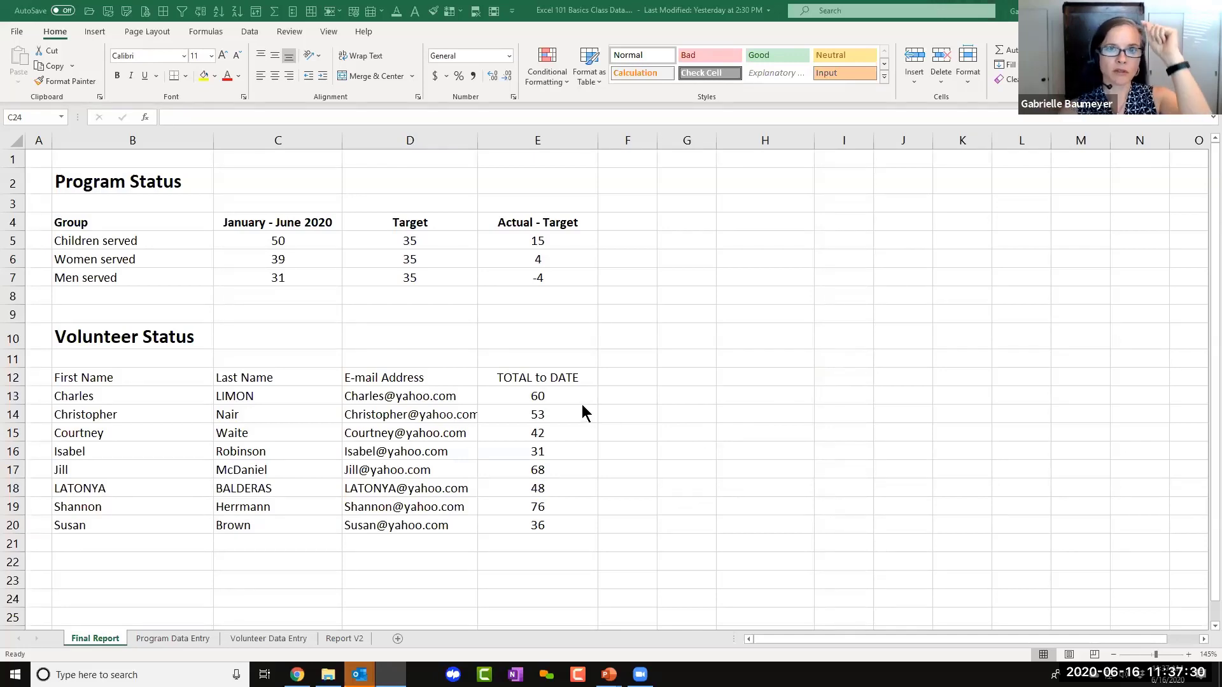
click(552, 541)
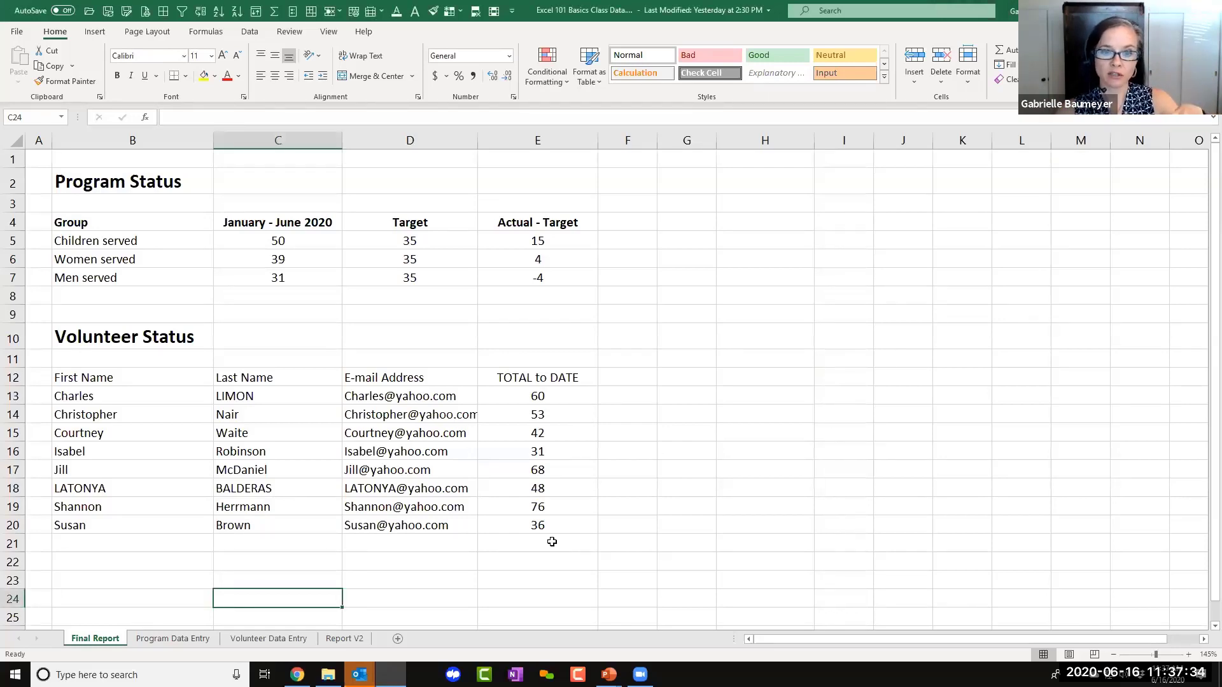
click(562, 541)
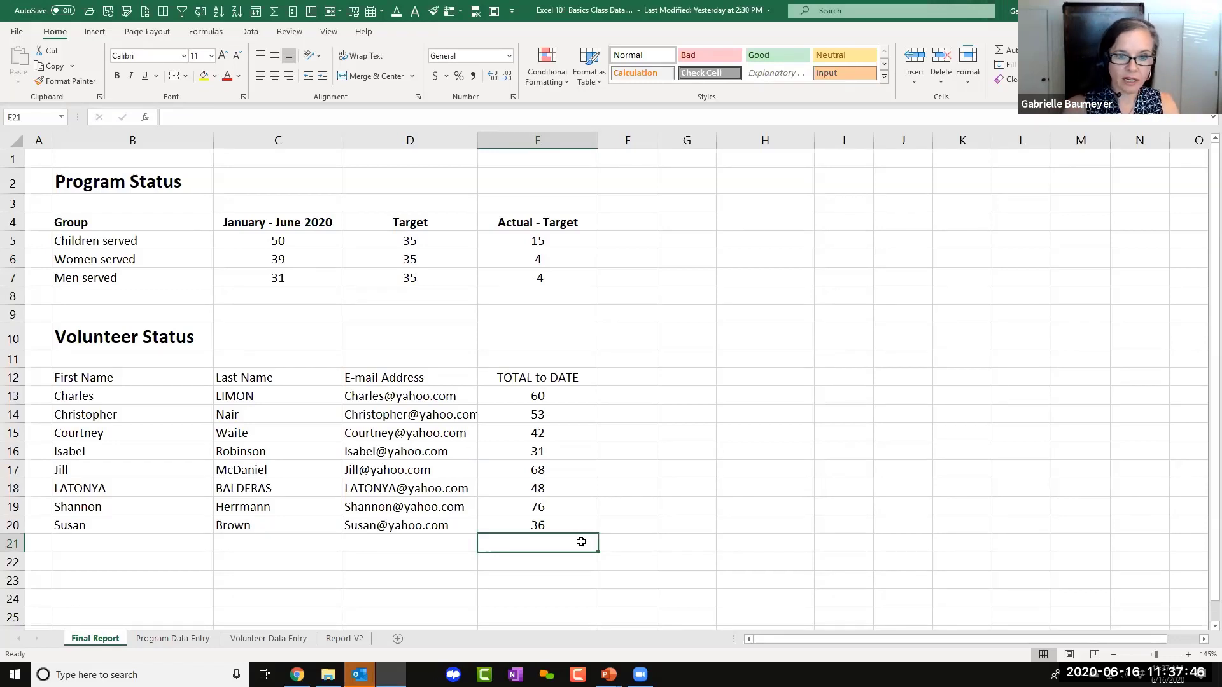
key(alt+equal)
key(Return)
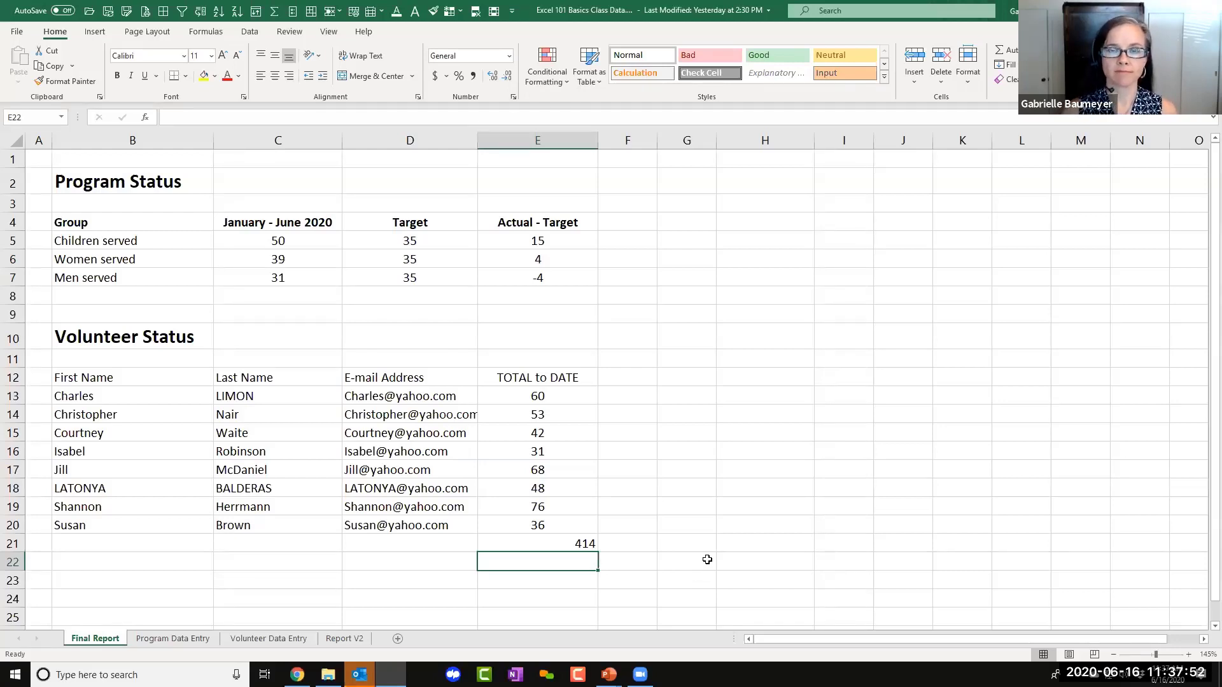
Copy the formatting of E18 onto the total in E21 with Format Painter, and bold that total together with the headings in B12:E12.
click(579, 488)
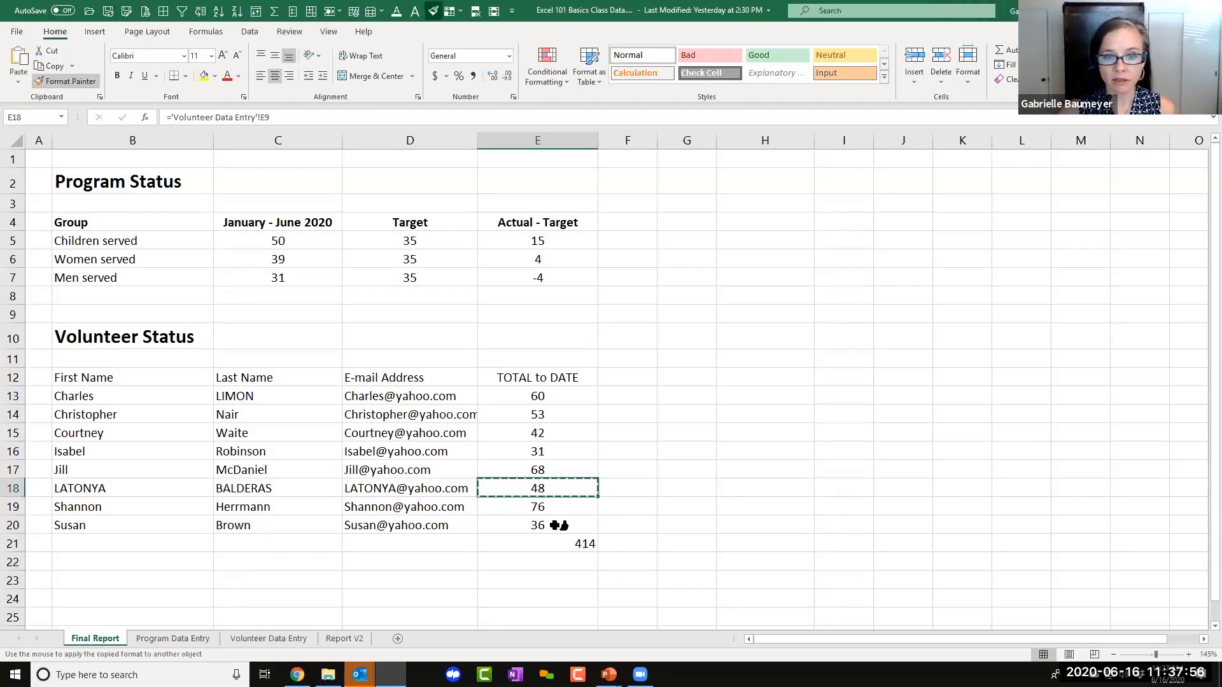
click(559, 544)
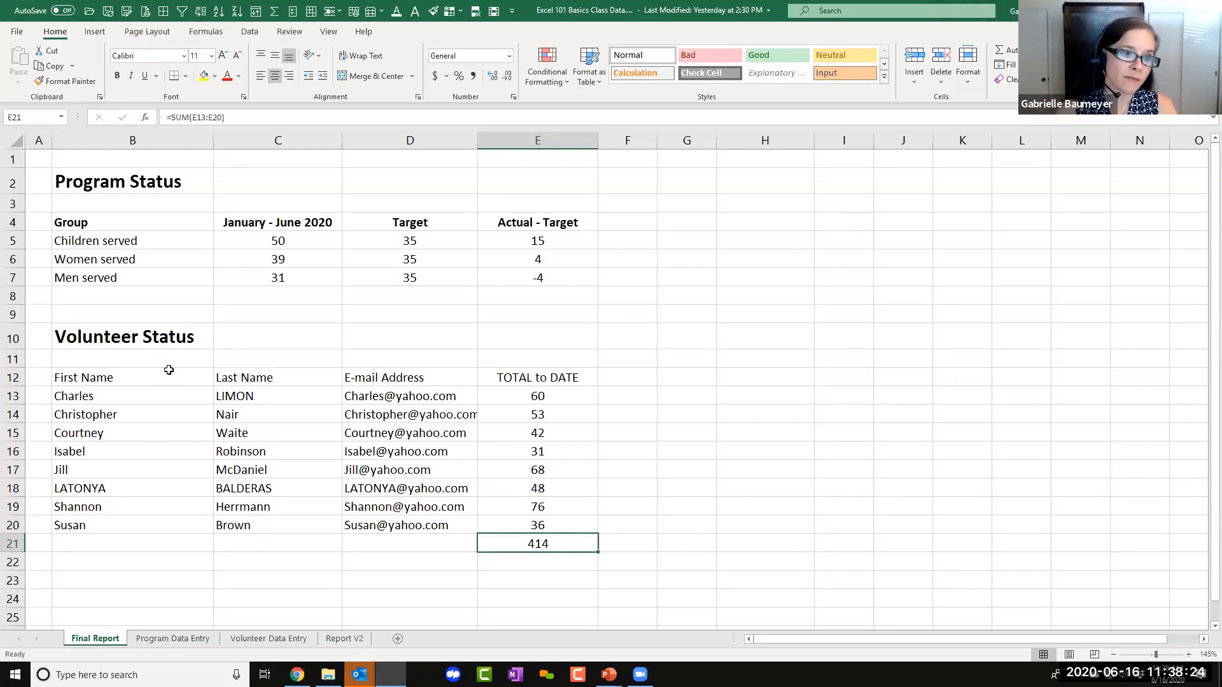
ctrl+drag(170, 377, 539, 376)
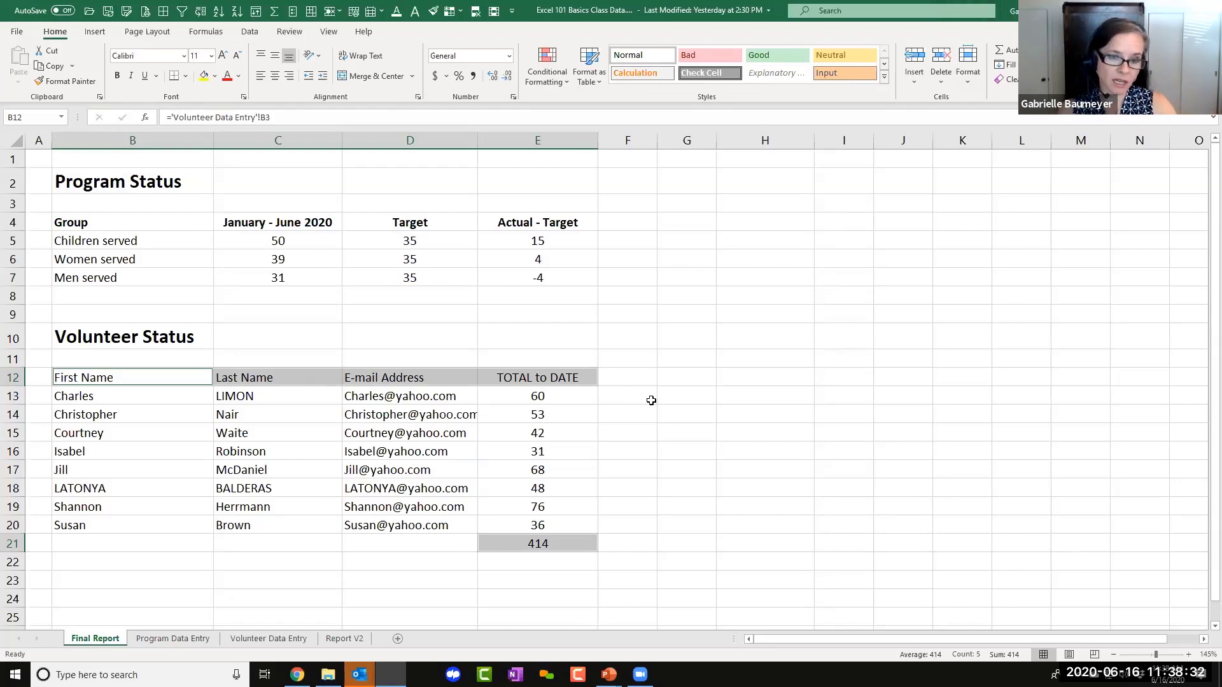
key(ctrl+b)
click(670, 409)
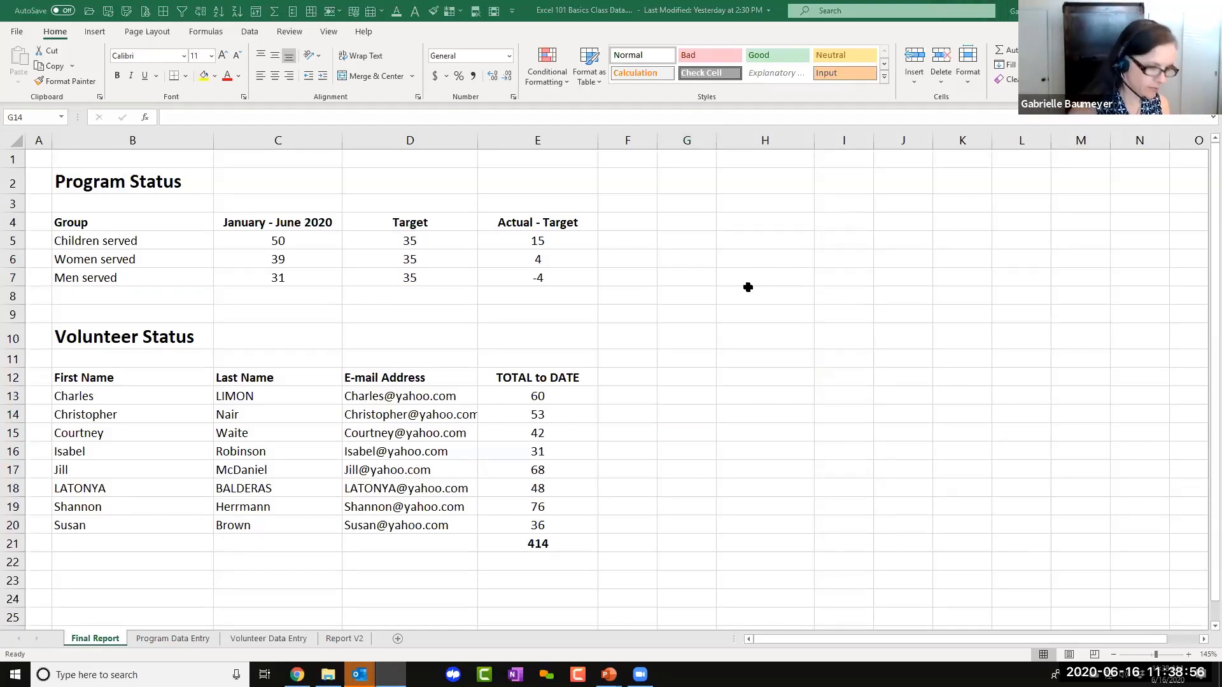
click(677, 562)
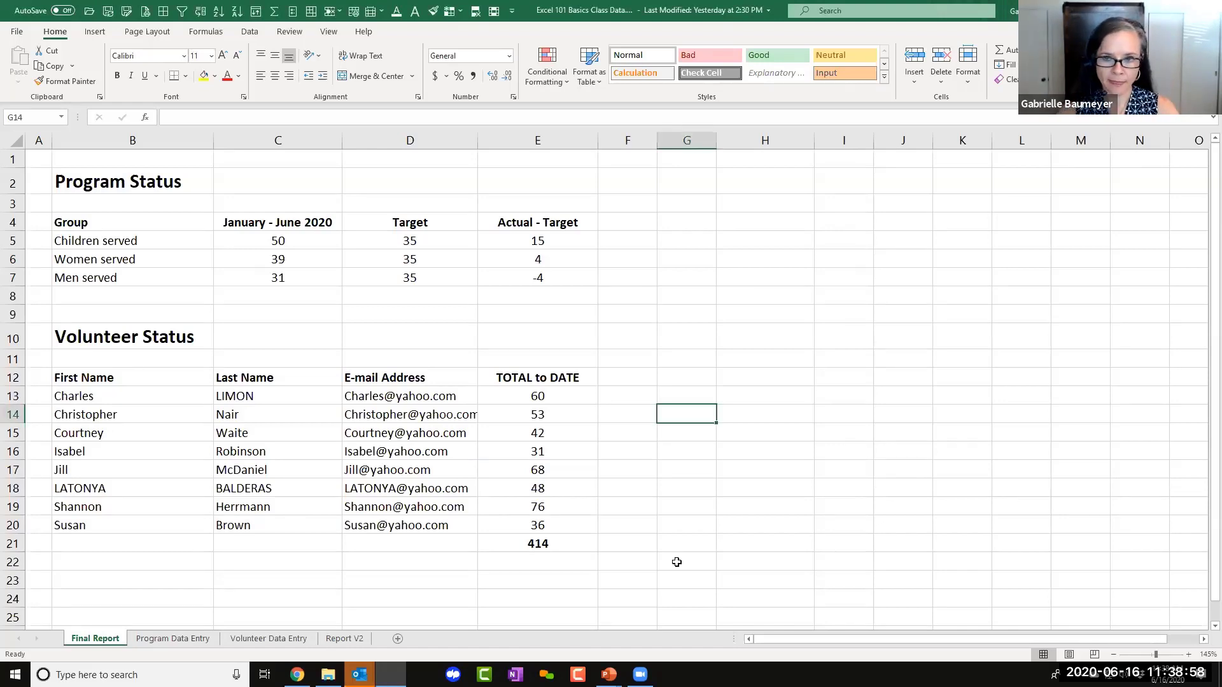
key(alt+Tab)
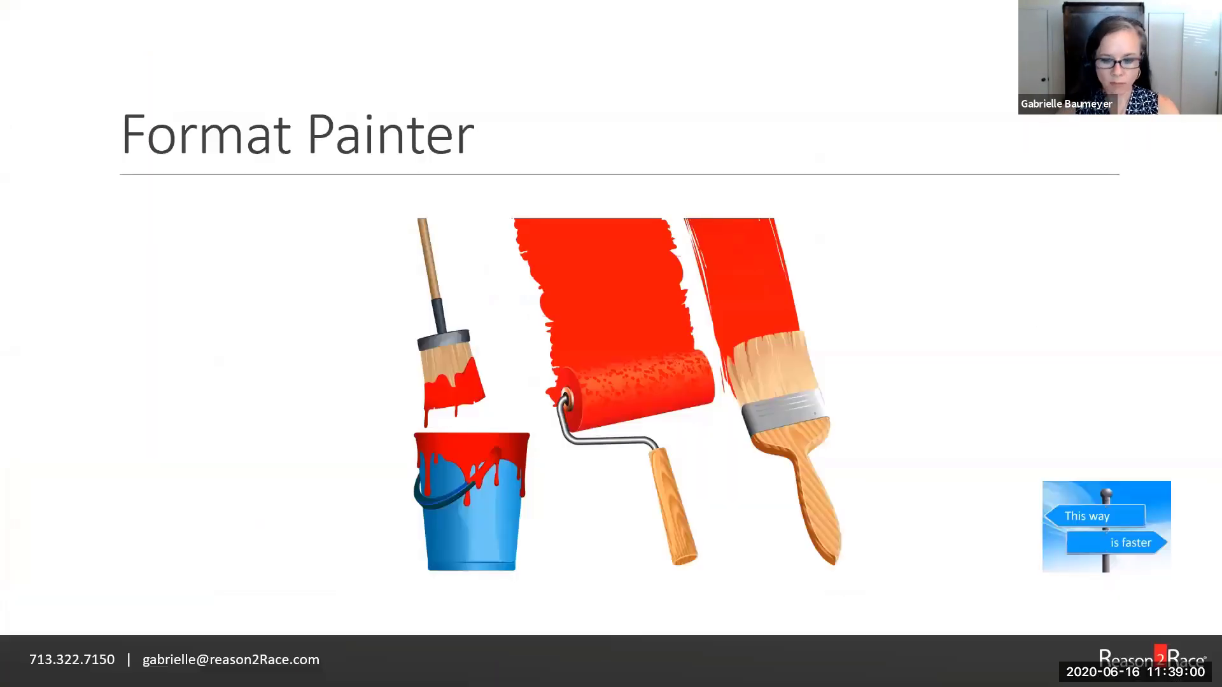
key(Right)
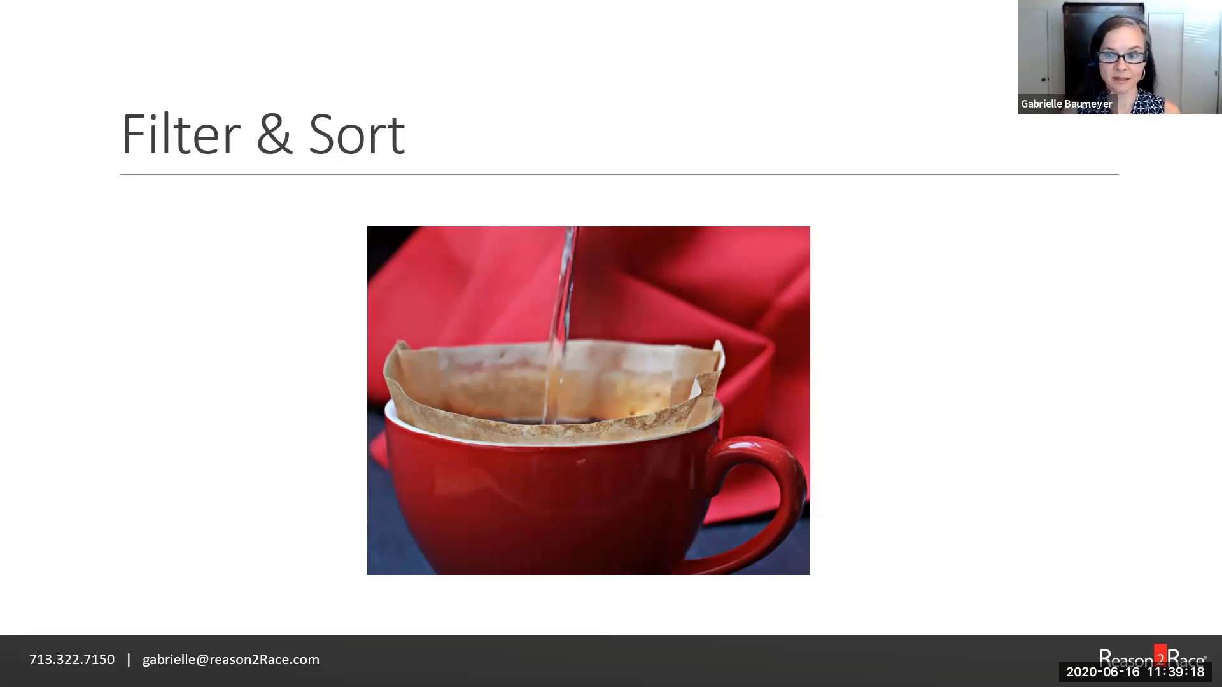
click(956, 500)
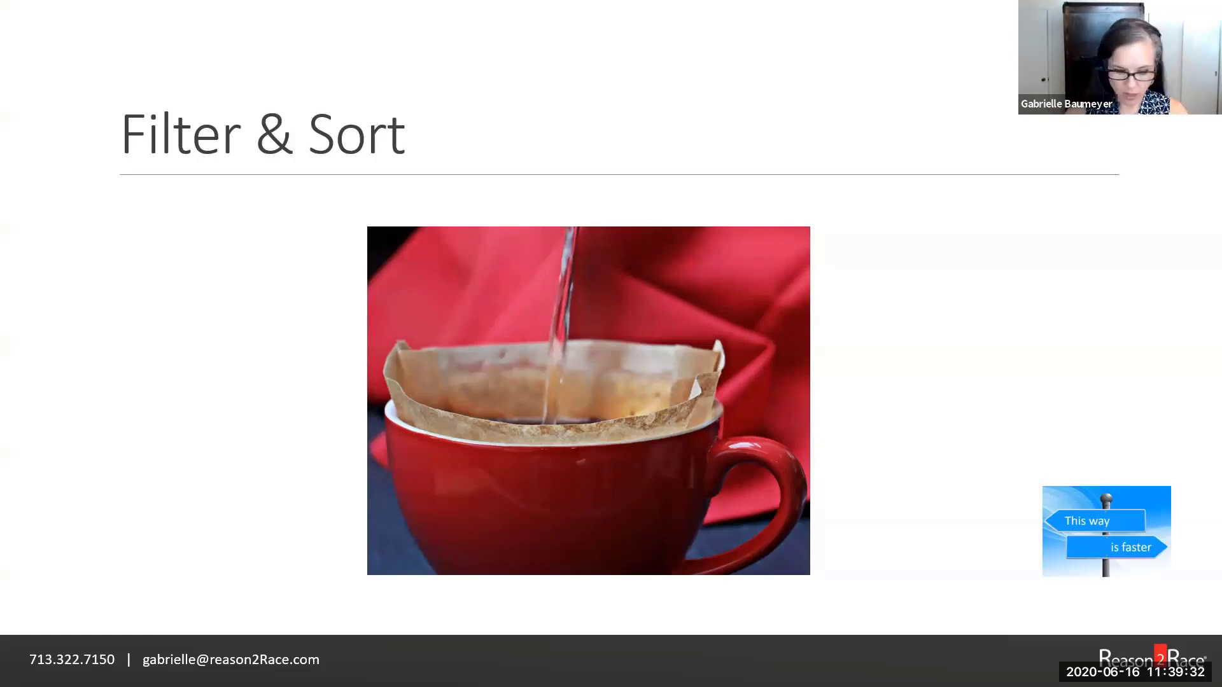
key(Right)
key(Left)
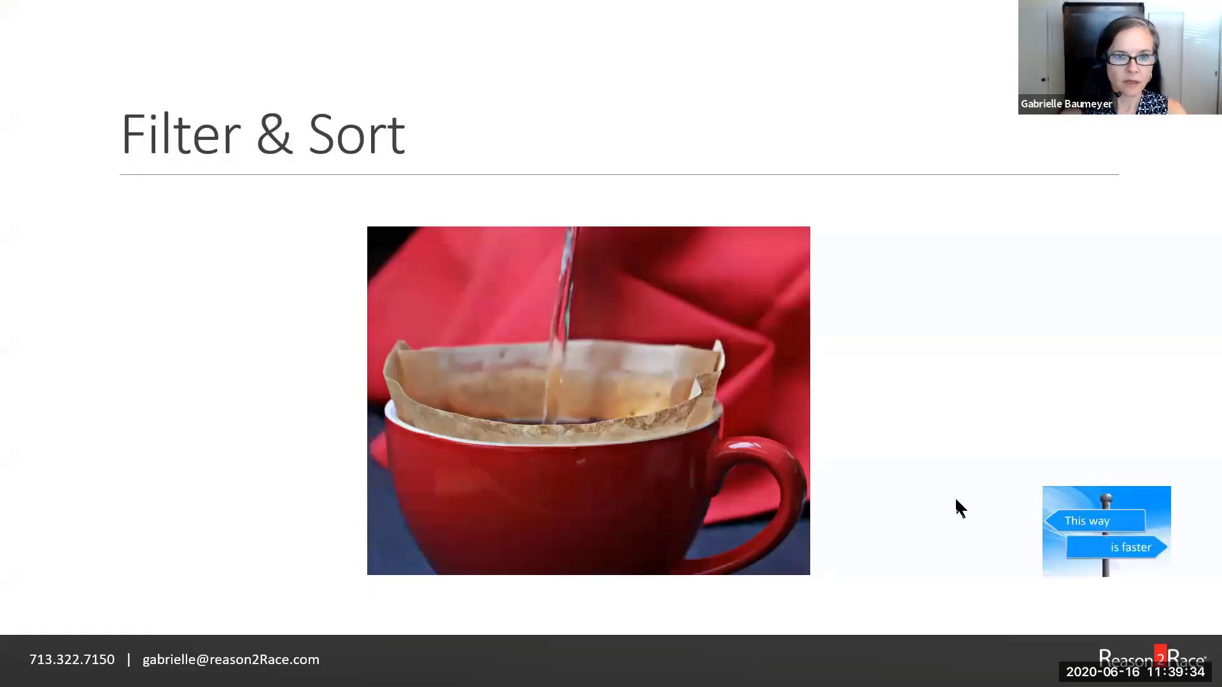
key(alt+Tab)
click(752, 536)
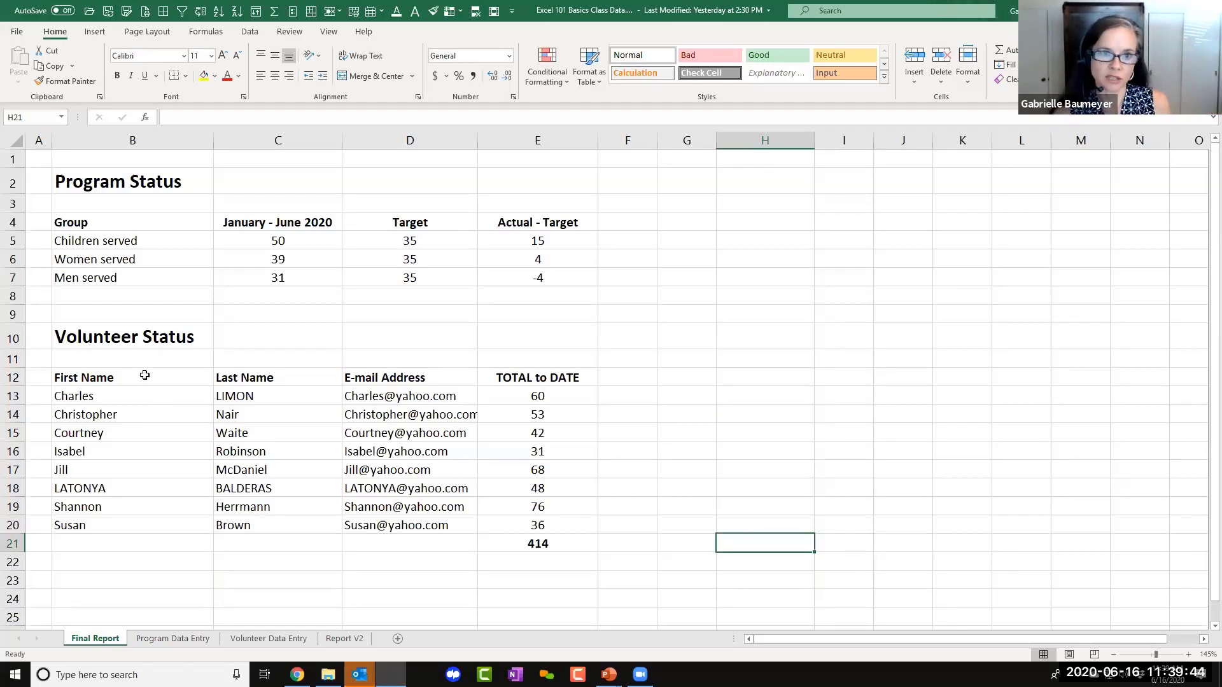
Add filters to the volunteer column headings in B12:E12.
drag(144, 375, 529, 371)
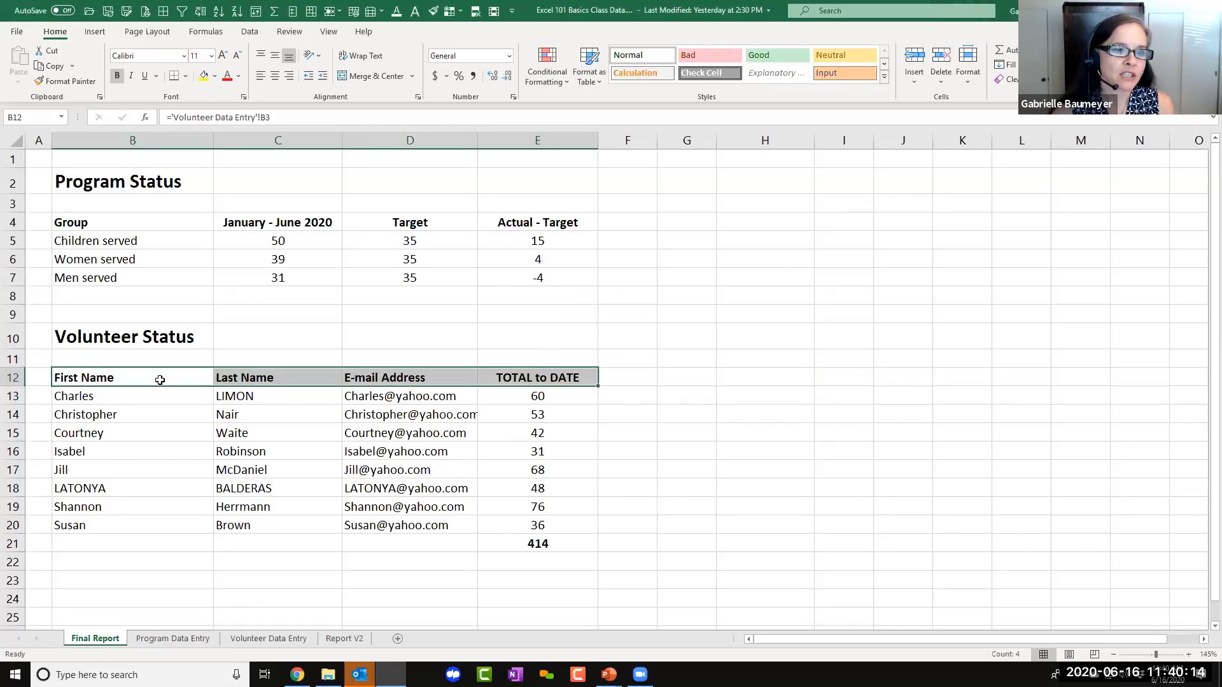
drag(160, 380, 510, 379)
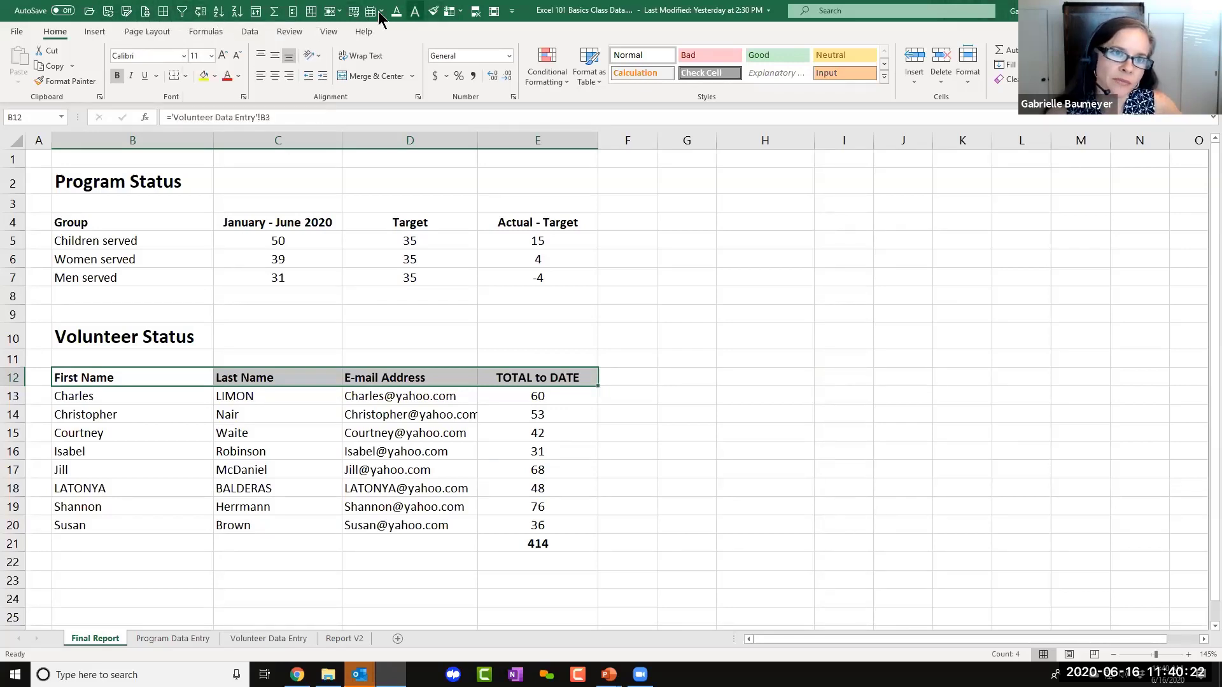
click(182, 12)
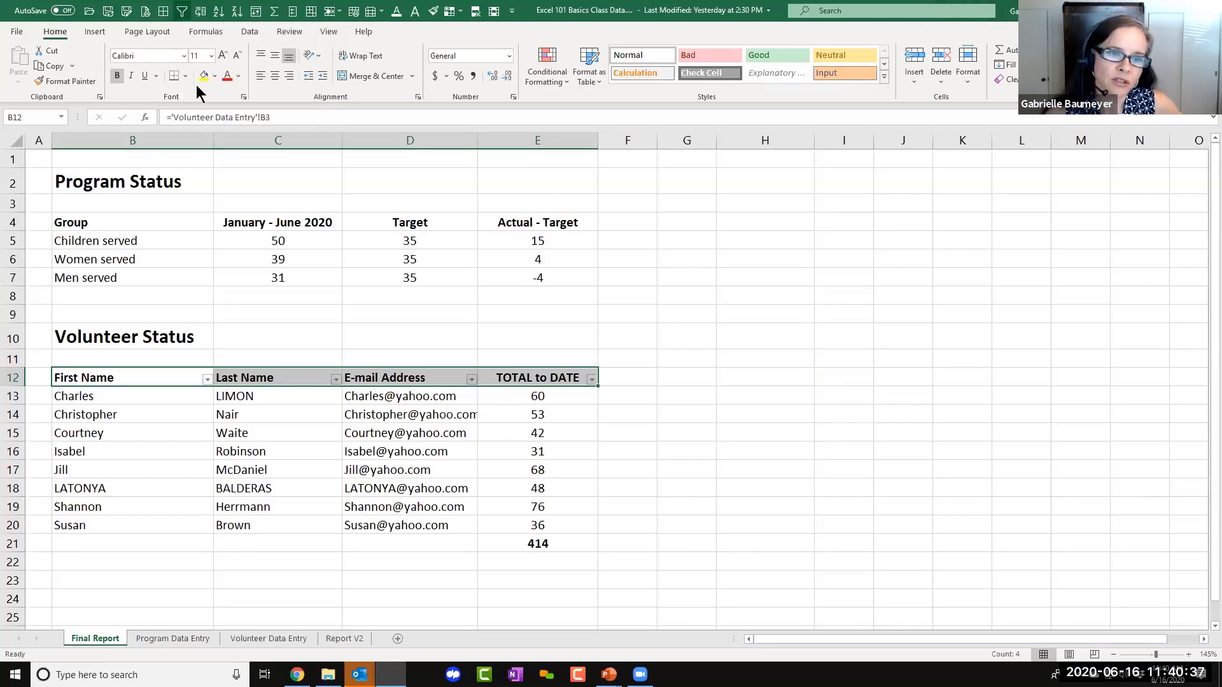
Look through the sort and filter options of the First Name, Last Name, E-mail Address and TOTAL to DATE columns.
click(206, 380)
click(335, 379)
click(336, 379)
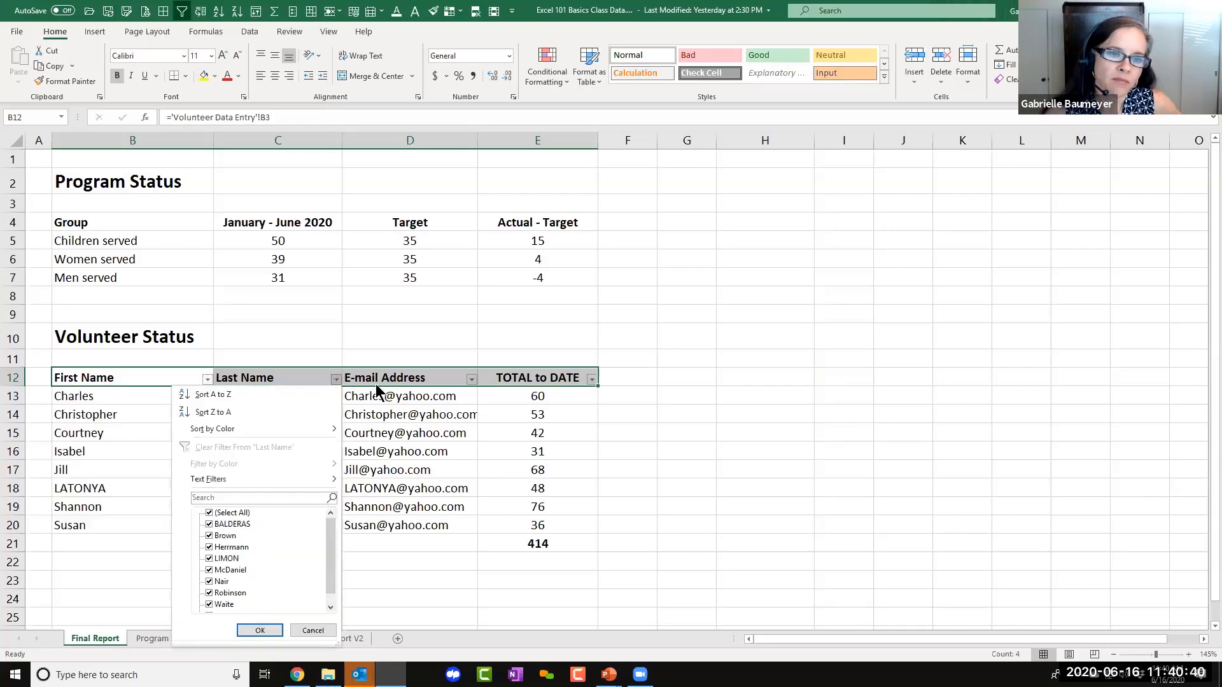
click(474, 383)
click(591, 380)
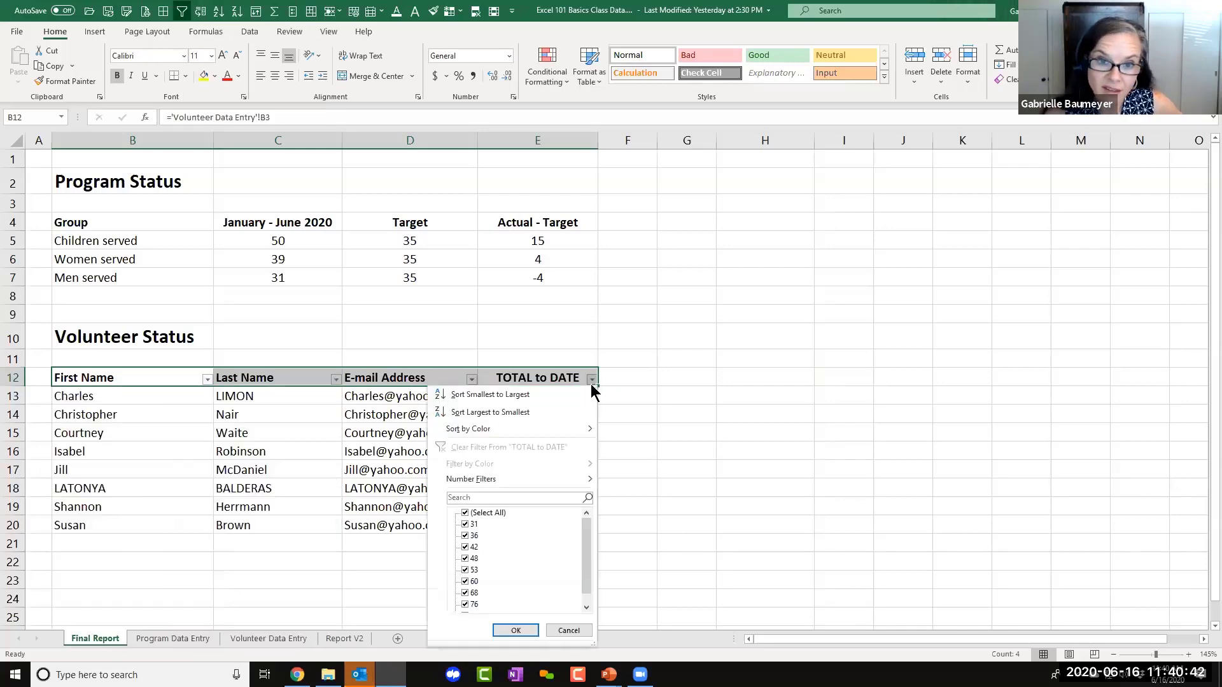
click(507, 375)
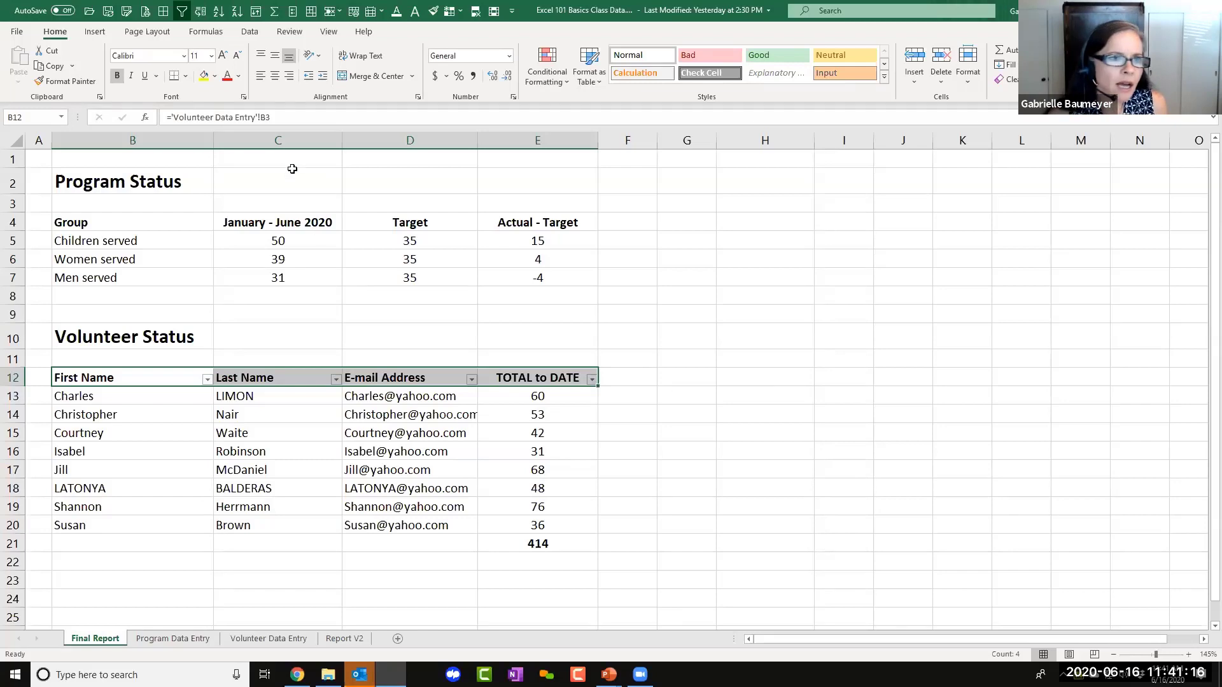
Check the option for adding Format Painter to the Quick Access Toolbar and read the command's description.
right_click(70, 80)
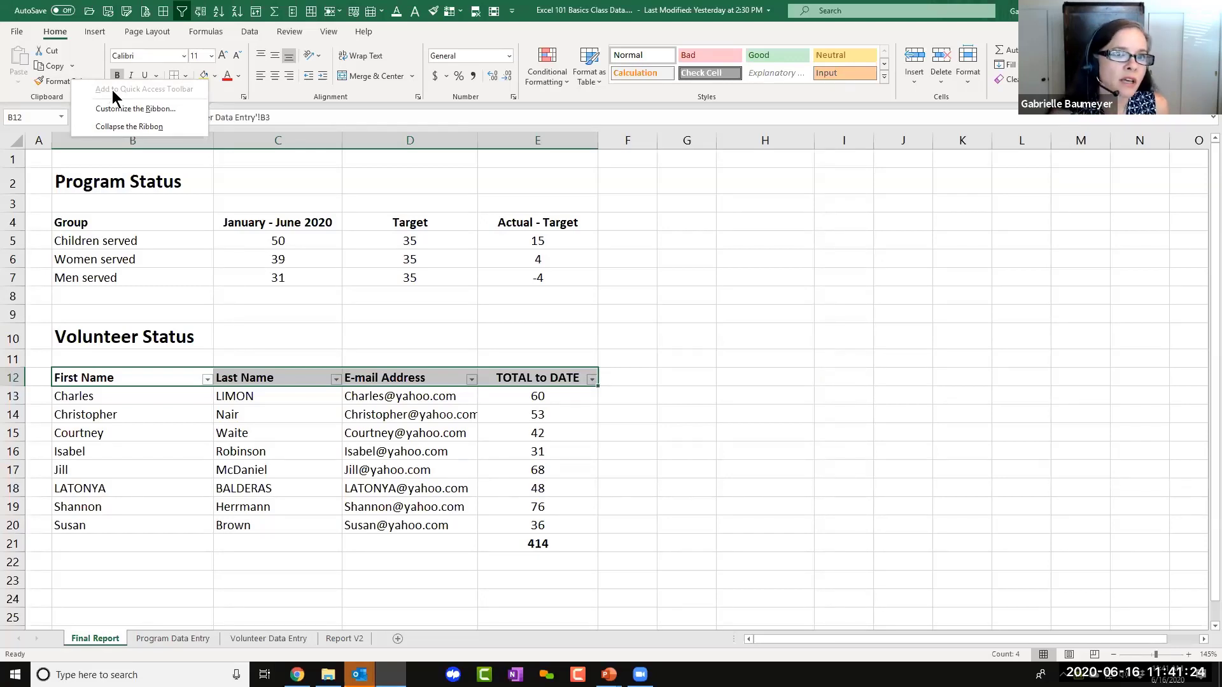
click(436, 32)
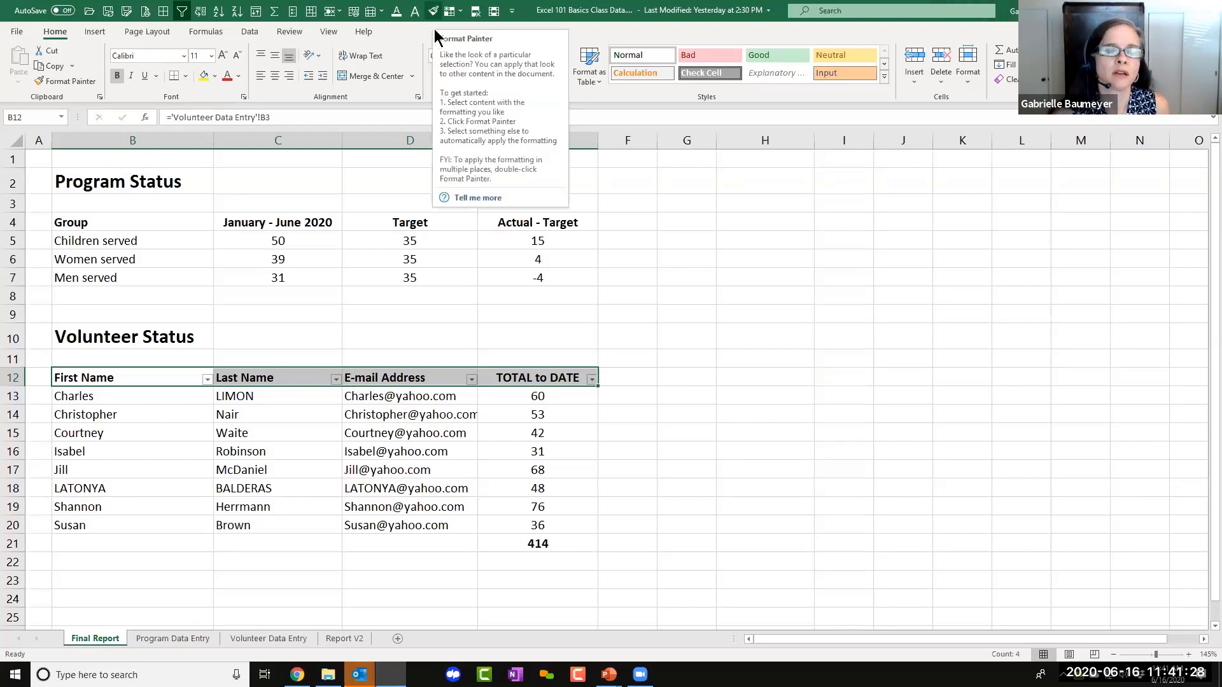
click(684, 315)
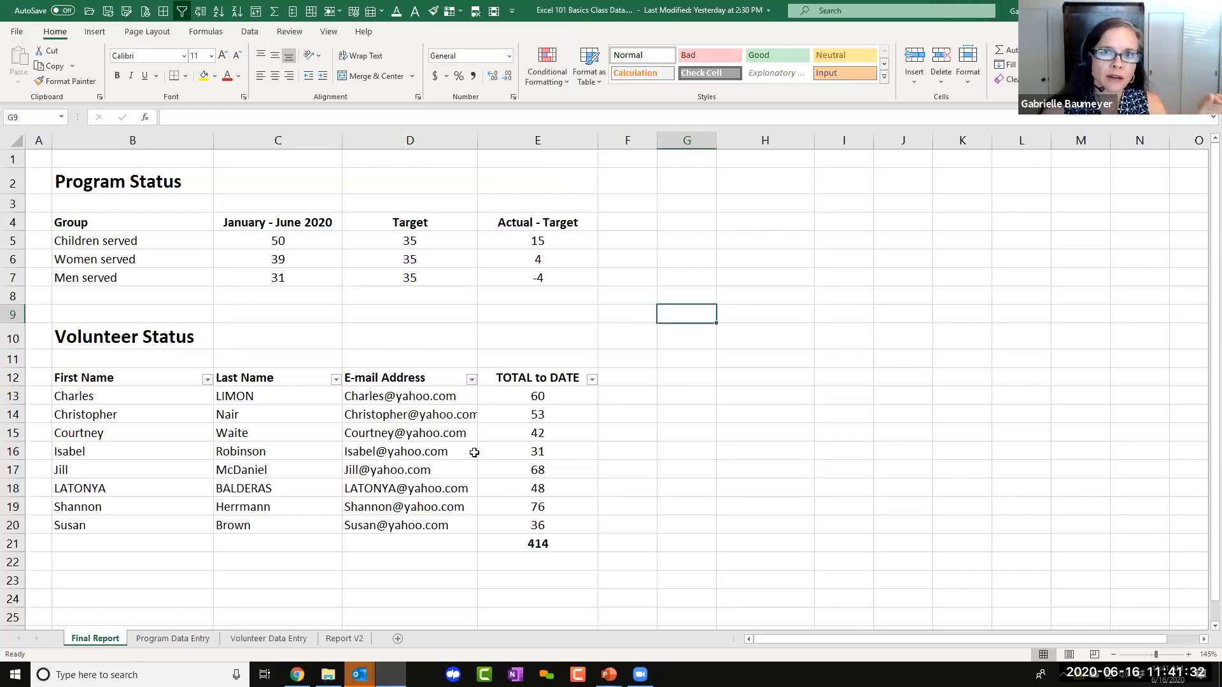
Sort the volunteer table by TOTAL to DATE from smallest to largest and review the order of the figures.
click(593, 381)
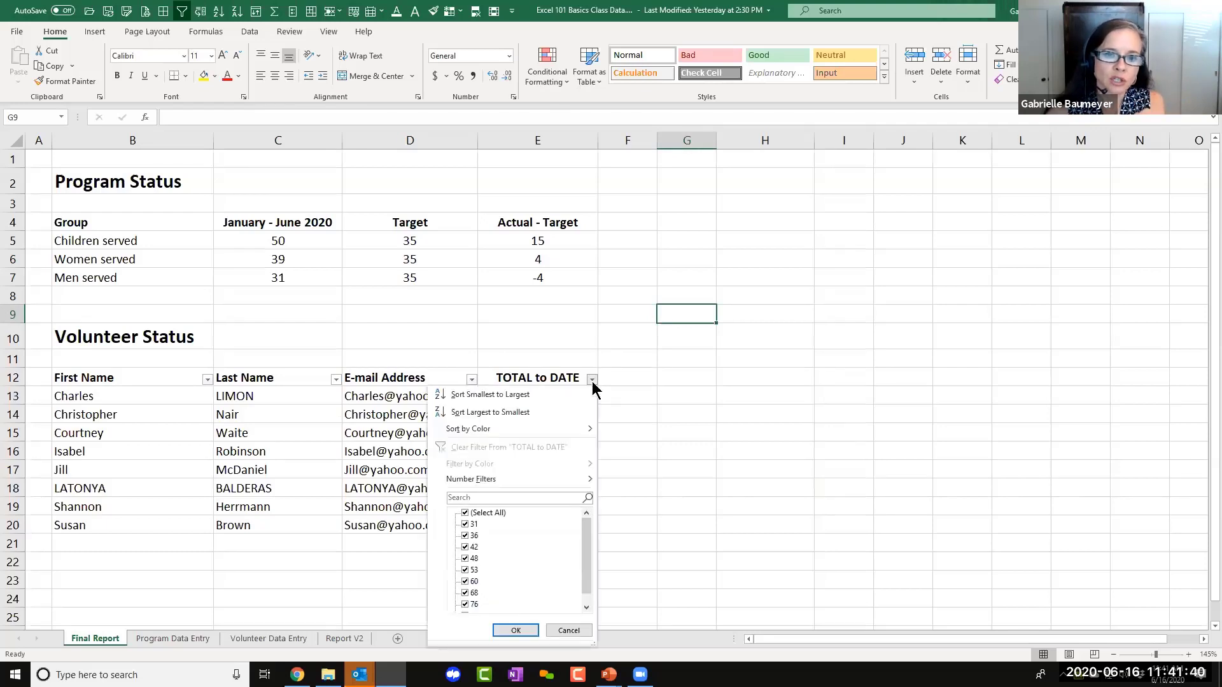
click(549, 392)
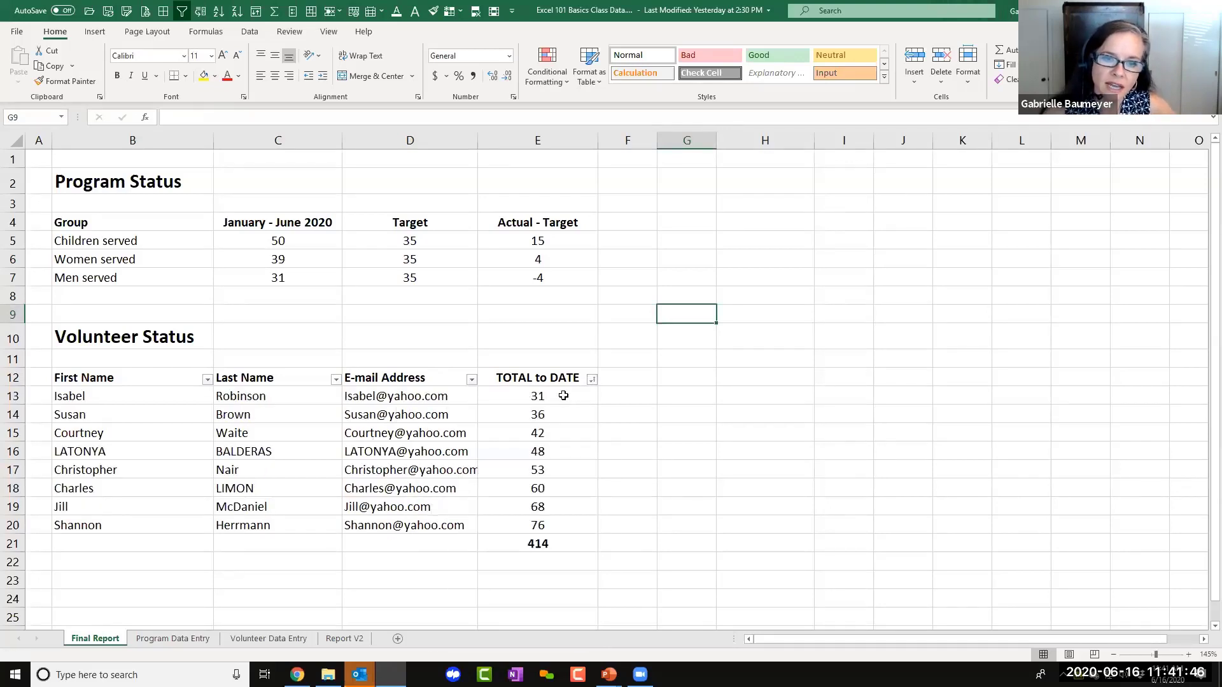
drag(563, 396, 543, 523)
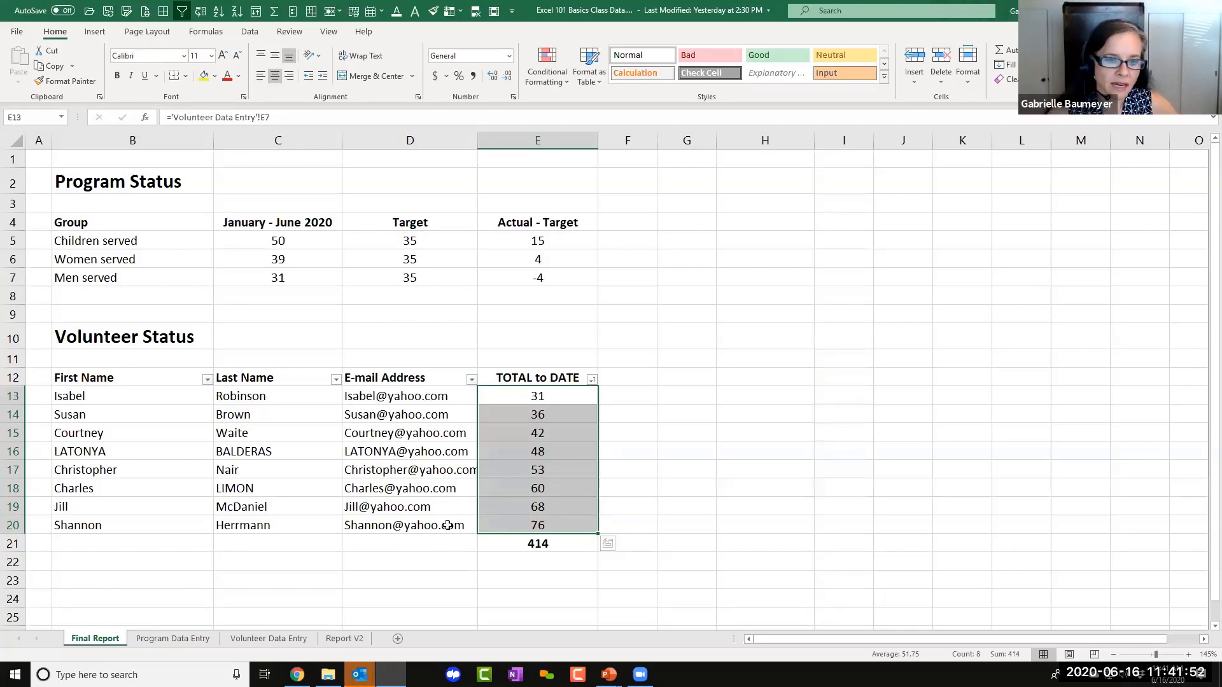
drag(570, 518, 496, 525)
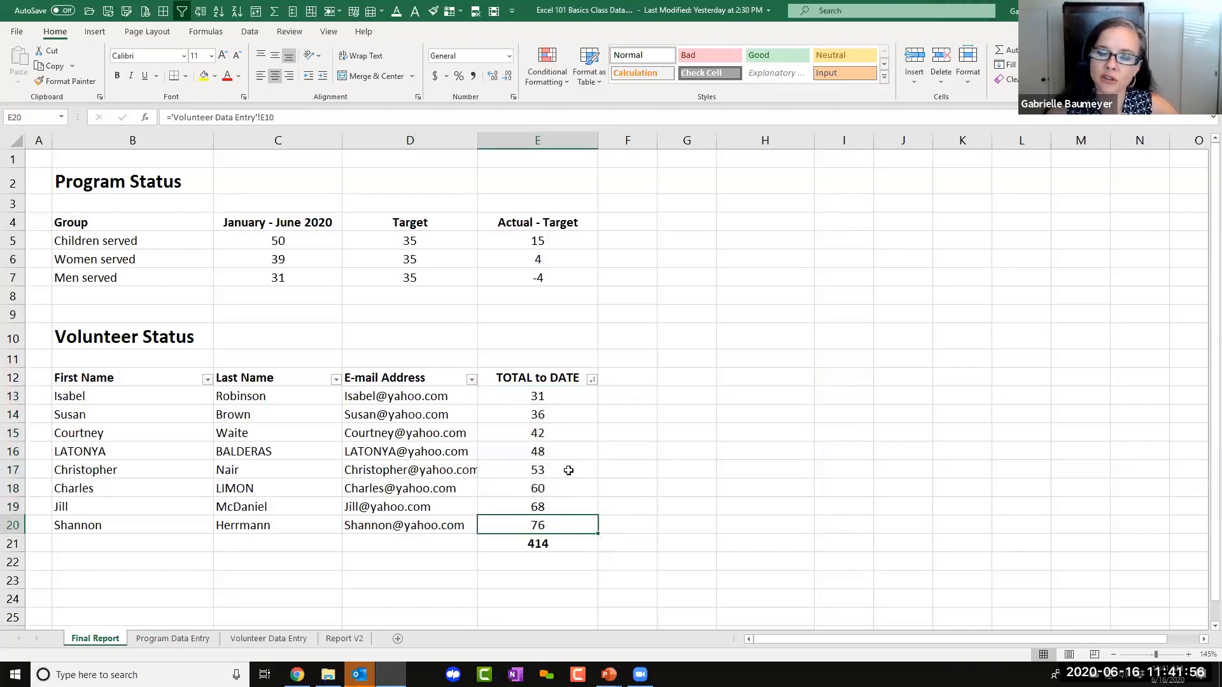
Sort the volunteer table by First Name from A to Z.
click(208, 380)
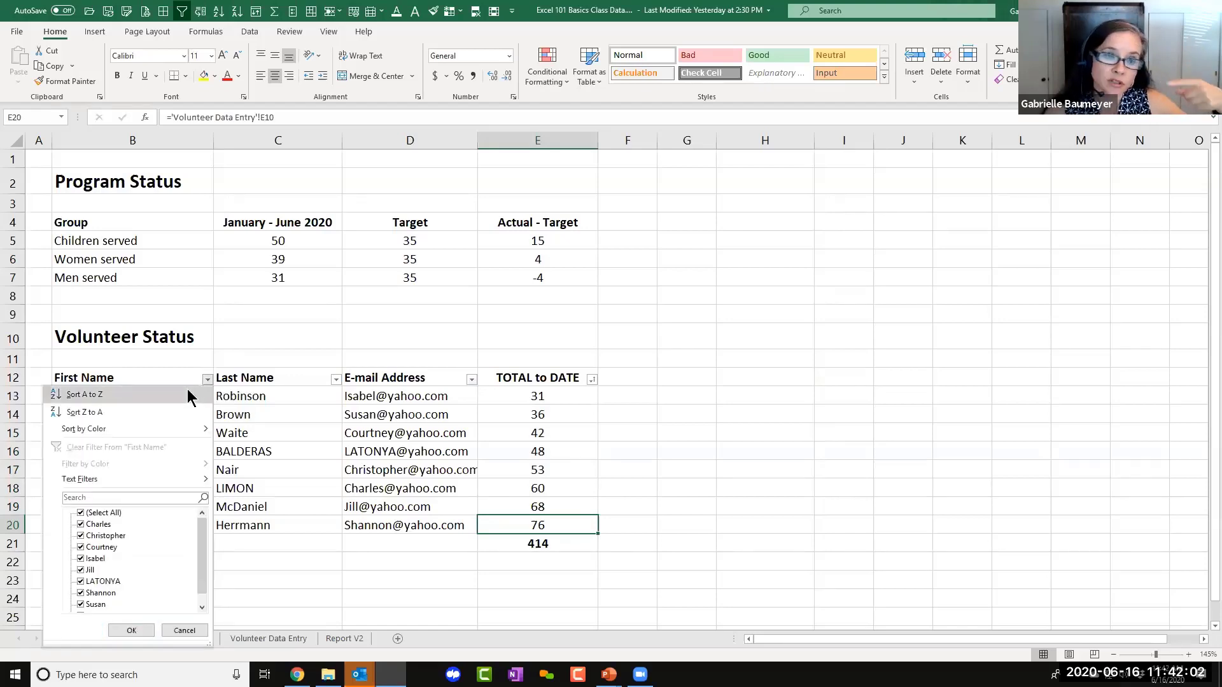
click(188, 394)
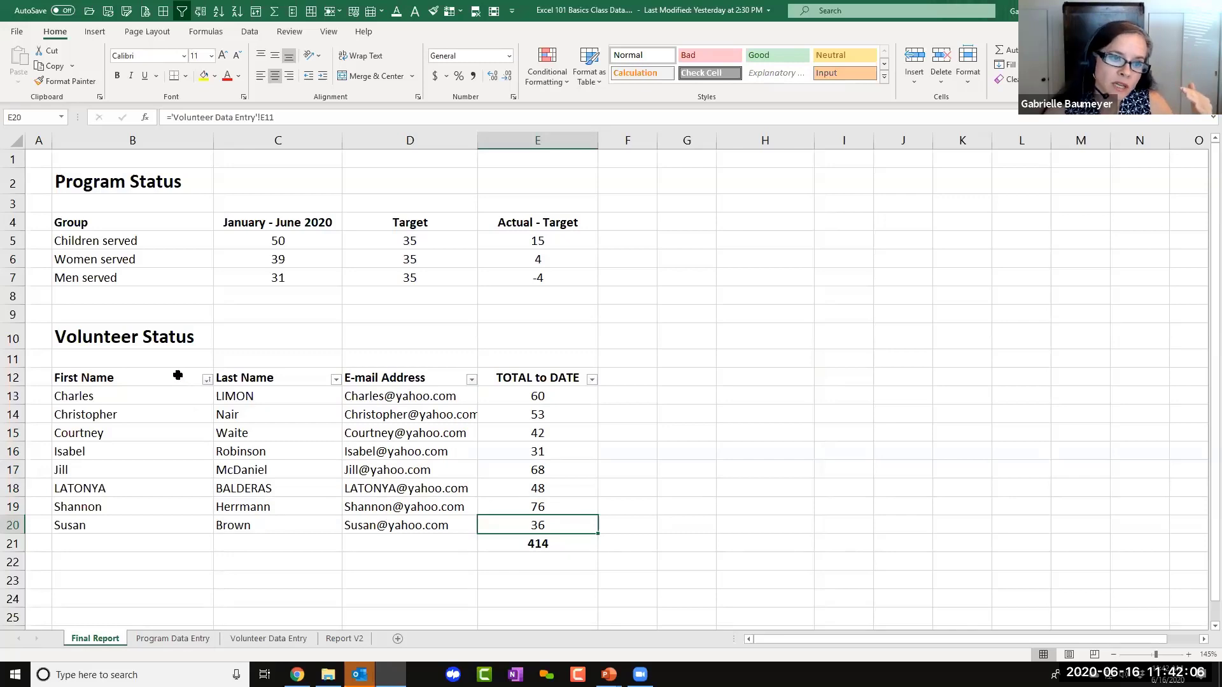
drag(177, 375, 530, 377)
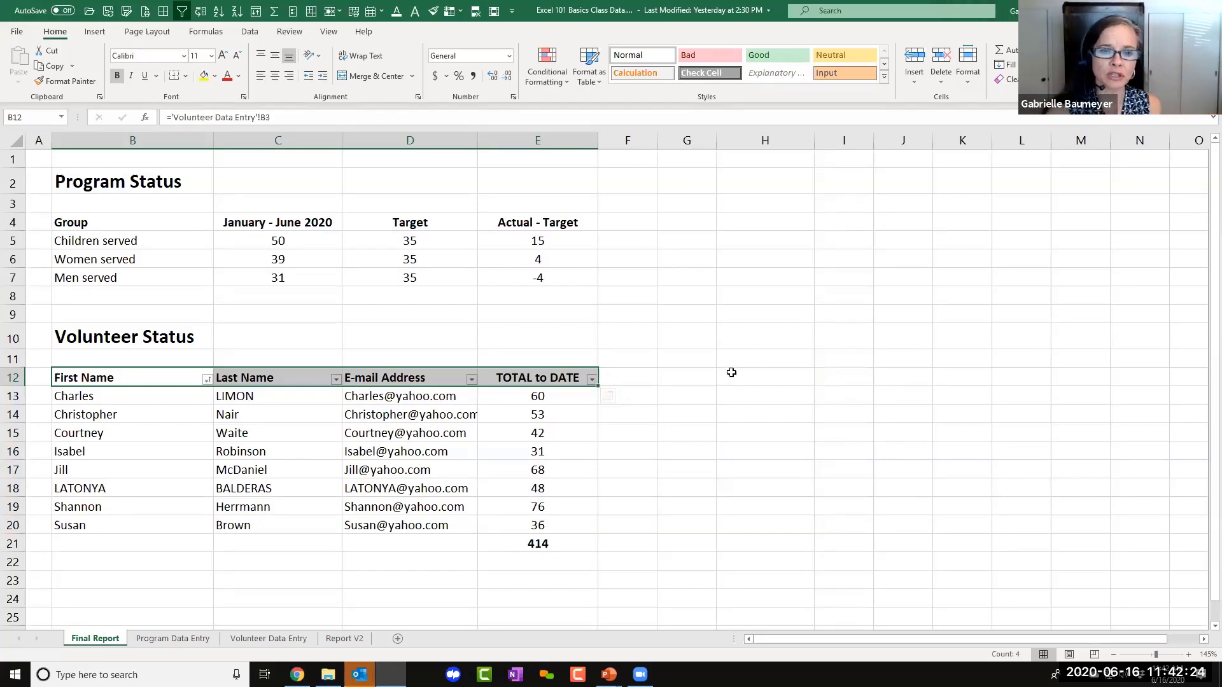
Filter the volunteer table's TOTAL to DATE column to values greater than 40, and undo that filter.
click(588, 391)
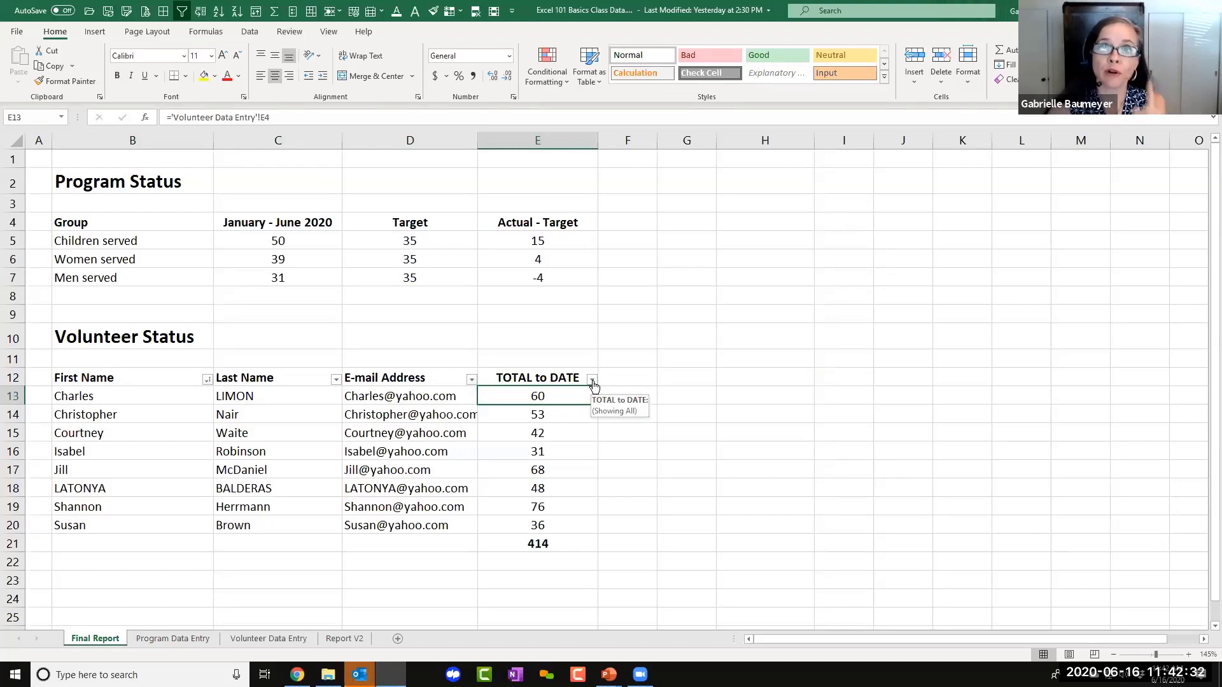
click(592, 381)
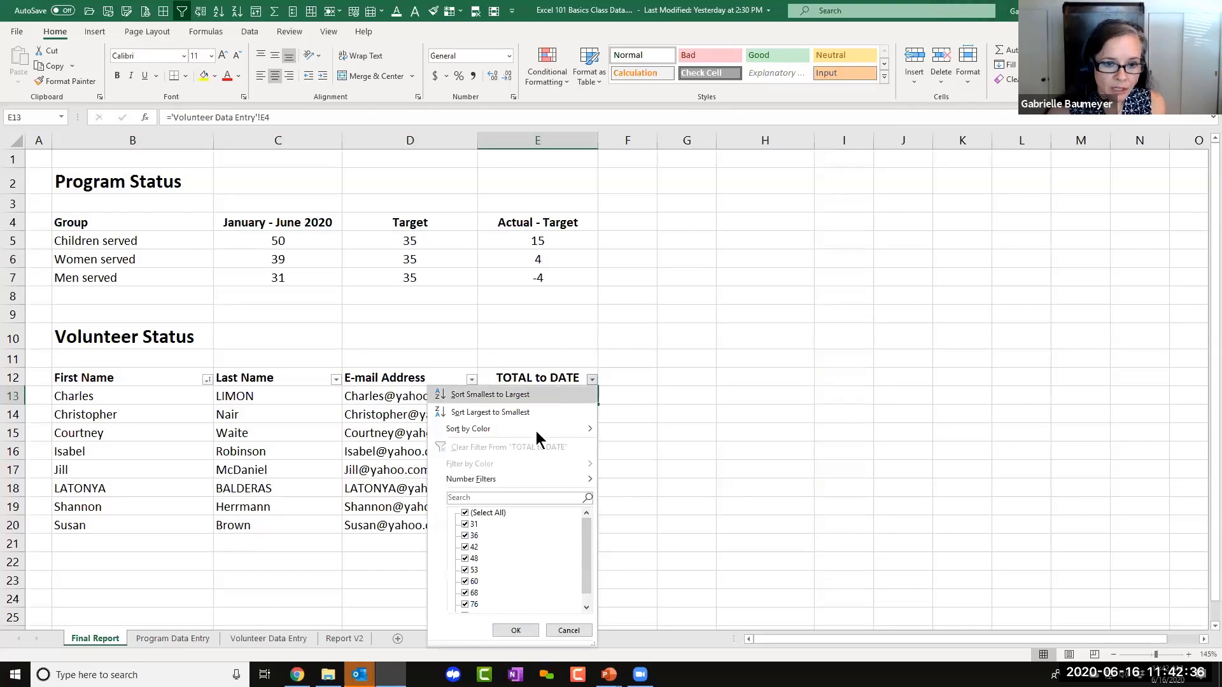
mouse_move(534, 474)
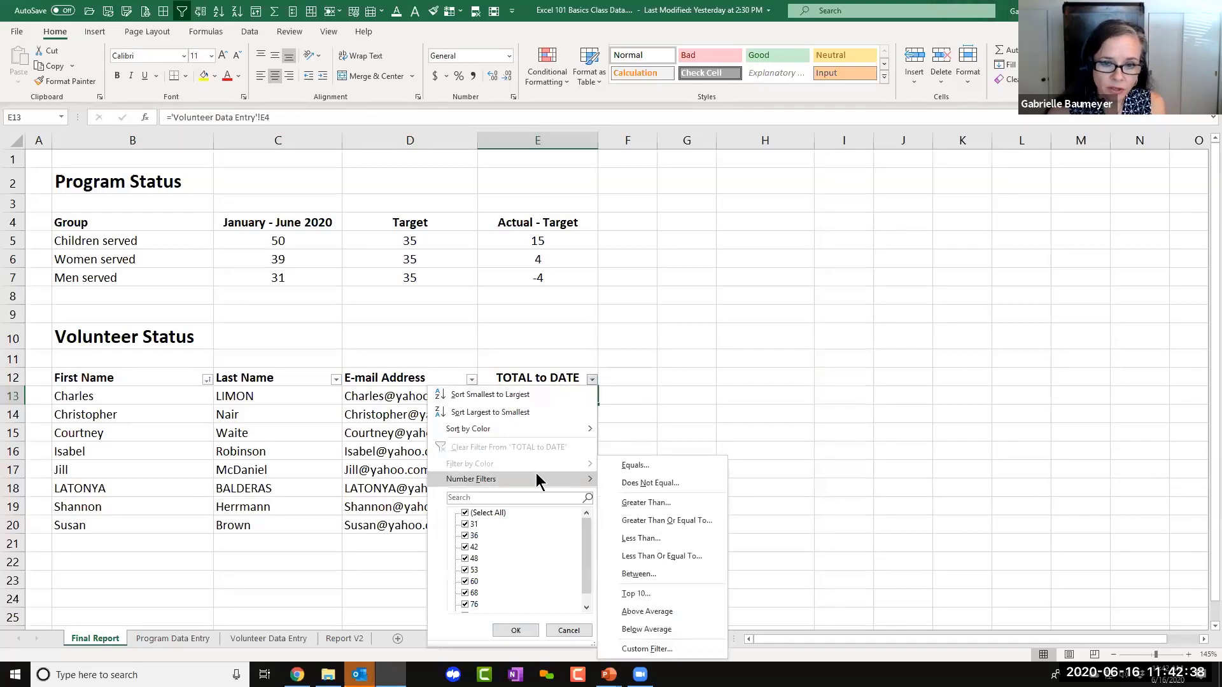
click(635, 503)
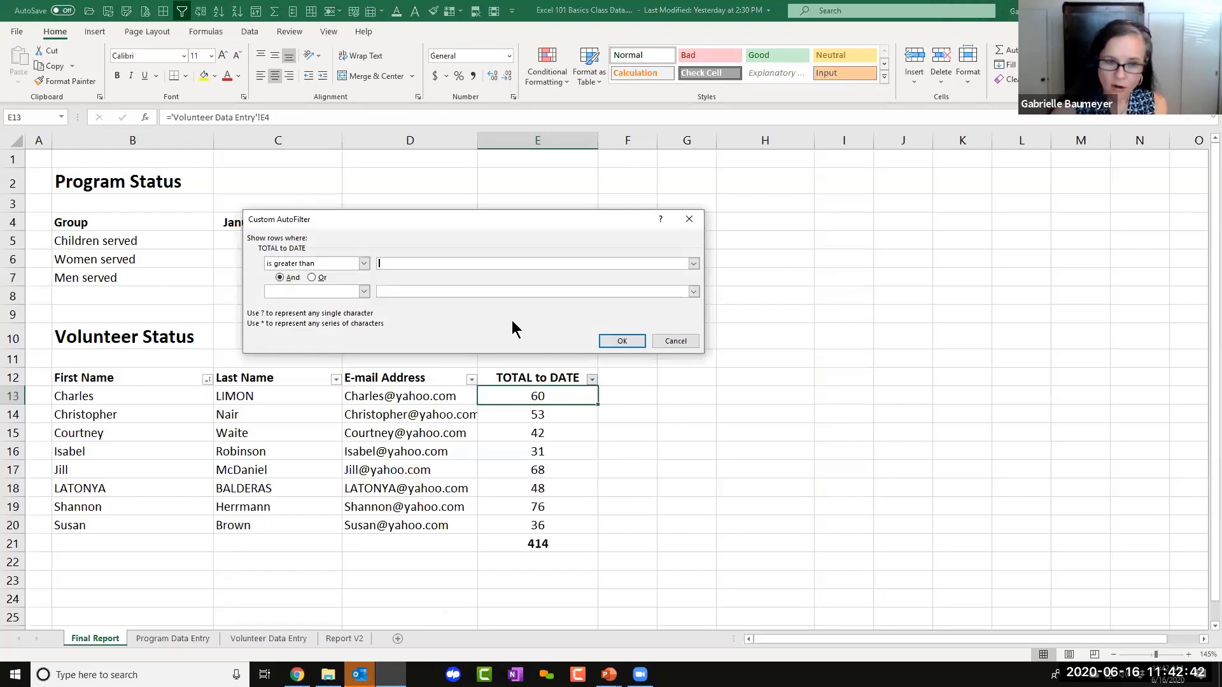
text(40)
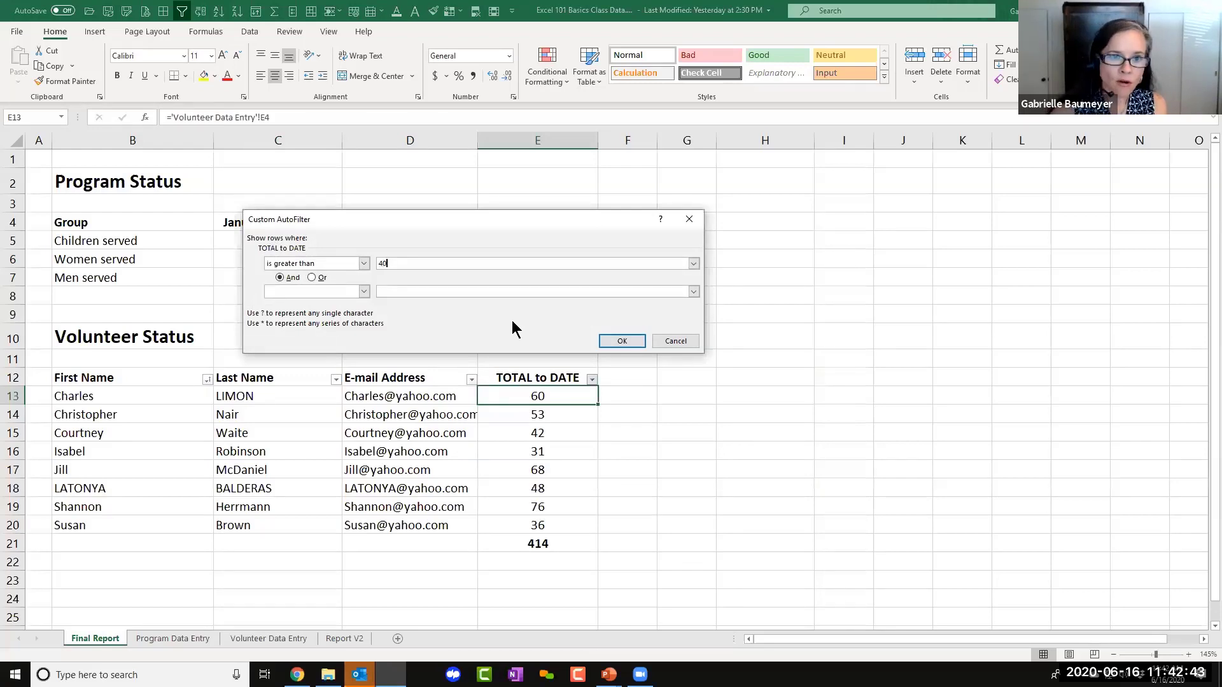
click(615, 344)
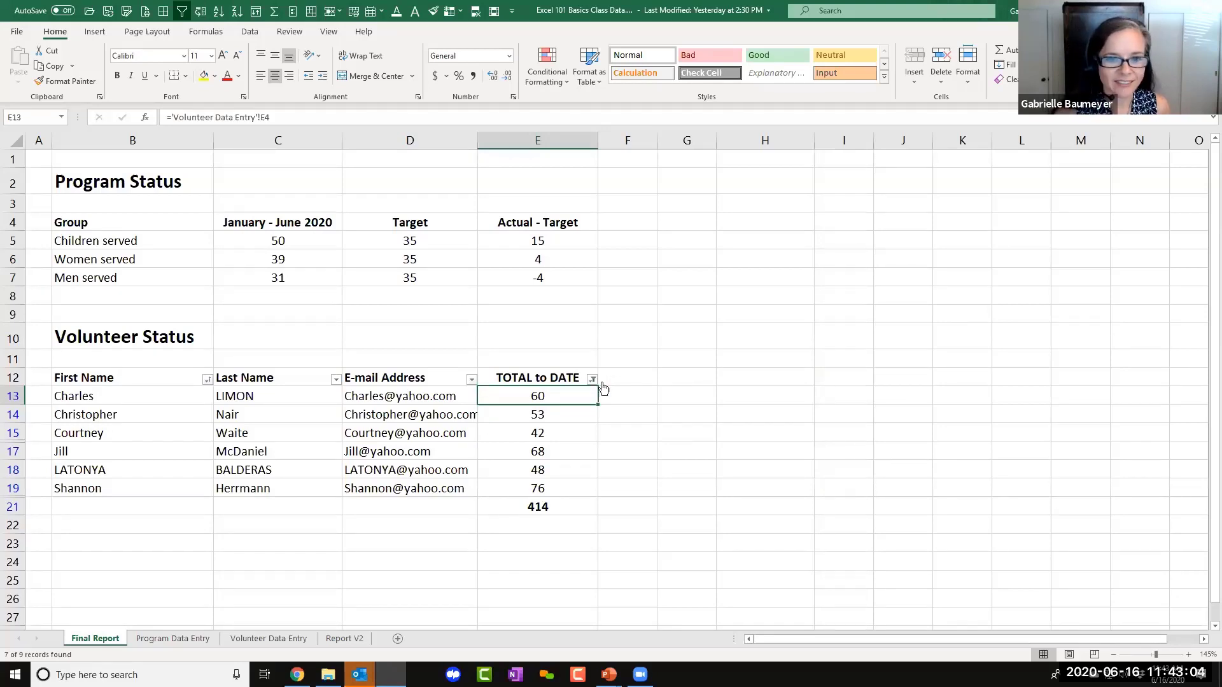
key(ctrl+z)
click(617, 416)
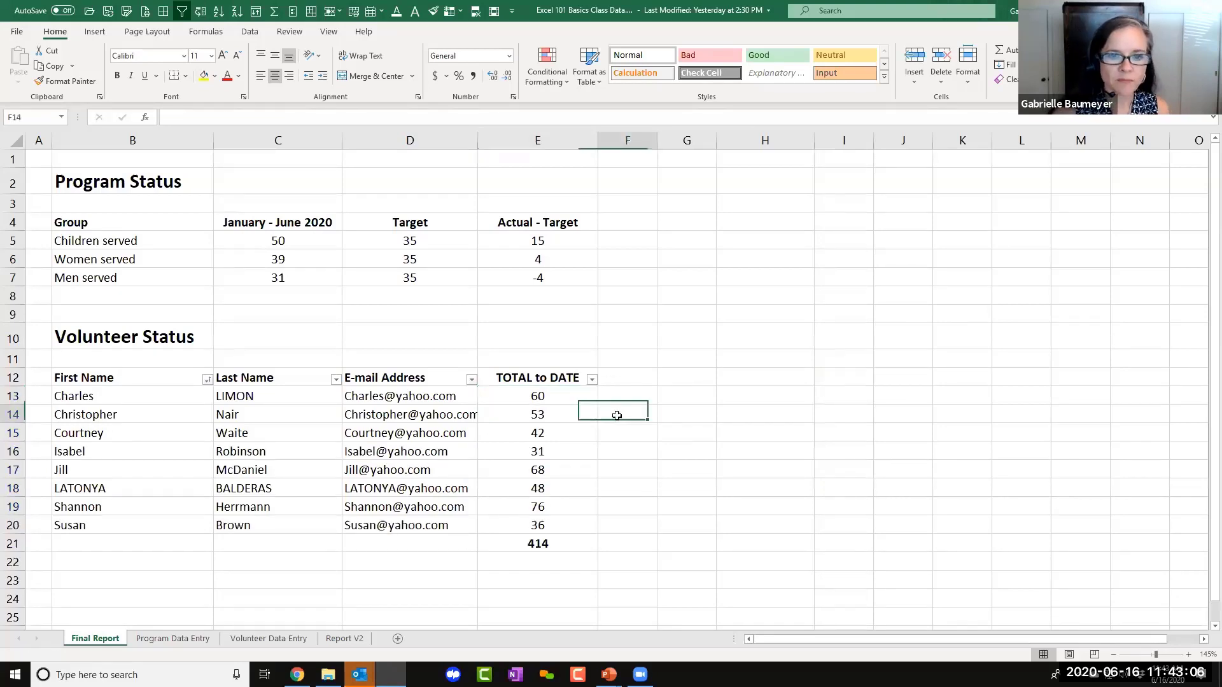
Sort the volunteer table by TOTAL to DATE from smallest to largest.
drag(124, 381, 580, 375)
click(591, 379)
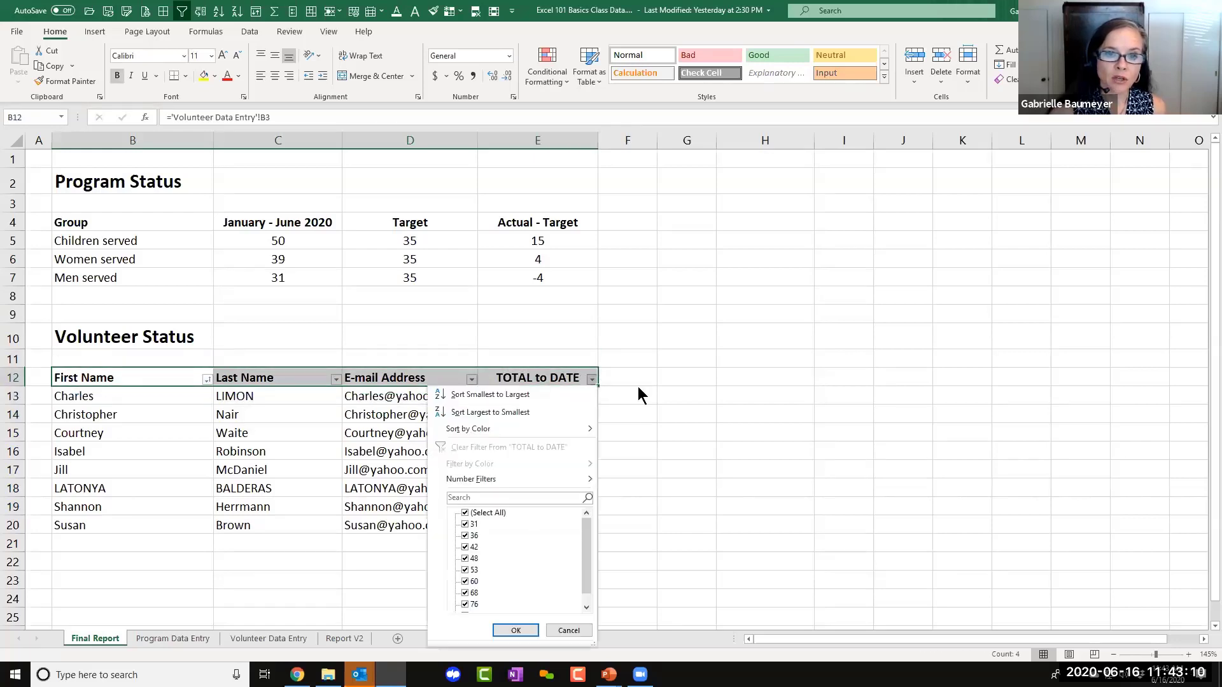
click(638, 387)
click(636, 384)
click(592, 379)
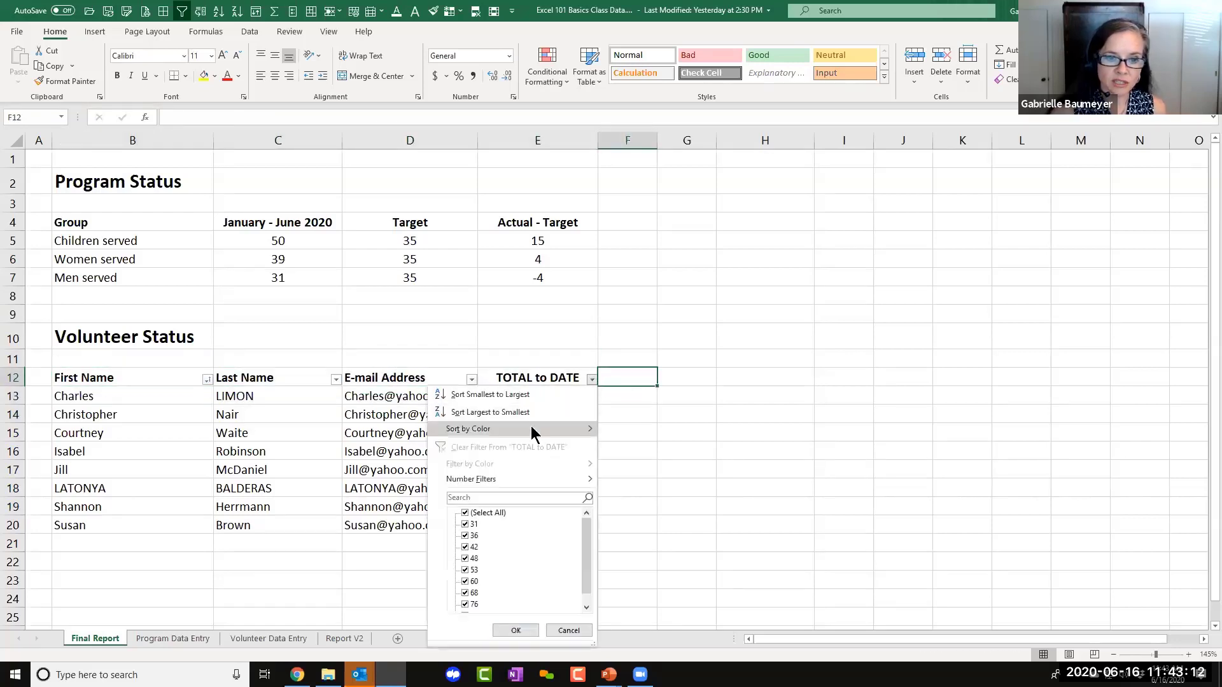
click(528, 395)
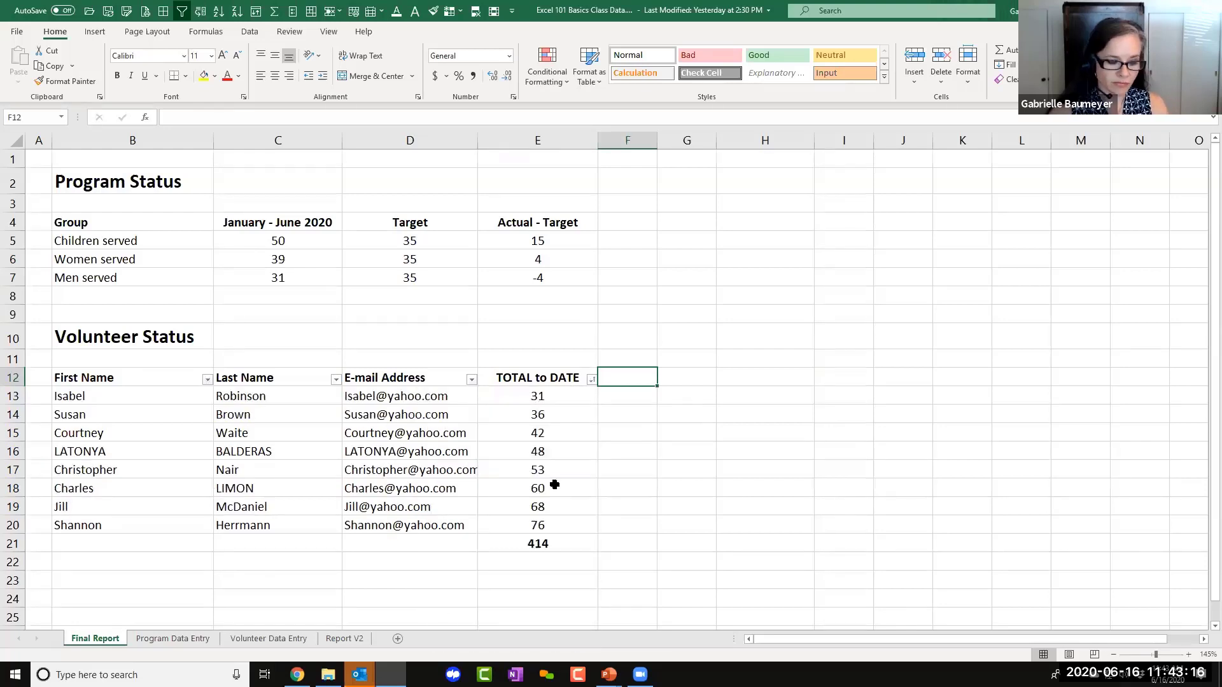
Filter the TOTAL to DATE column to show only volunteers with values greater than 70.
click(591, 380)
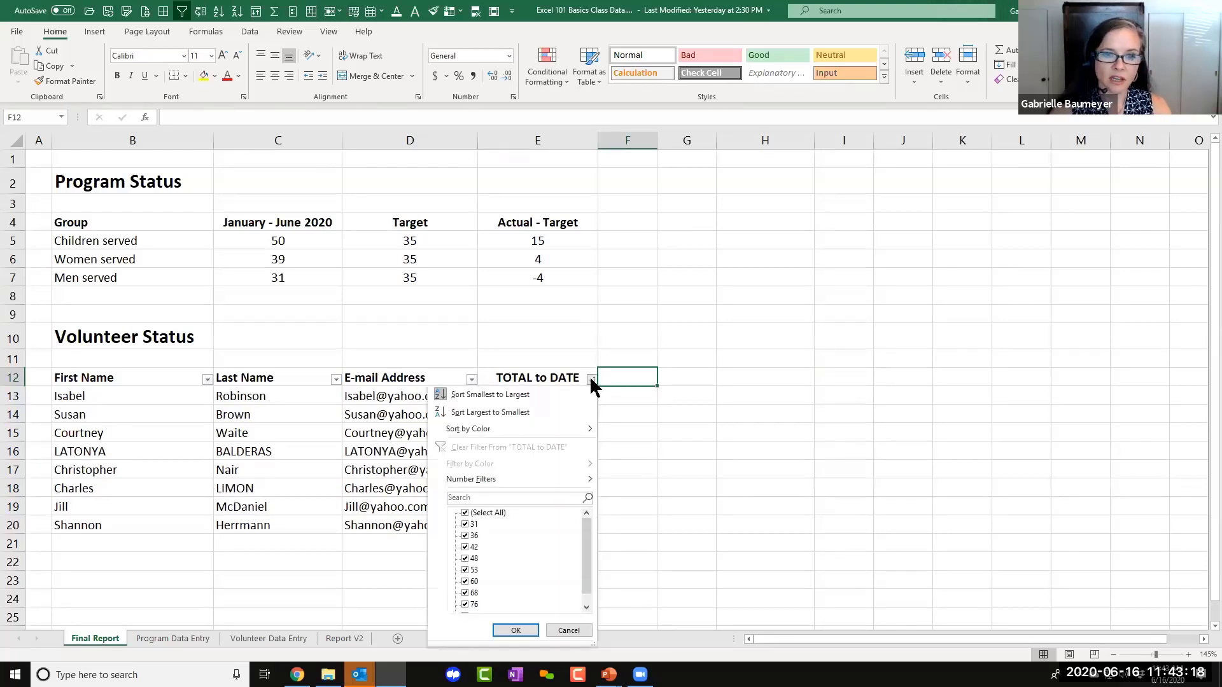
mouse_move(545, 475)
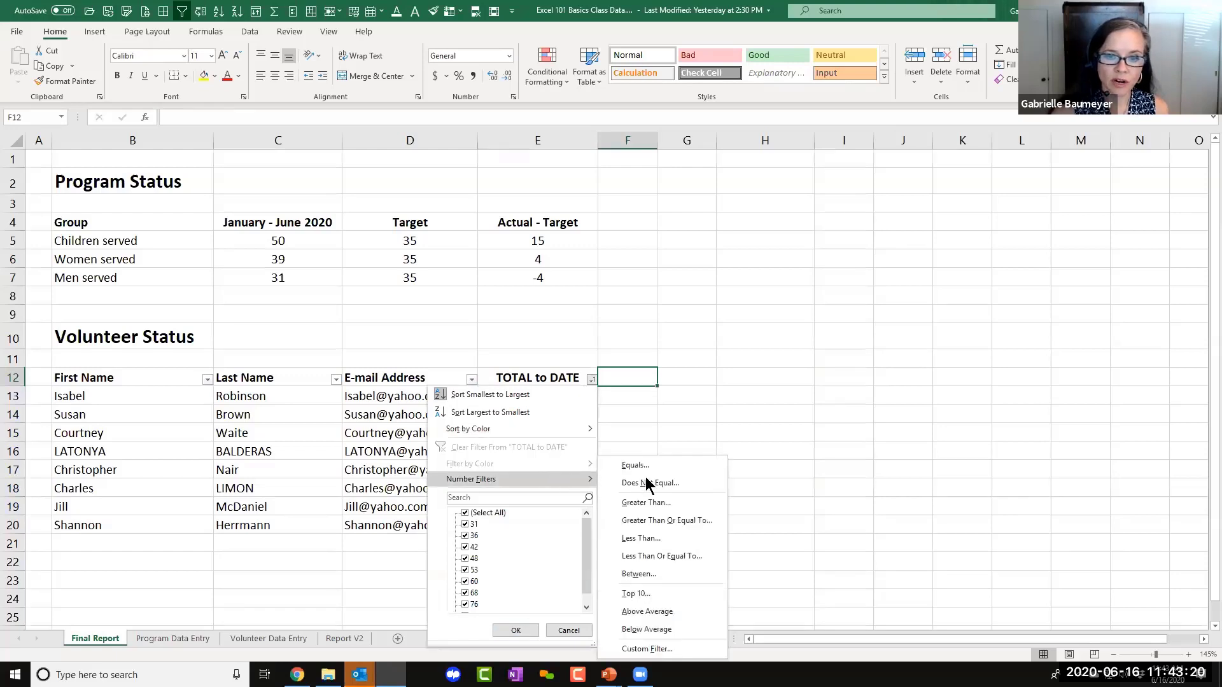
click(670, 502)
text(7)
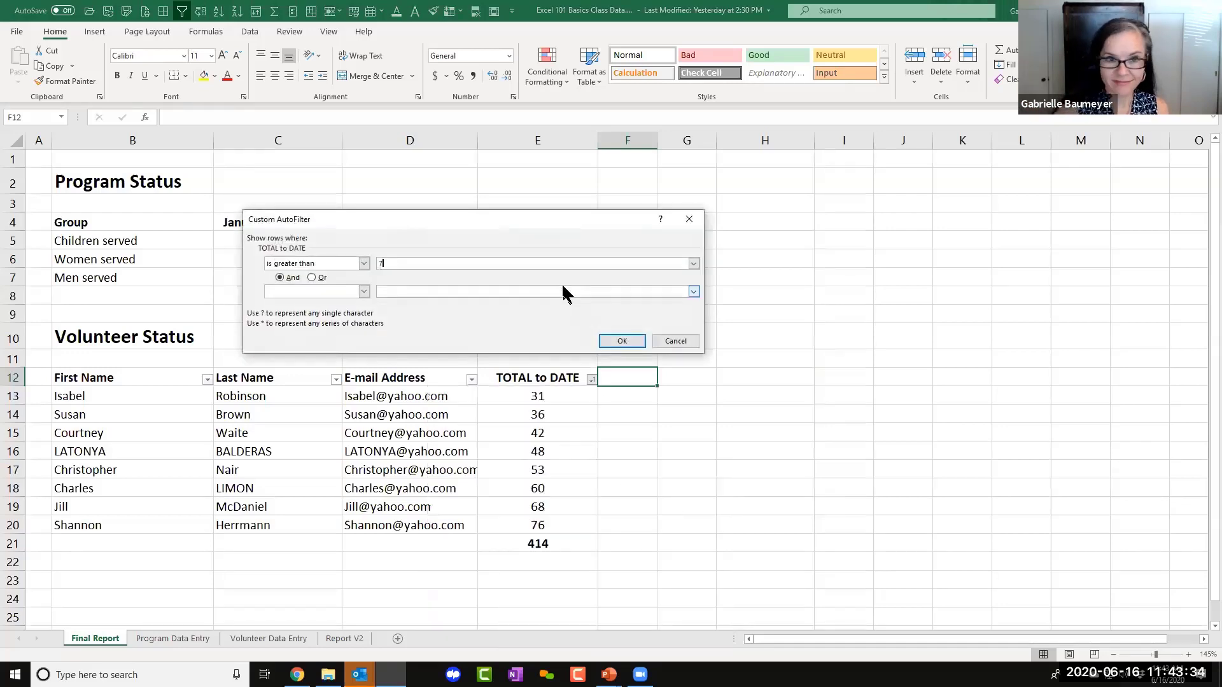
text(0)
key(Return)
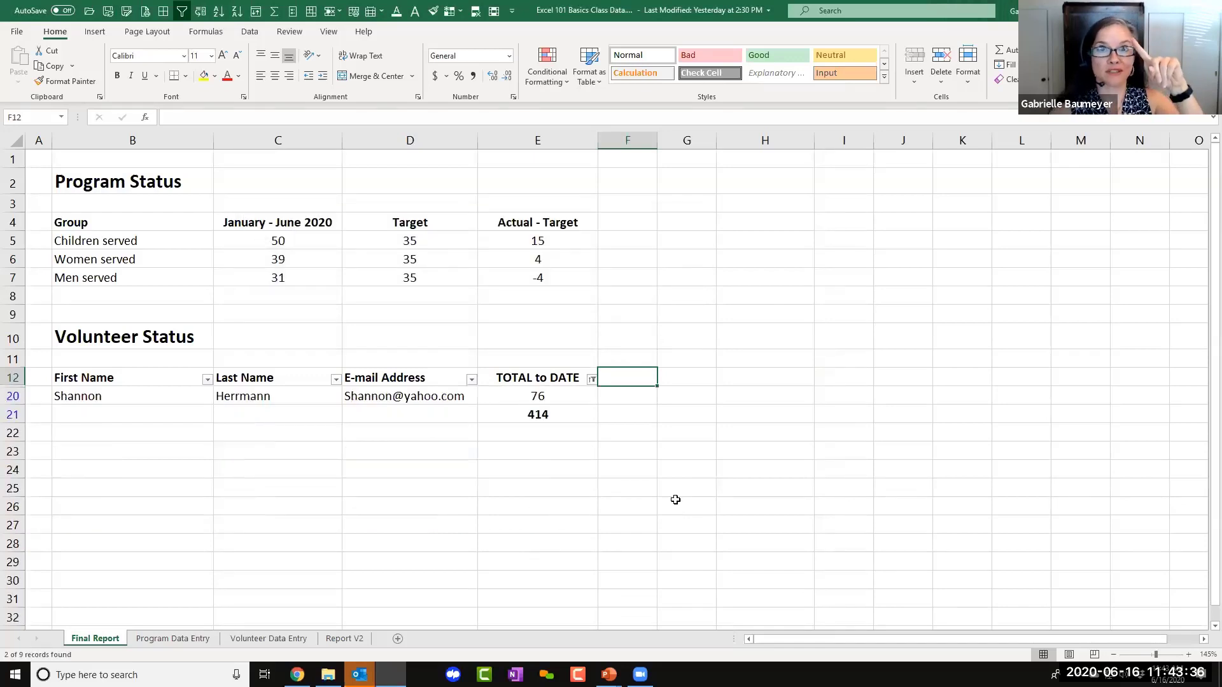
Clear the filter from the TOTAL to DATE column.
click(591, 379)
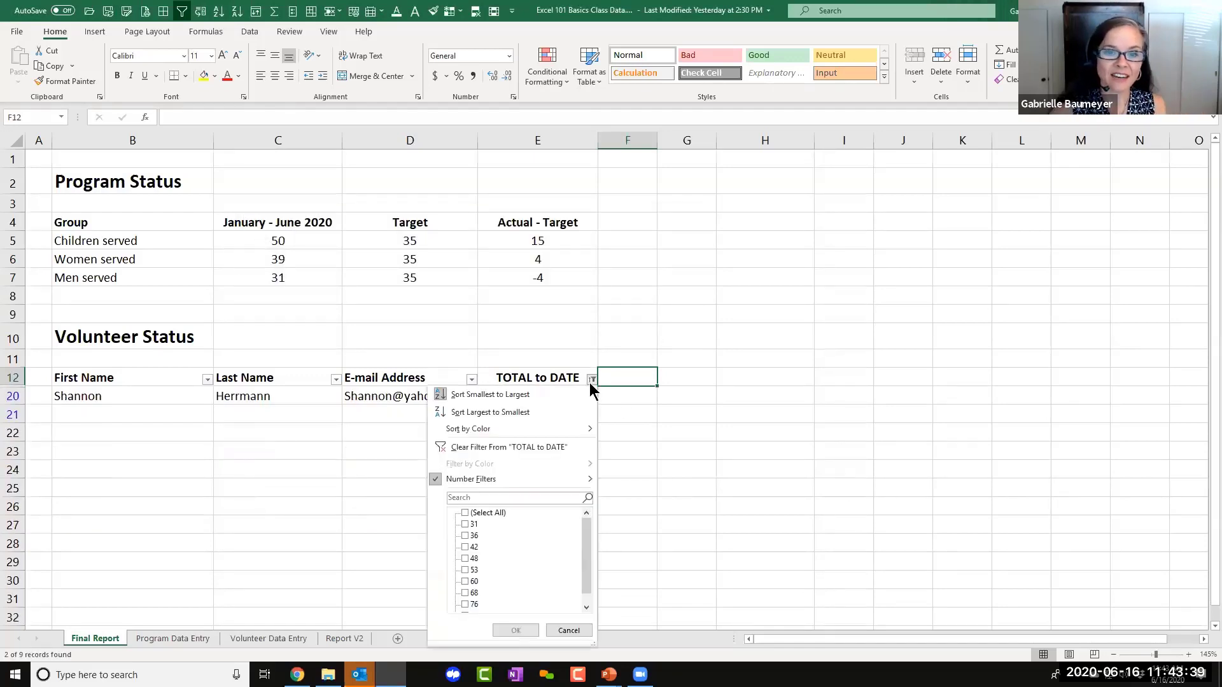
click(521, 445)
click(633, 482)
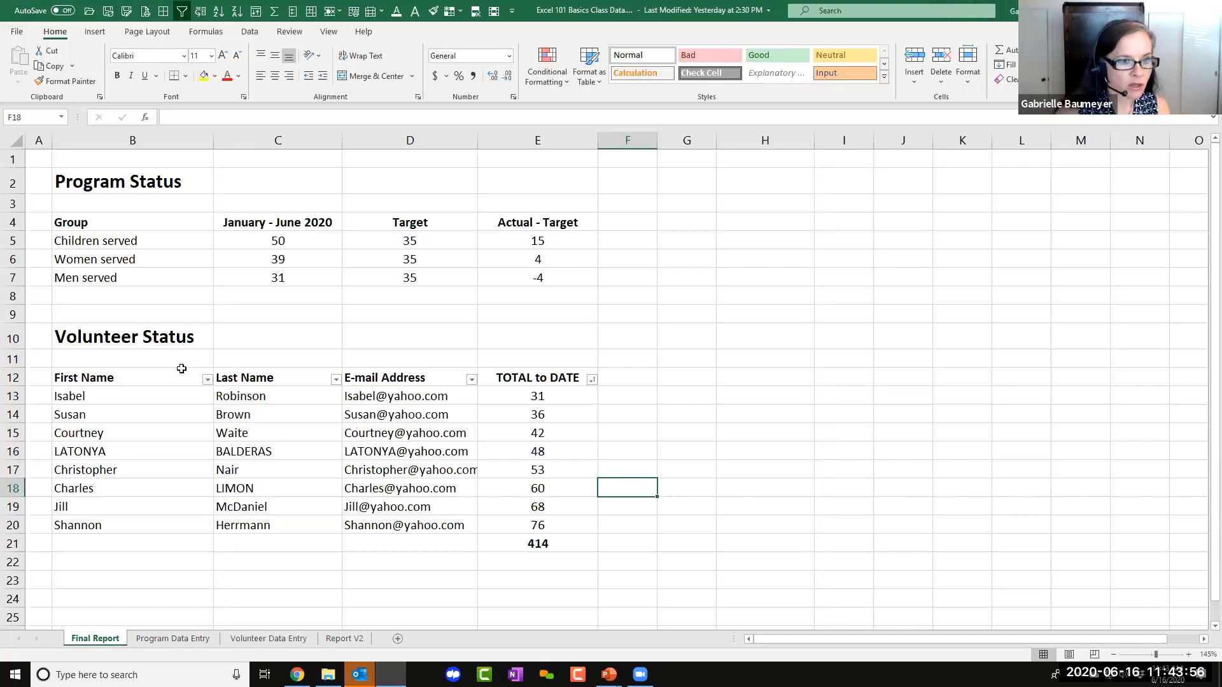
Sort the volunteer table alphabetically by First Name from A to Z.
click(207, 380)
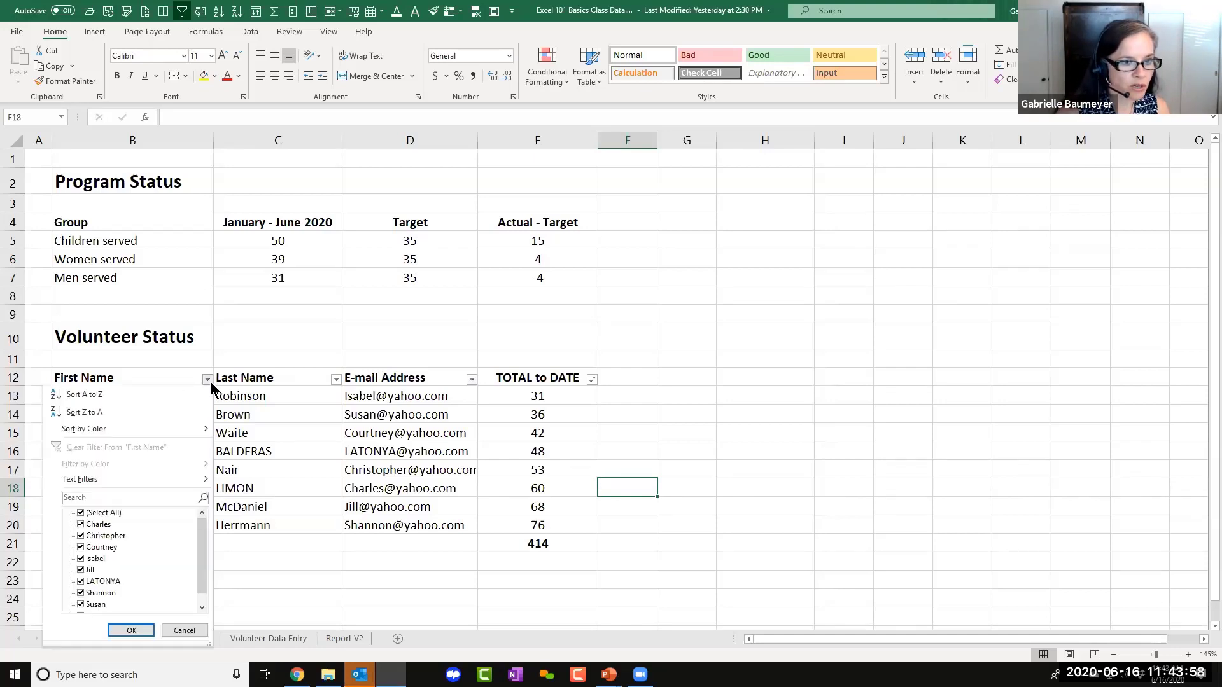
click(151, 401)
click(171, 395)
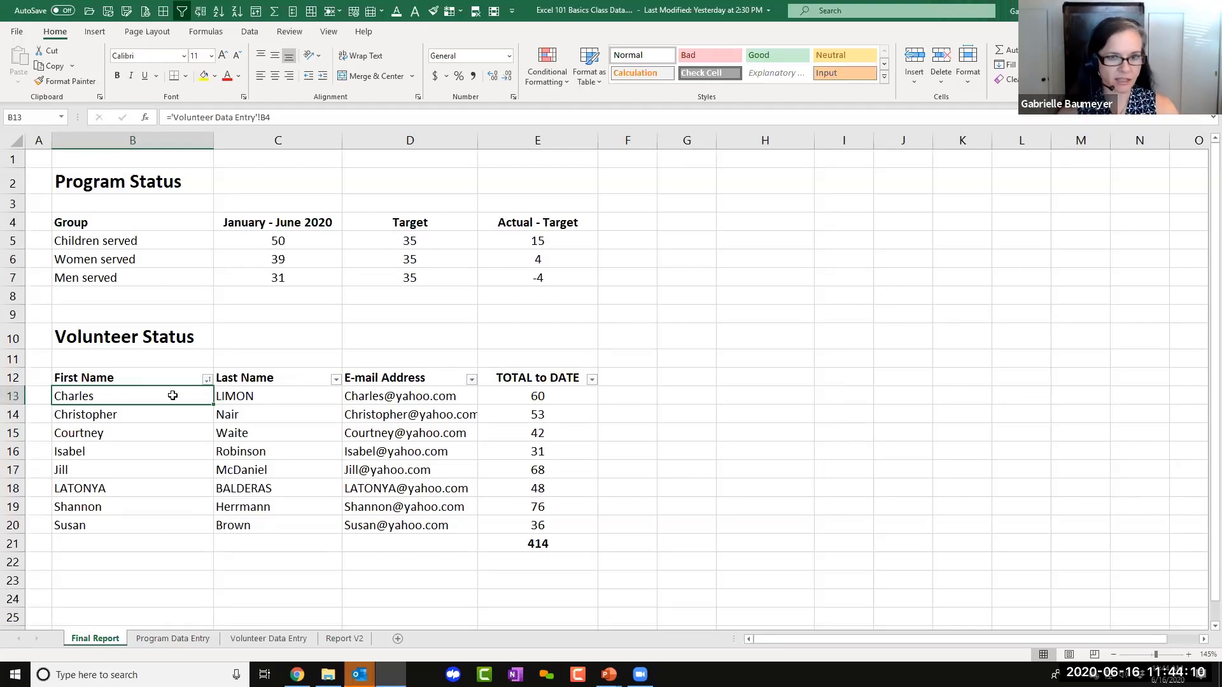
key(alt+Tab)
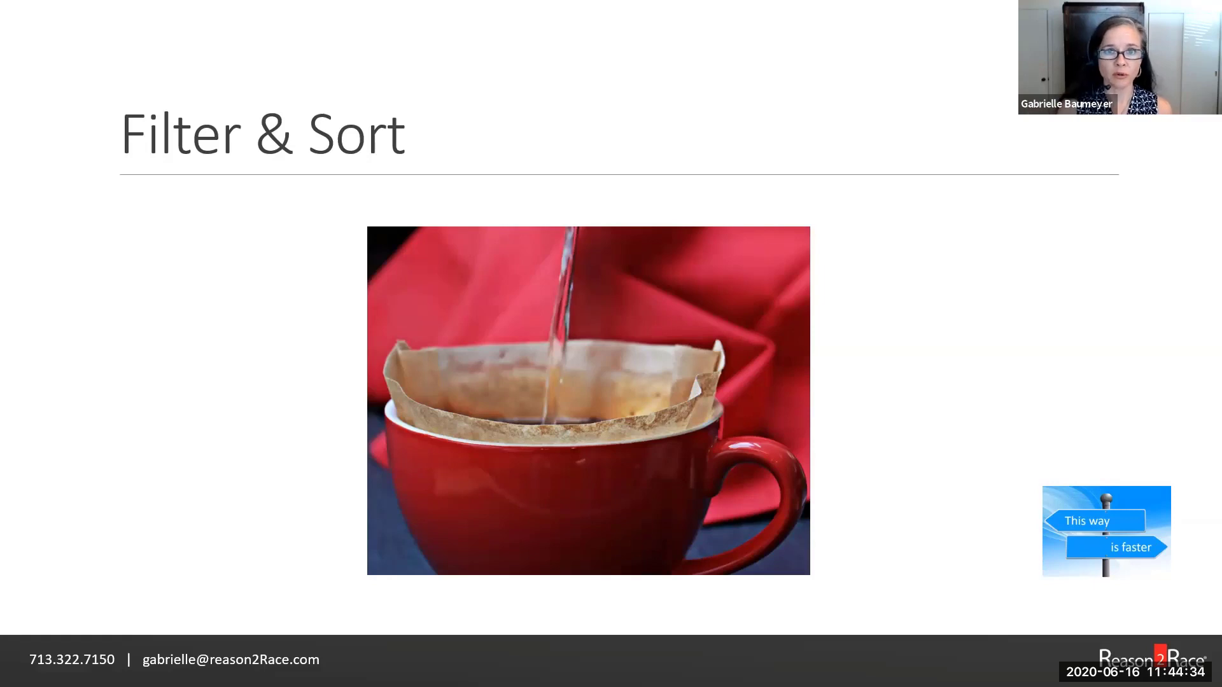
click(709, 407)
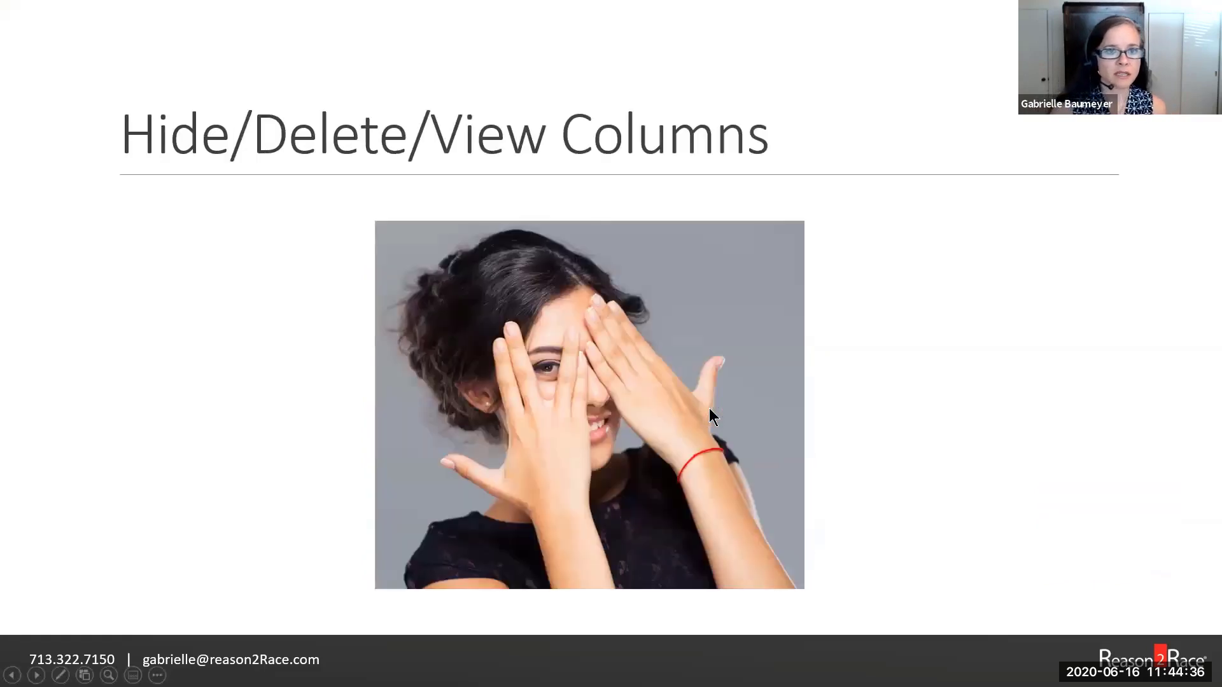
click(884, 525)
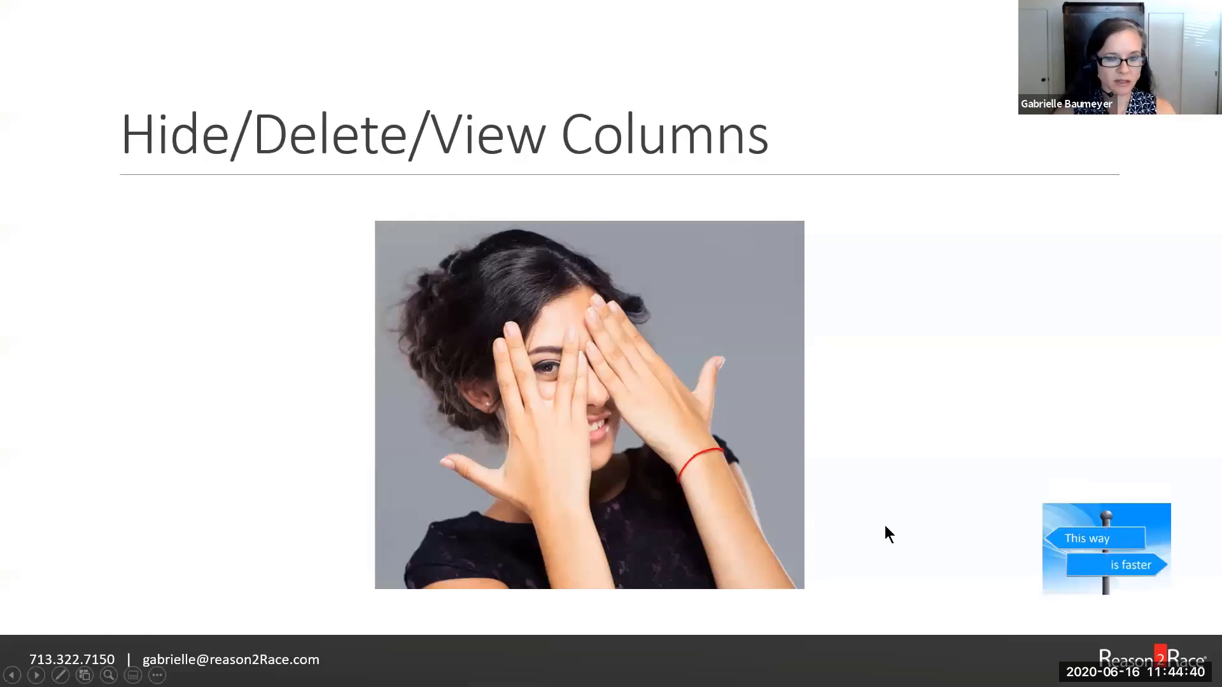
key(alt+Tab)
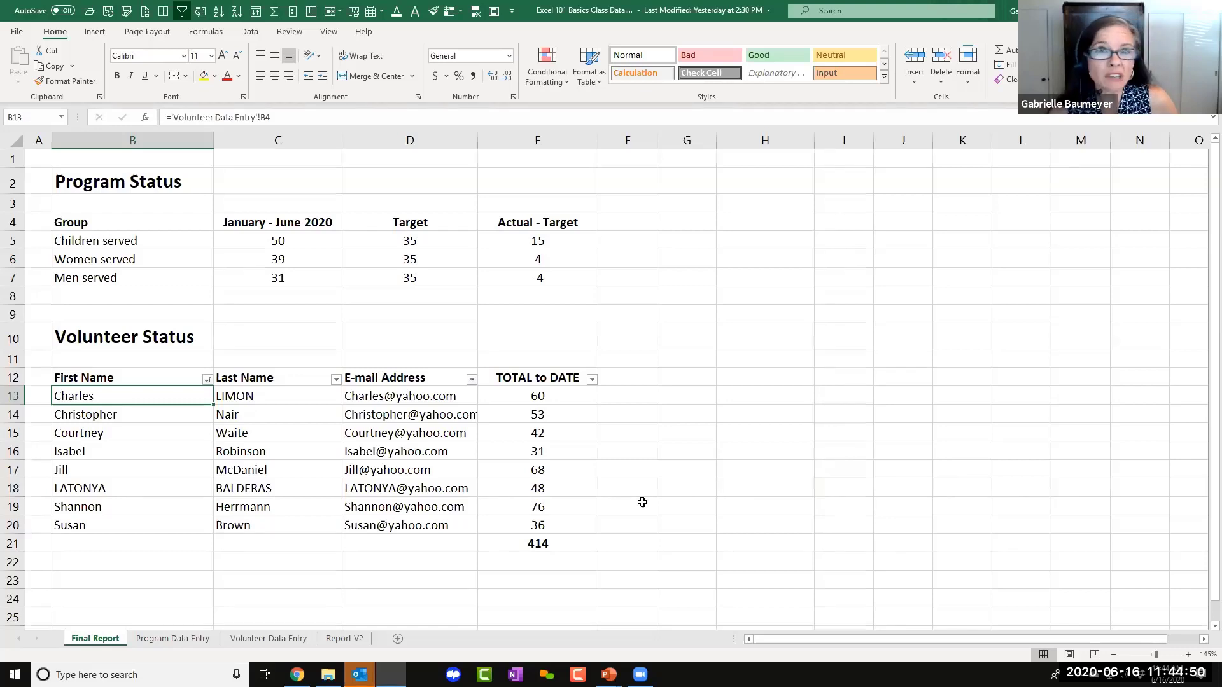
click(432, 377)
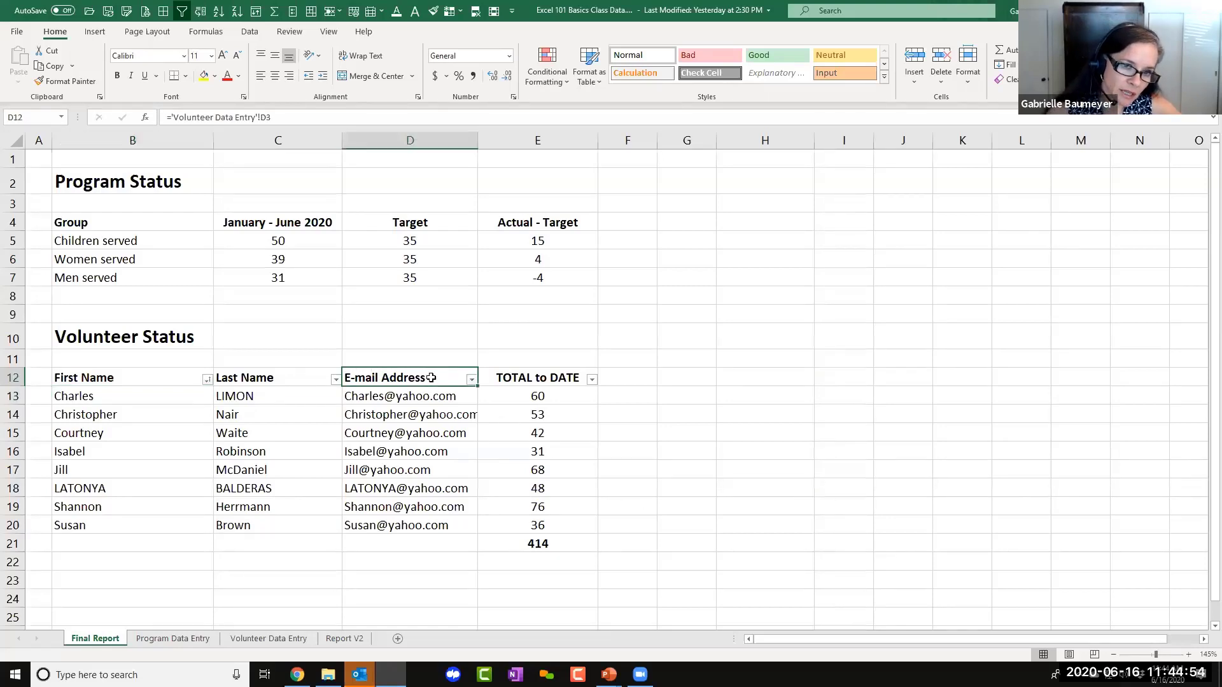
key(alt+Tab)
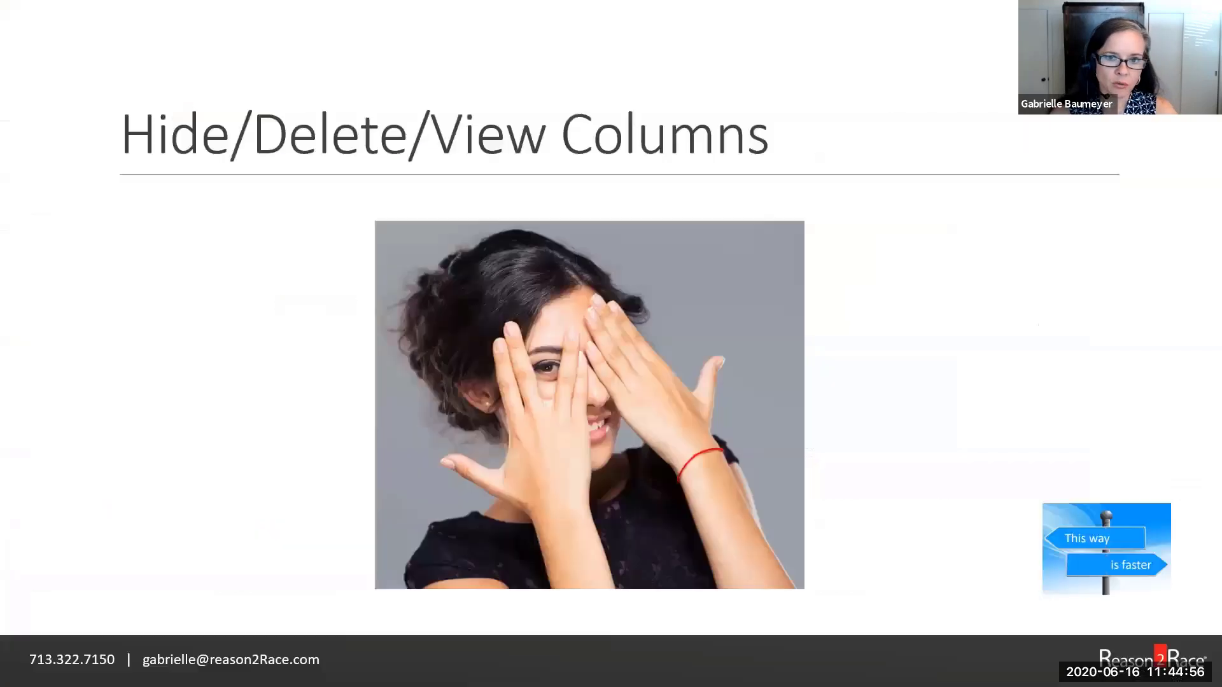
key(Right)
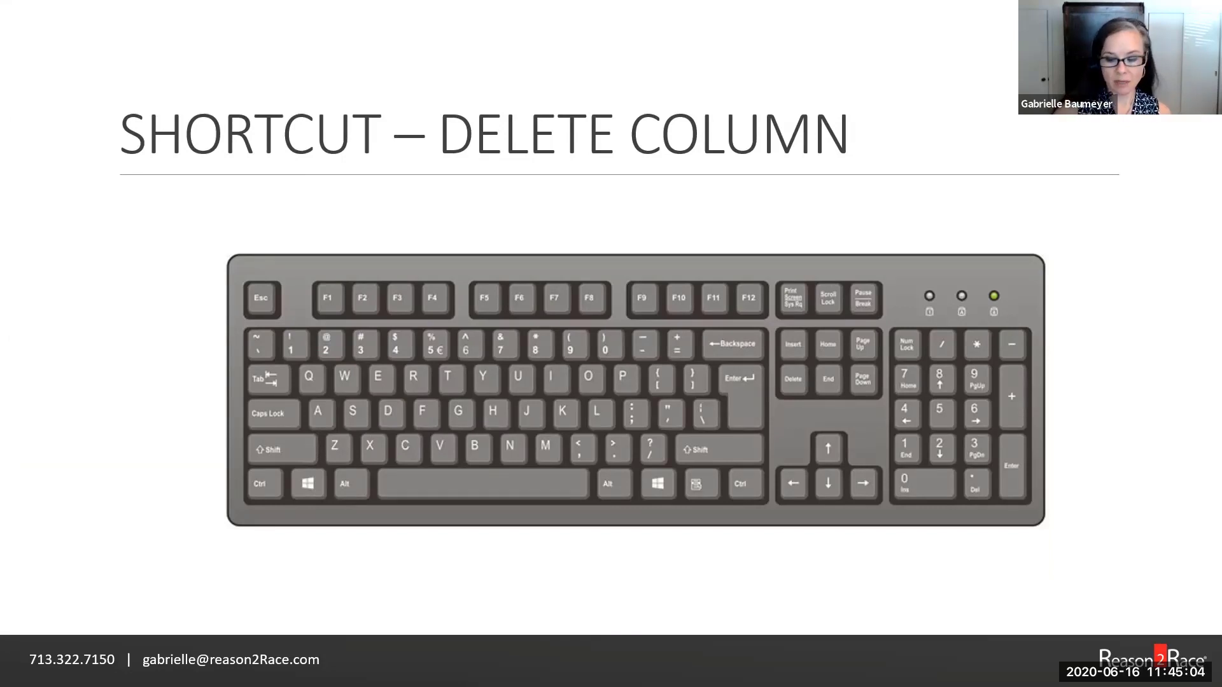
click(660, 582)
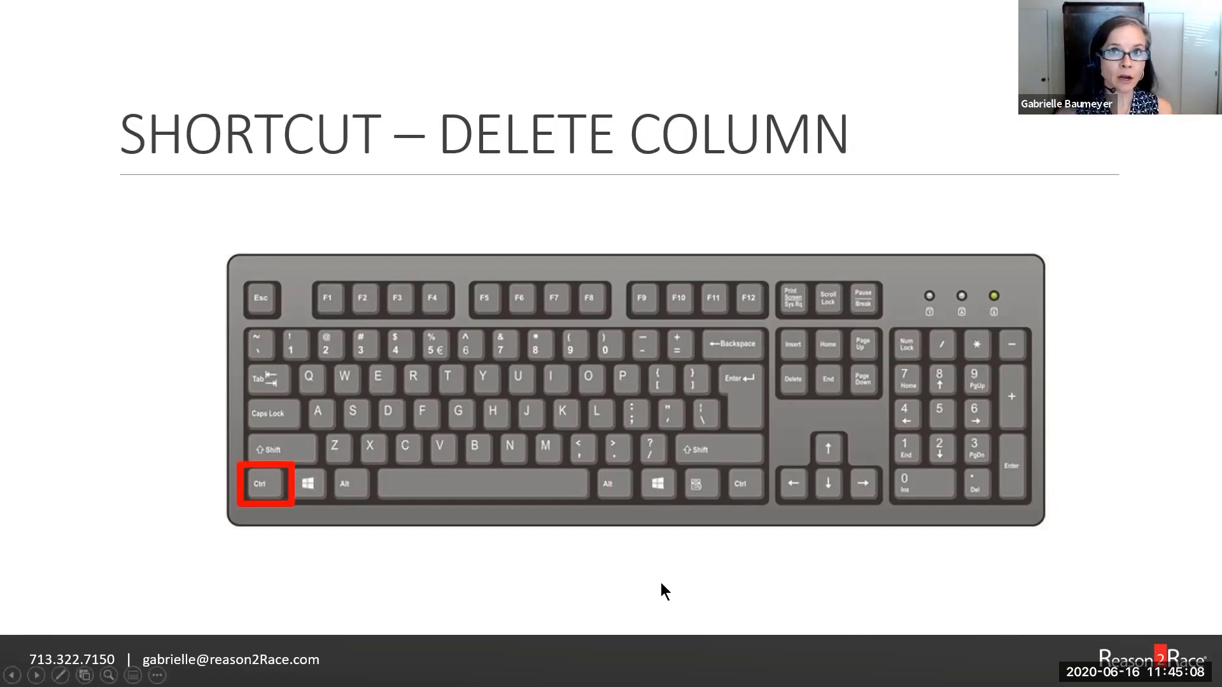
click(661, 583)
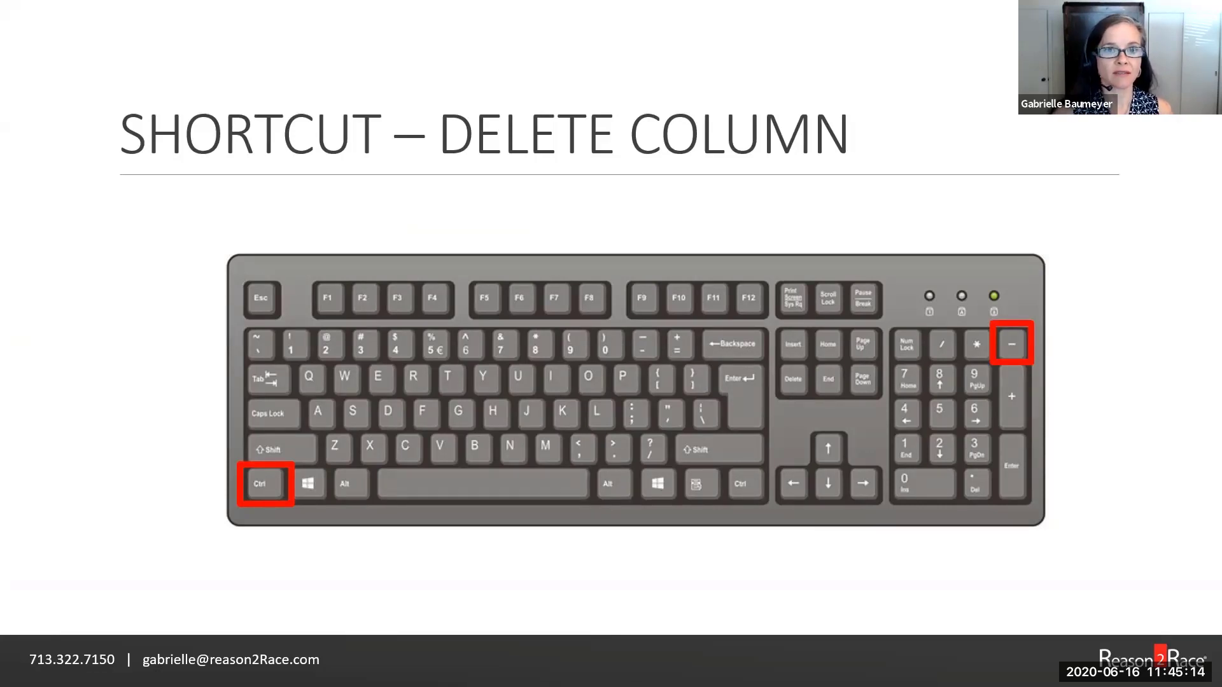
key(Right)
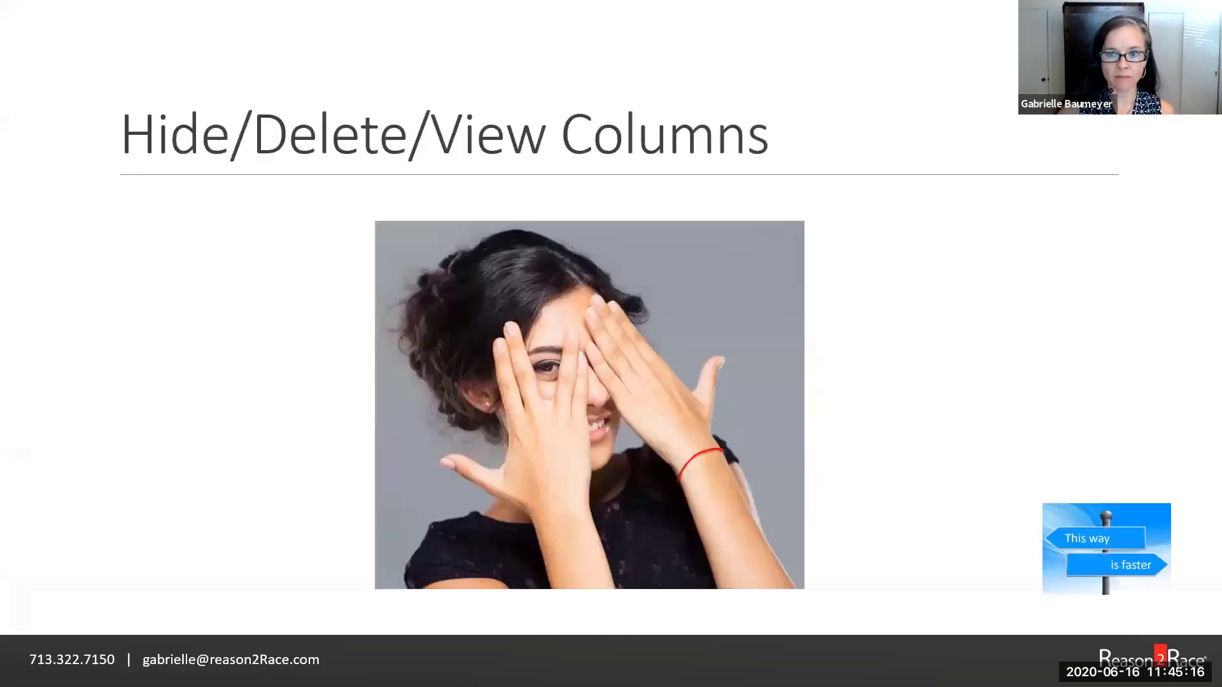
Switch back to the Excel workbook and delete the E-mail Address cells D12:D20 of the volunteer table, shifting cells left.
key(alt+Tab)
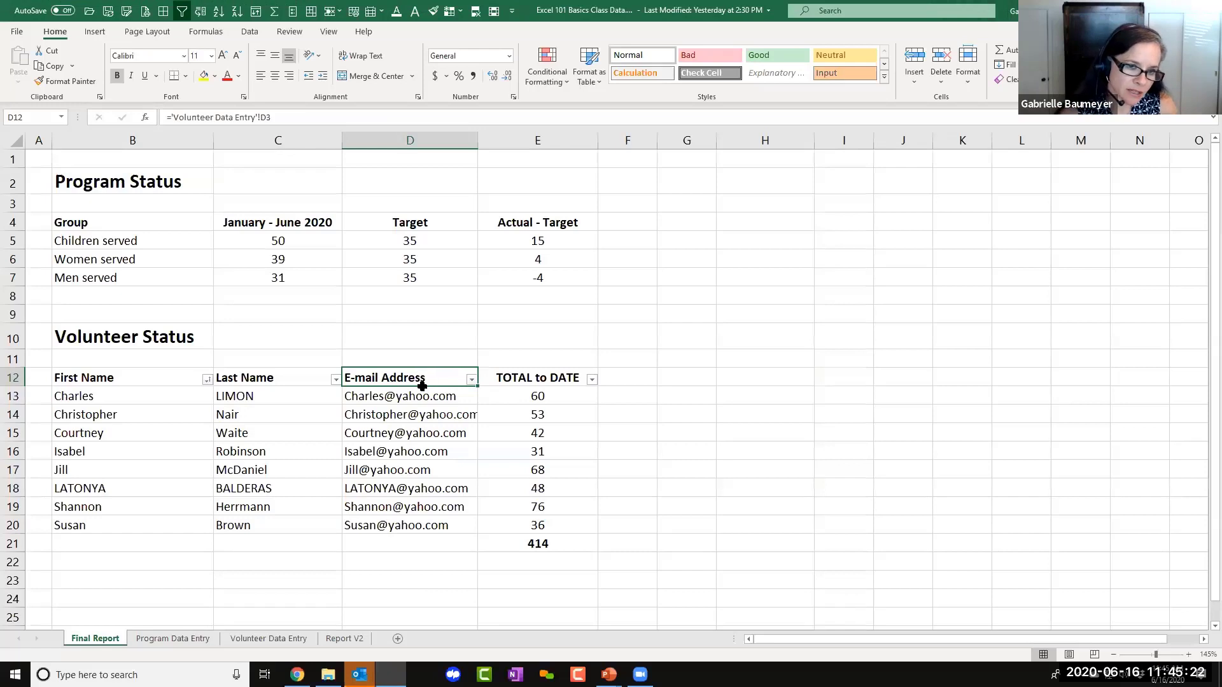
drag(421, 383, 413, 525)
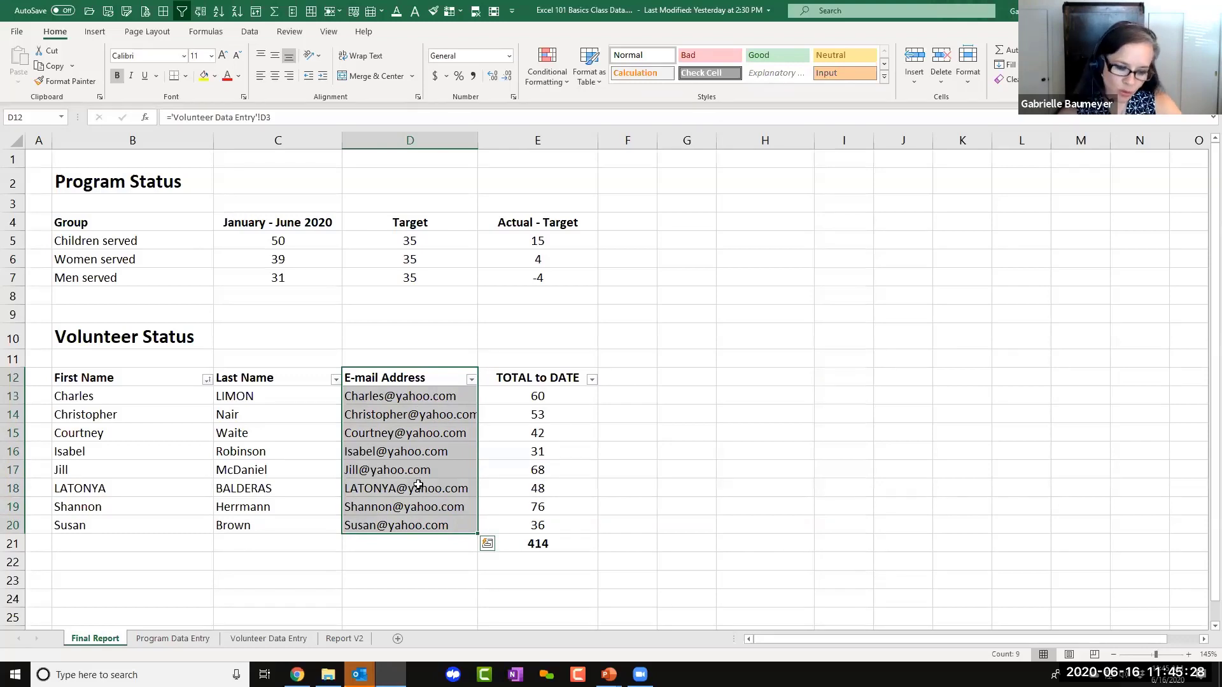
key(ctrl+minus)
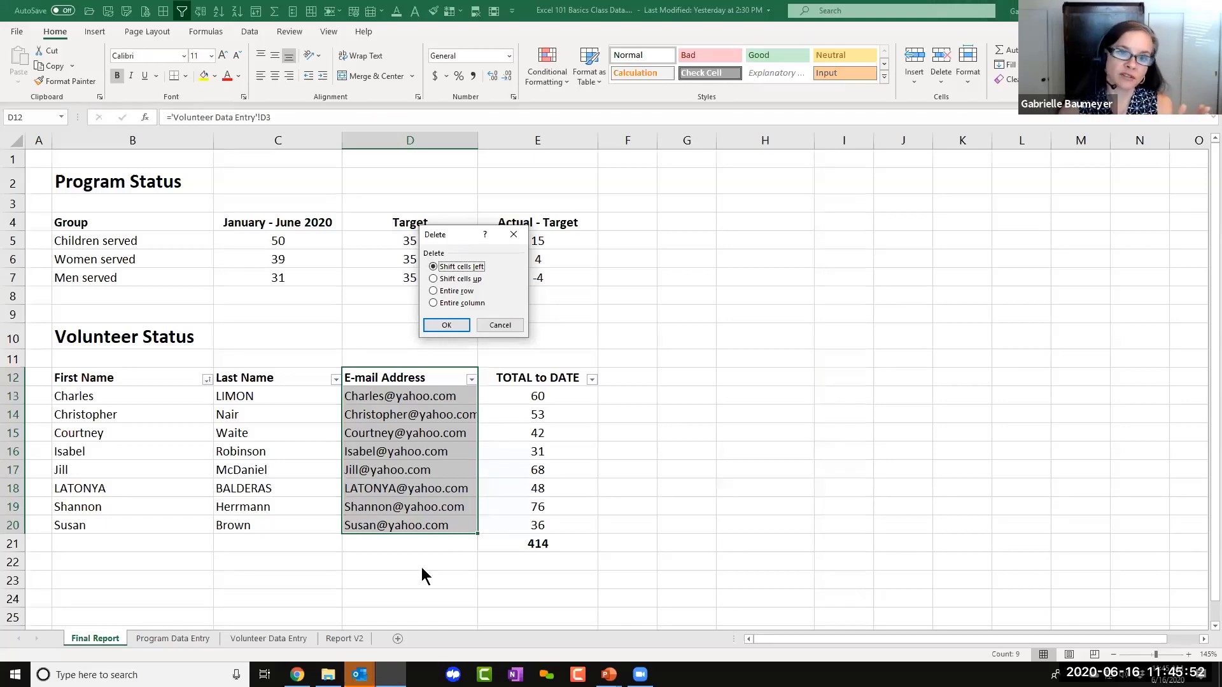
click(446, 325)
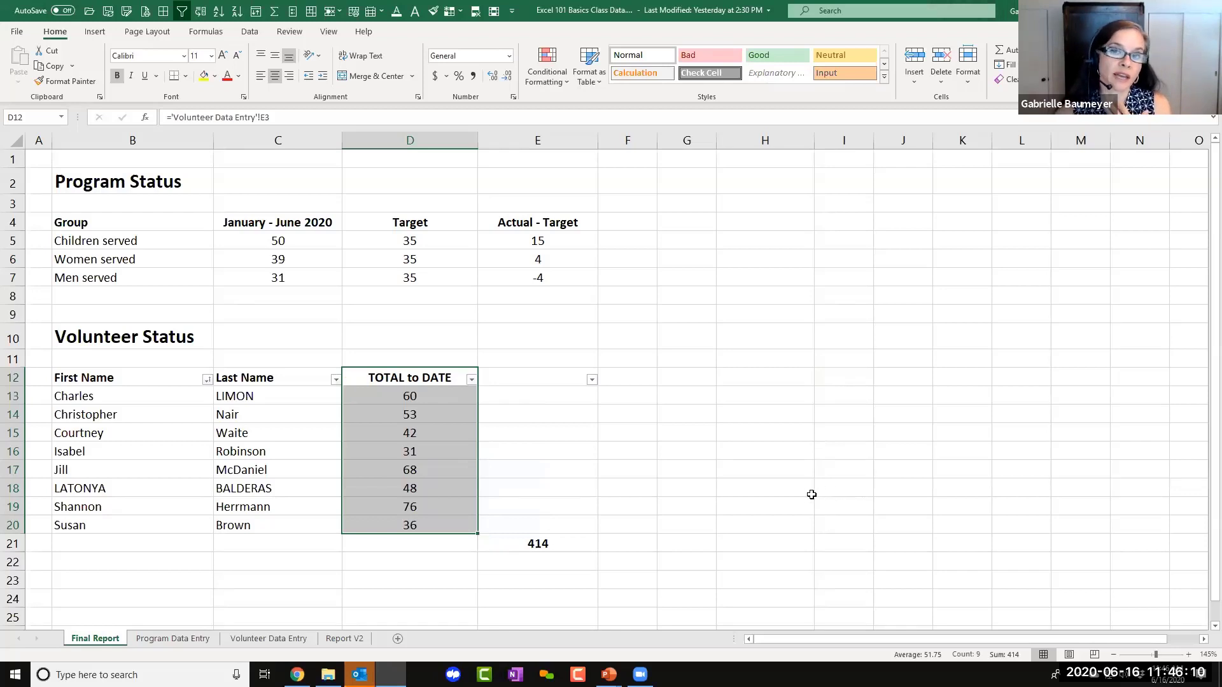
Enter the letter h in each of the cells H5 to H9 as sample data.
click(764, 244)
text(h )
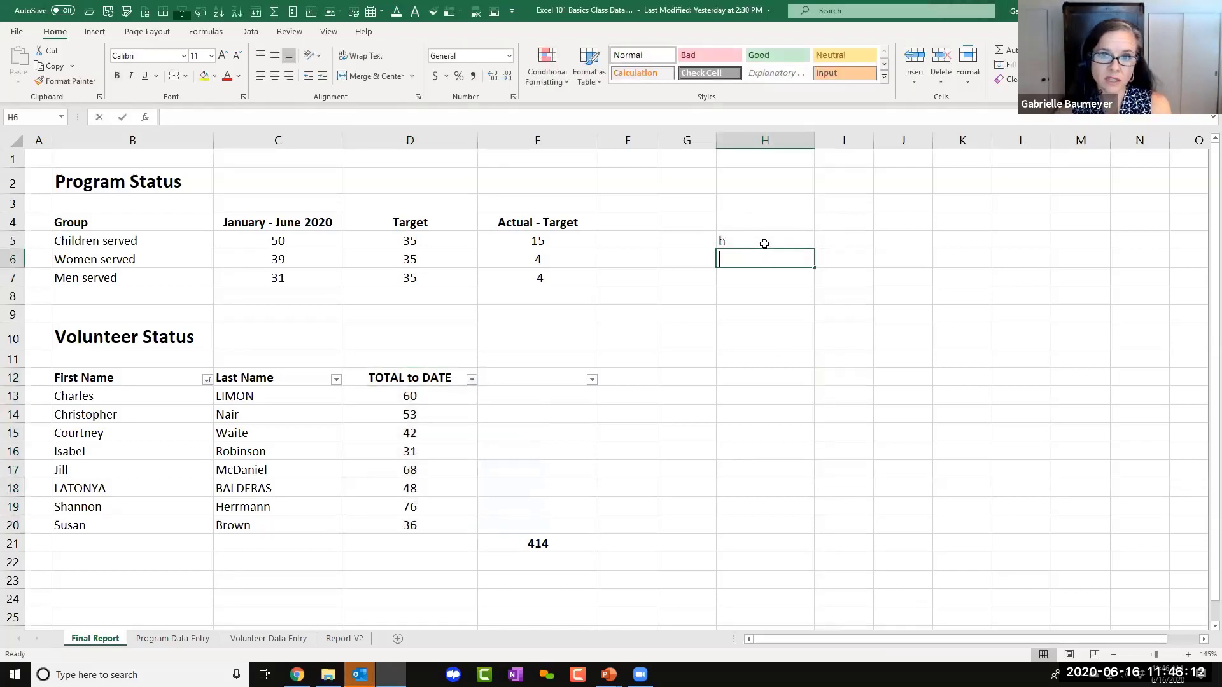
text(h h h h)
click(969, 311)
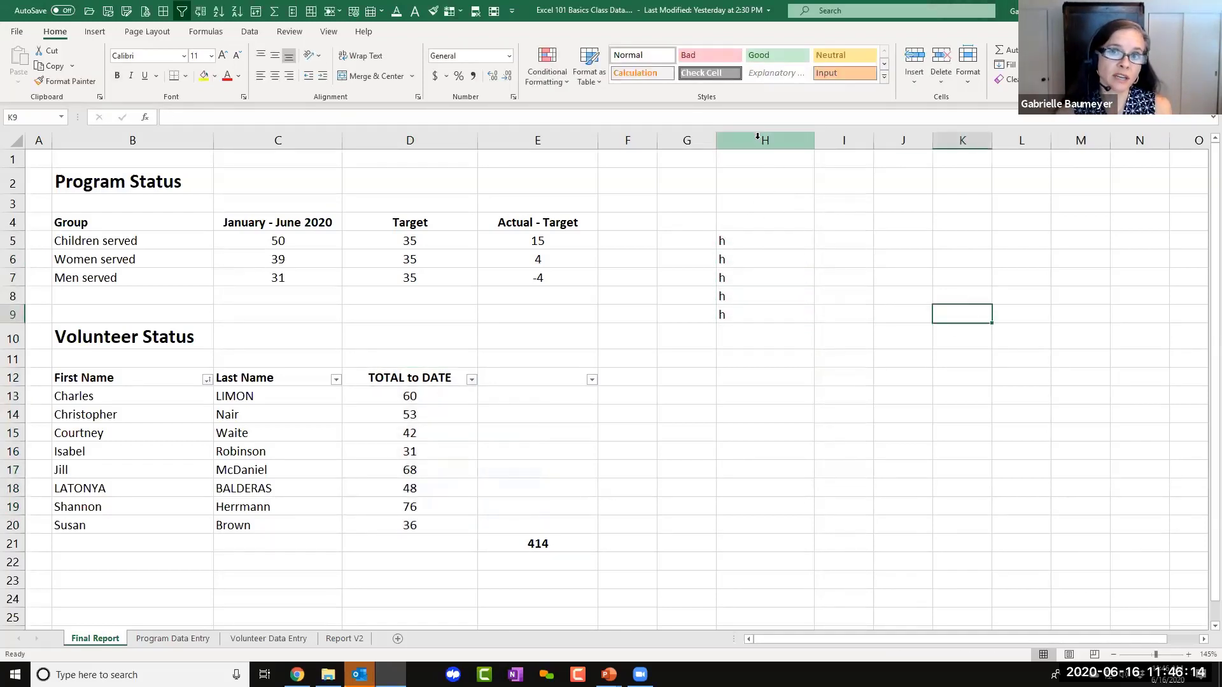
Delete the entire column H holding the sample letters.
click(758, 139)
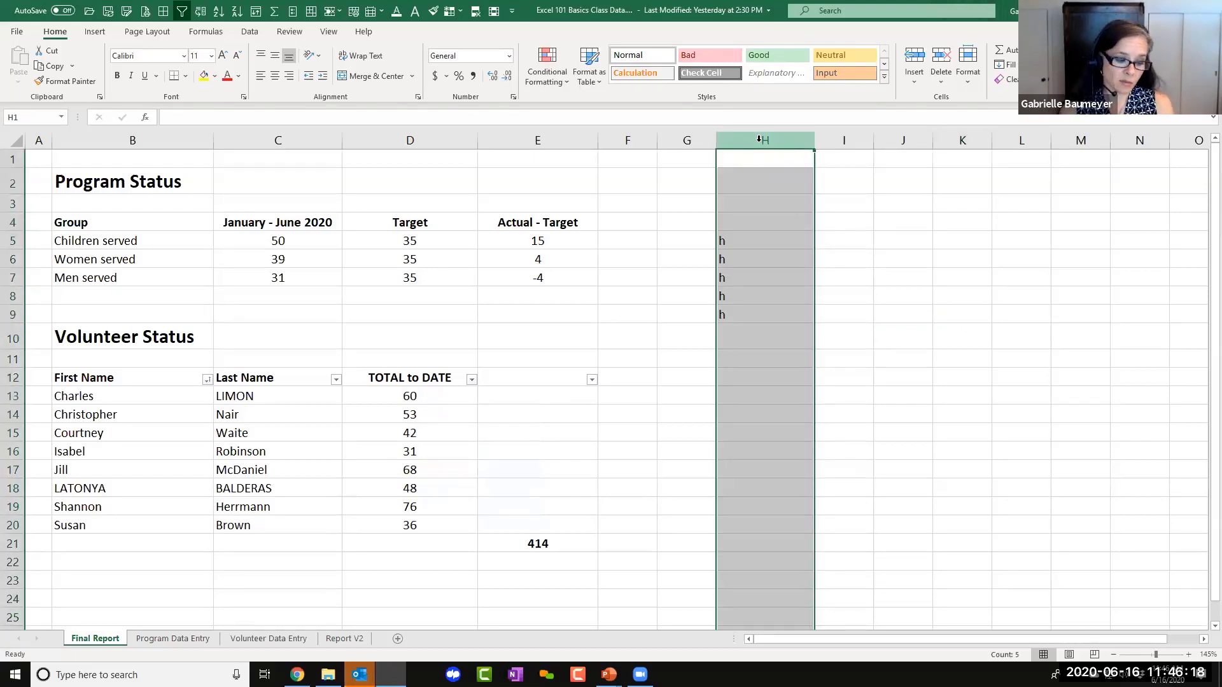
key(ctrl+minus)
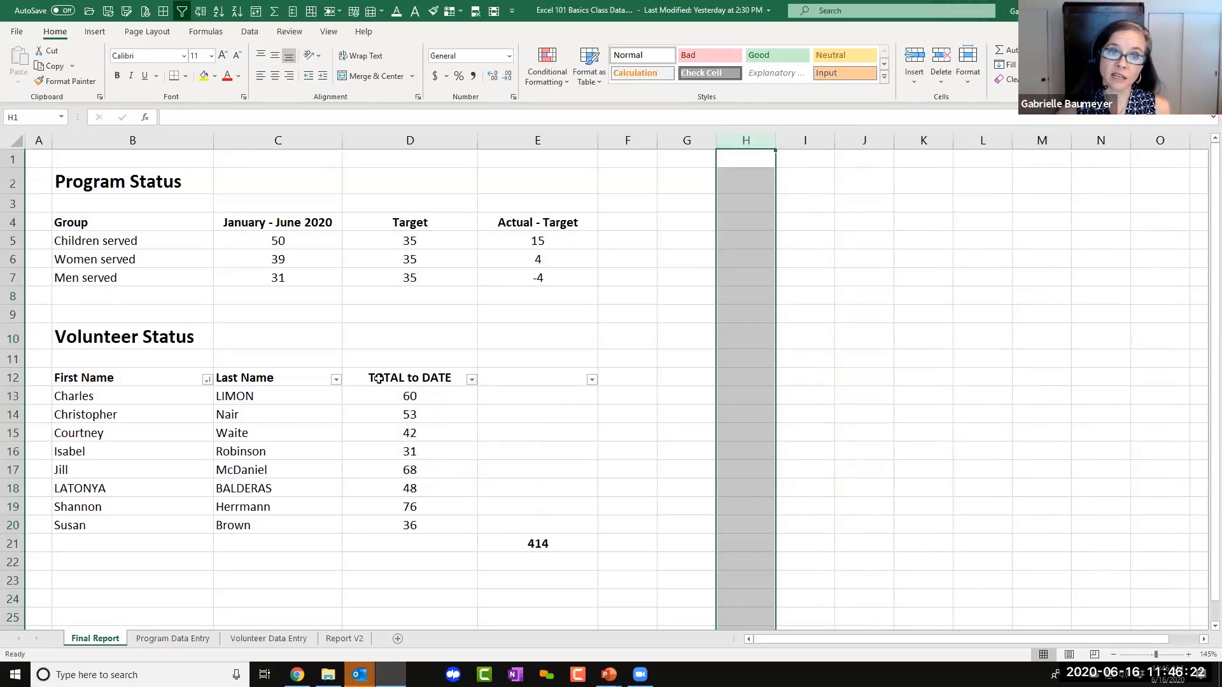
drag(377, 381, 375, 520)
click(682, 453)
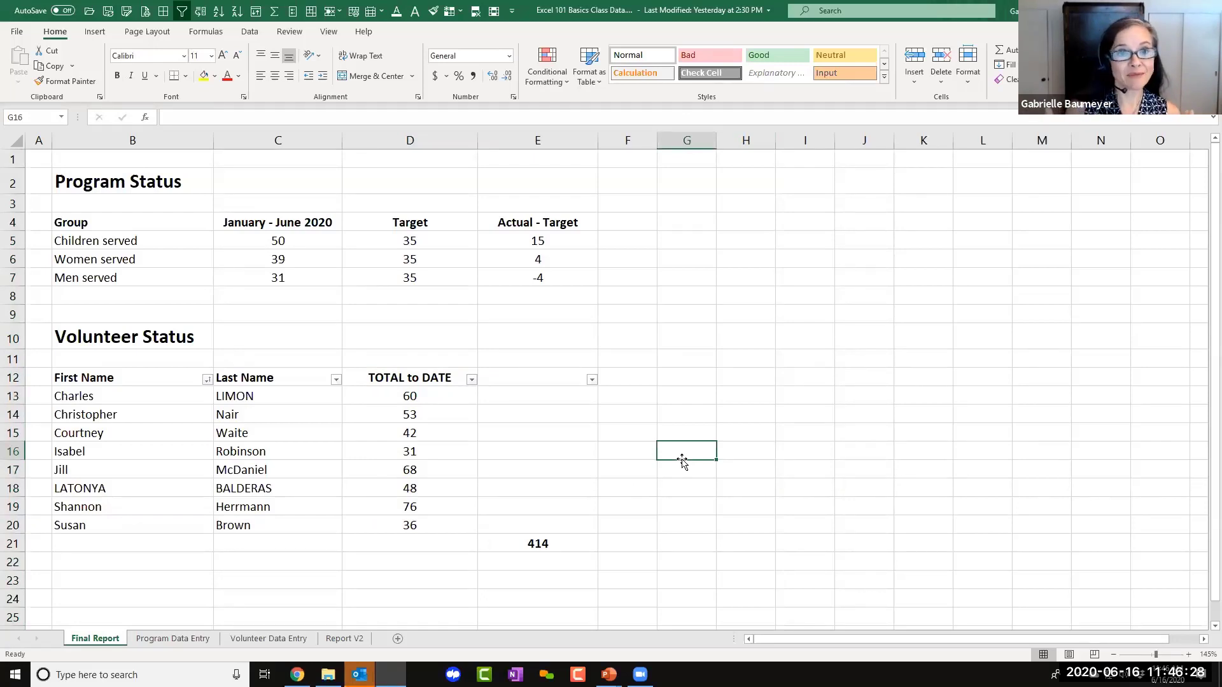
Insert an empty column before the Target column and delete it again.
click(449, 141)
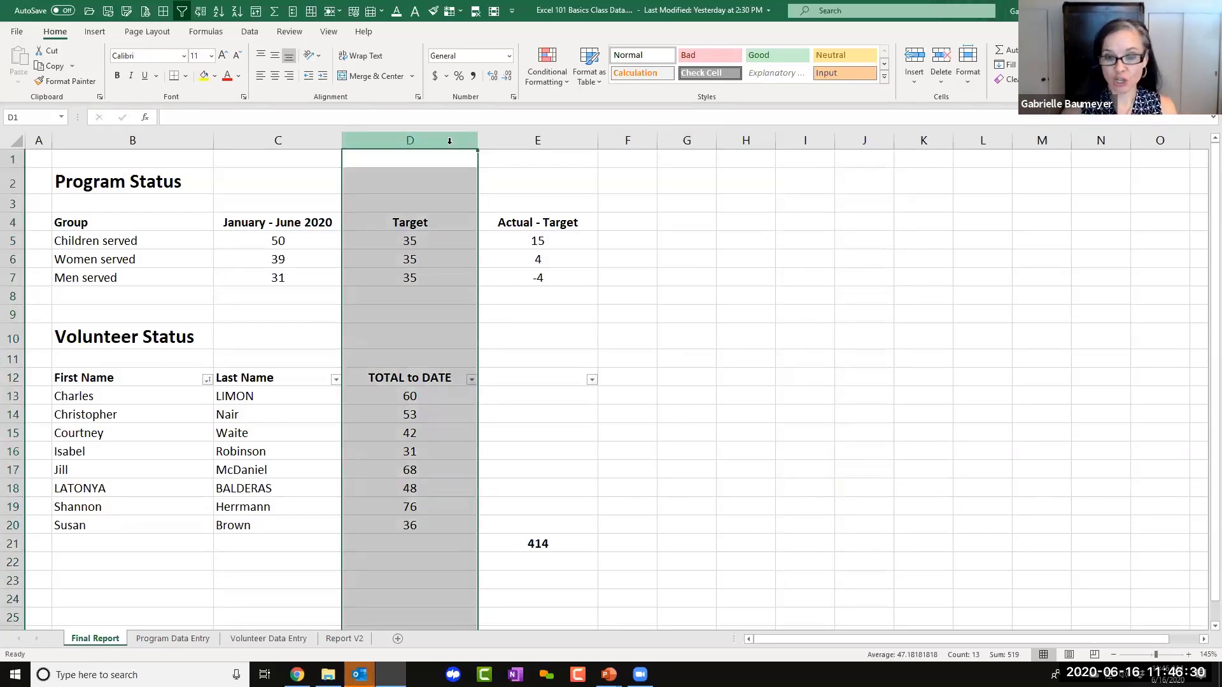
key(ctrl+plus)
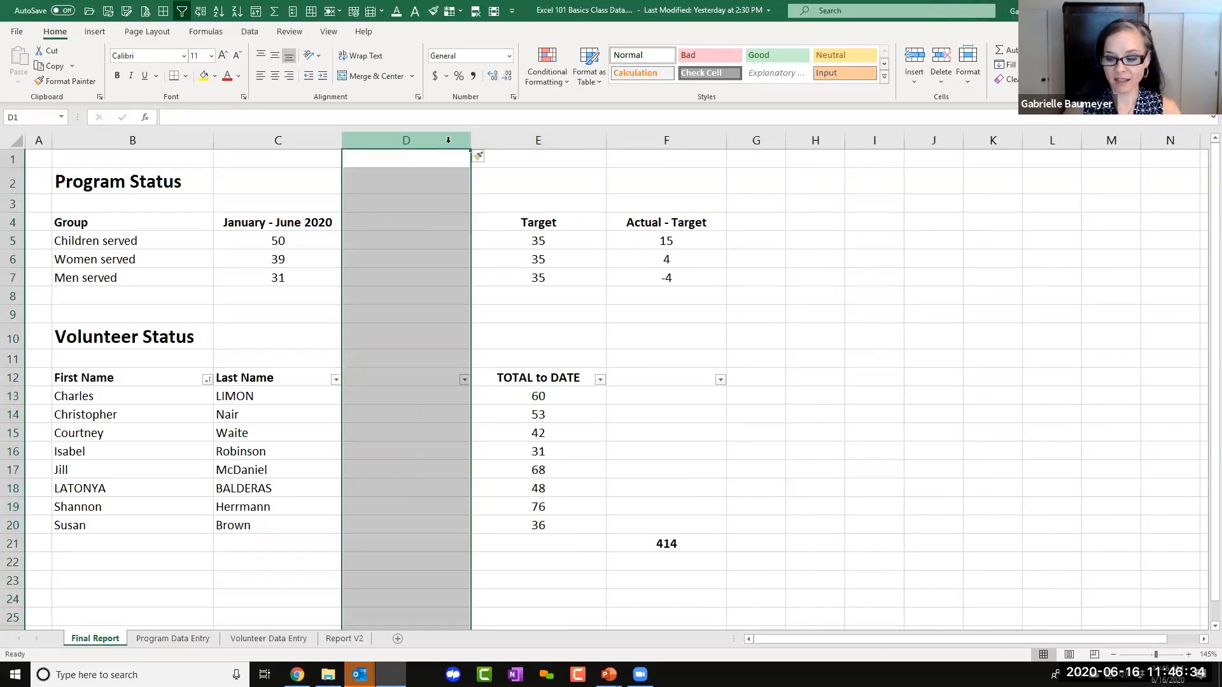
key(ctrl+minus)
click(734, 393)
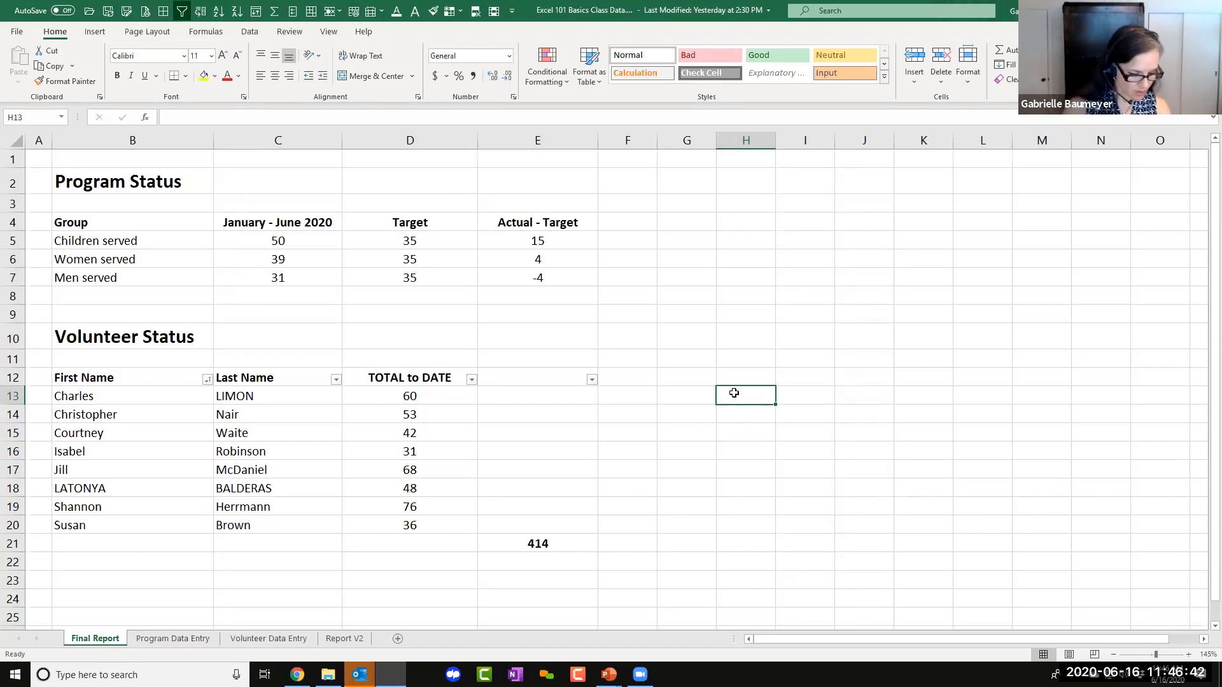
View the Hide/Delete/View Columns slide and return to the workbook to look at the Hide and Unhide options for column E.
key(alt+Tab)
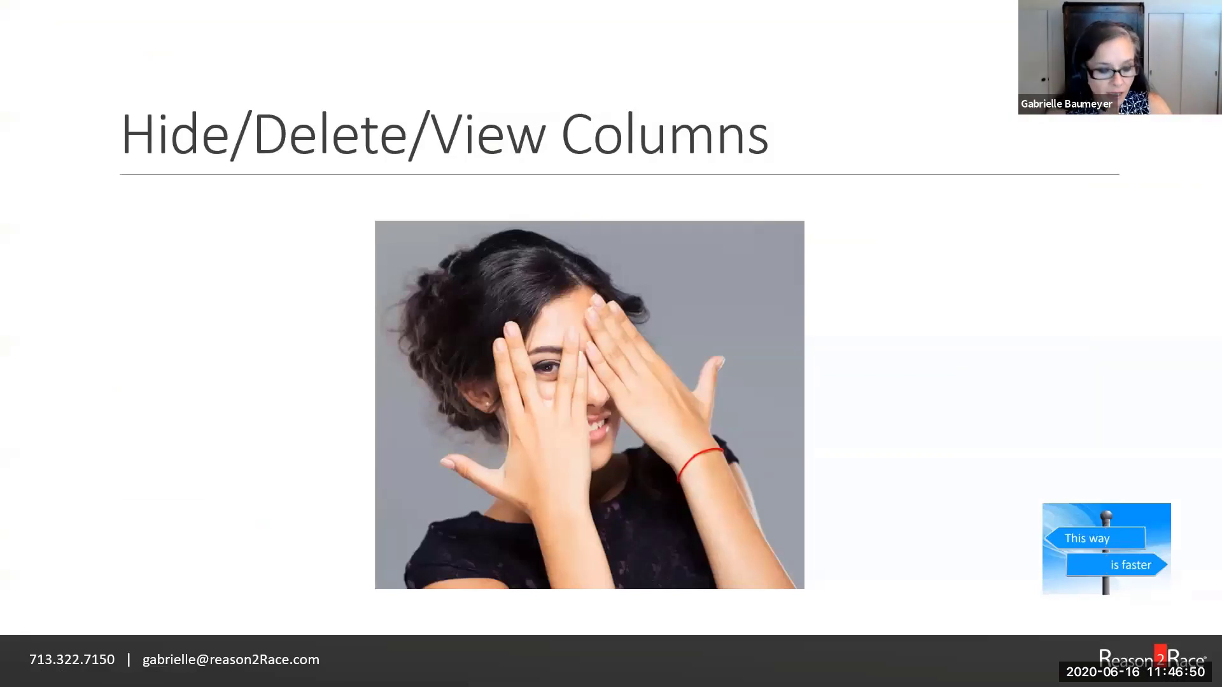
key(alt+Tab)
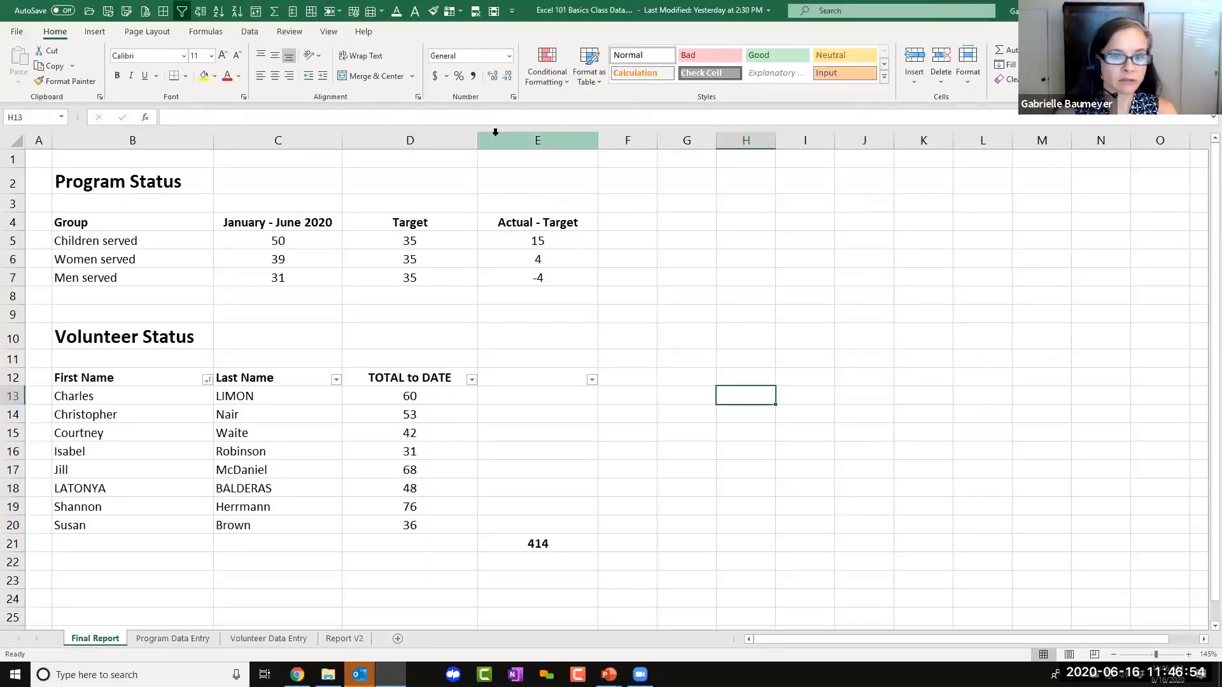
right_click(531, 143)
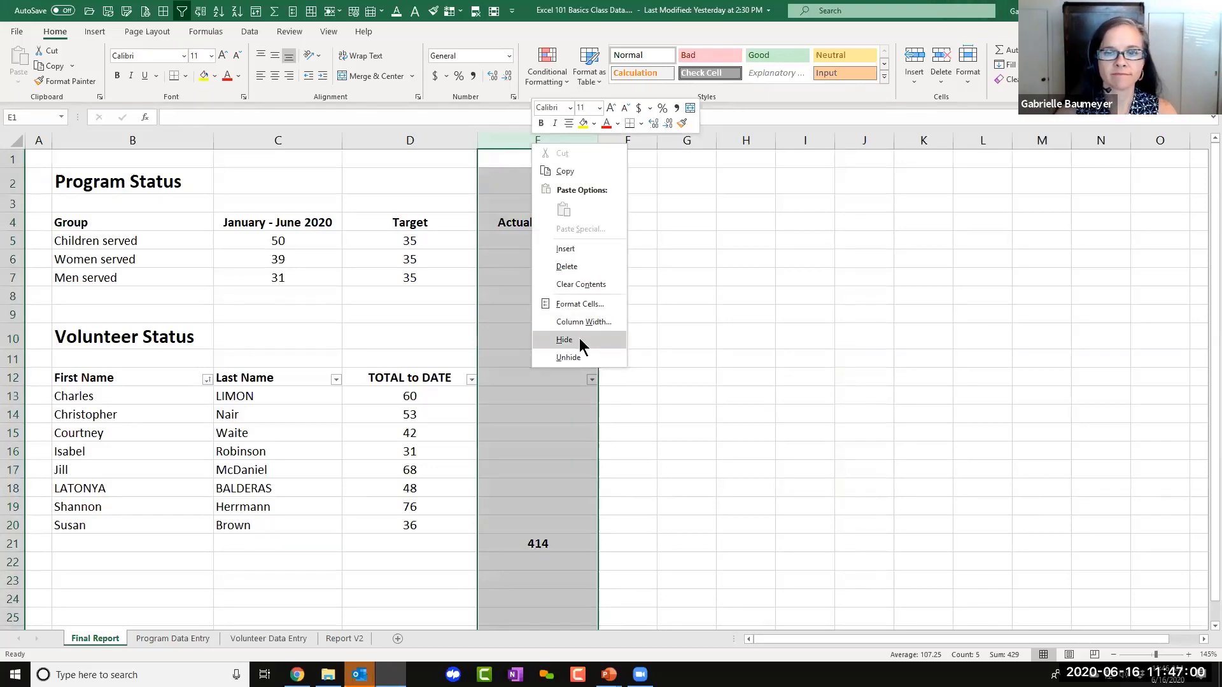
click(624, 465)
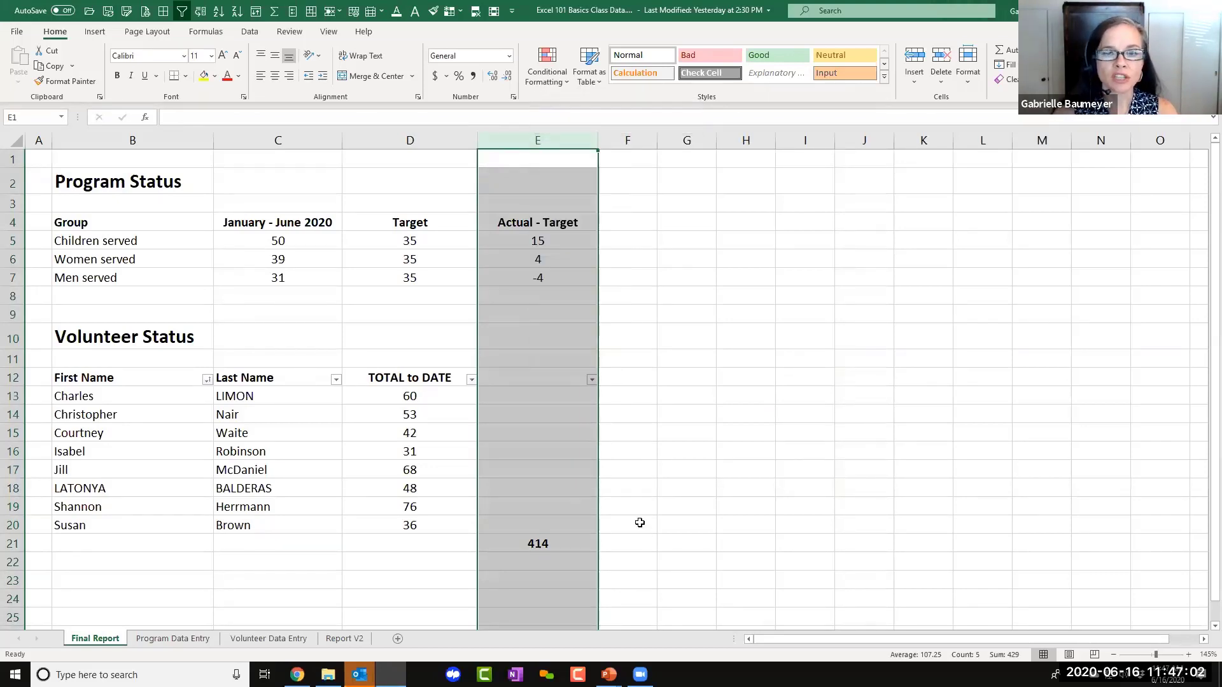
click(652, 481)
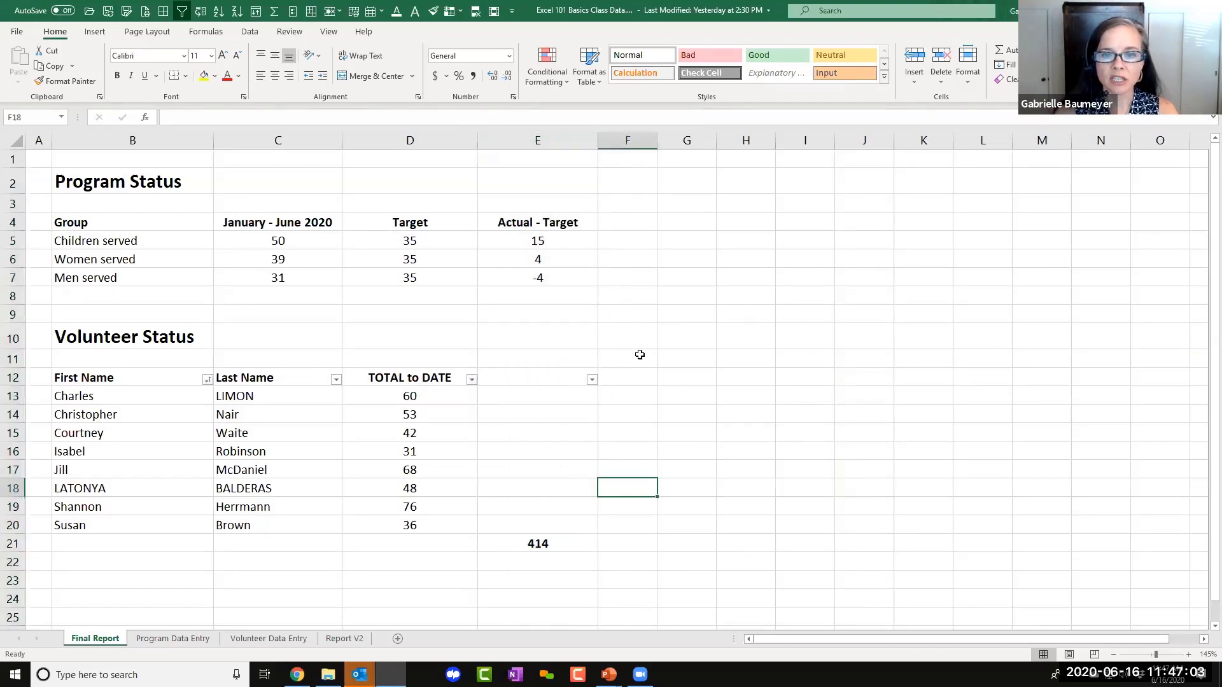
Clear the total in cell E21 and enter a centred, bold sum of D13:D20 in cell D21.
click(582, 546)
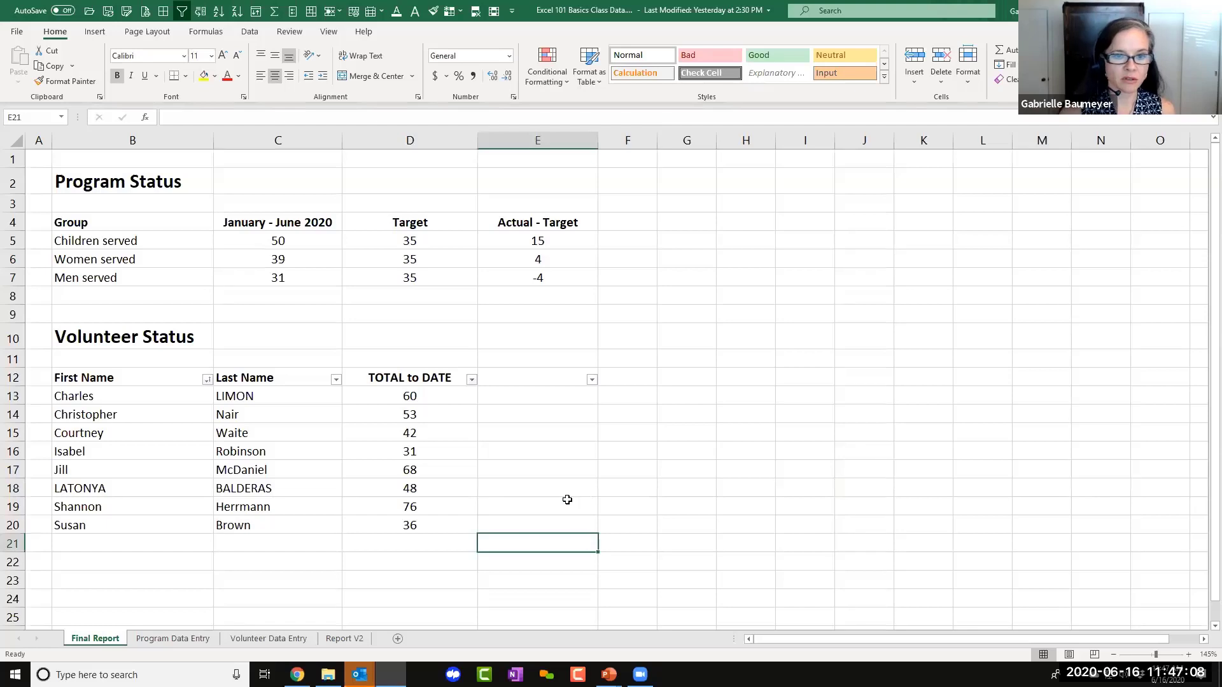
drag(467, 393, 455, 545)
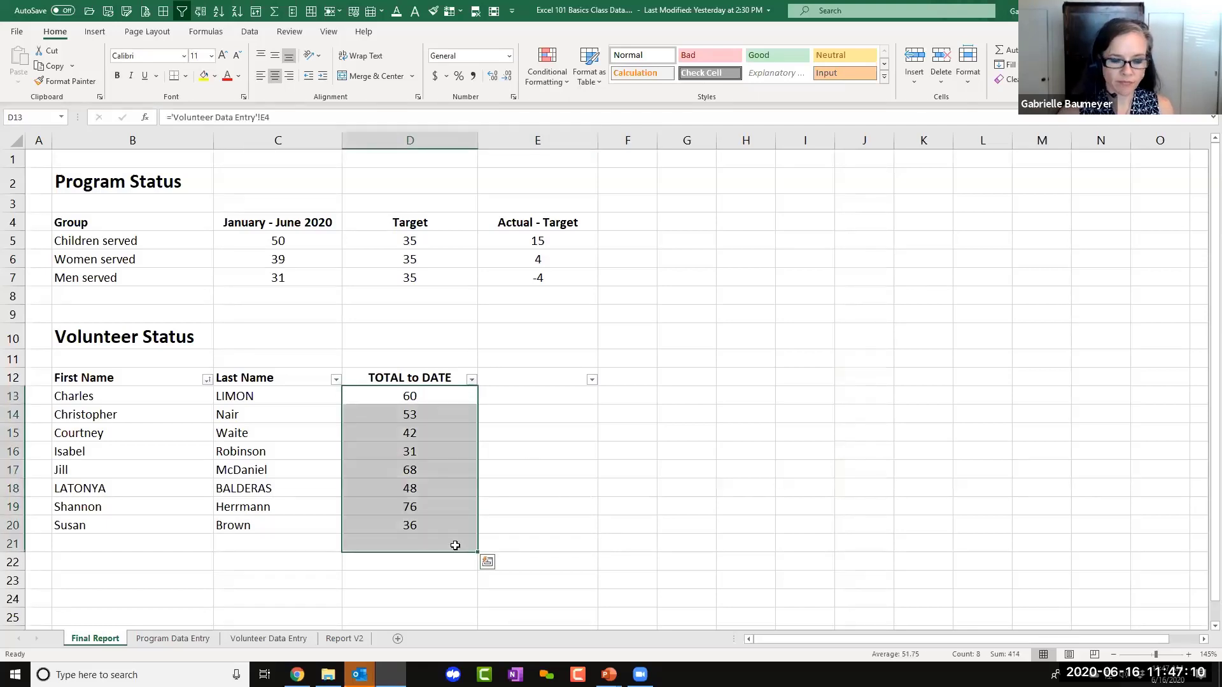
key(alt+equal)
click(464, 547)
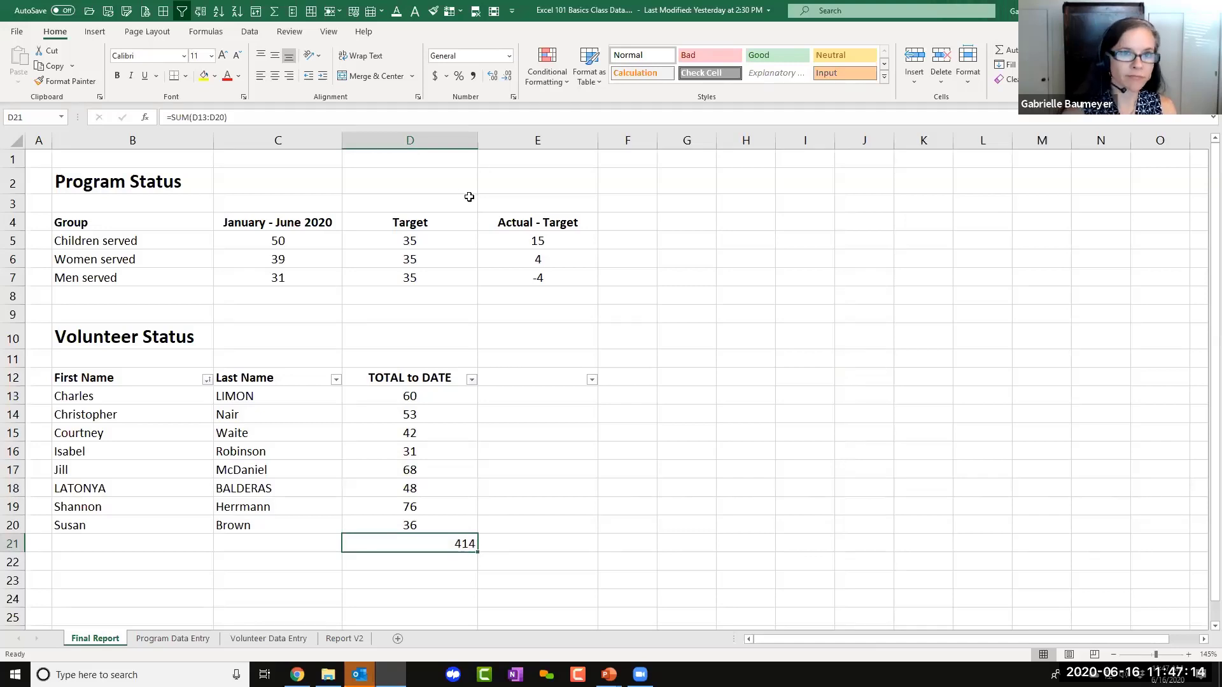
click(277, 75)
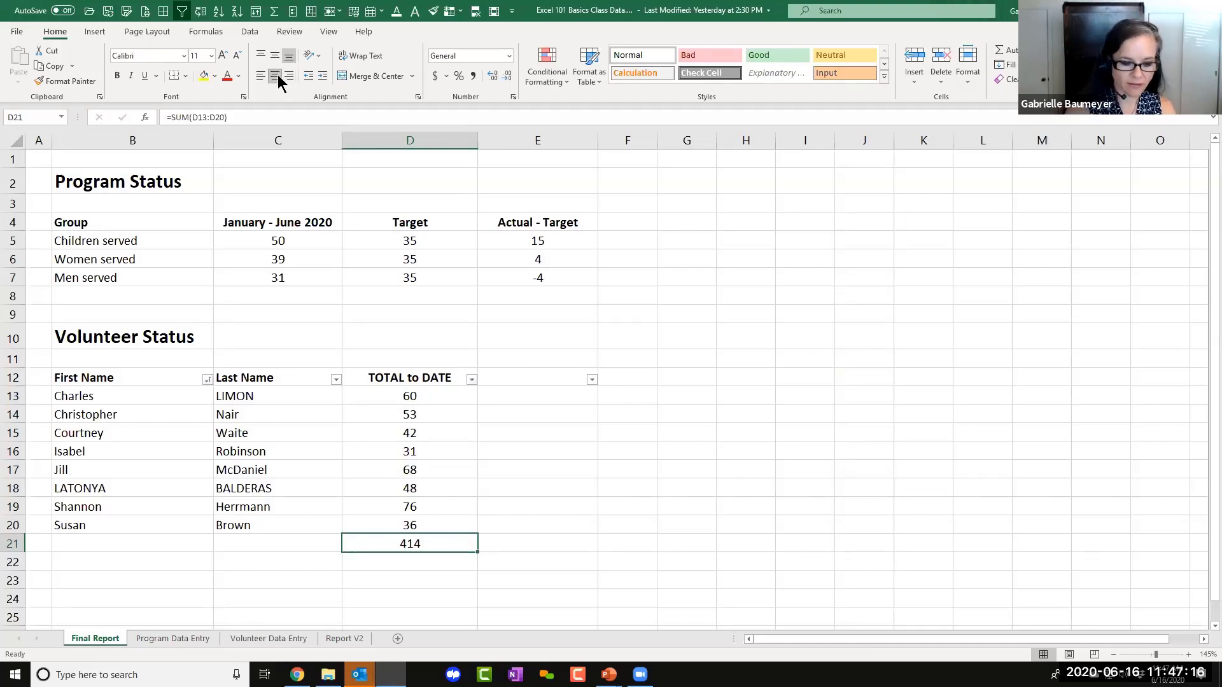
key(ctrl+b)
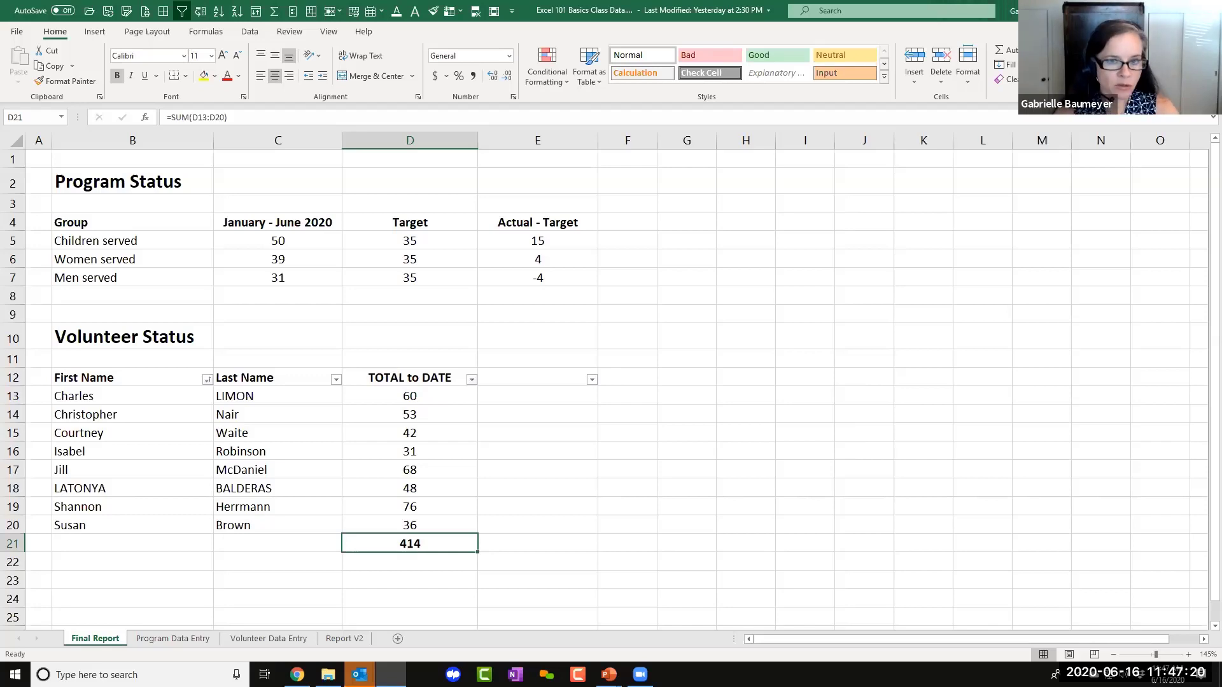
Switch to the PowerPoint slide show and review the Final Two-Part Report and Number & Conditional Formatting slides.
key(alt+Tab)
key(alt+Tab)
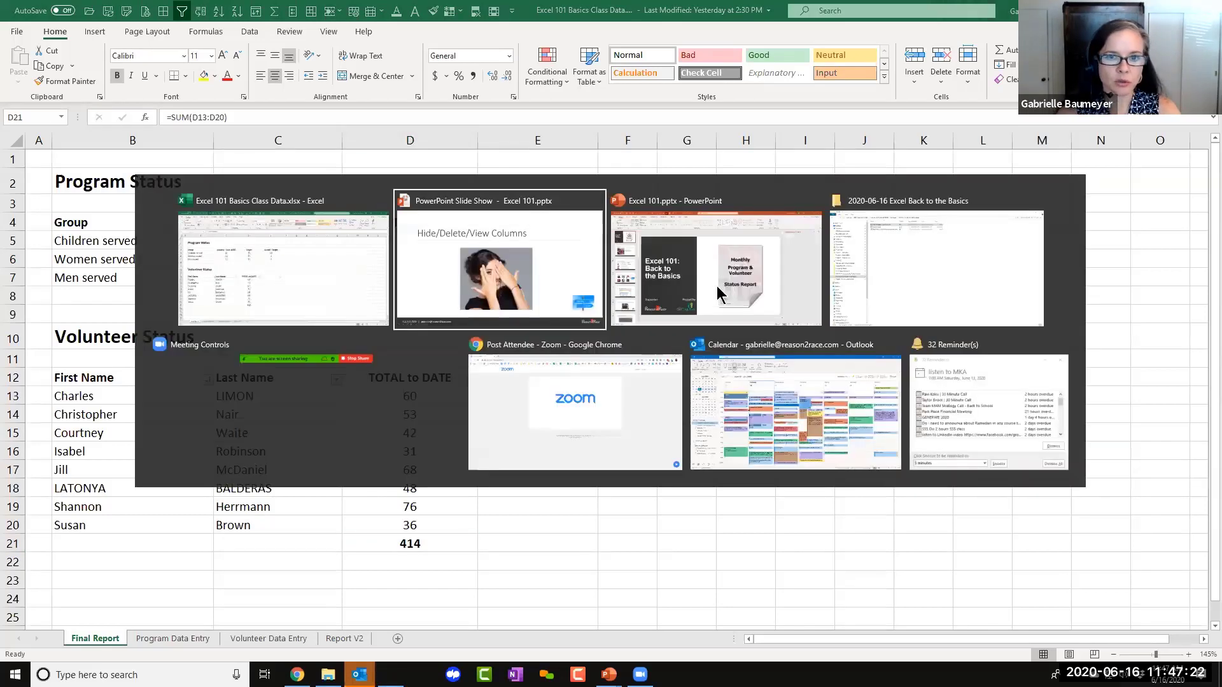
key(Right)
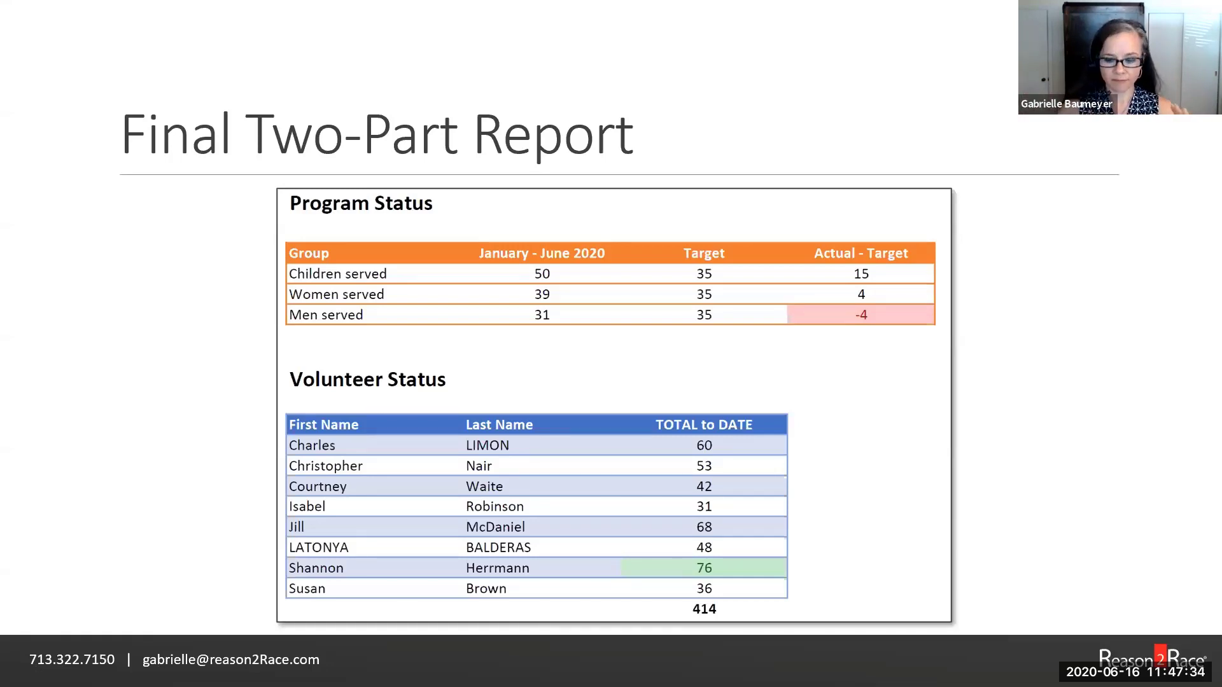
key(Right)
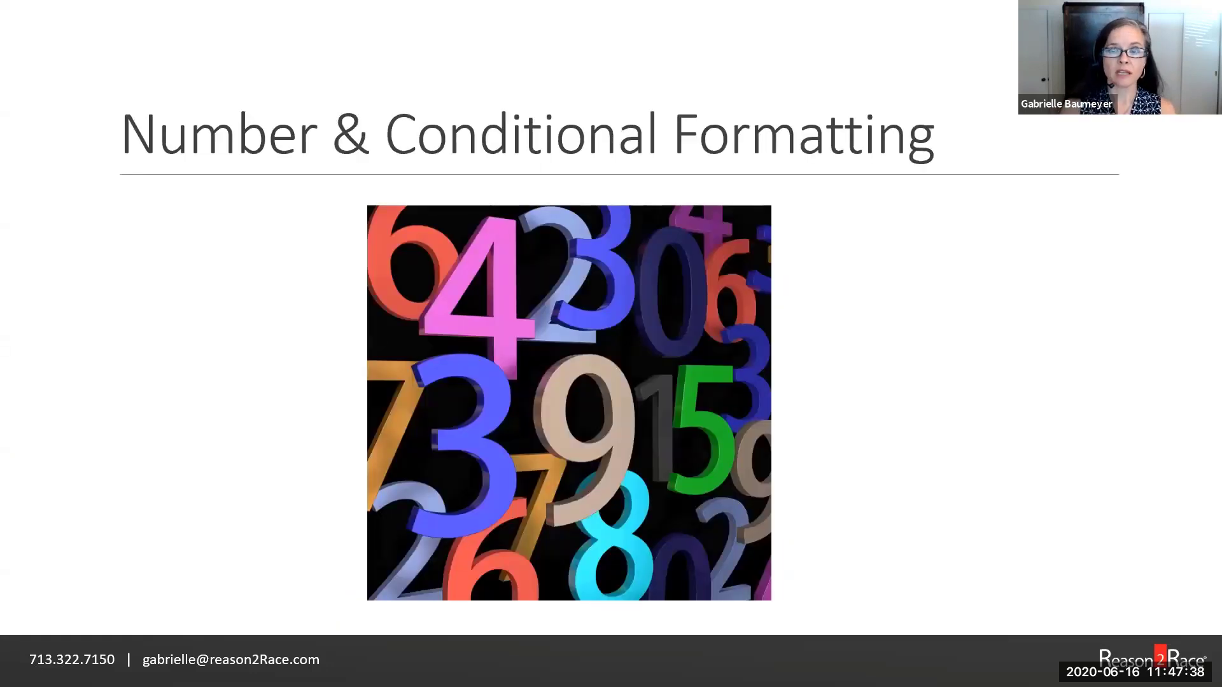
key(Right)
key(Left)
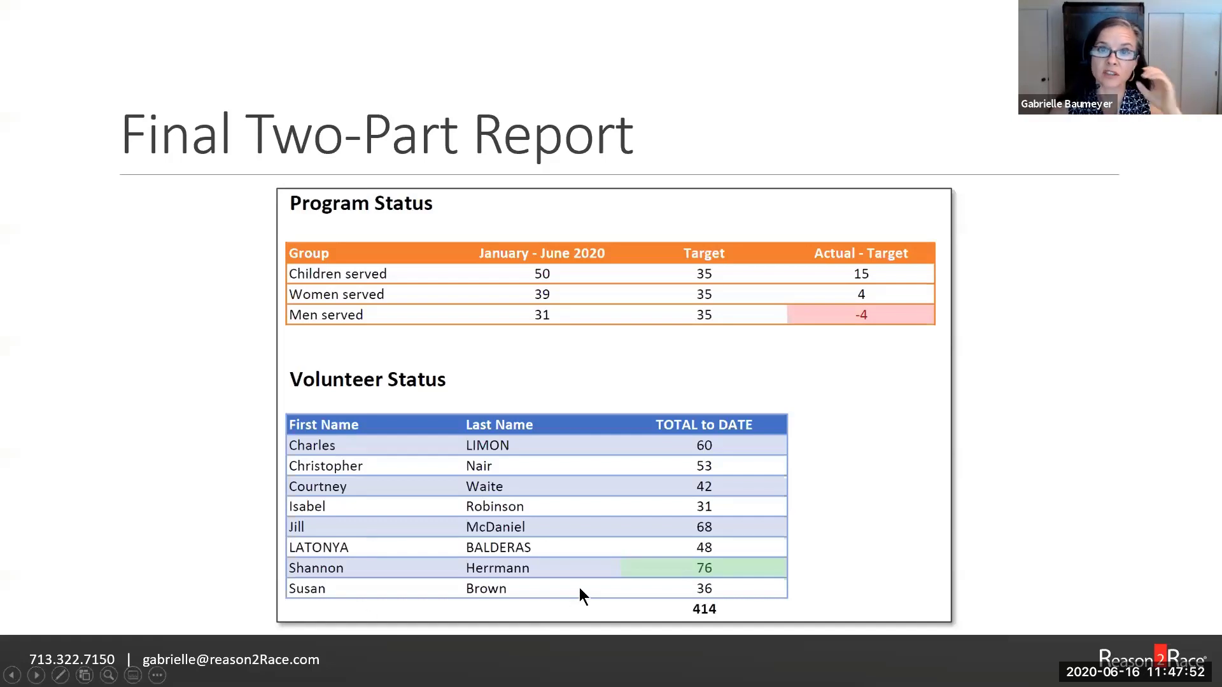
Switch back to Excel and conditionally format the Men served Actual - Target cell with Light Red Fill with Dark Red Text for values less than 0.
key(alt+Tab)
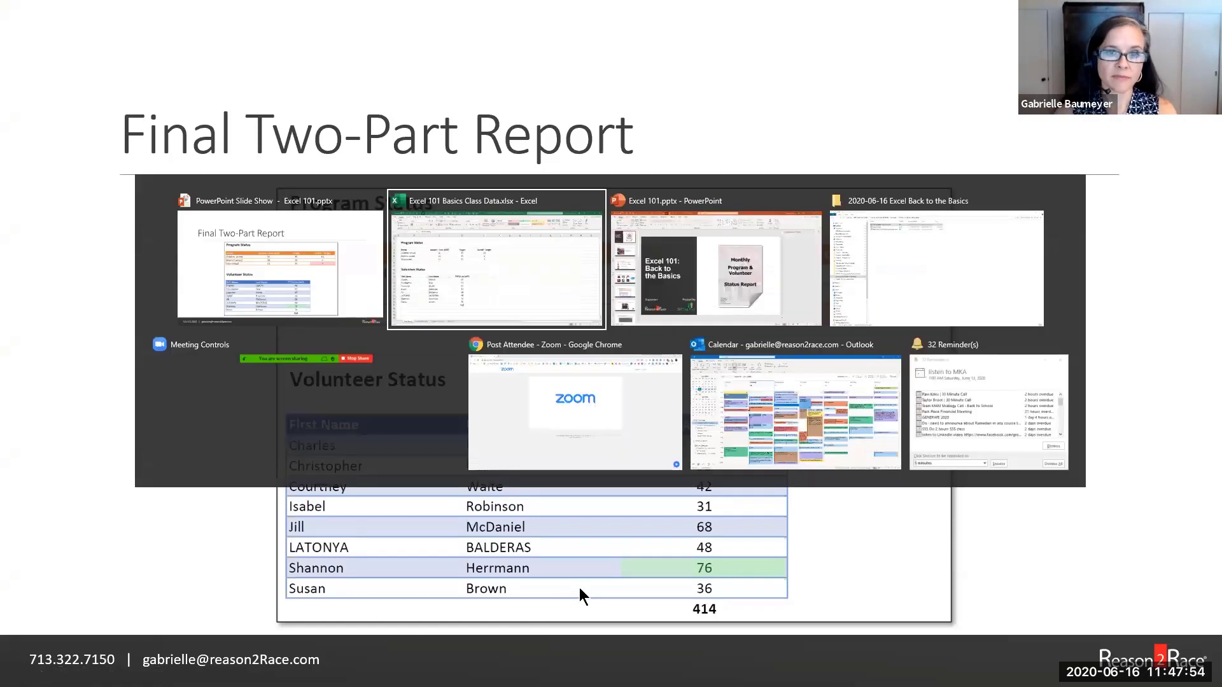
click(536, 457)
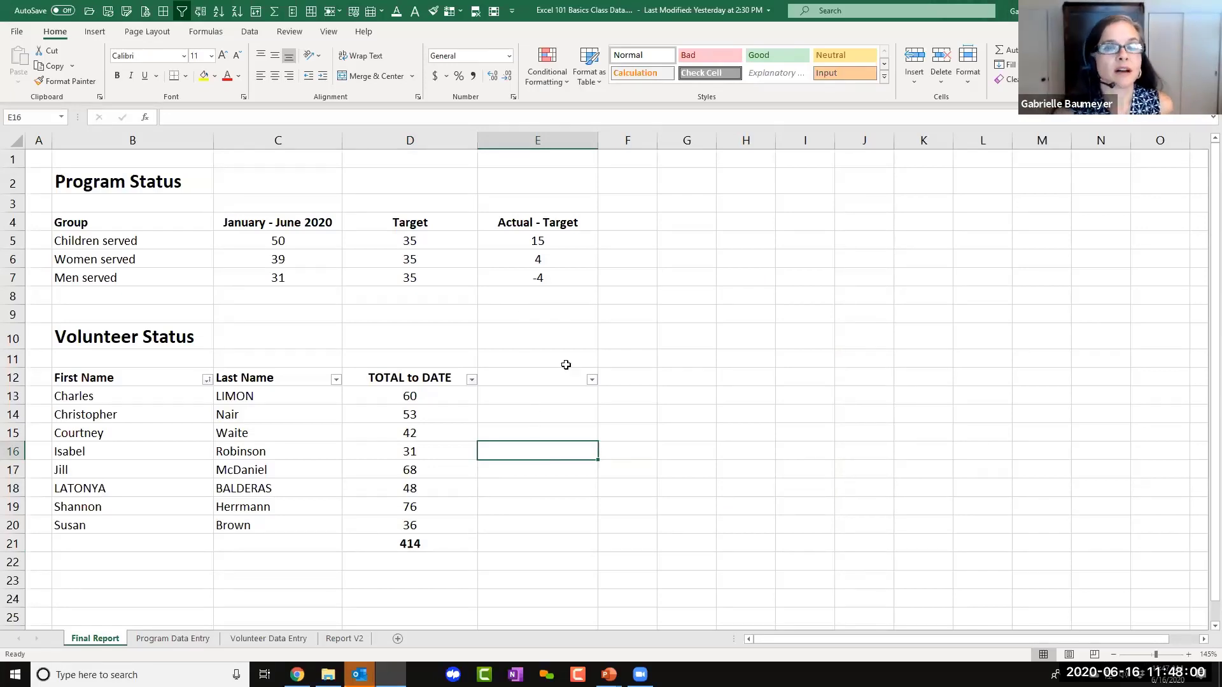
click(553, 277)
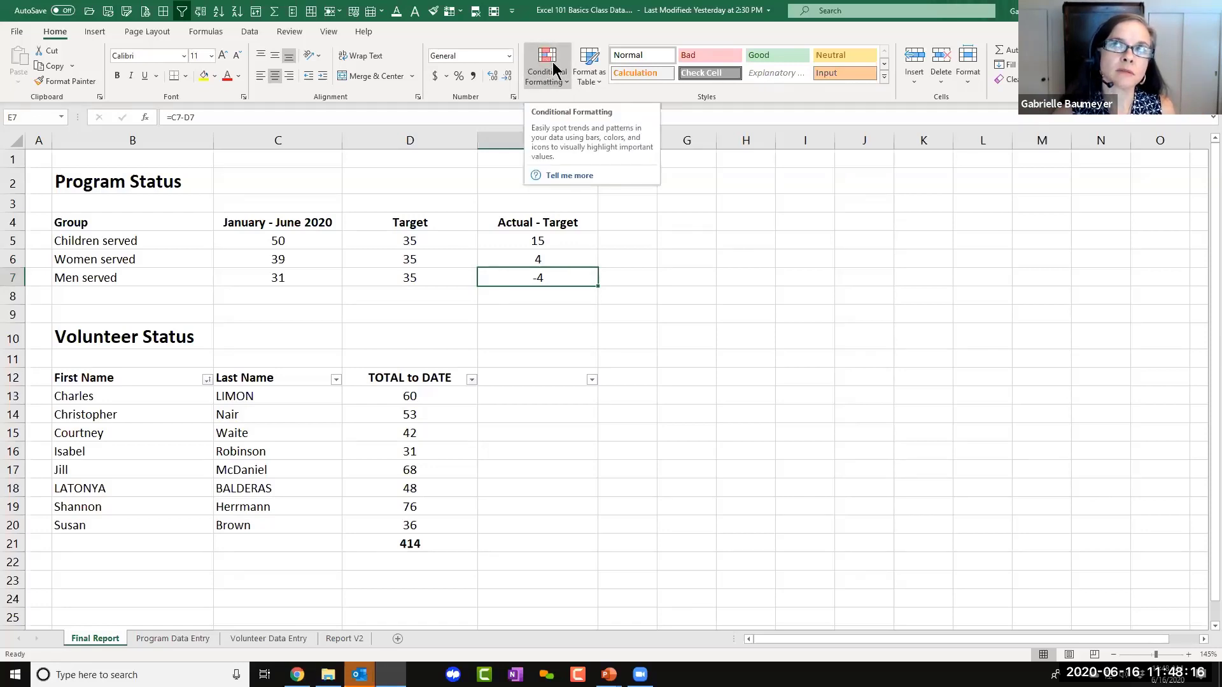
click(559, 78)
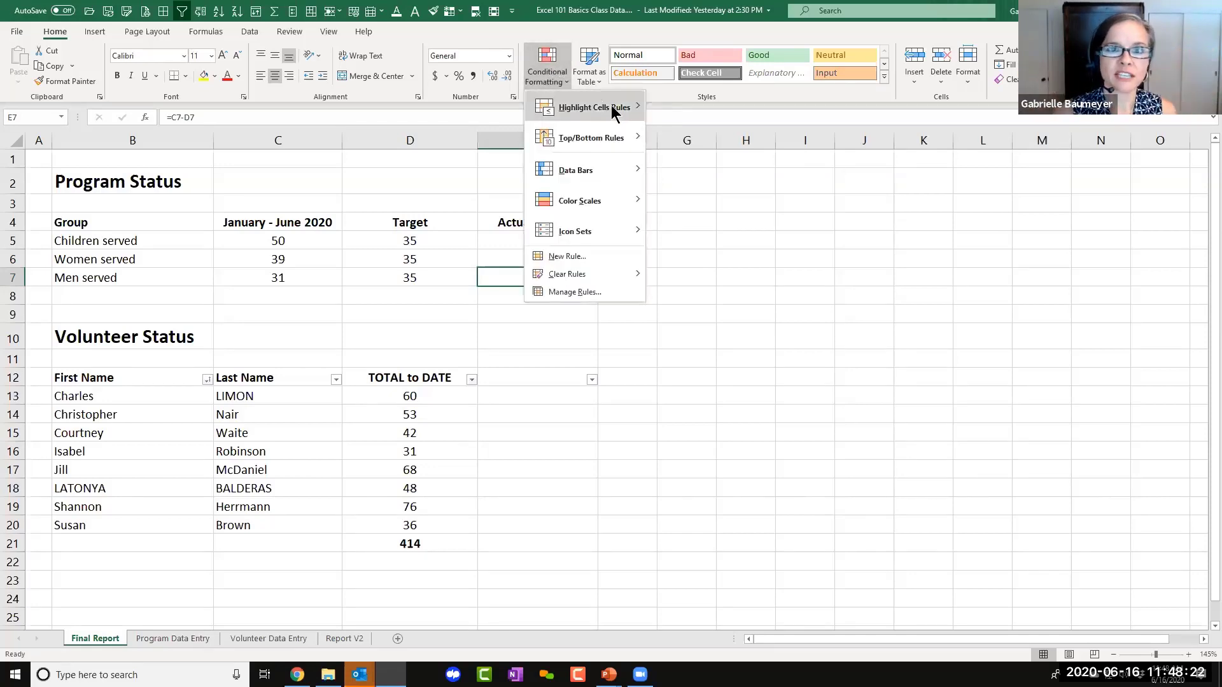
mouse_move(614, 111)
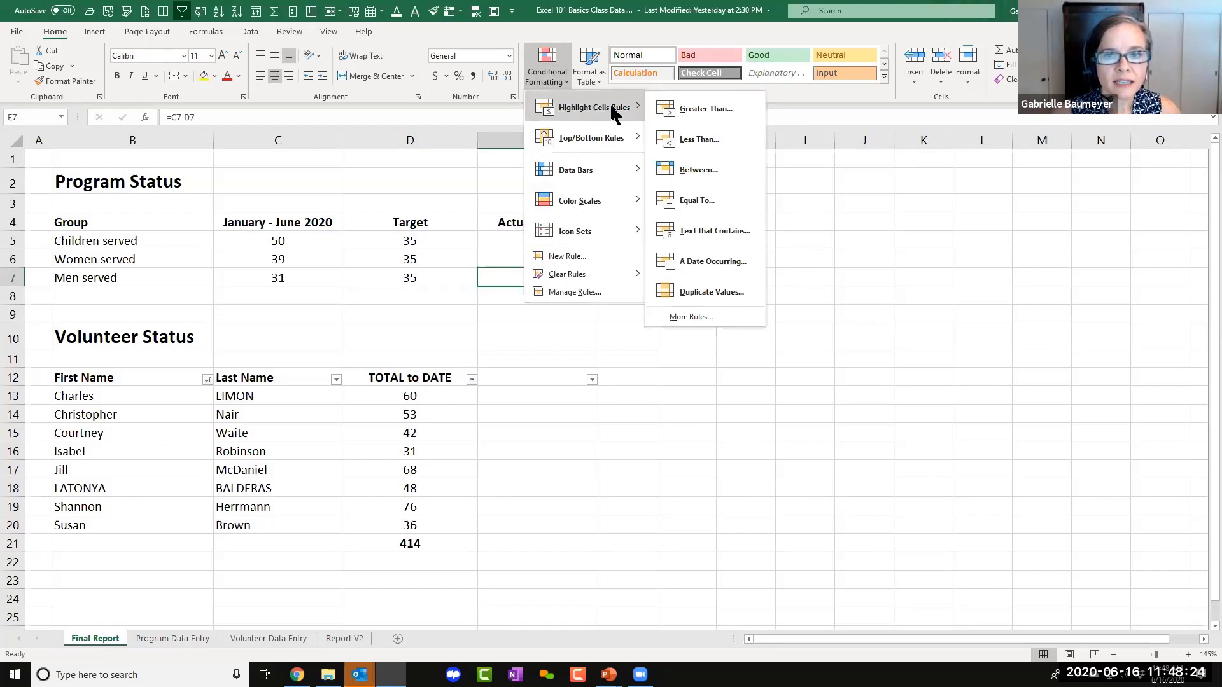
click(695, 140)
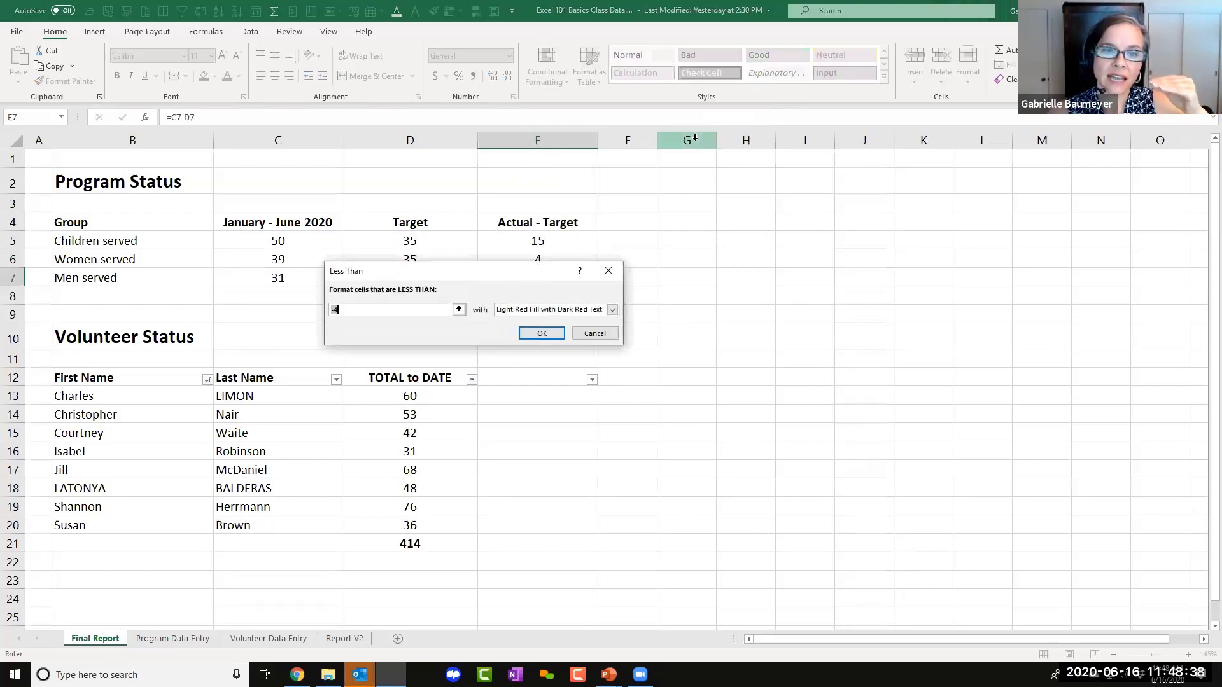
text(0)
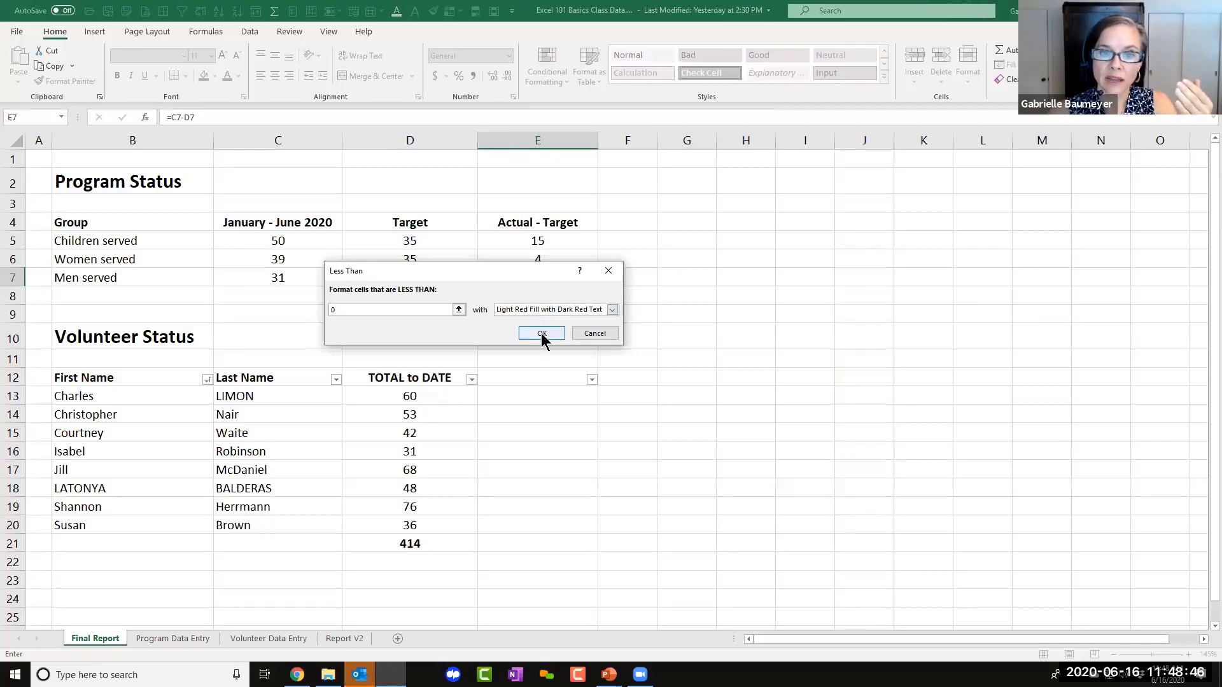
click(541, 333)
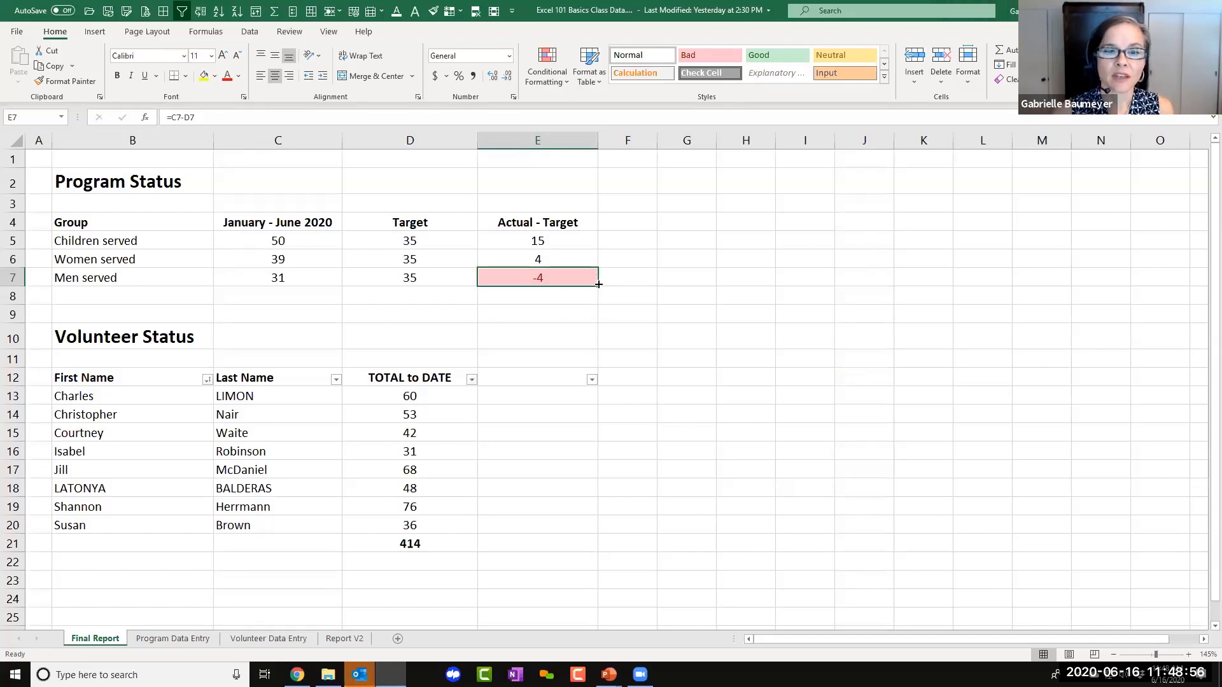
drag(599, 284, 599, 285)
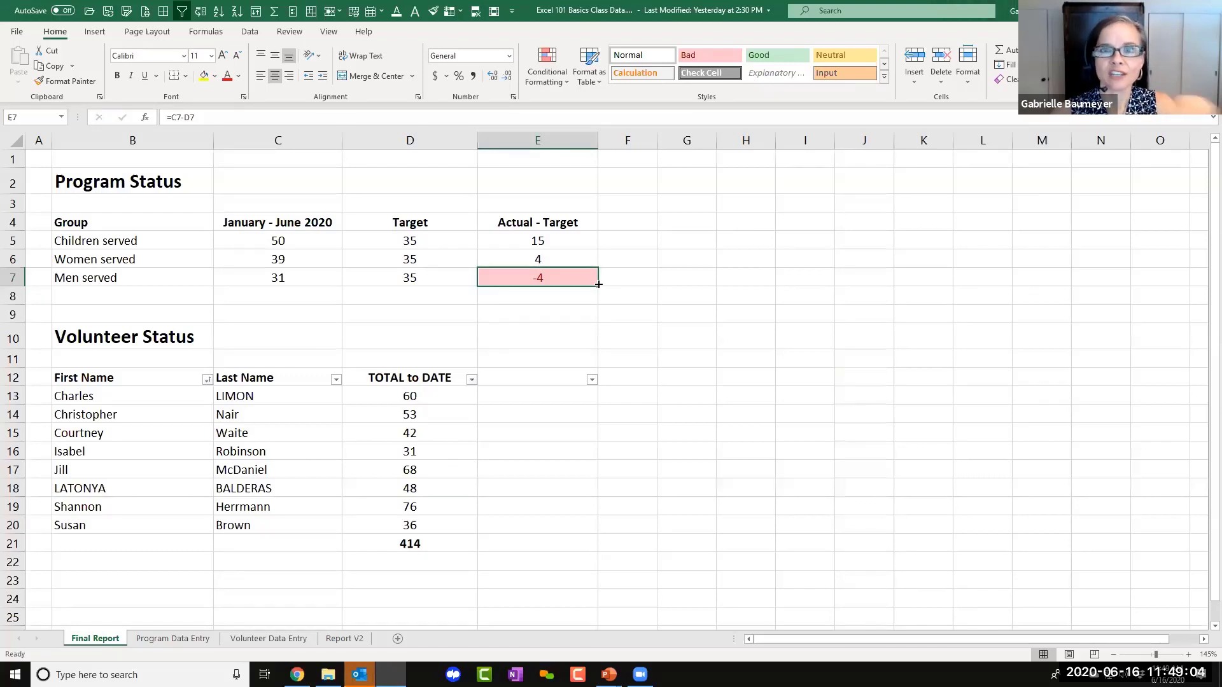
Set the Children served target in cell D5 to 70.
click(445, 237)
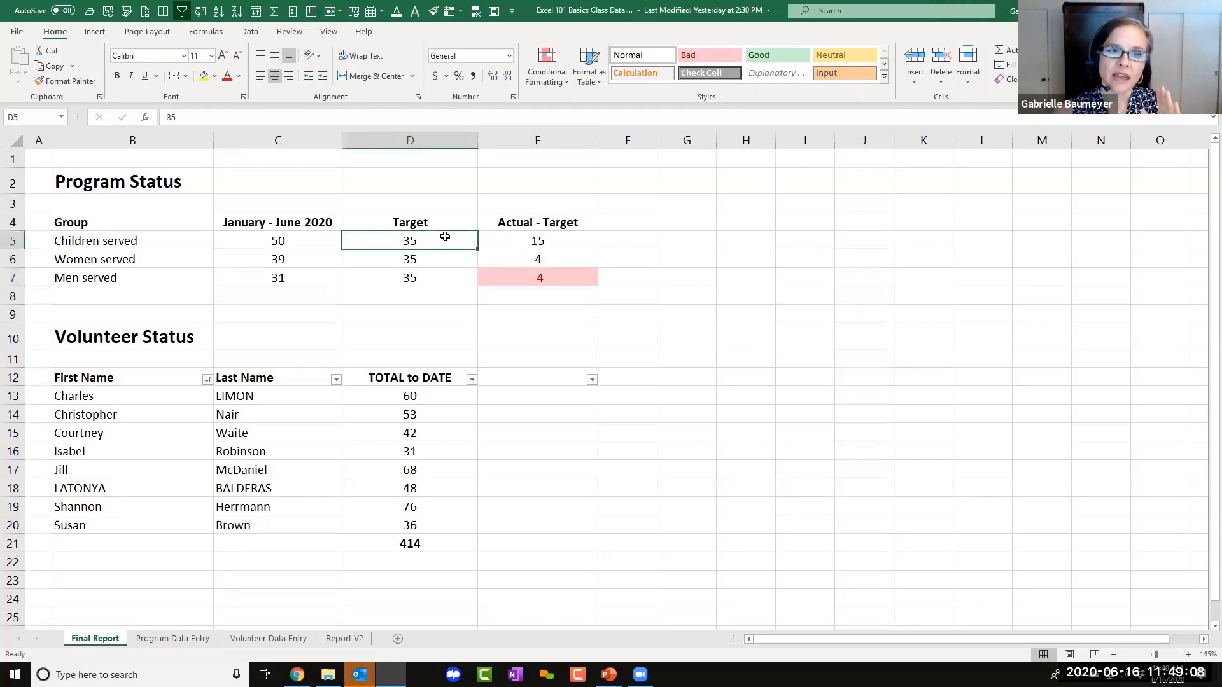
text(70)
key(Return)
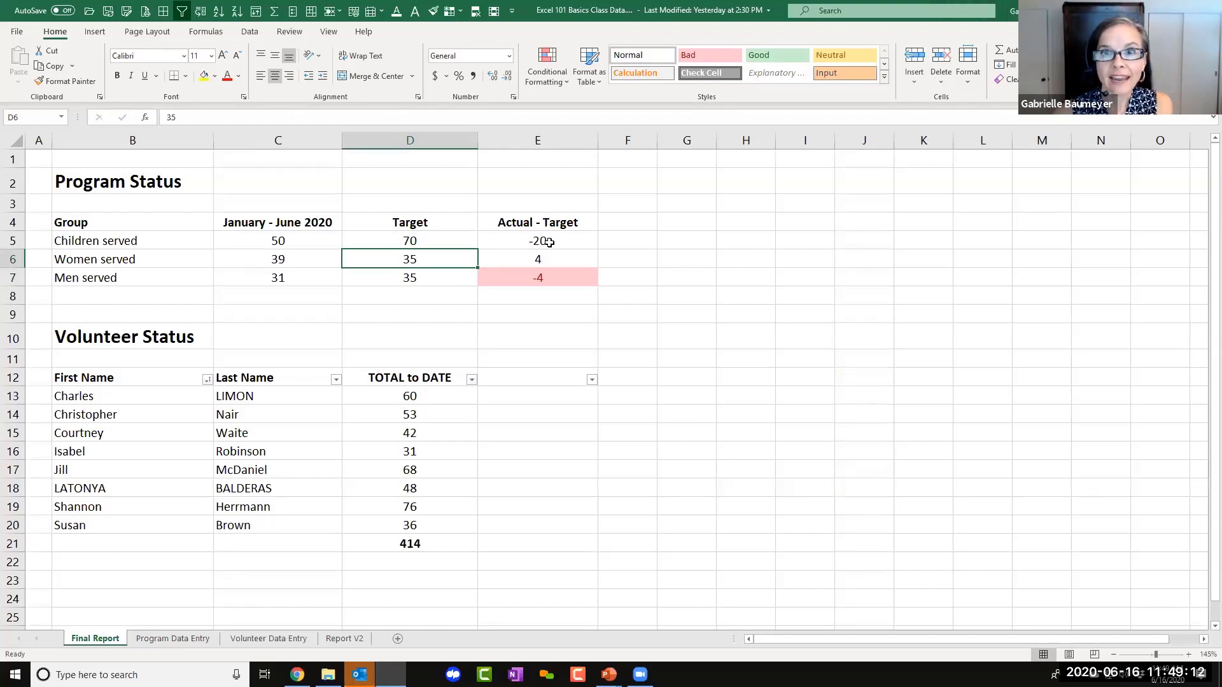
Fill cell E7 with its formula and conditional formatting upward to E5 in the Actual - Target column.
click(590, 276)
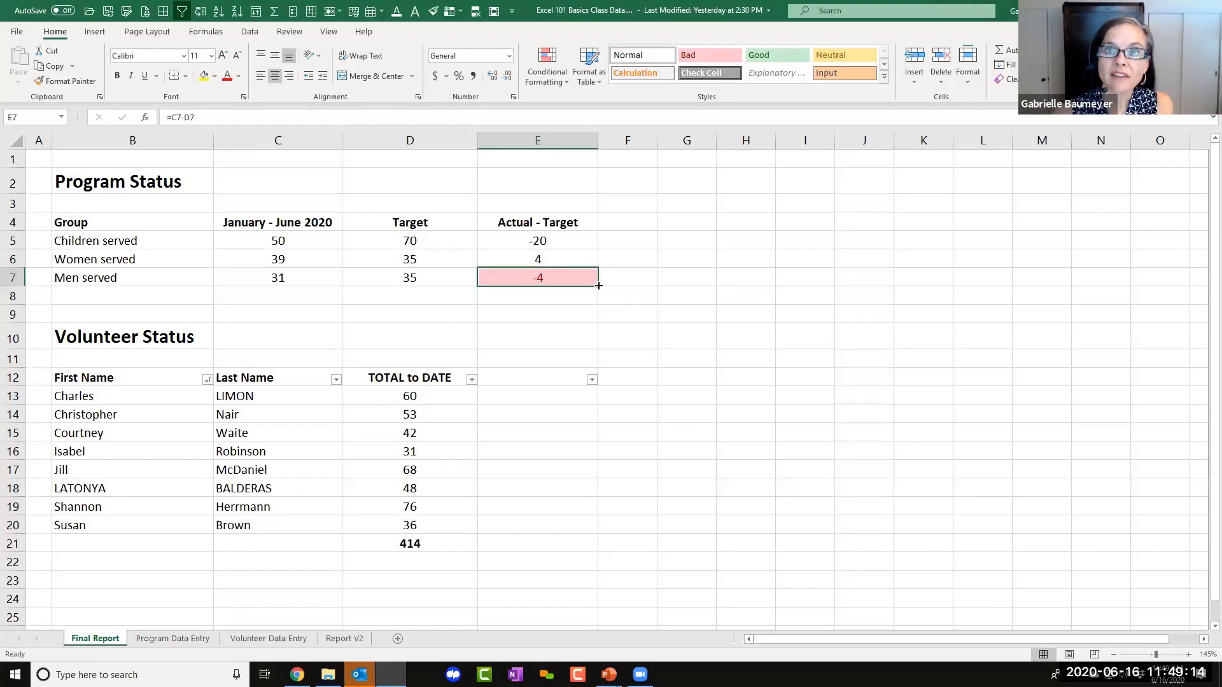
drag(599, 286, 590, 237)
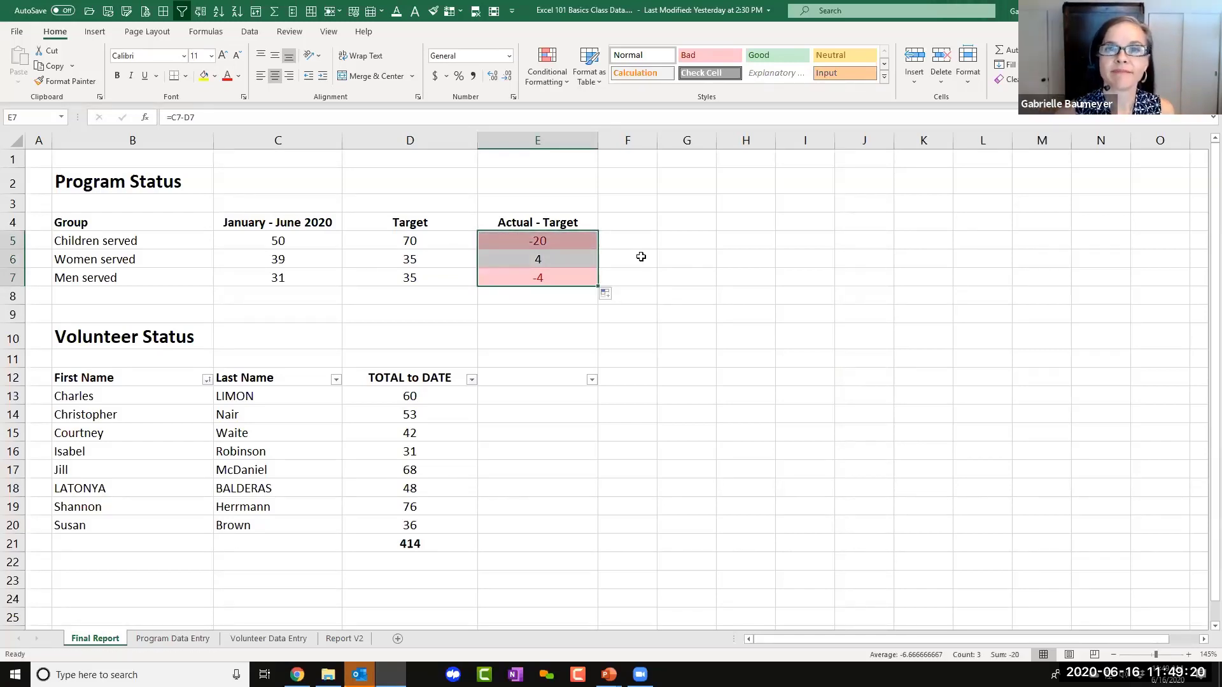
click(650, 286)
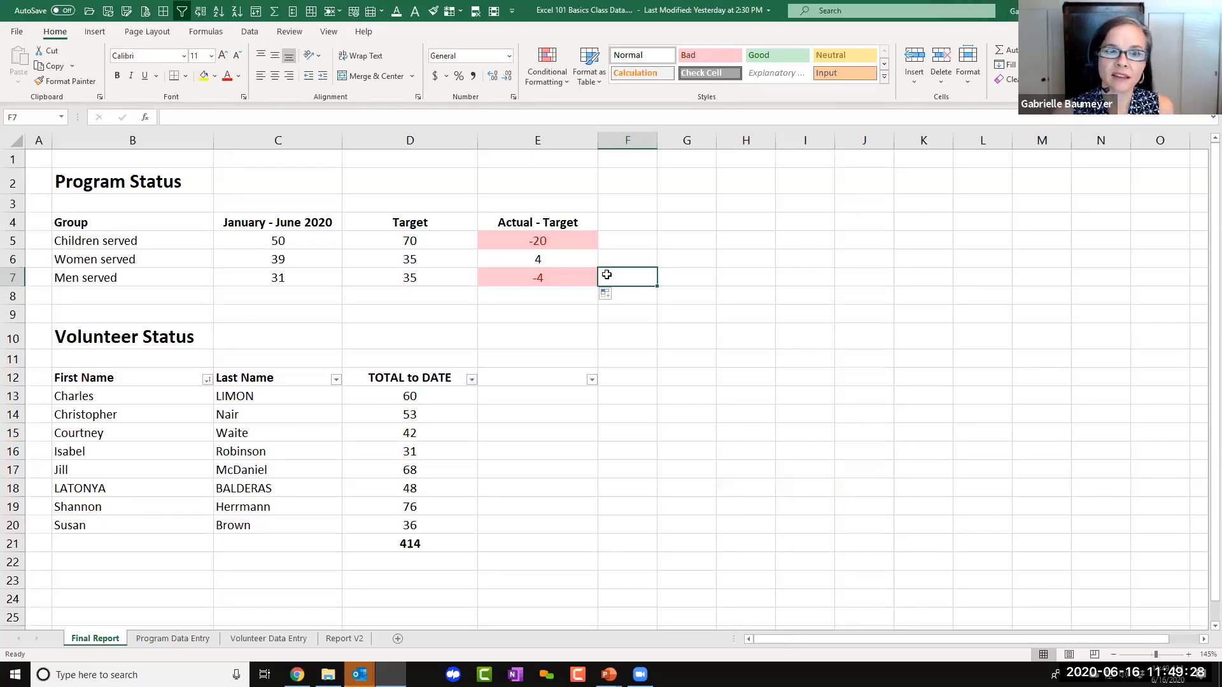
Set the Children served target in cell D5 to 35.
click(451, 242)
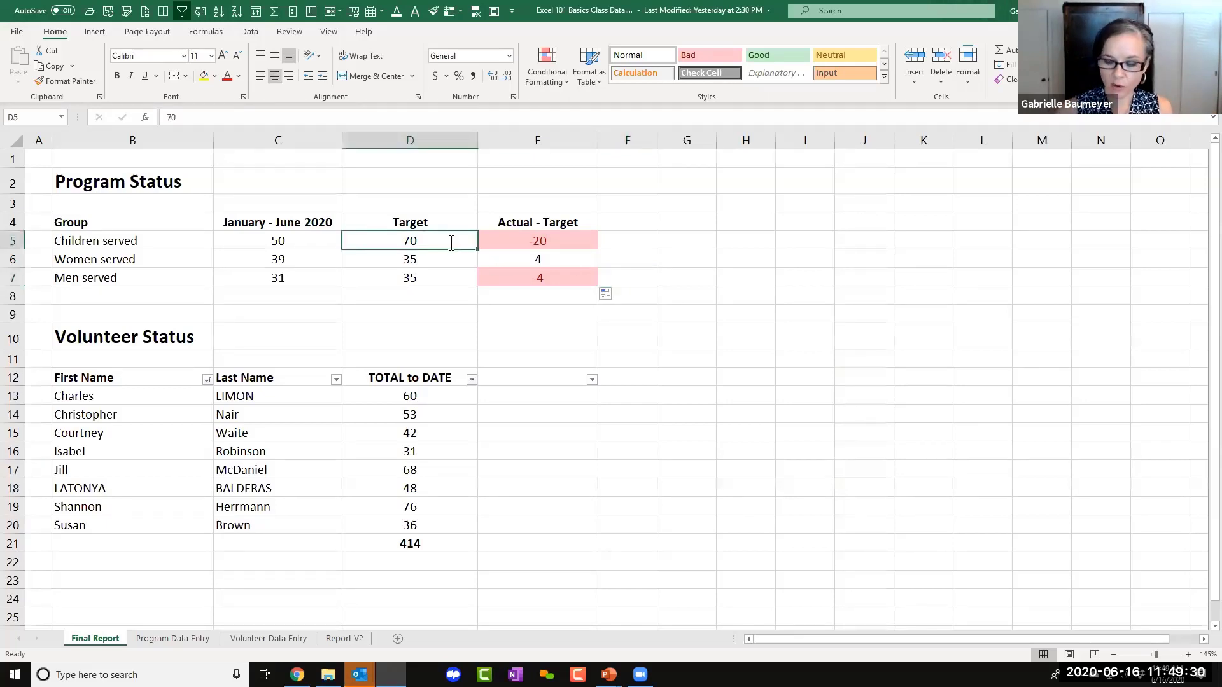
text(35)
key(Return)
click(558, 329)
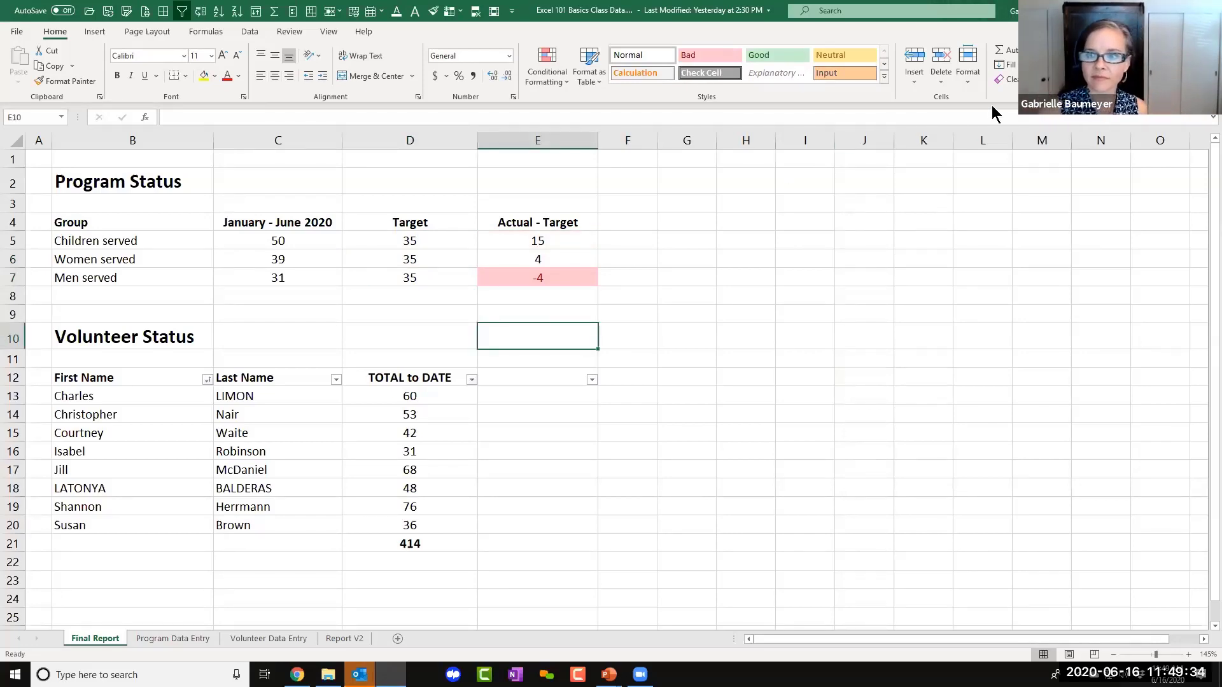
click(1043, 117)
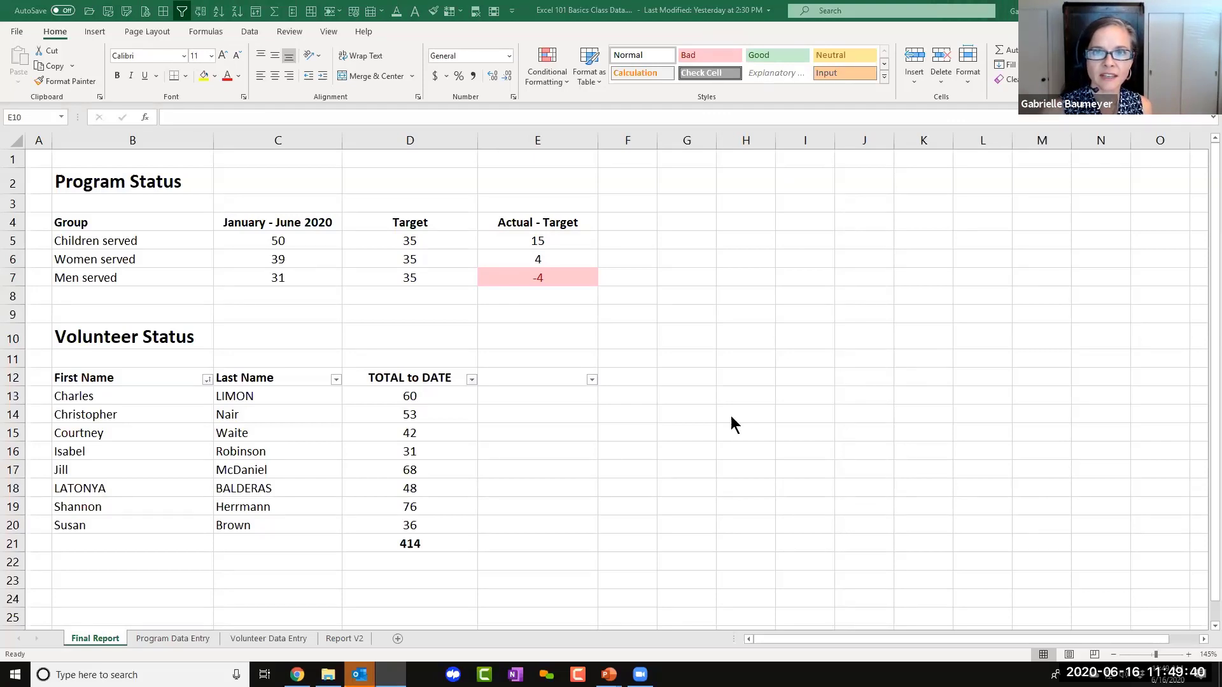
click(572, 433)
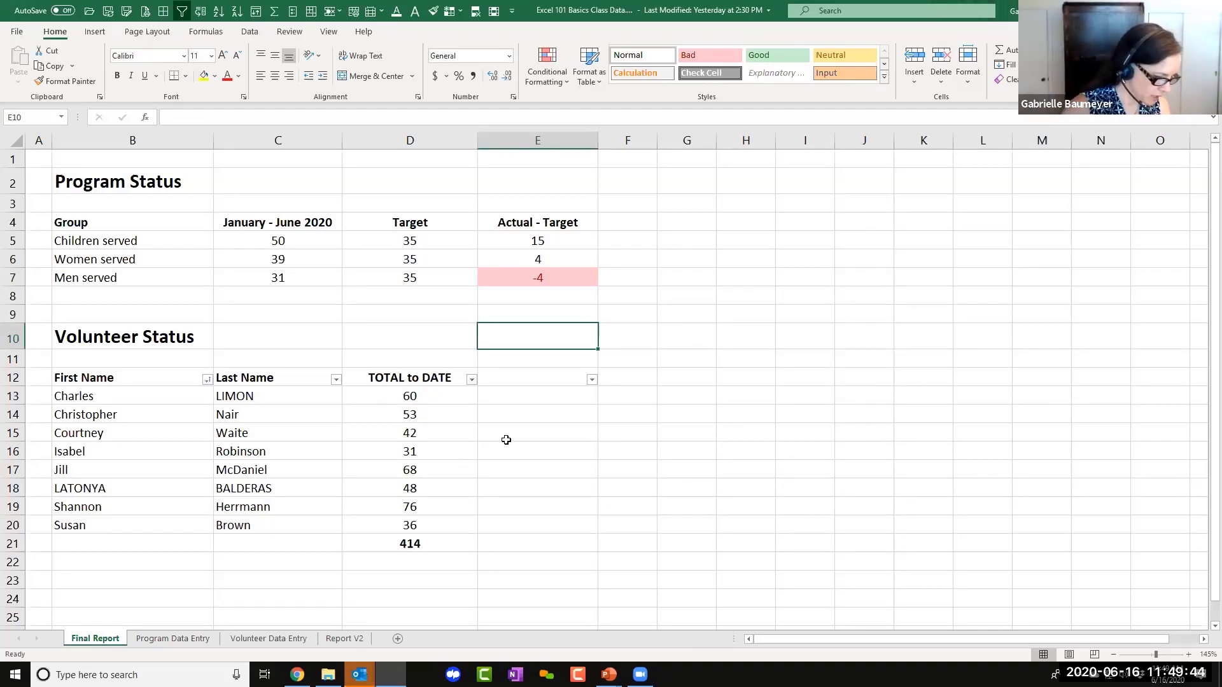
Conditionally format cell D13 with Green Fill with Dark Green Text for values greater than 70, and fill it down to D20.
click(446, 396)
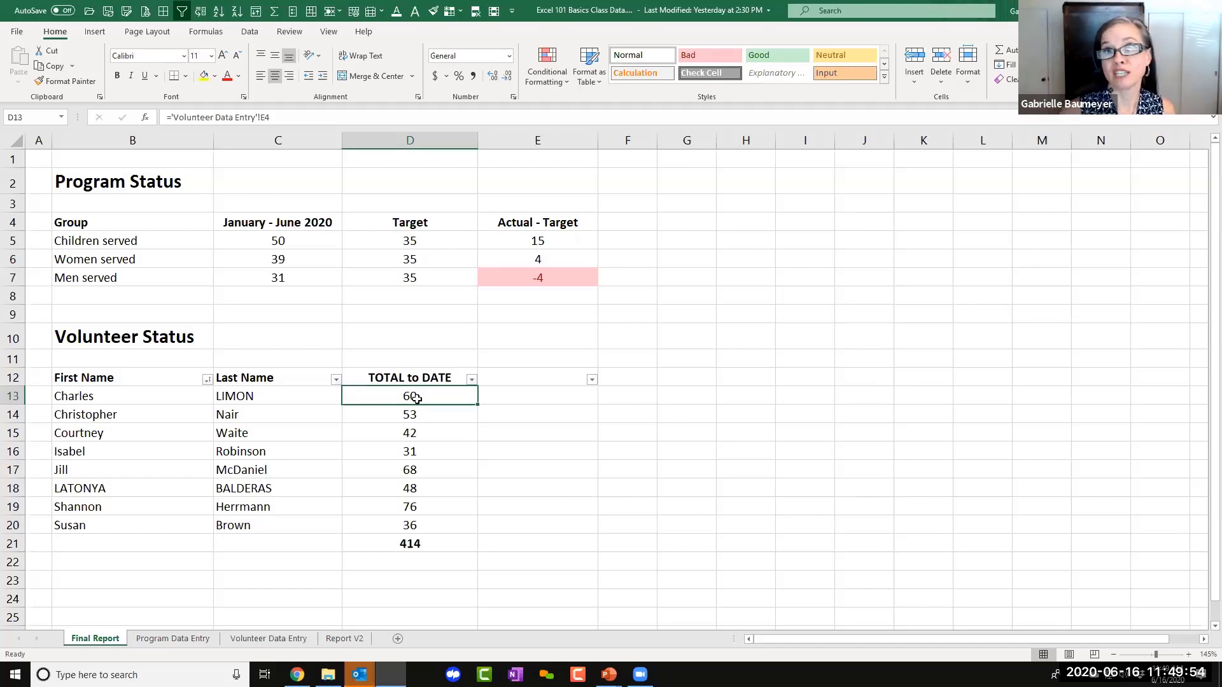
click(565, 74)
mouse_move(569, 102)
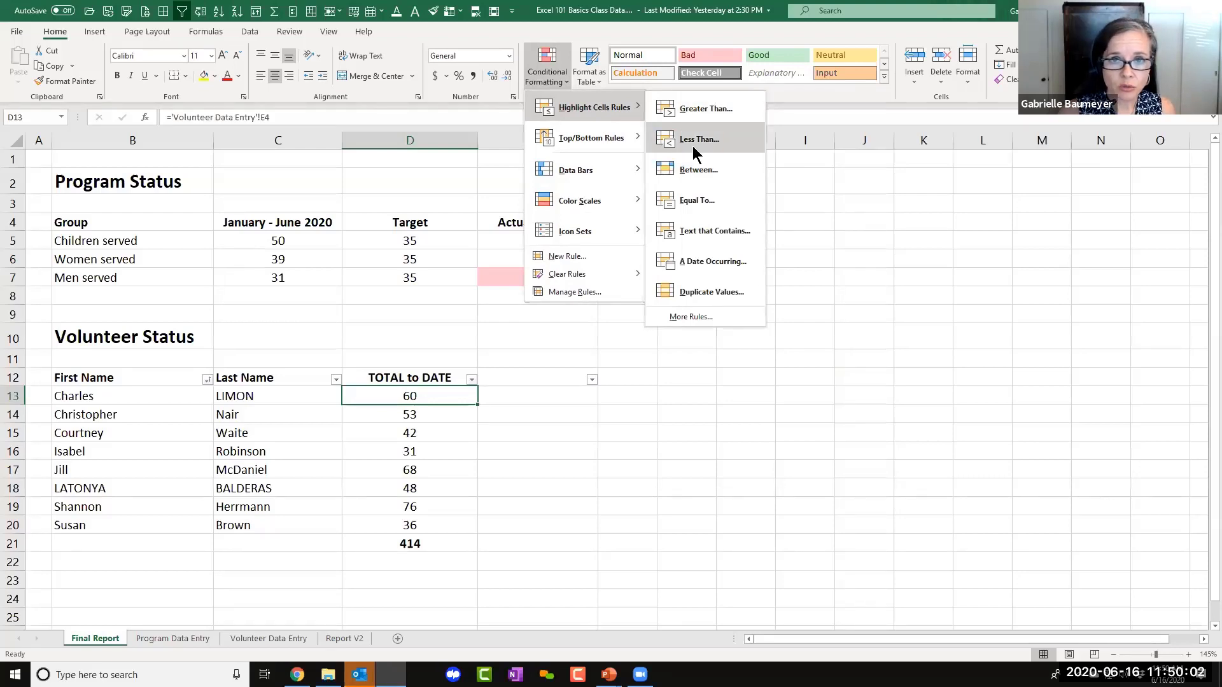
click(714, 113)
text(70)
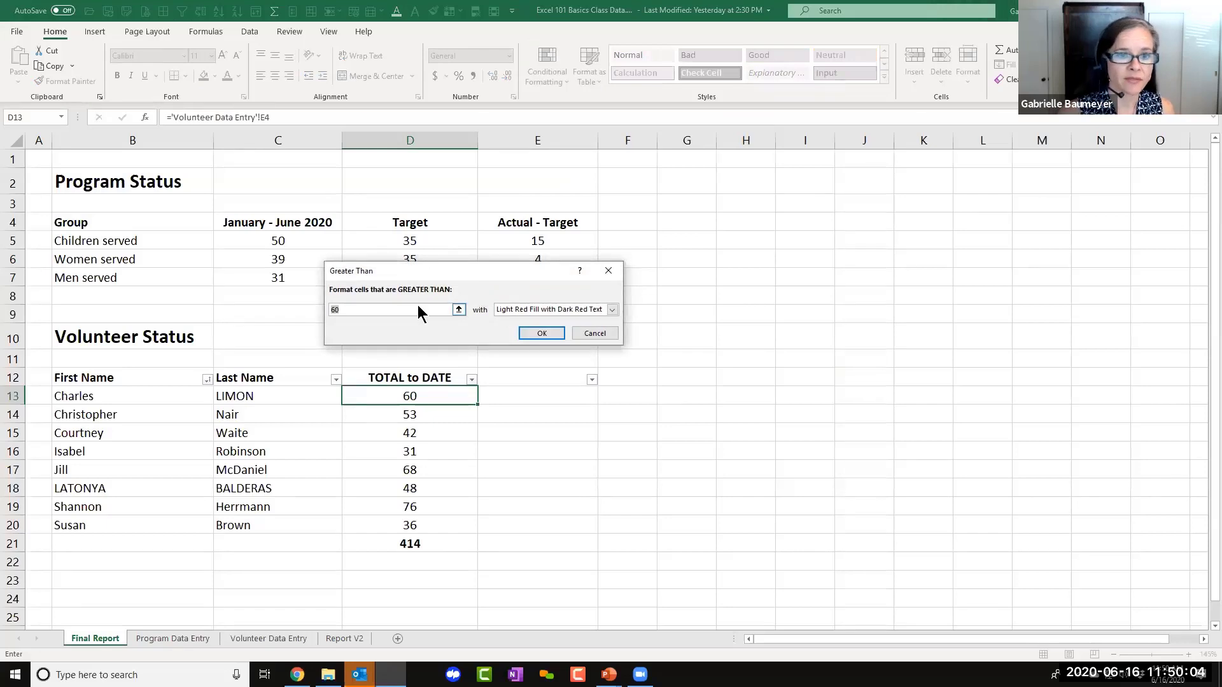
click(612, 311)
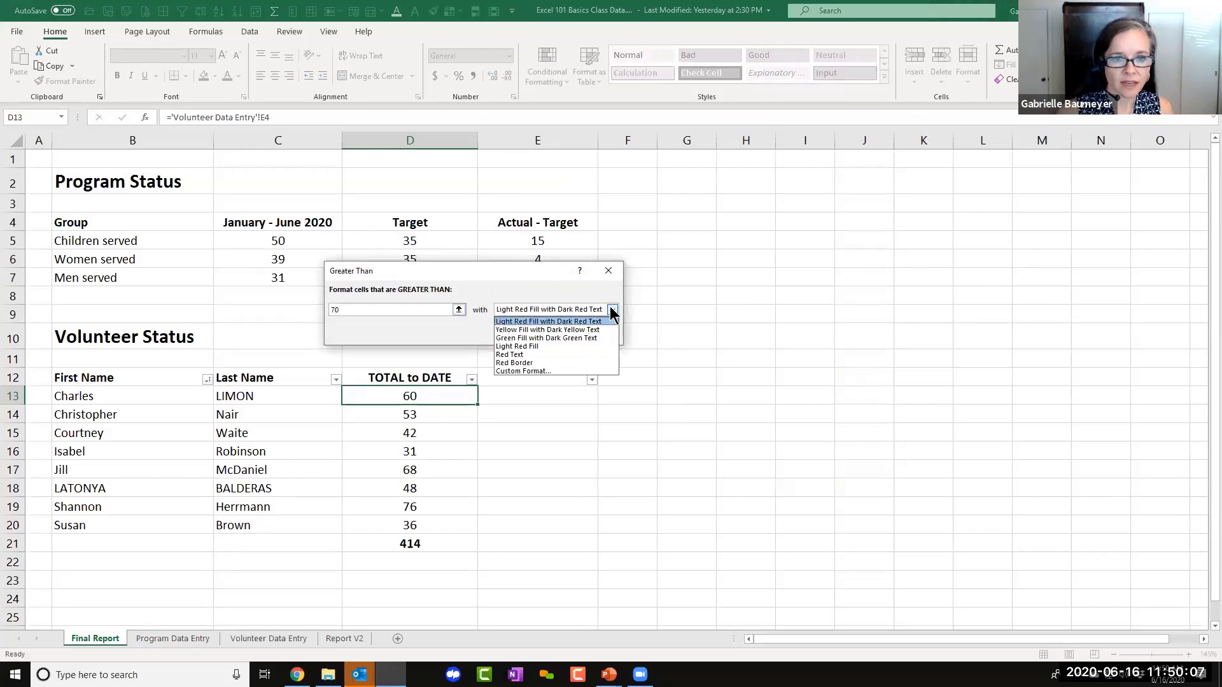
click(567, 338)
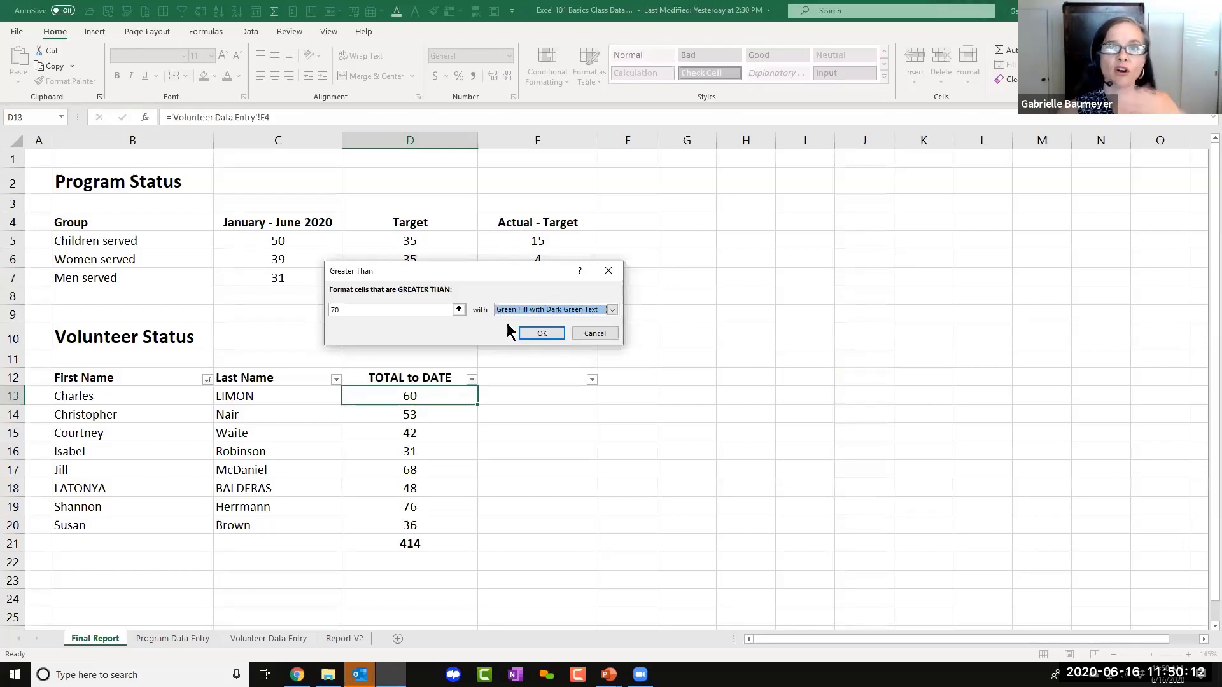
key(Return)
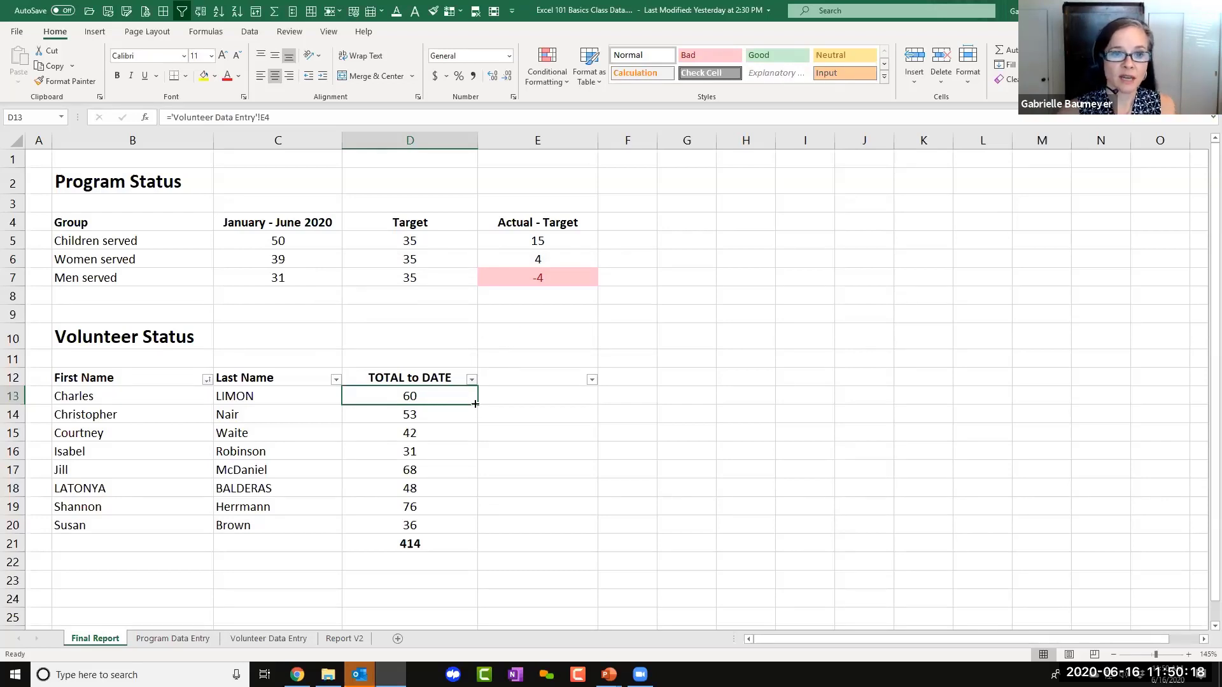
drag(475, 403, 520, 528)
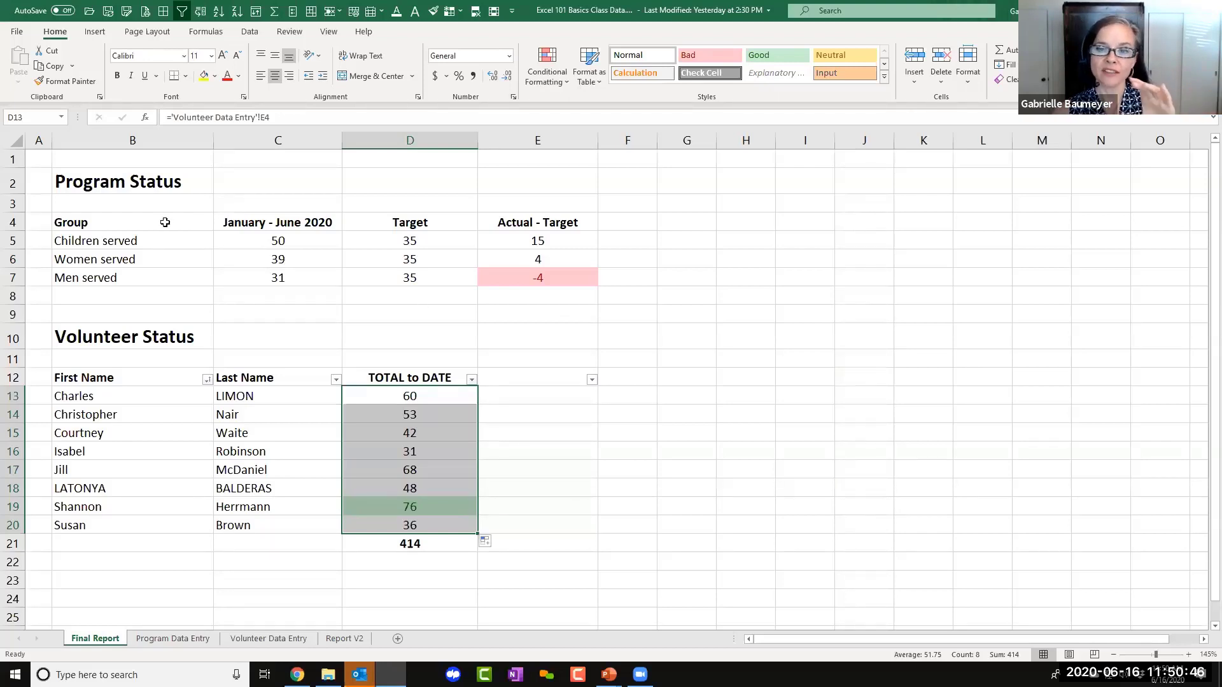
Format the Program Status range B4:E7 as a table with headers in a light orange style.
drag(165, 222, 551, 278)
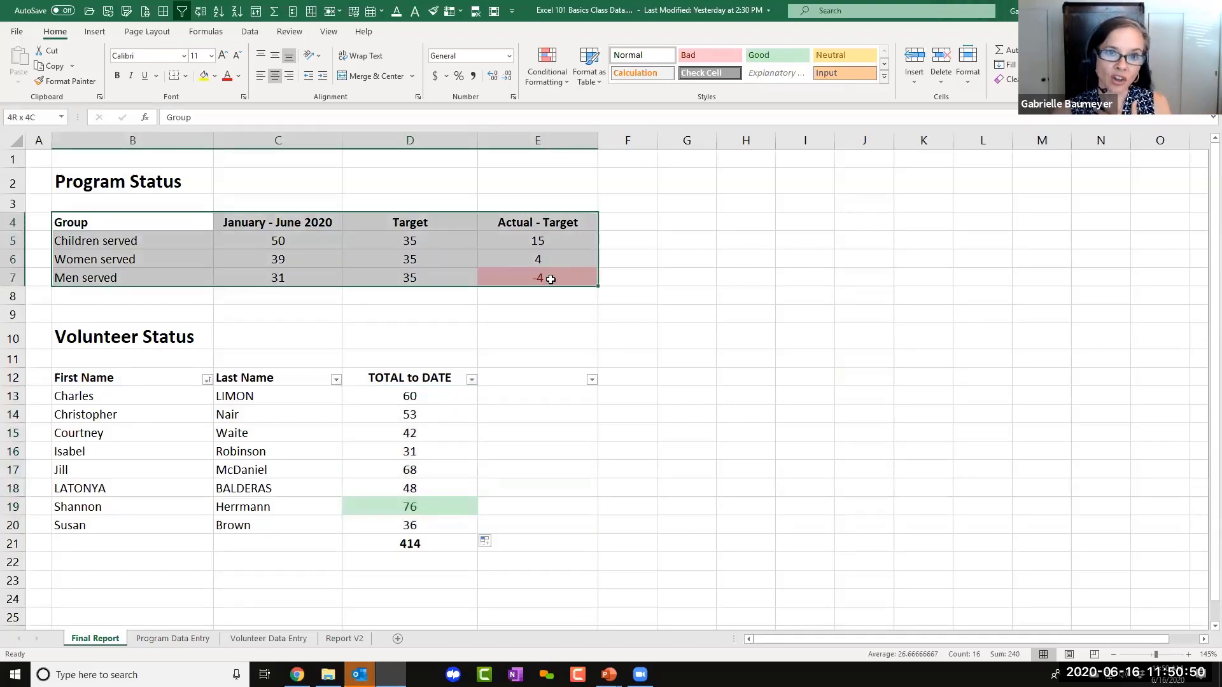
click(594, 76)
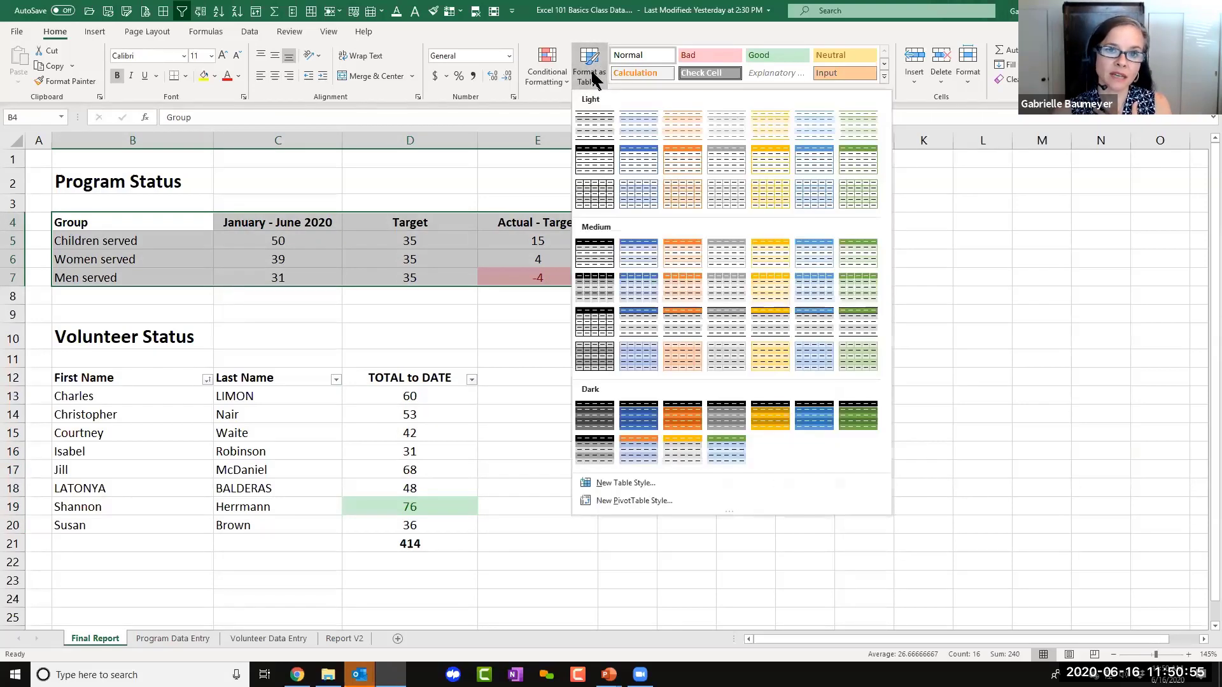
click(674, 162)
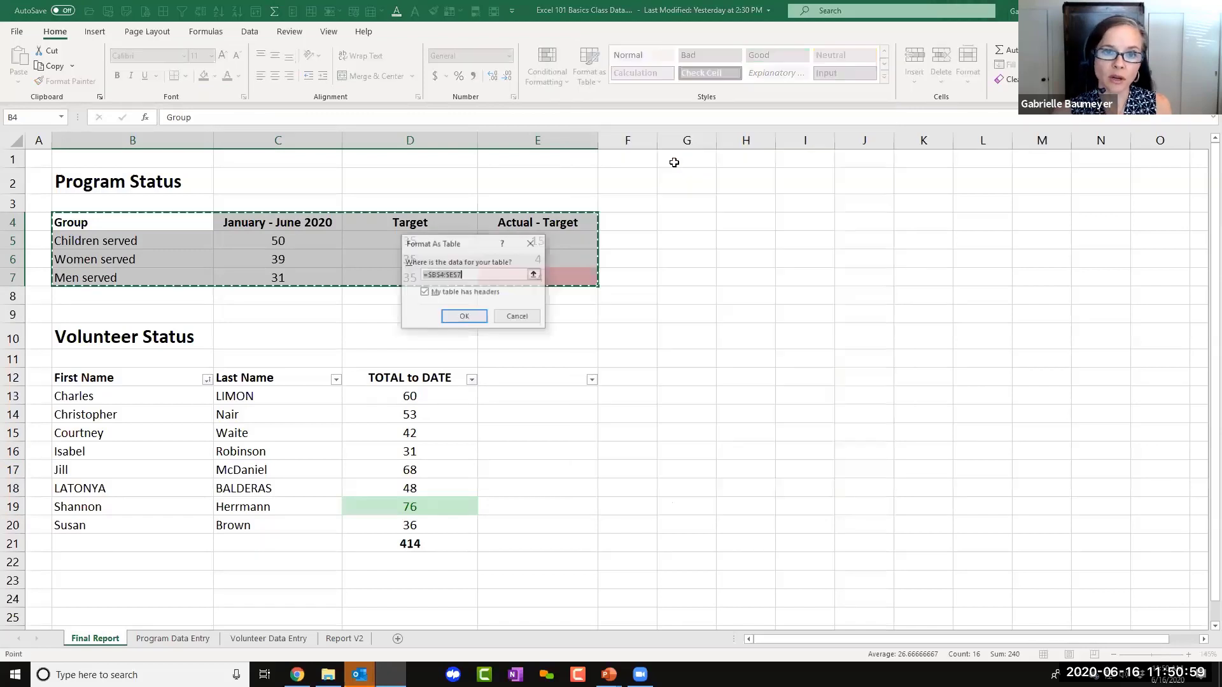
click(474, 321)
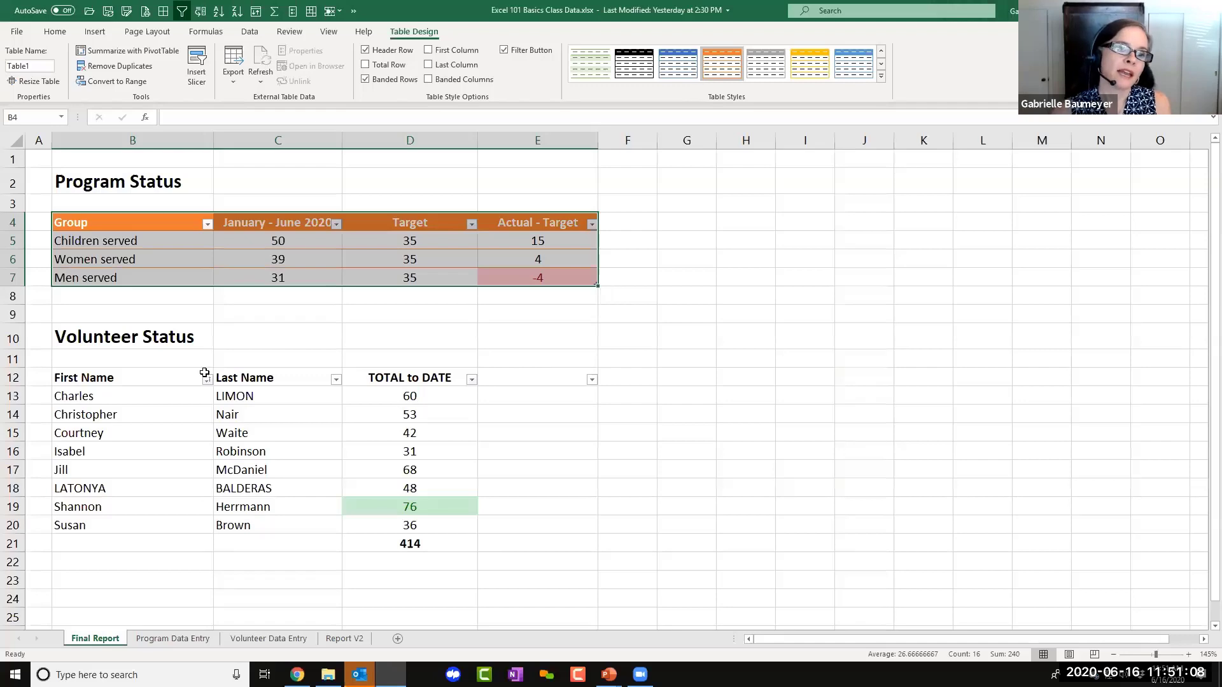
Try to format the Volunteer Status range B12:D20 as a table with headers in a medium blue style.
click(168, 379)
drag(210, 381, 417, 525)
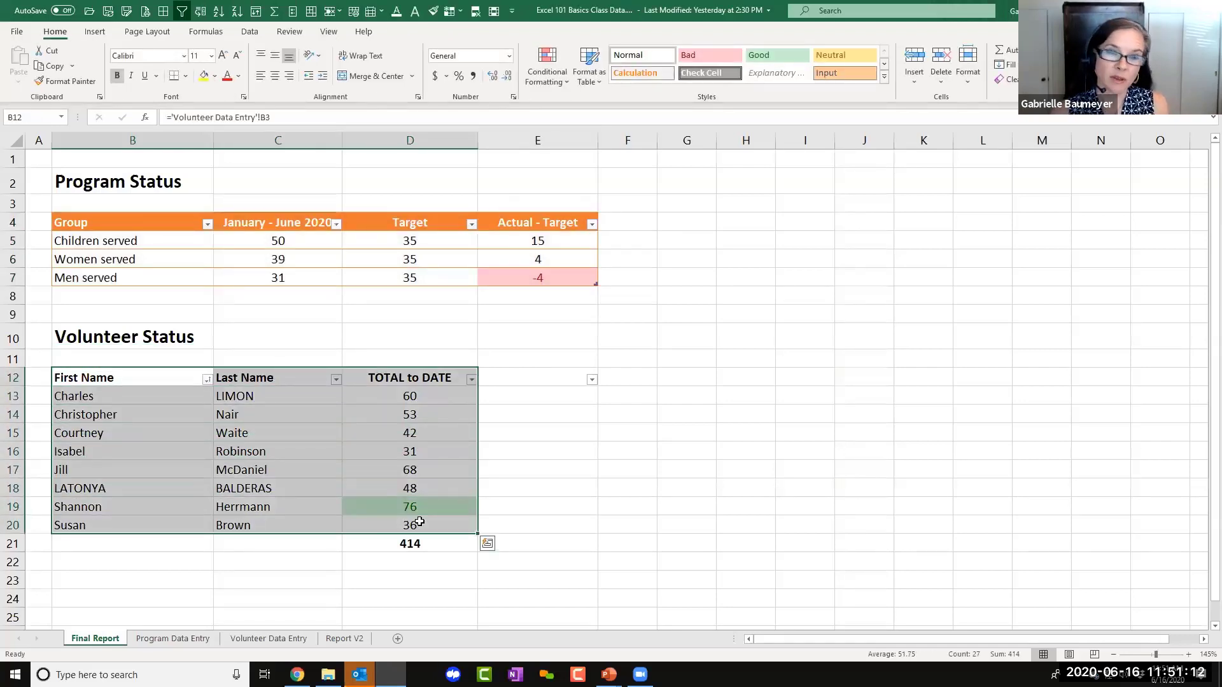
click(593, 78)
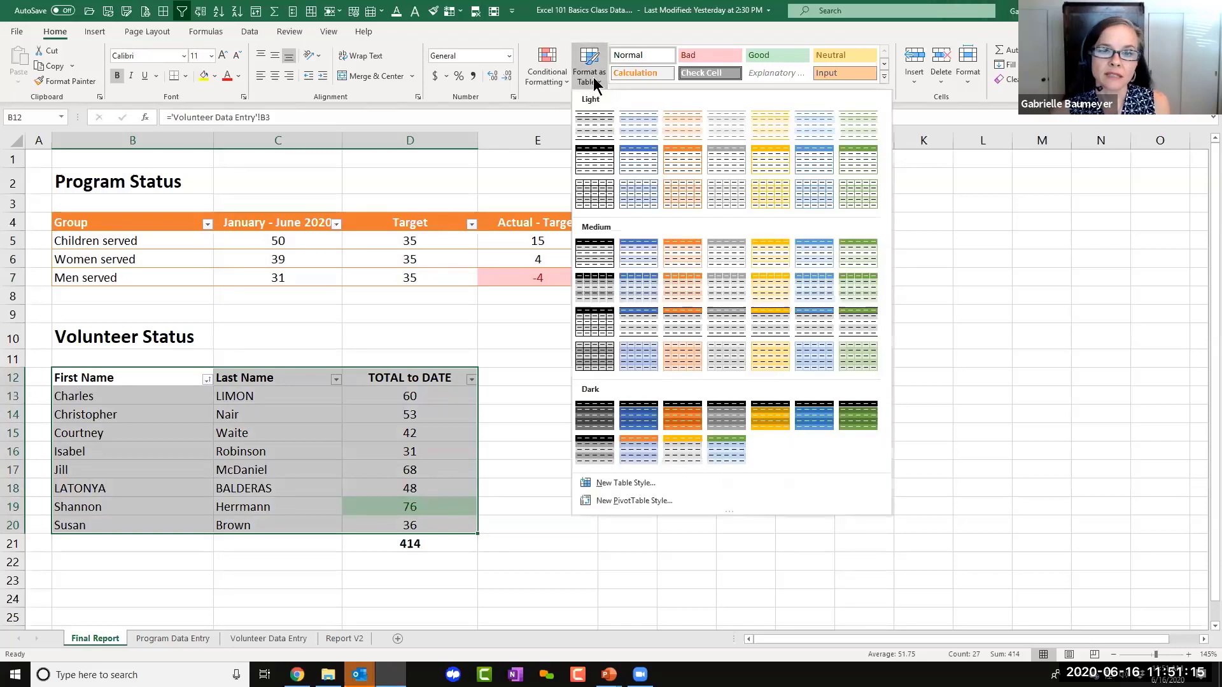
click(636, 253)
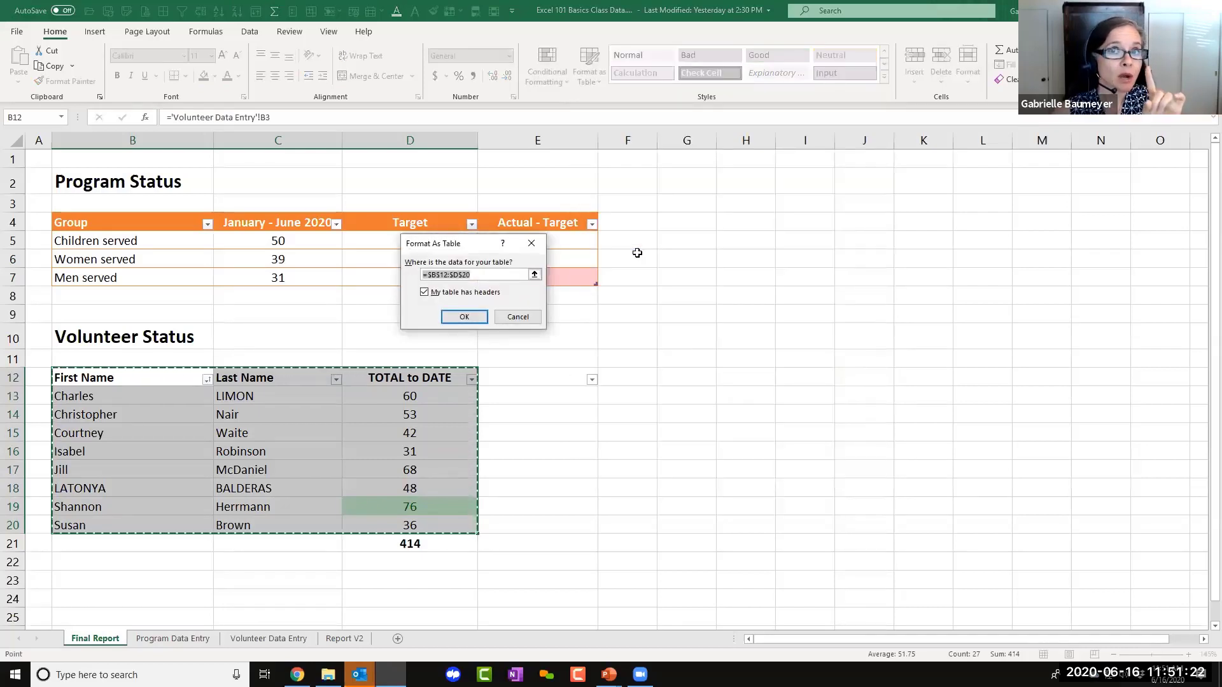
key(Return)
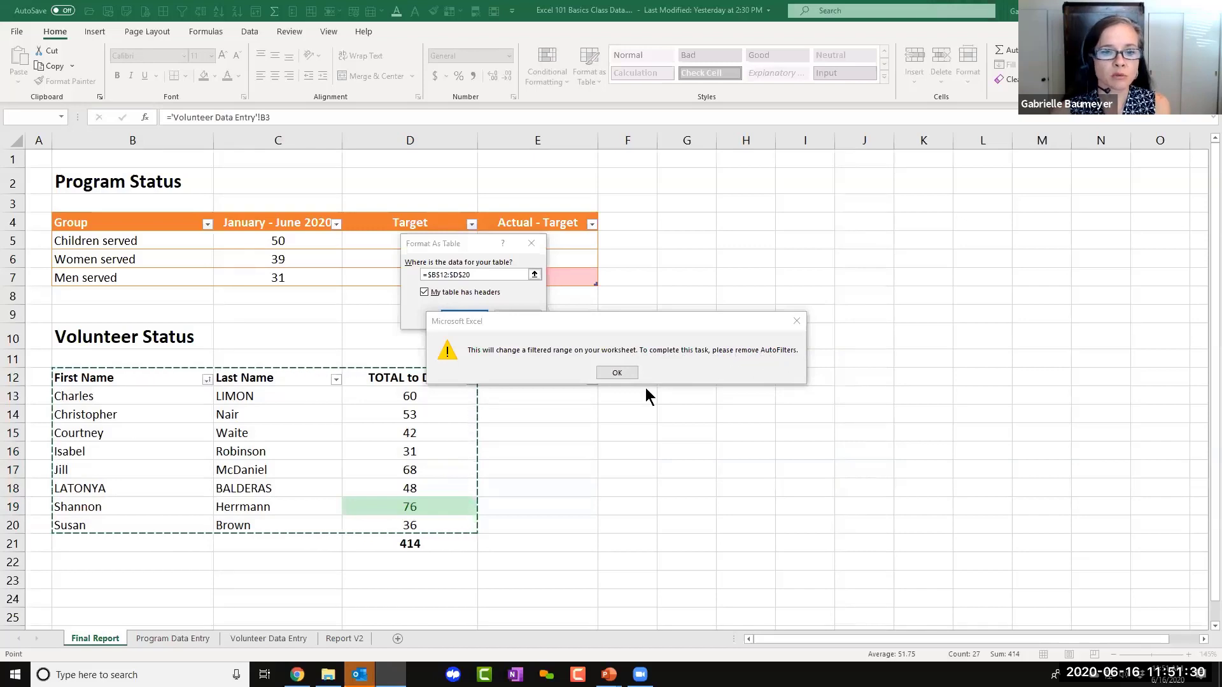
click(613, 373)
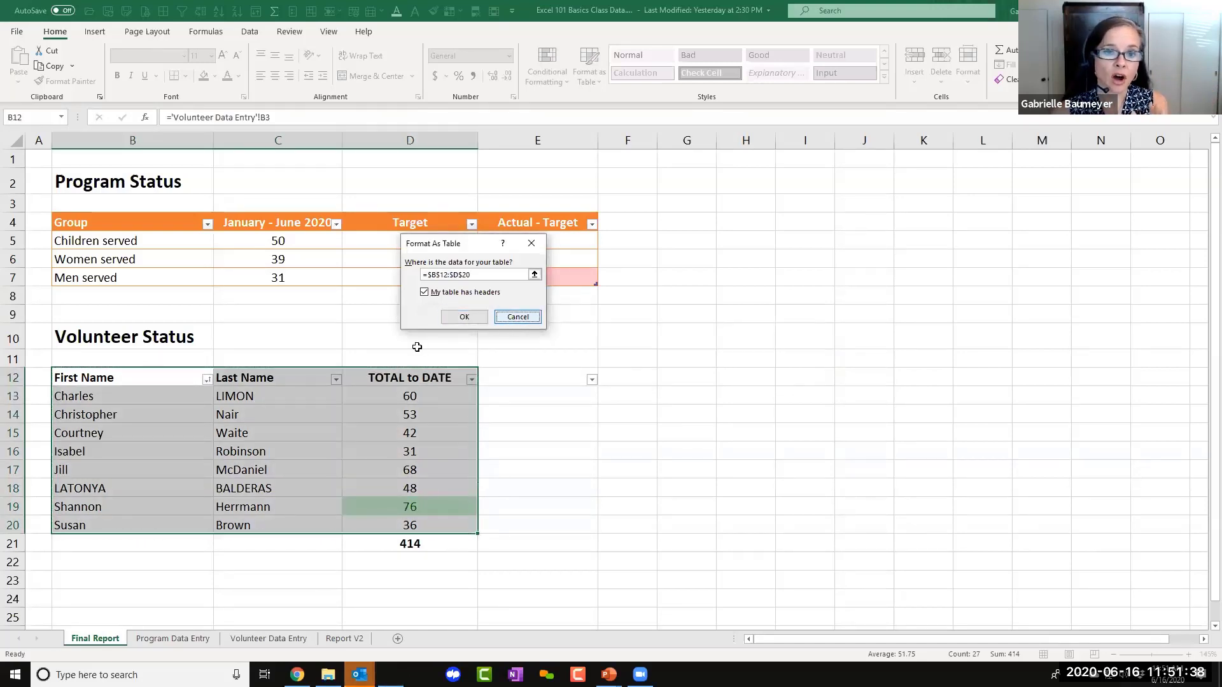
Remove the AutoFilter from the Volunteer Status header row 12.
drag(153, 374, 511, 374)
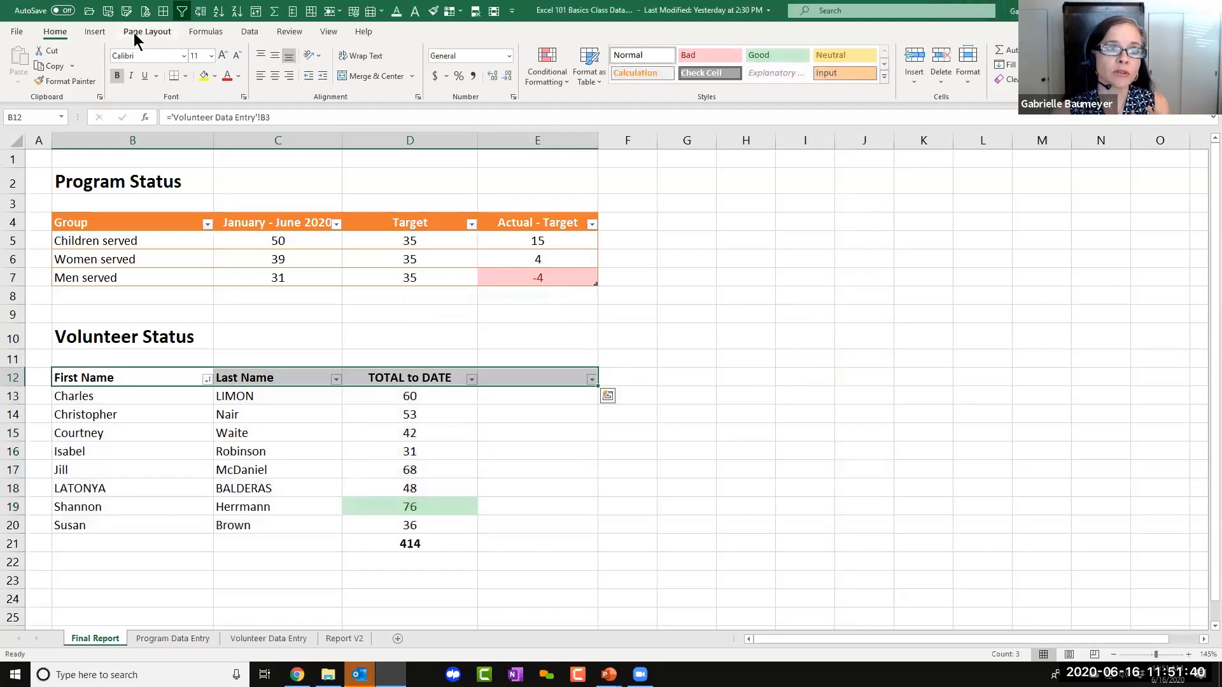
click(187, 12)
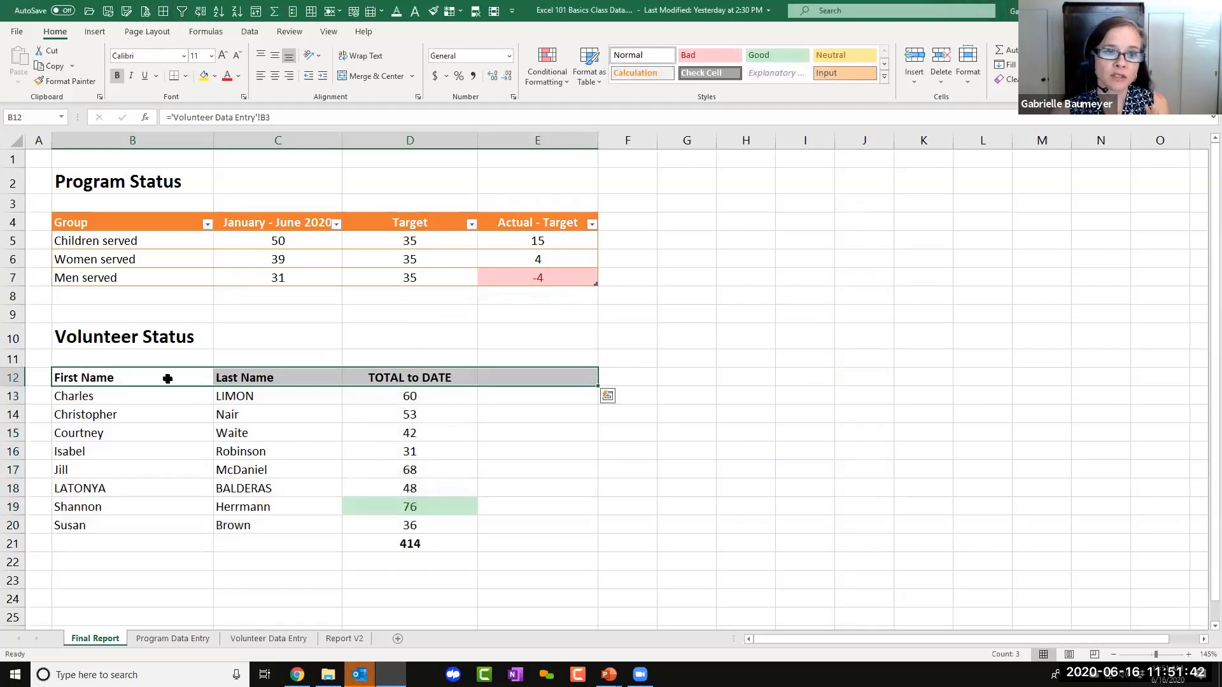
drag(167, 379, 399, 379)
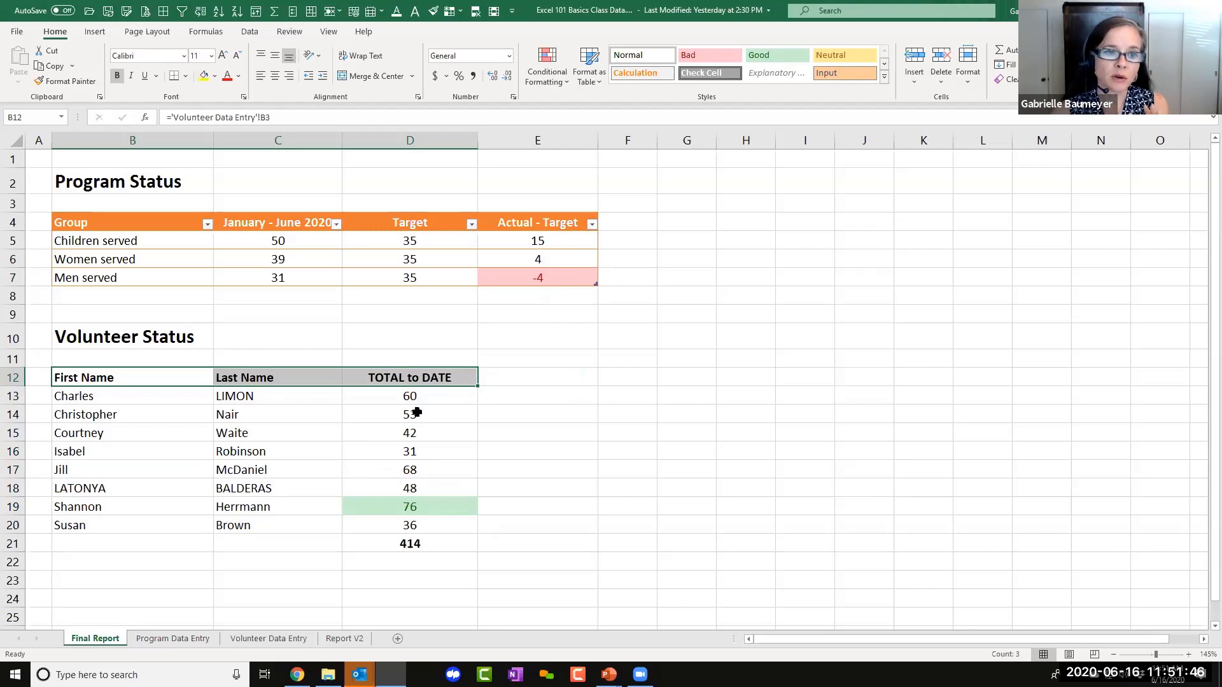
click(354, 373)
drag(141, 371, 363, 374)
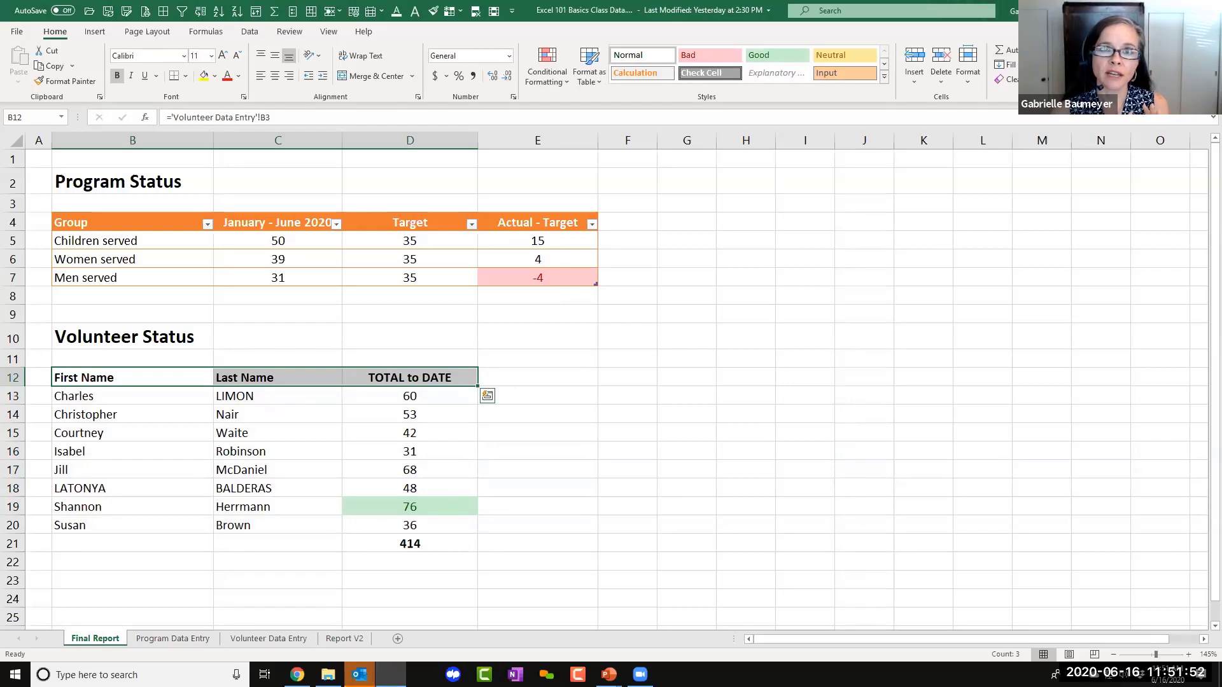
click(782, 325)
Format the Volunteer Status range B12:D20 as a medium blue table with headers, accepting conversion of the header formulas to static text.
click(169, 377)
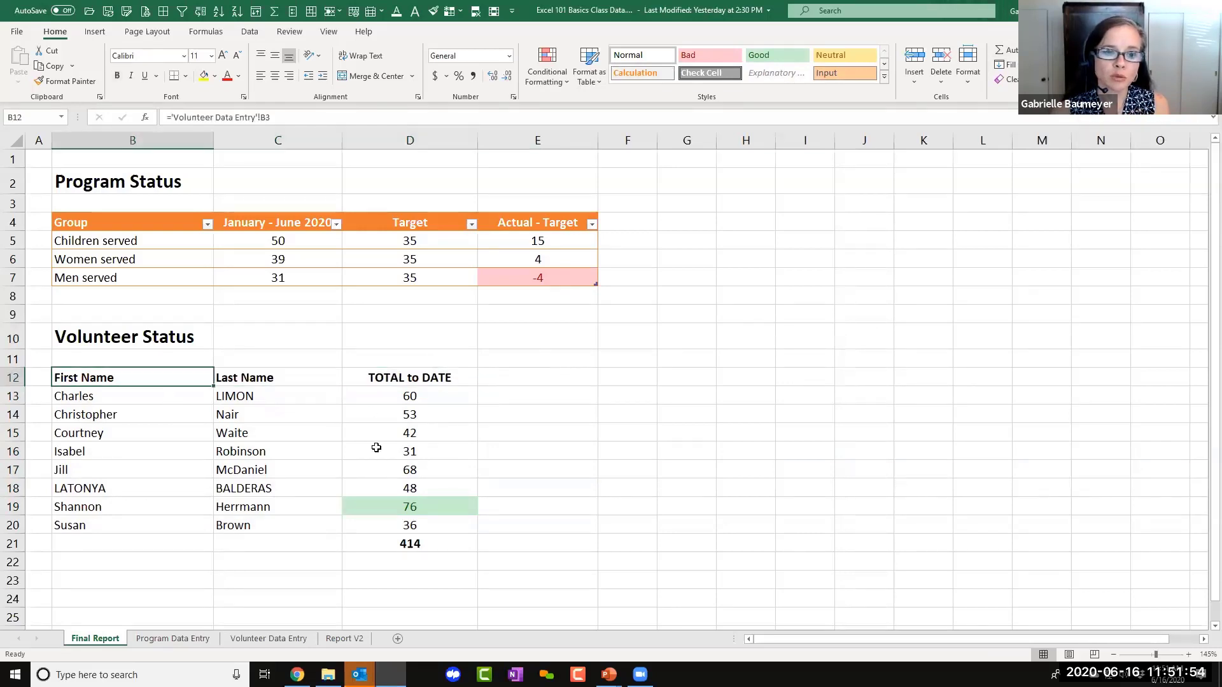
drag(376, 448, 379, 521)
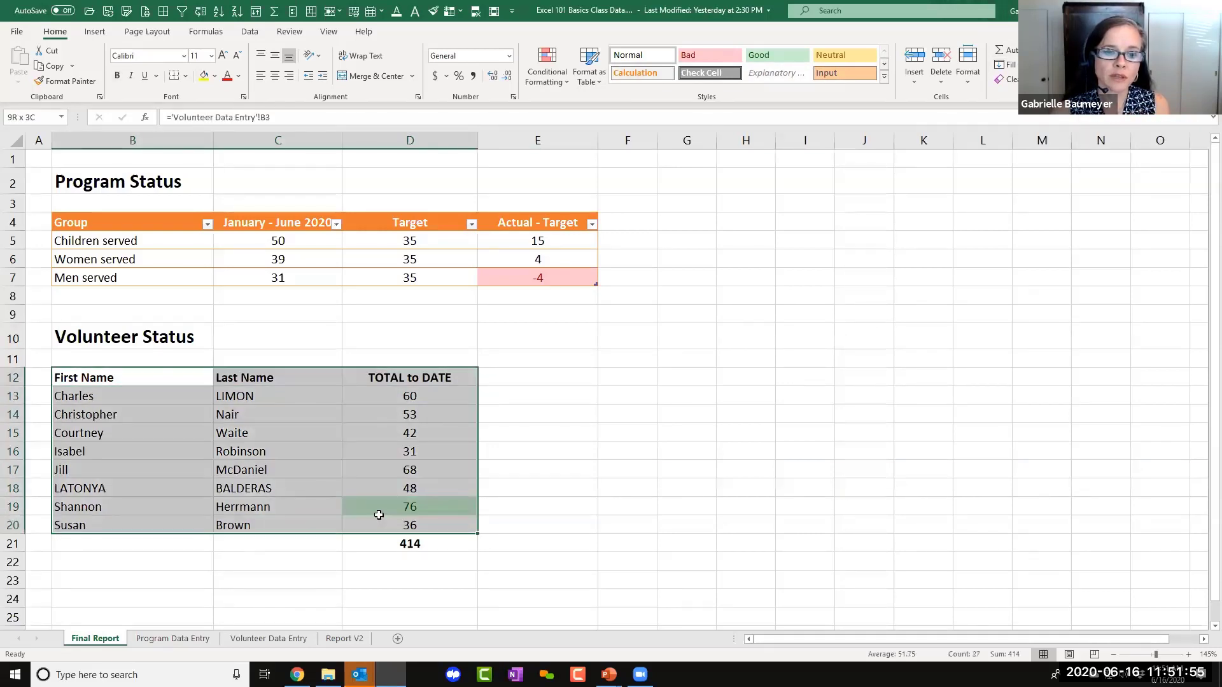
click(588, 76)
click(630, 243)
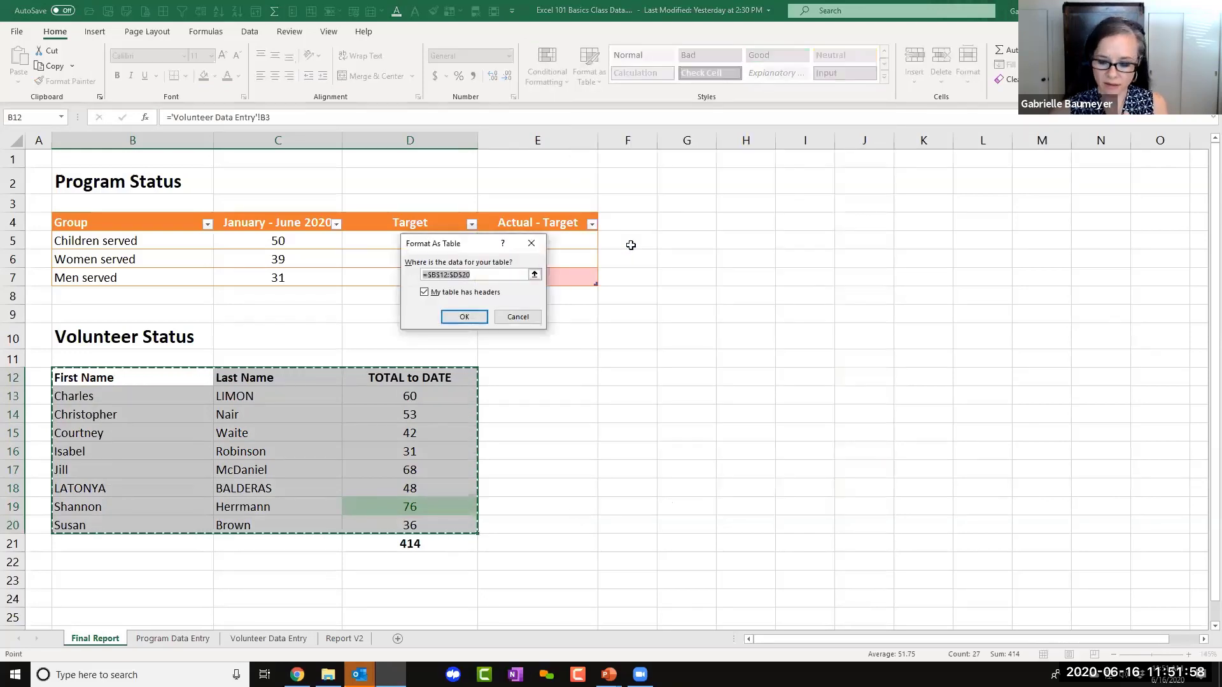
key(Return)
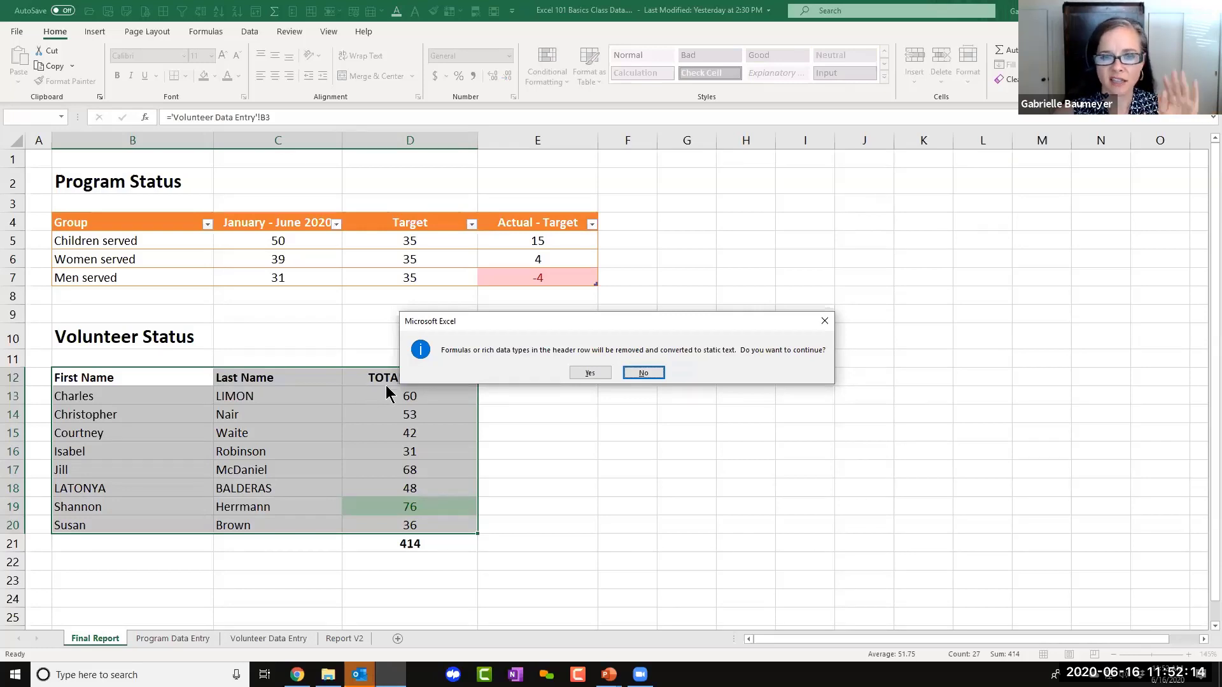
click(587, 374)
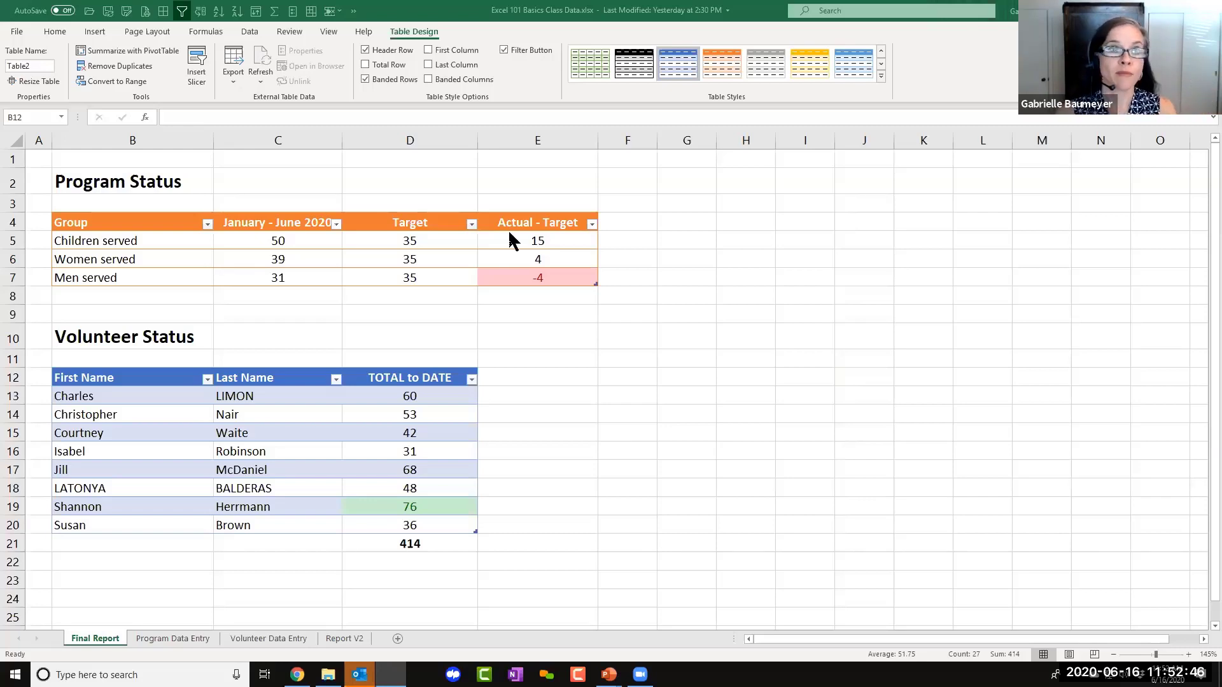
click(55, 30)
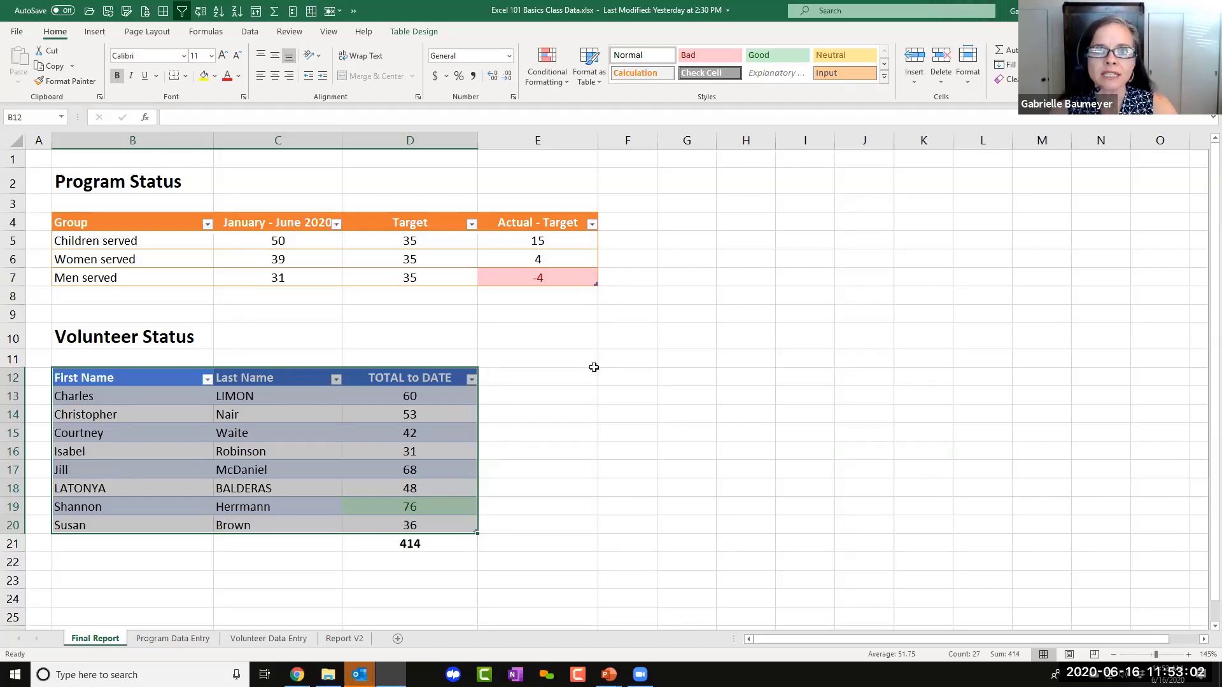
Switch to the PowerPoint slide show and advance from the Final Two-Part Report slide to Take Aways & Invitations.
key(alt+Tab)
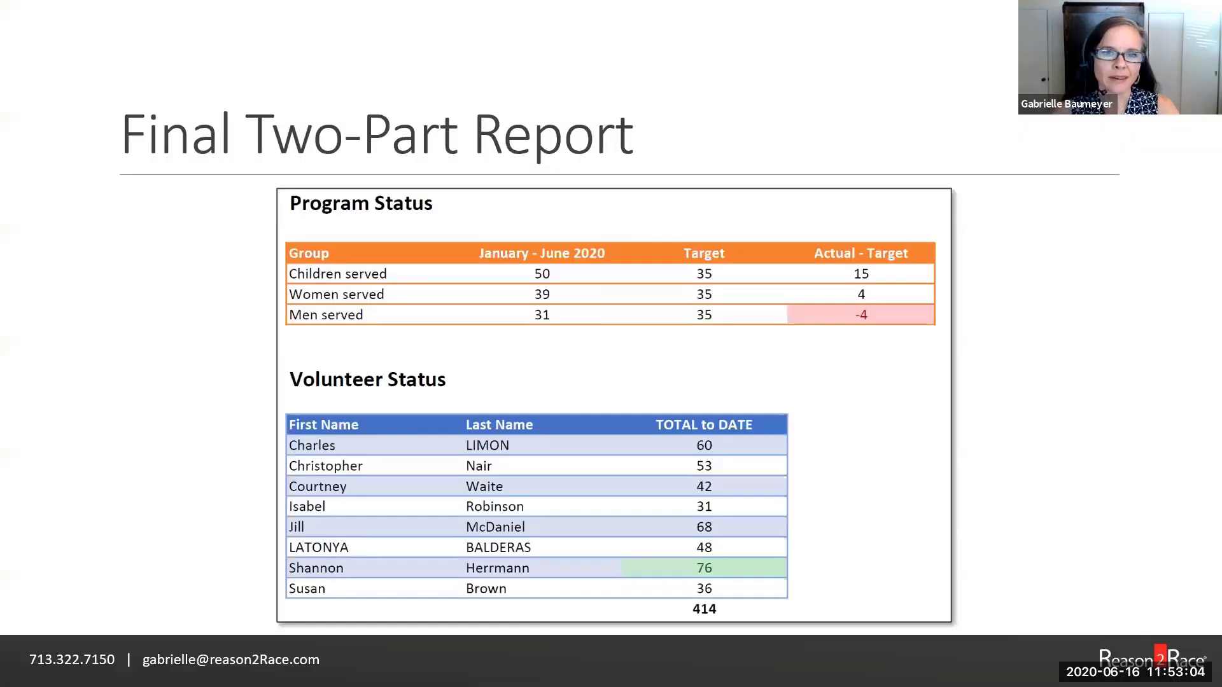
key(Right)
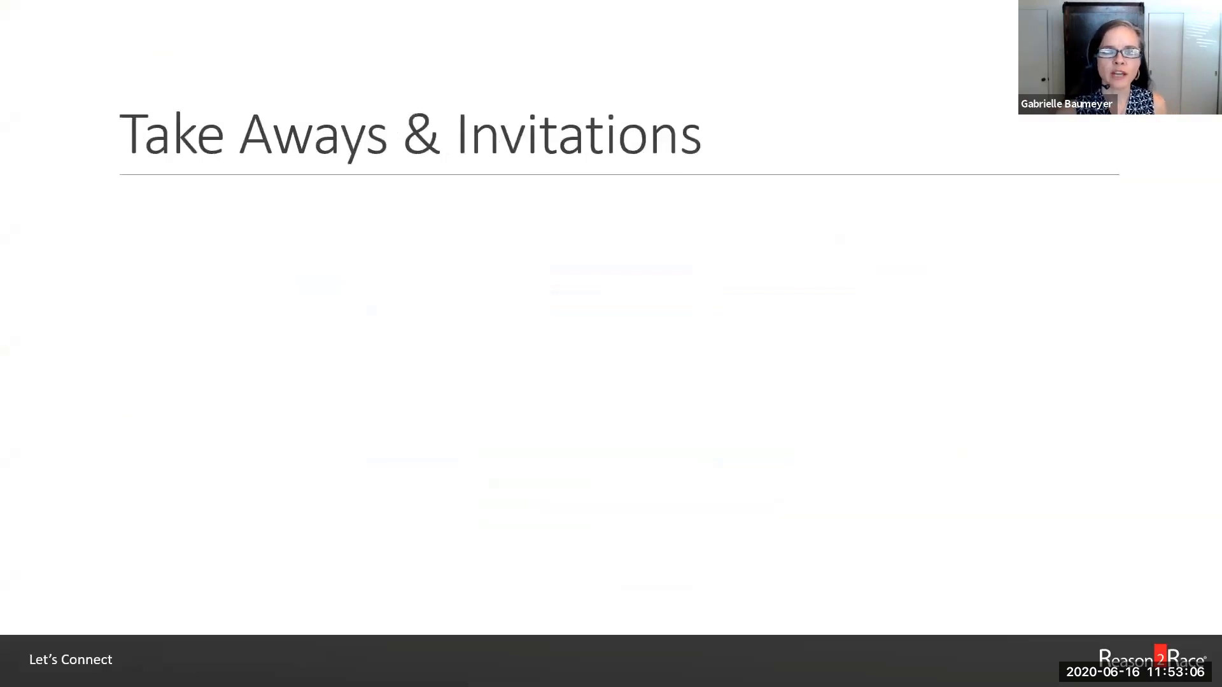
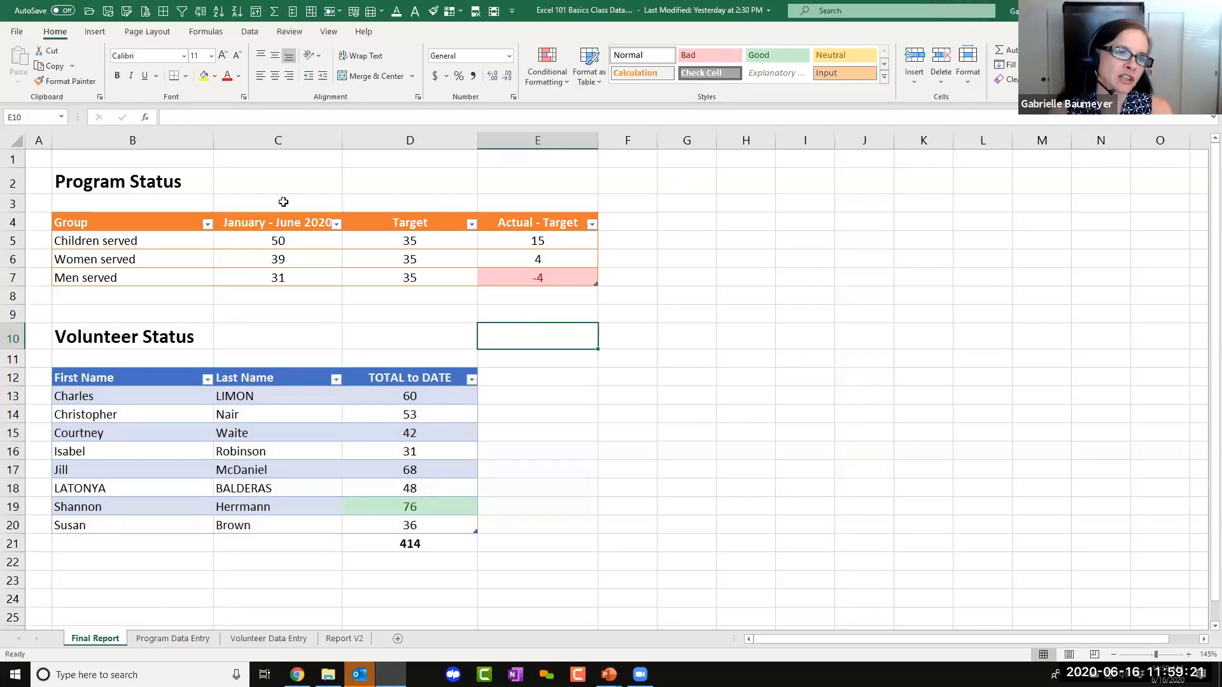
click(159, 141)
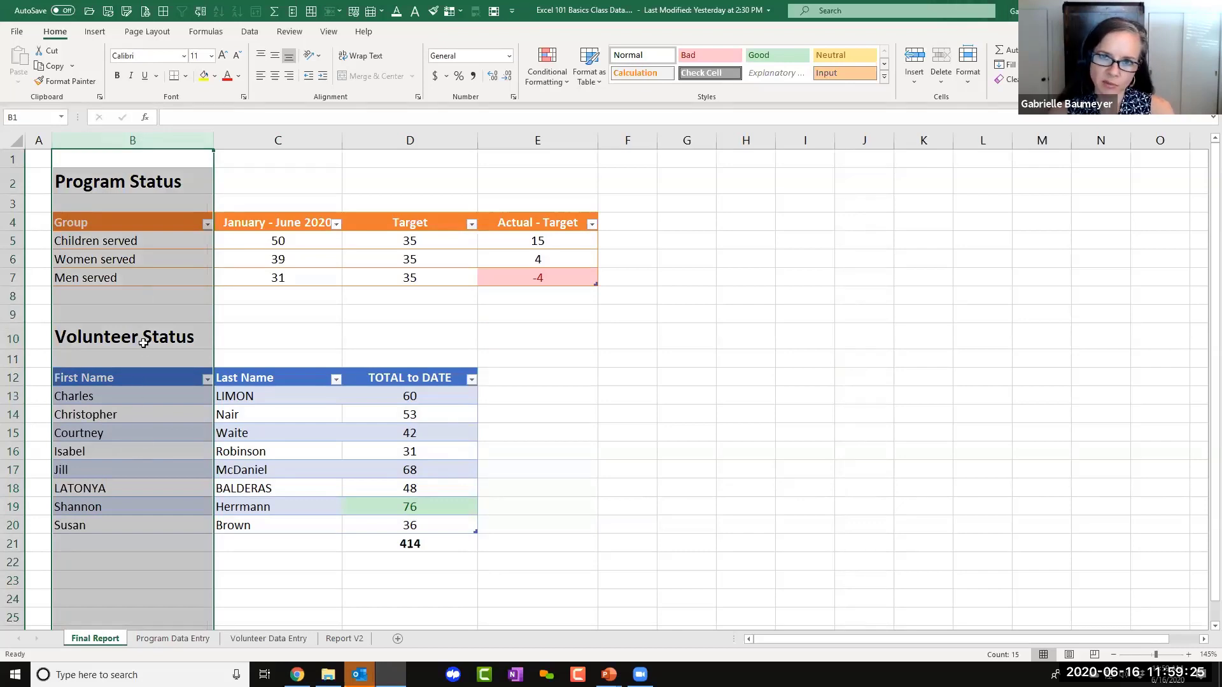
click(273, 160)
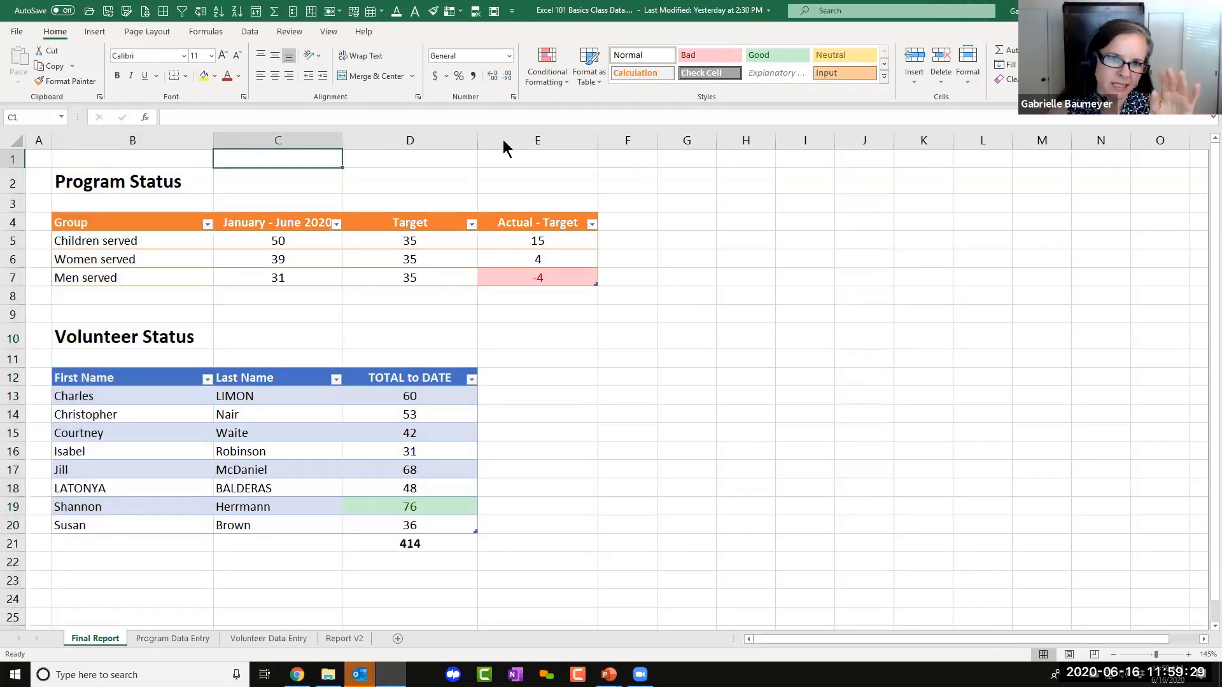
click(102, 32)
click(159, 31)
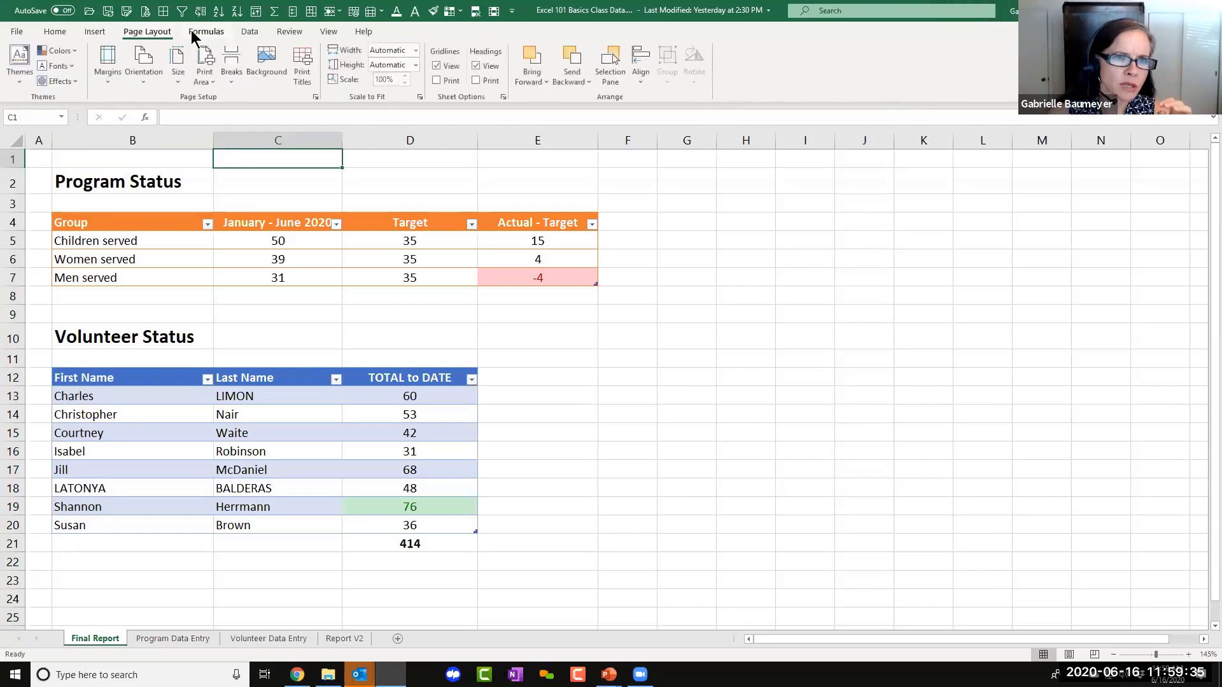
click(197, 32)
click(245, 32)
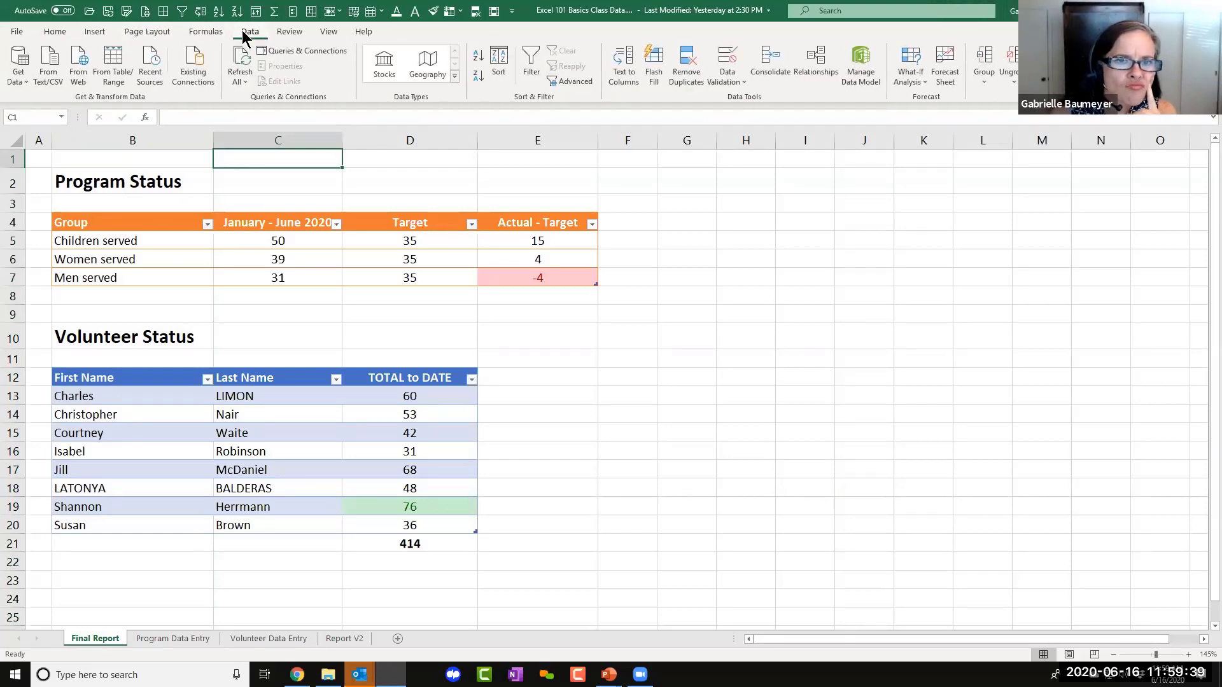
click(53, 33)
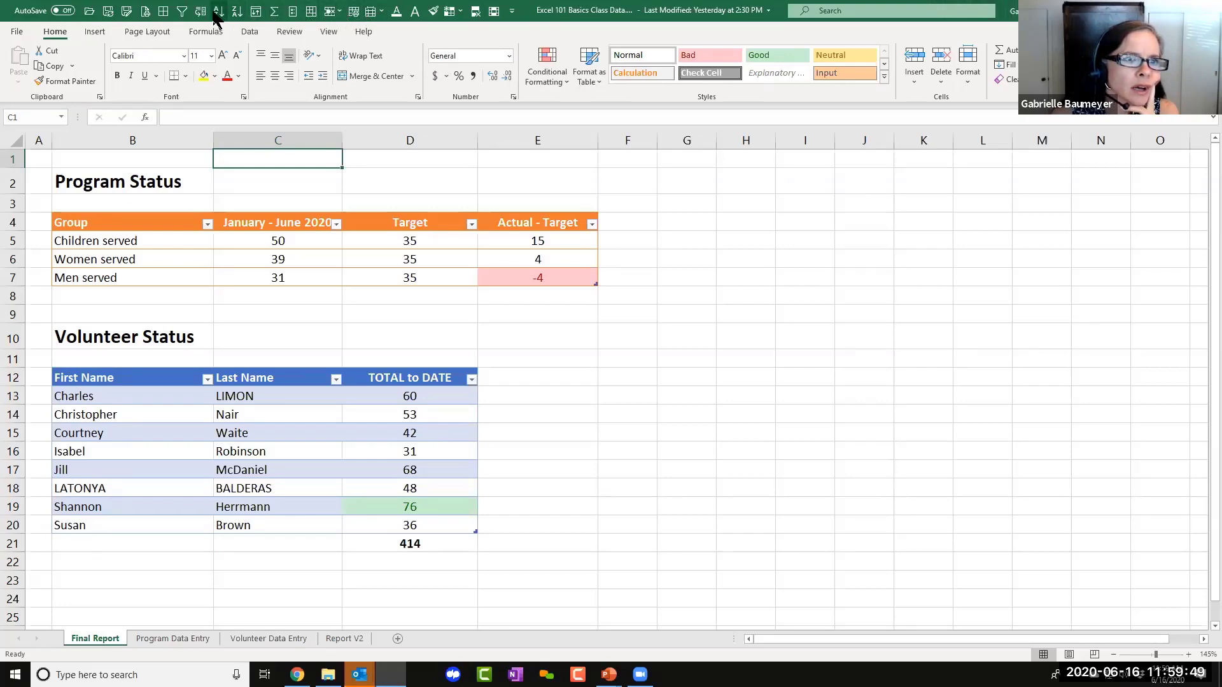
Try freezing the first column, undo the last change, and redo it.
click(378, 12)
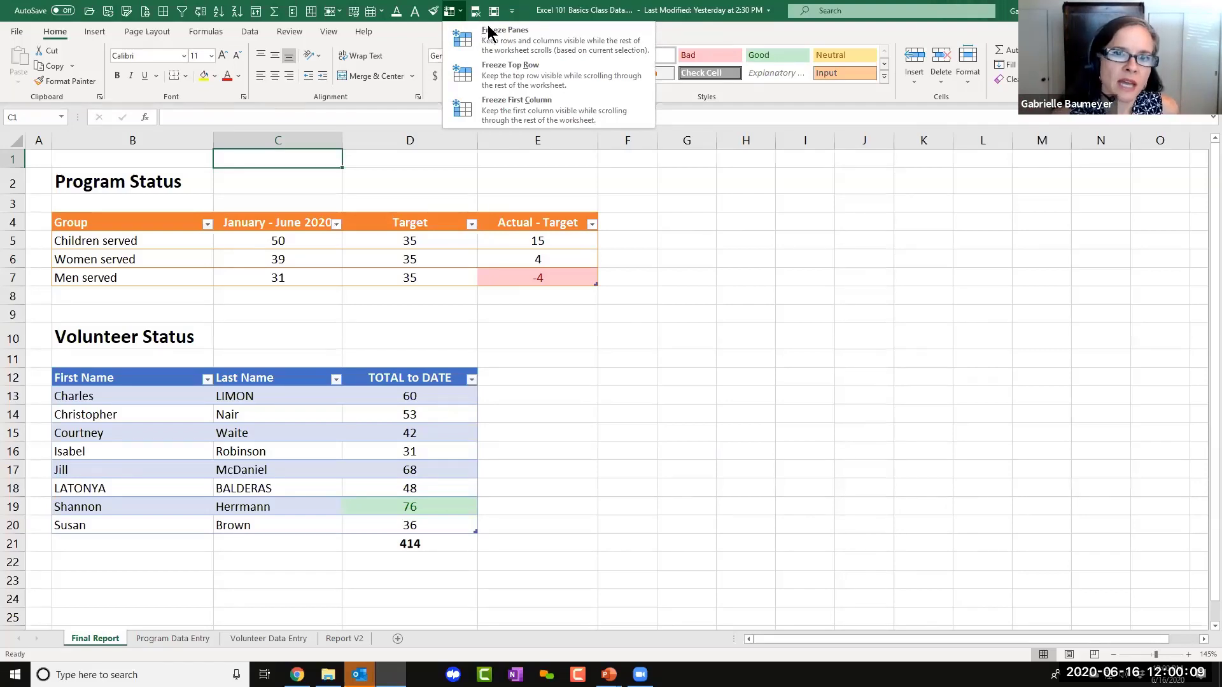
click(514, 105)
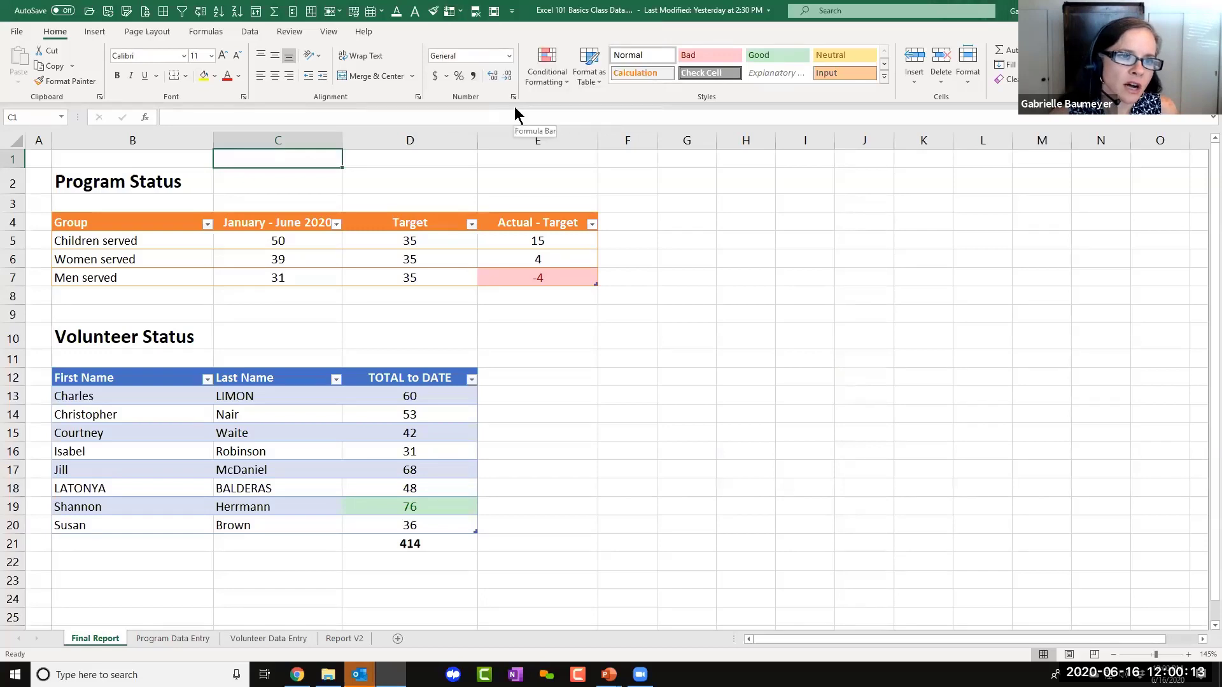
key(ctrl+z)
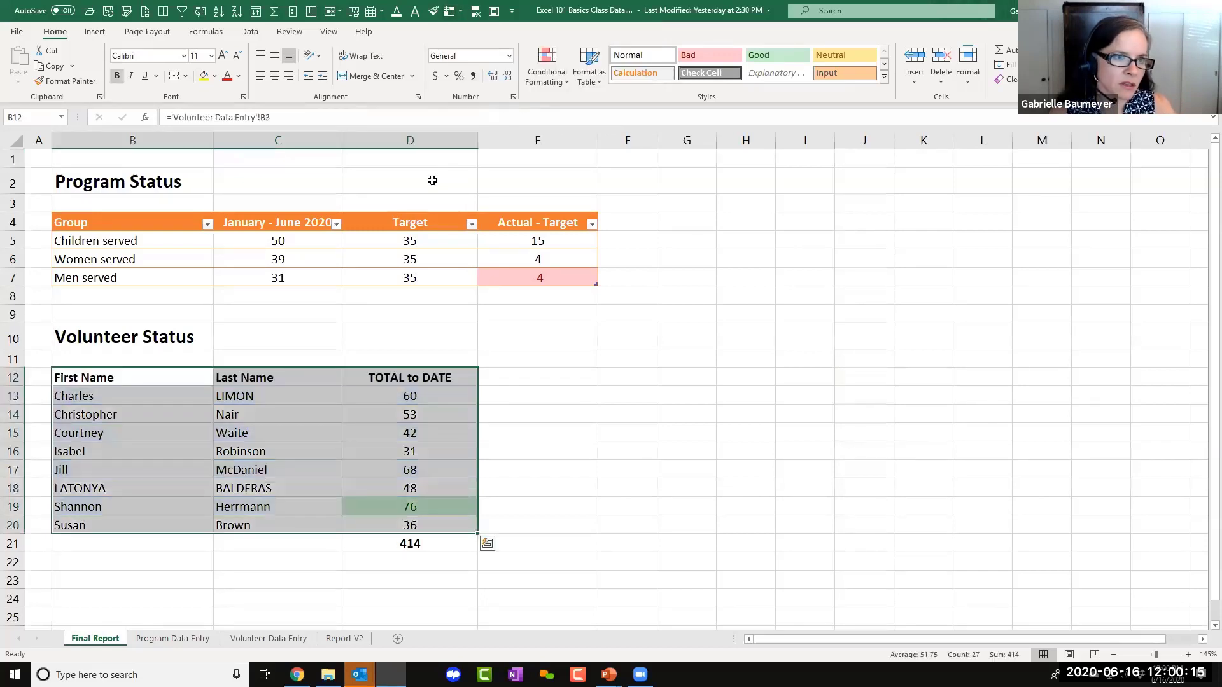
click(431, 180)
key(ctrl+y)
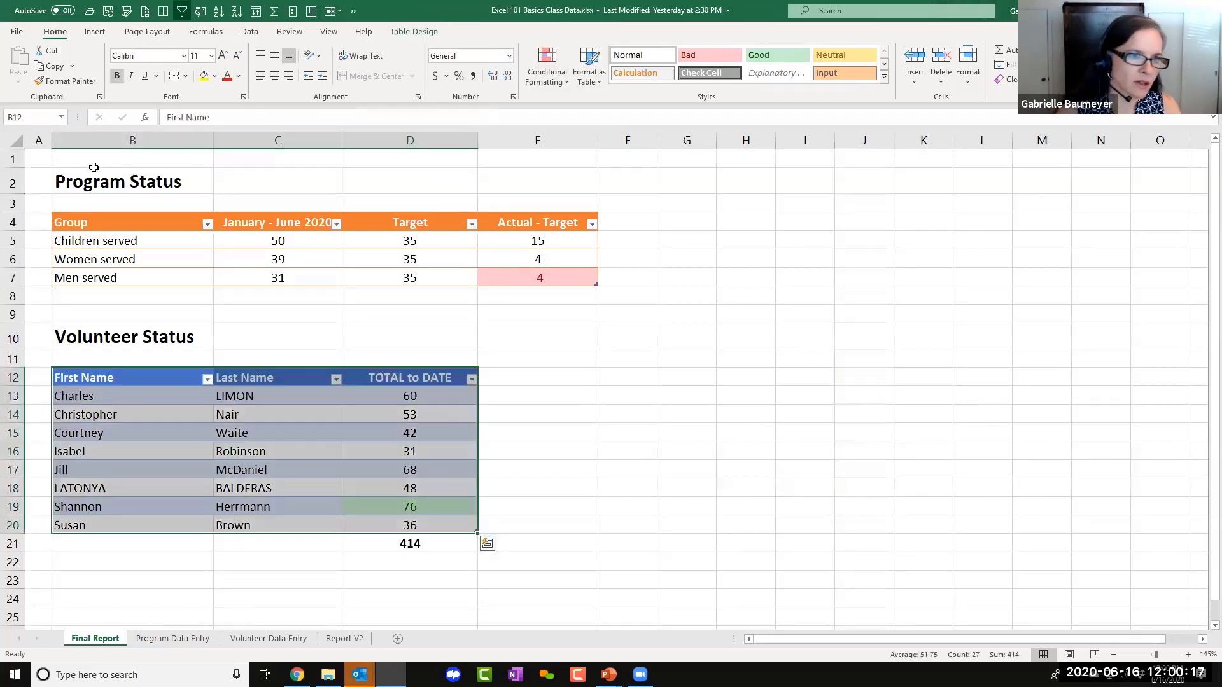
Delete the empty column A from the Final Report sheet and freeze the new first column.
click(32, 138)
key(ctrl+minus)
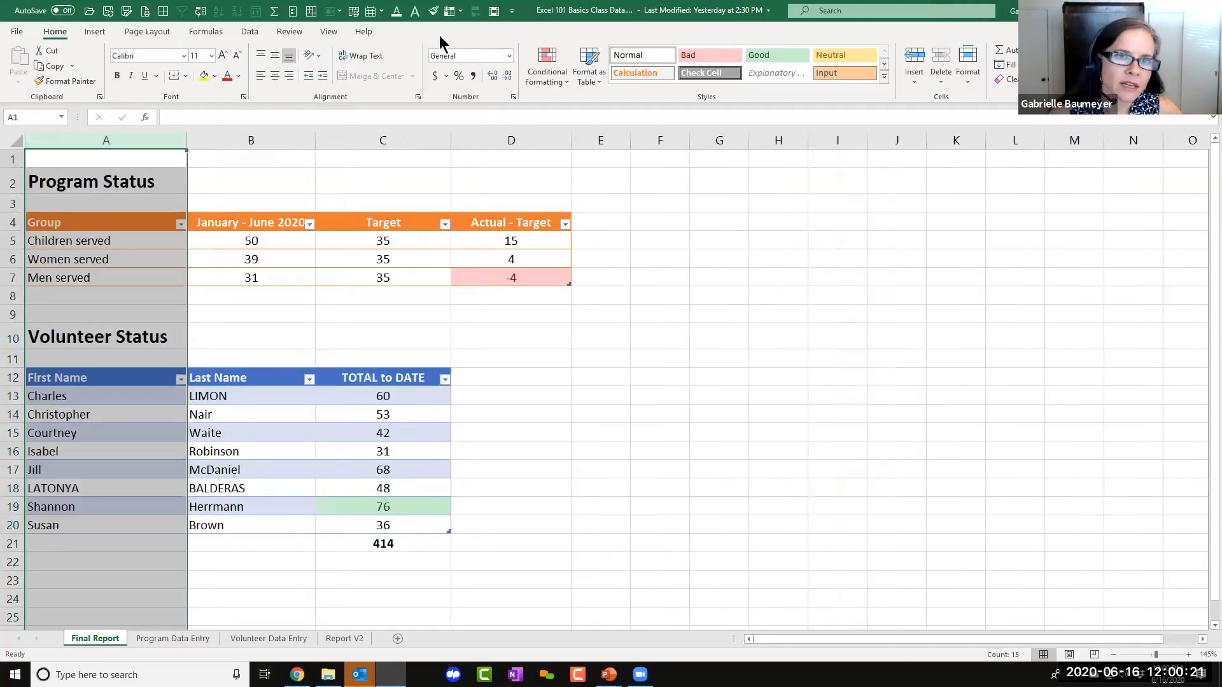
click(452, 11)
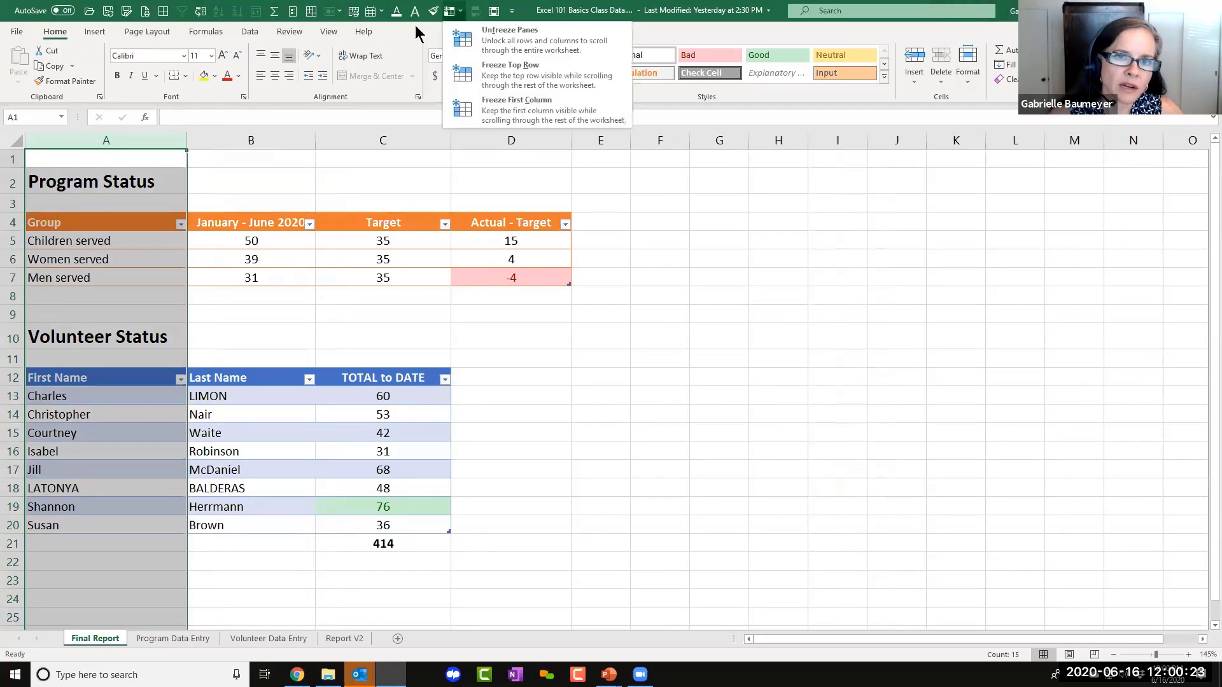
click(509, 108)
click(511, 313)
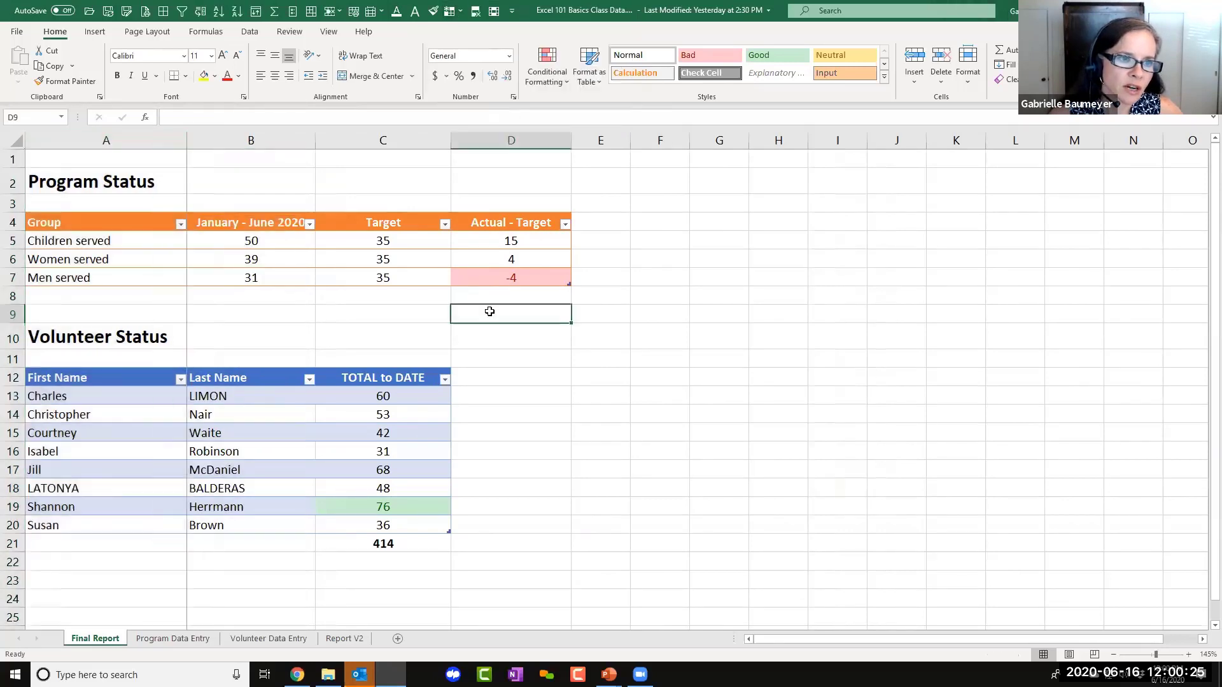
drag(979, 639, 863, 636)
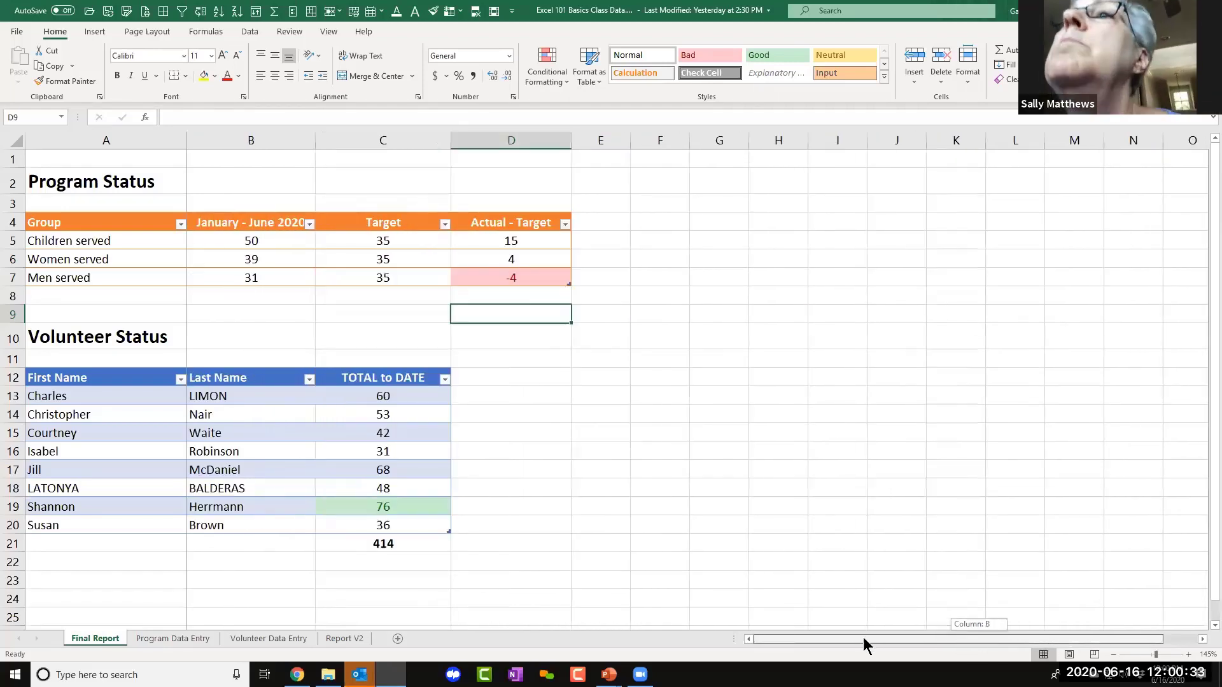
click(249, 32)
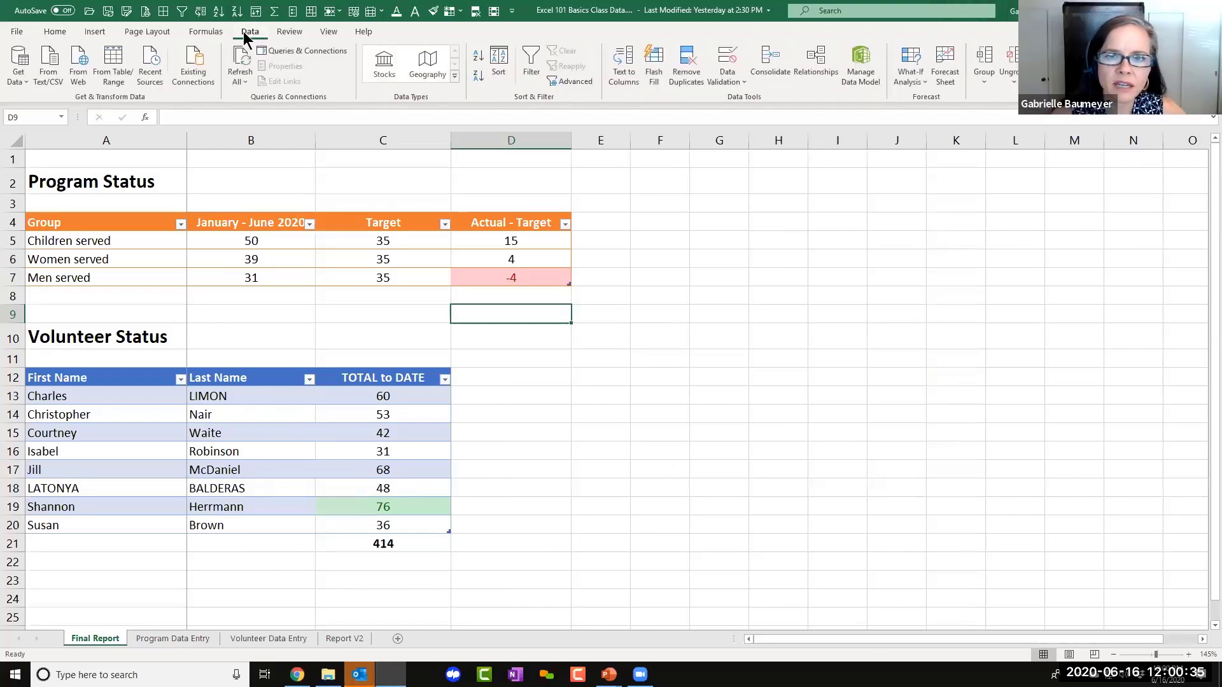
click(133, 33)
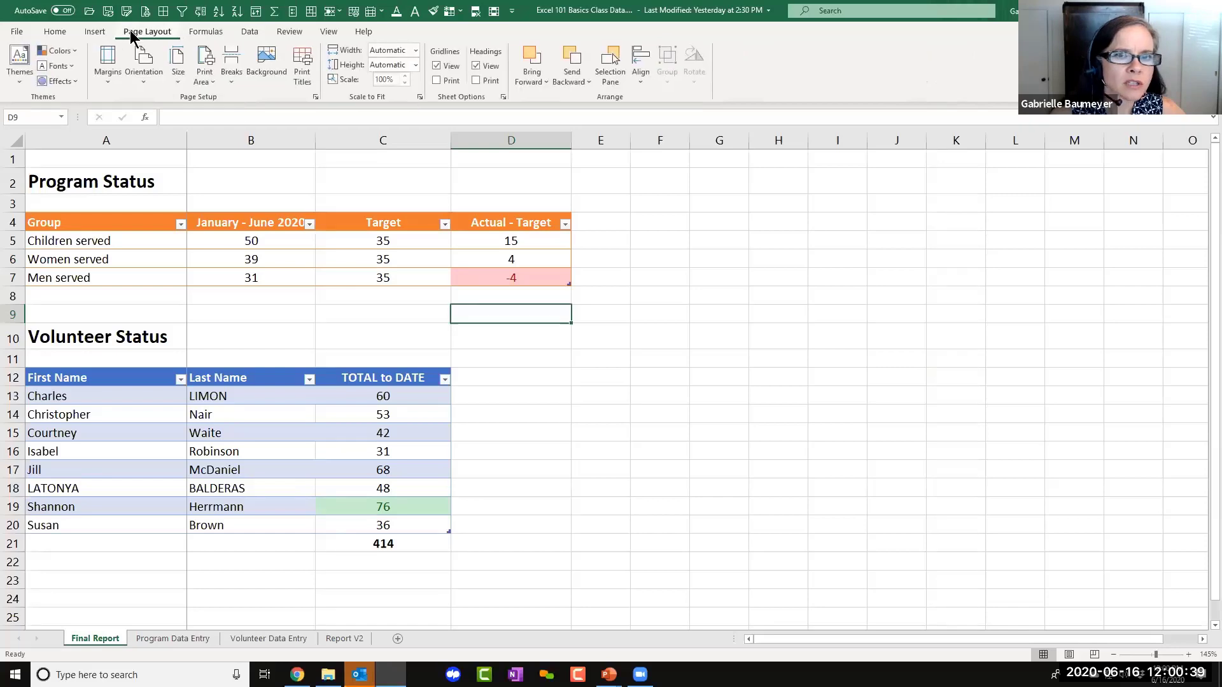
click(97, 32)
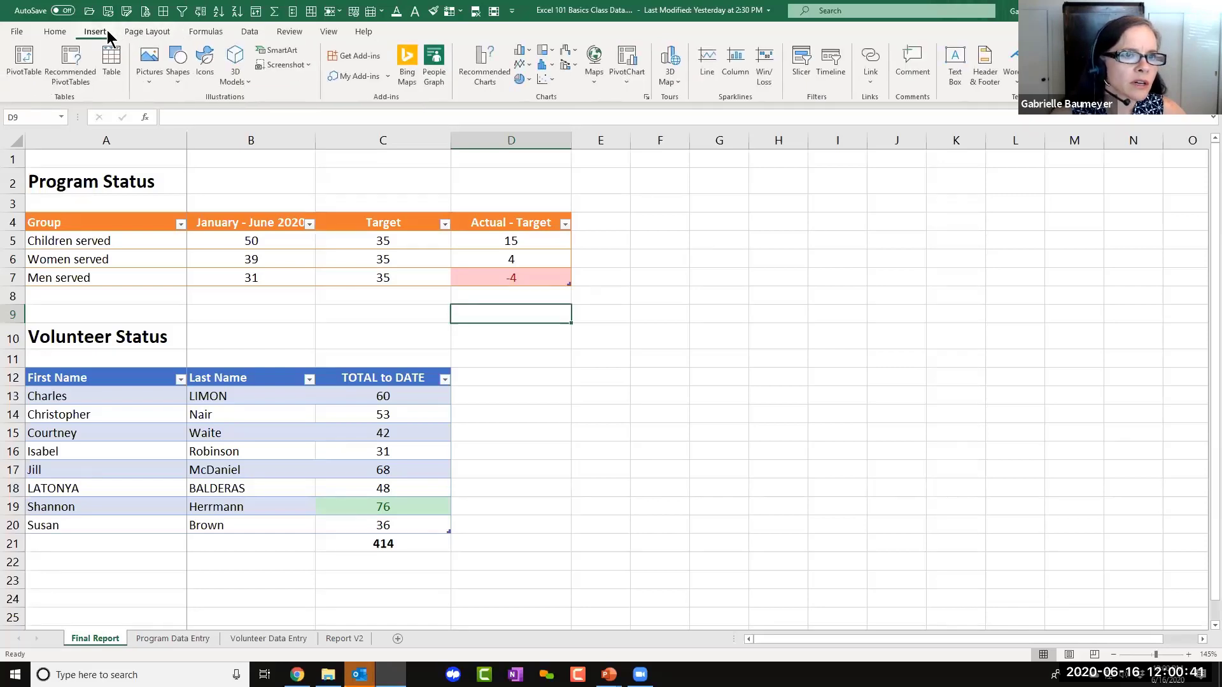
click(66, 33)
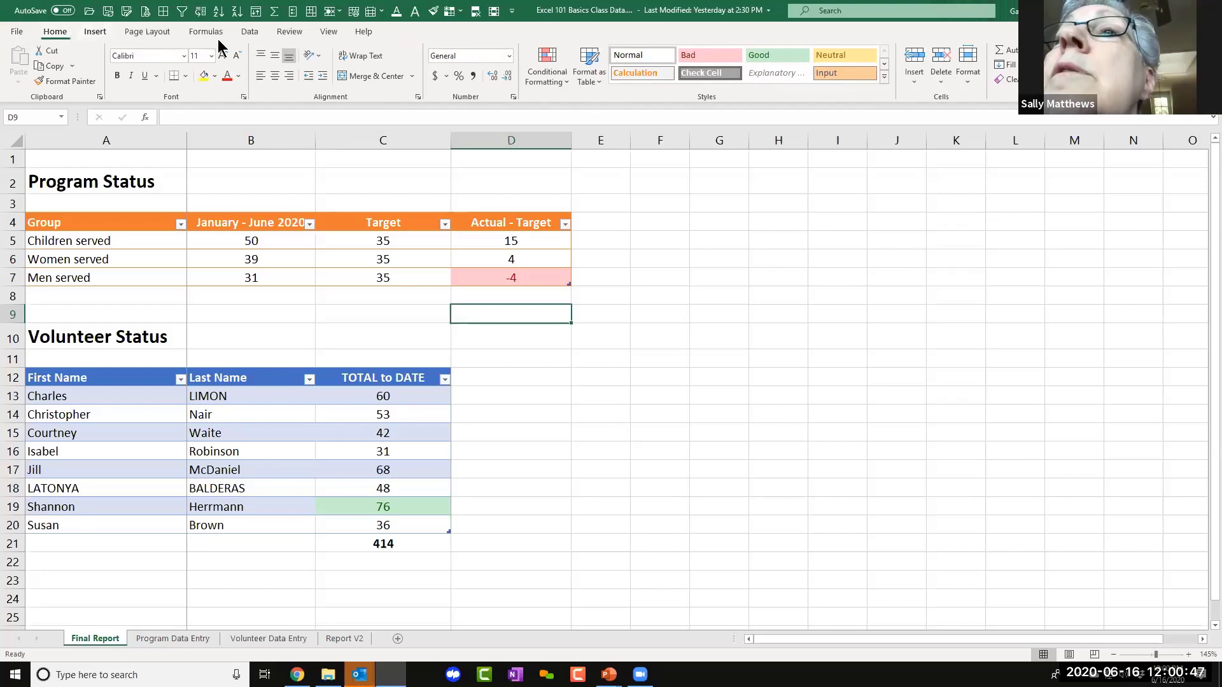
click(251, 33)
click(284, 35)
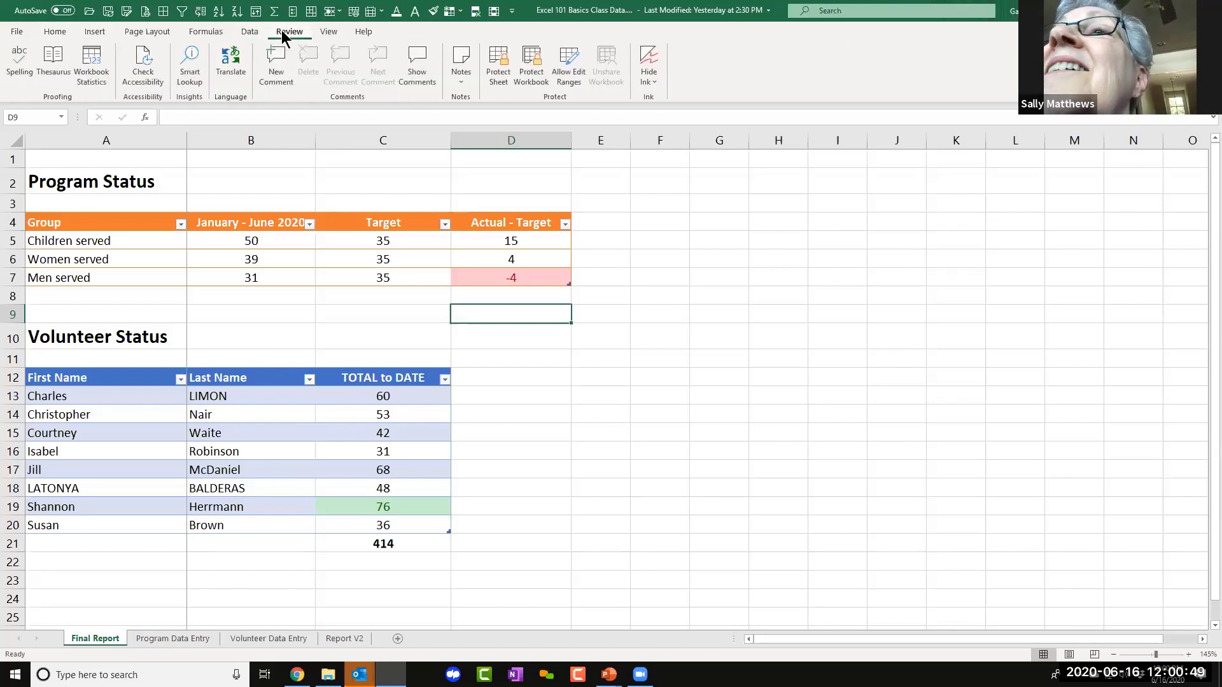
click(248, 35)
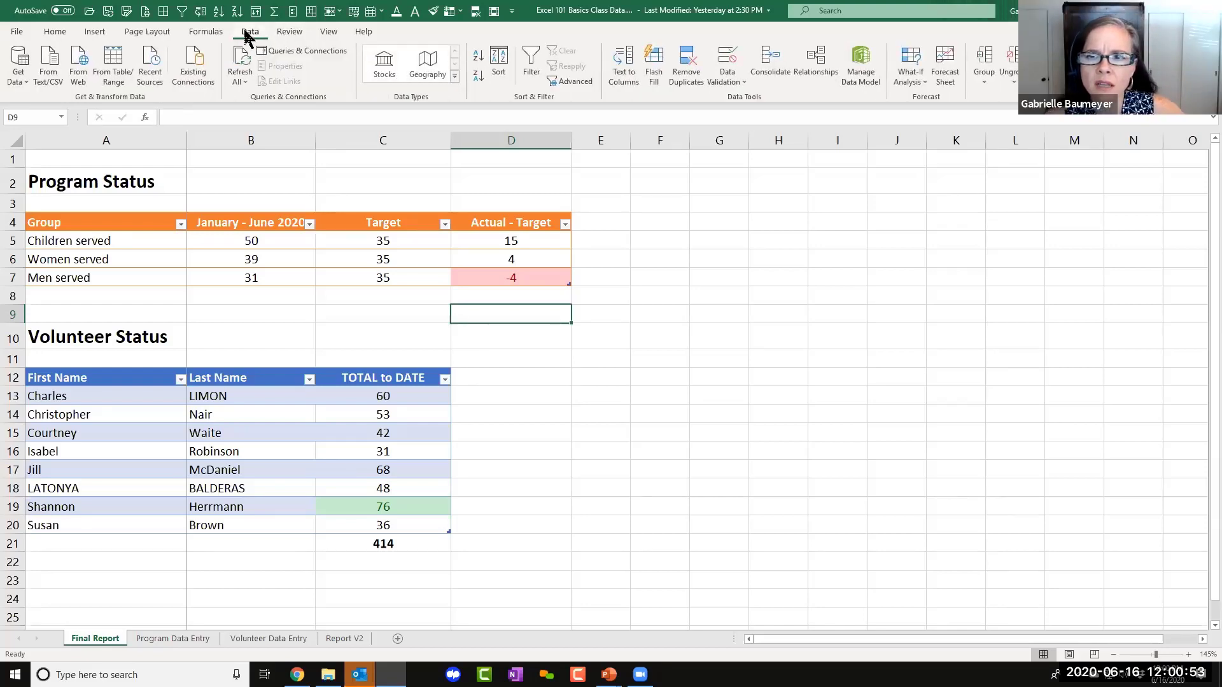
Unfreeze the panes on the Final Report sheet.
click(329, 37)
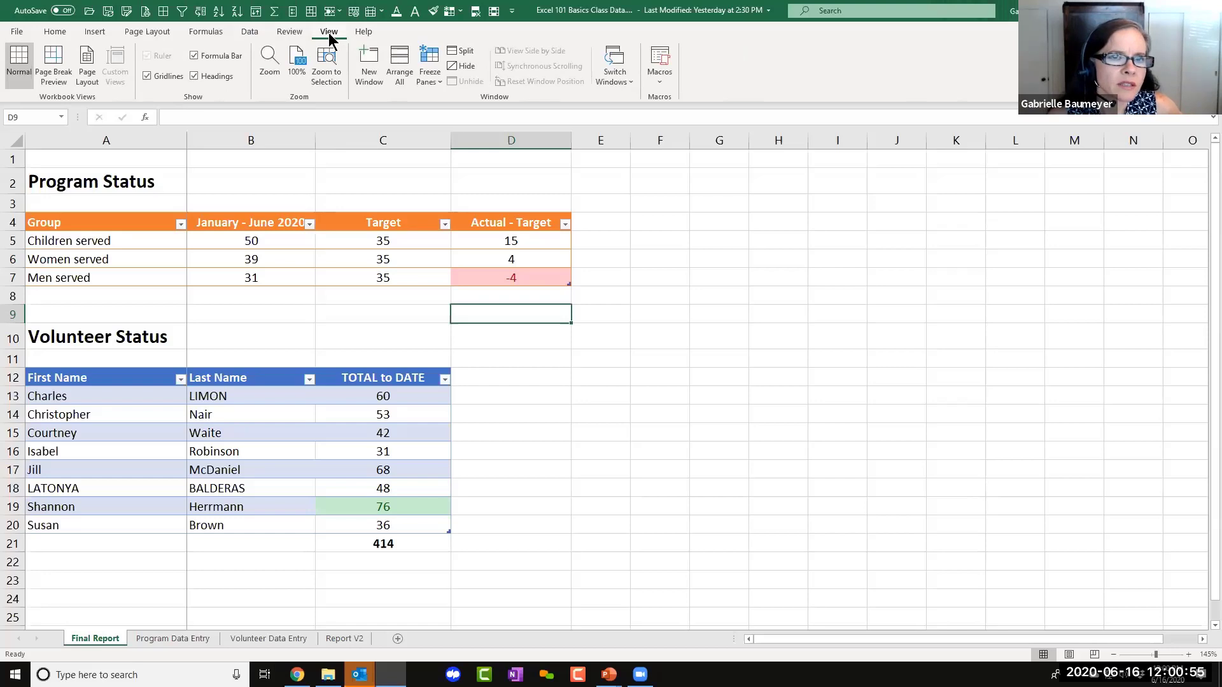
click(435, 78)
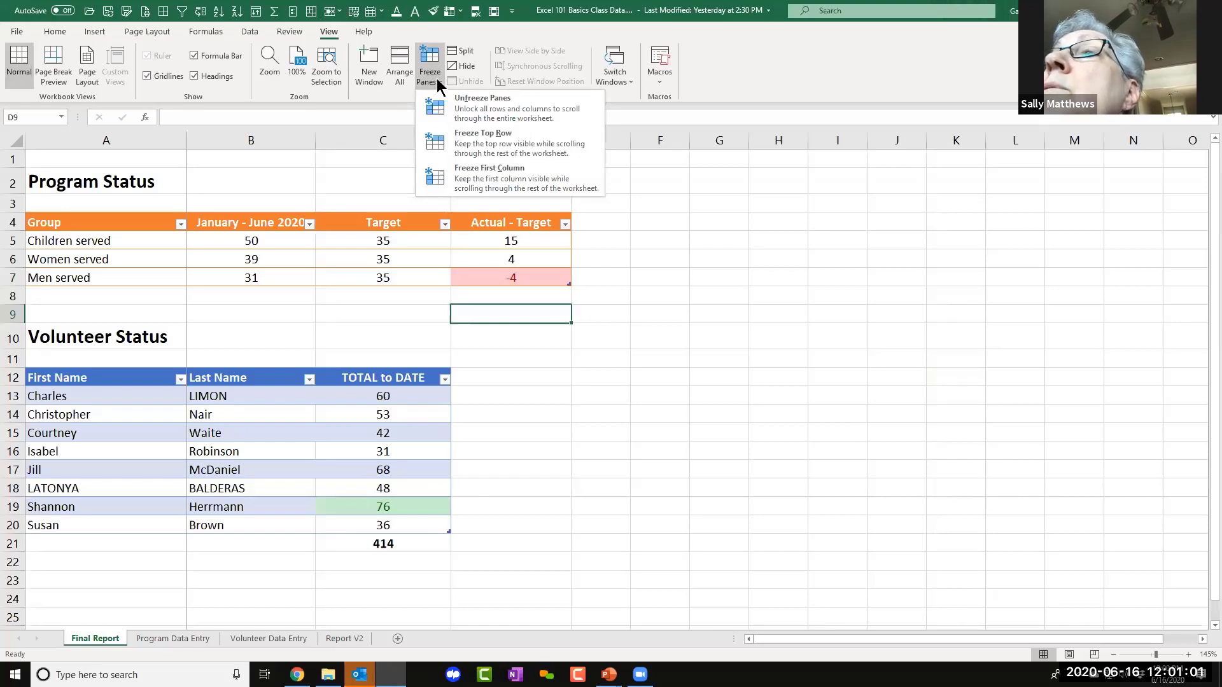
click(498, 108)
click(280, 189)
Freeze the panes at column C so that columns A and B stay in place.
click(348, 137)
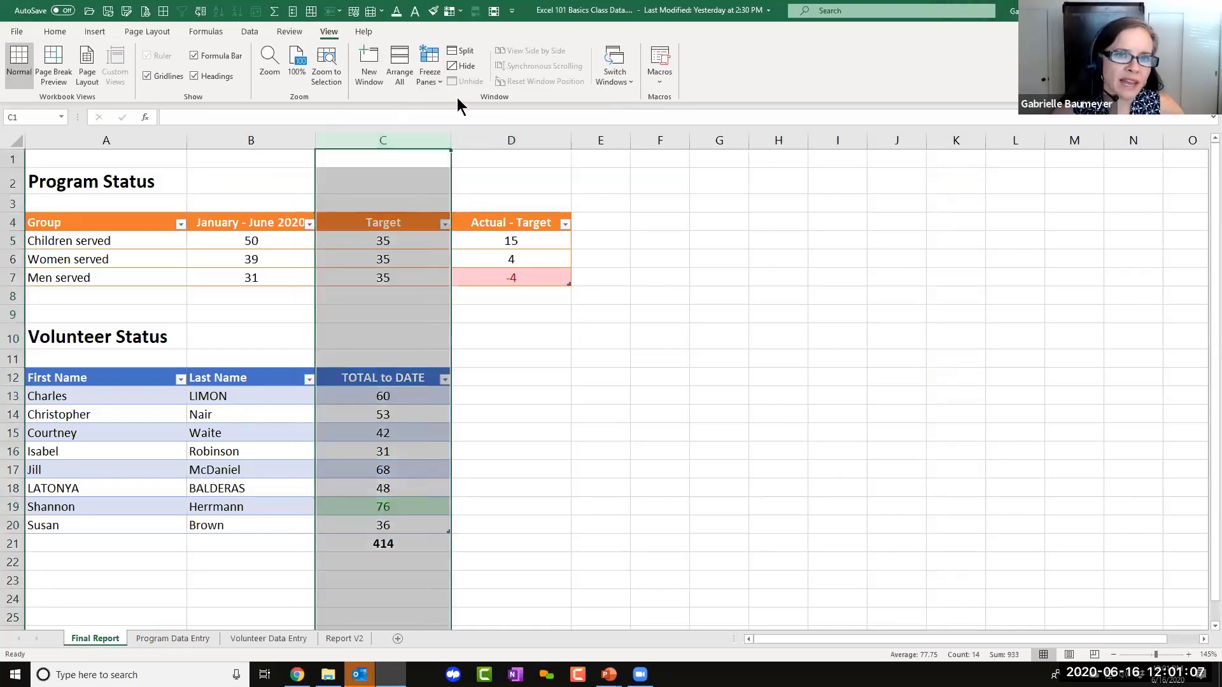
click(428, 64)
click(513, 116)
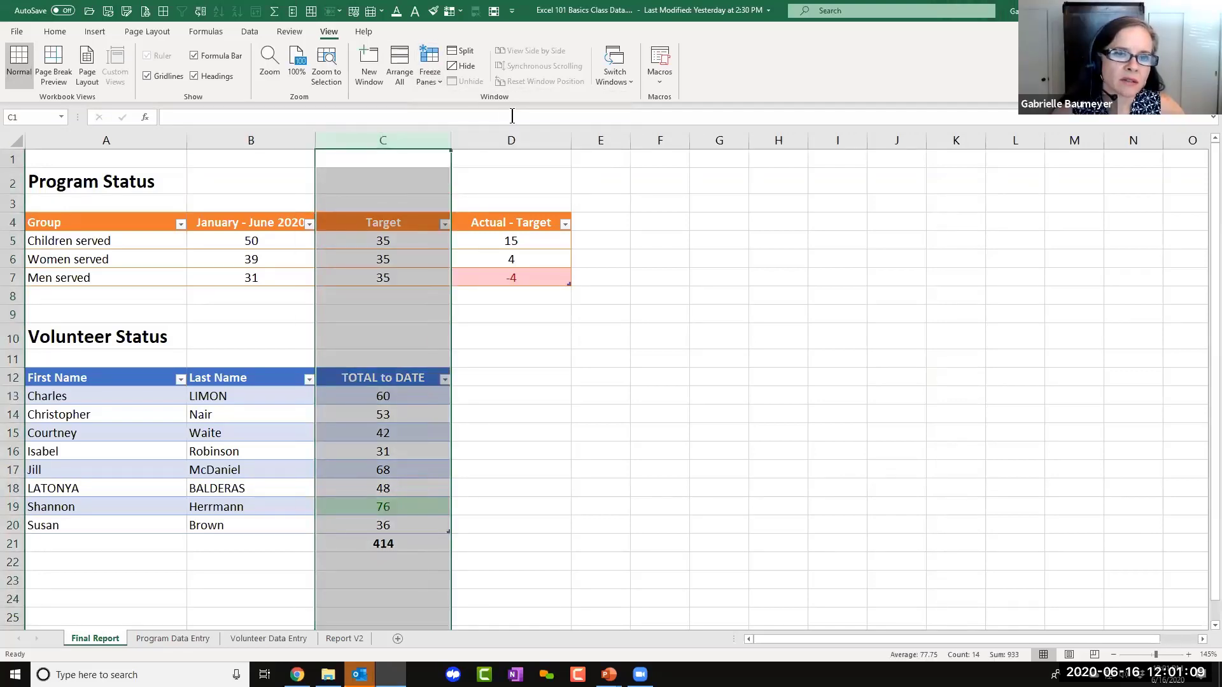
click(697, 559)
drag(831, 637, 777, 609)
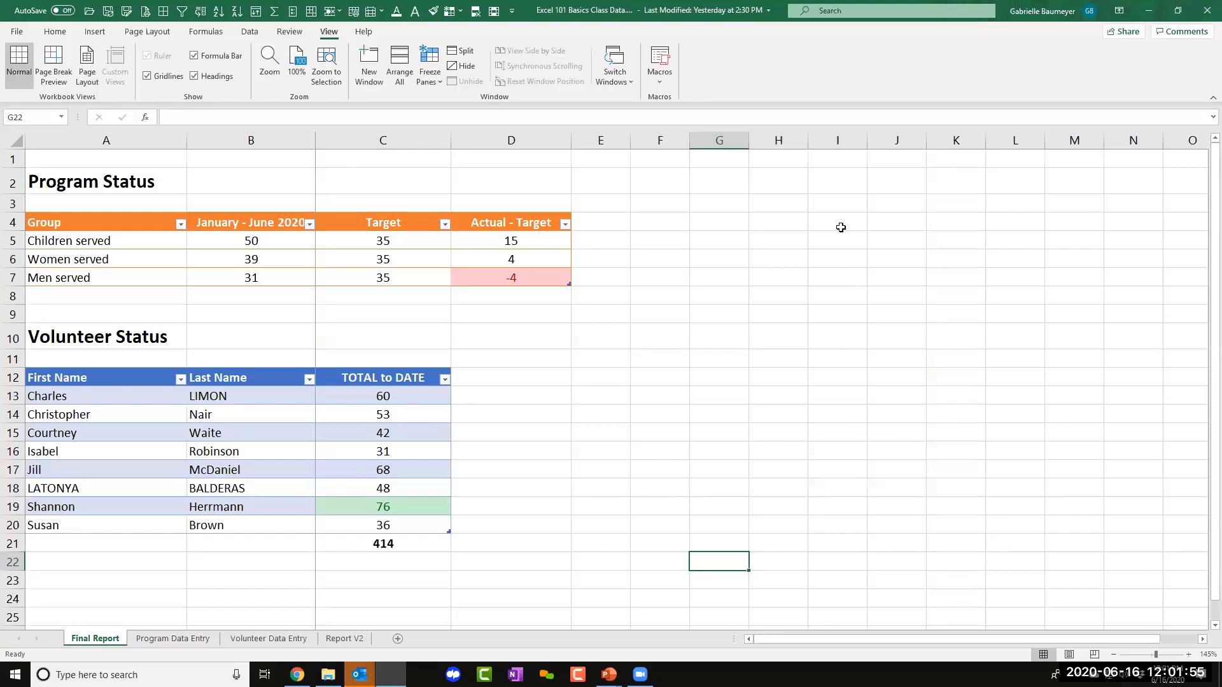
Enter the sample value 2 in the blank cell H4 beside the Program Status table.
click(779, 227)
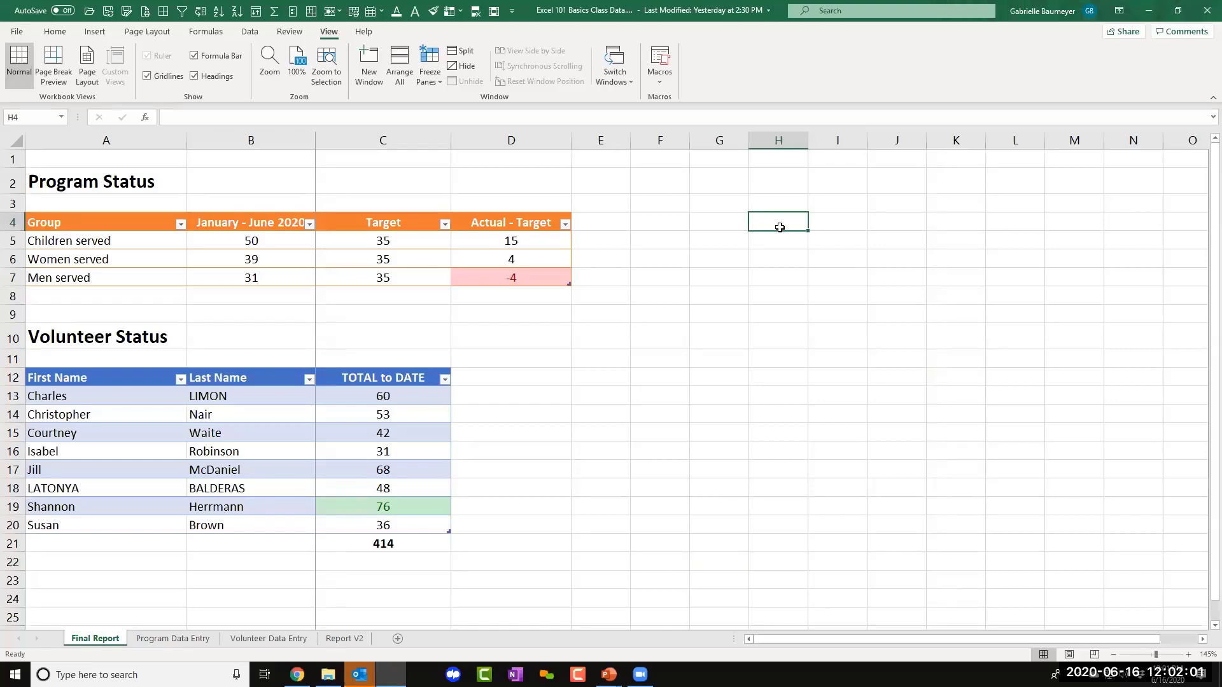
text(2)
key(Return)
key(Up)
key(Right)
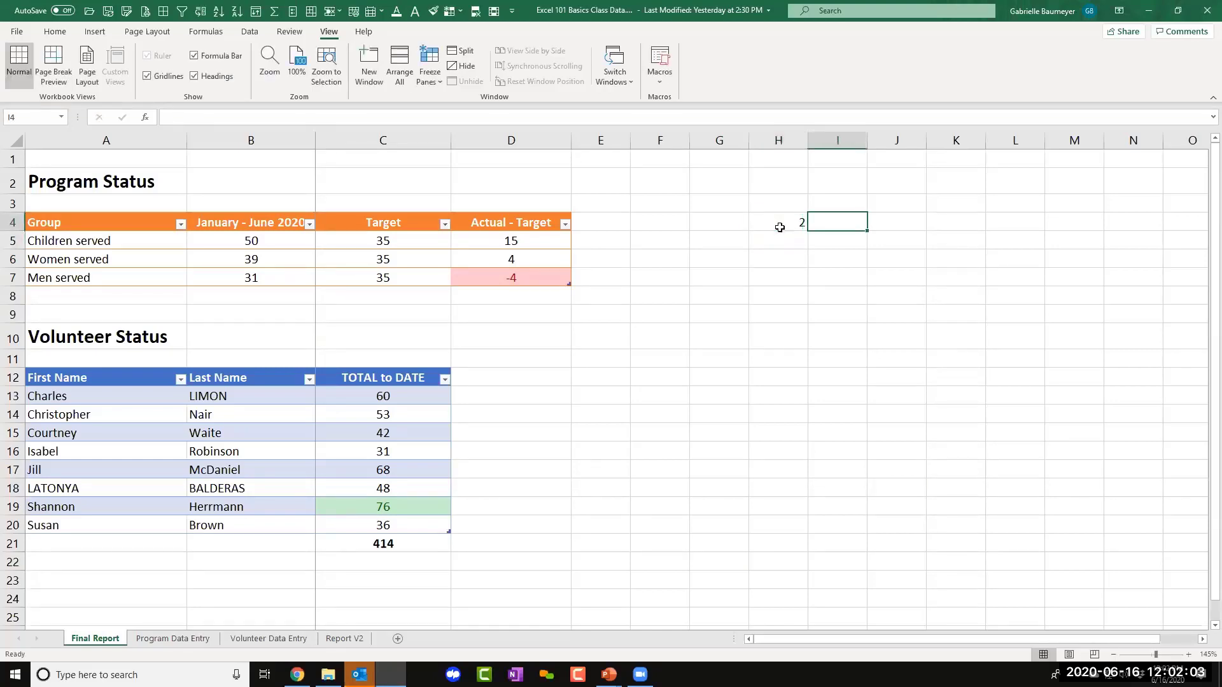
Enter the value 3 in each of the cells I4 through I7.
text(3)
key(Return)
text(3)
key(Return)
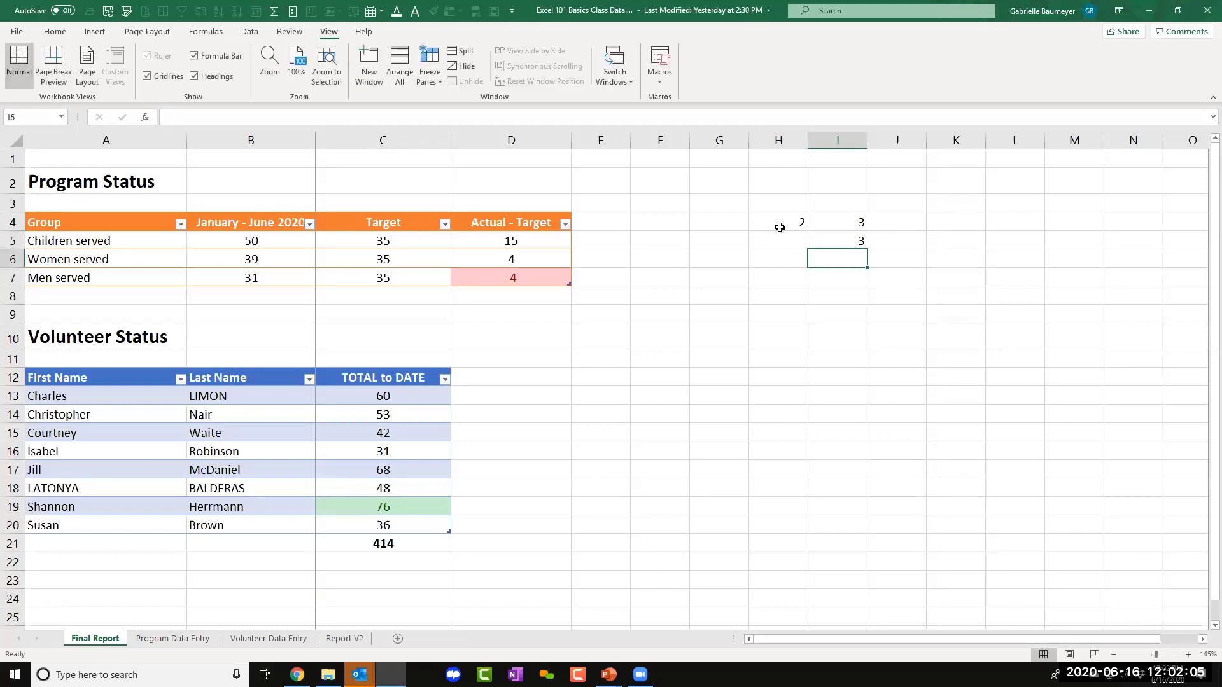
key(Down)
text(3)
key(Return)
key(Up)
key(Up)
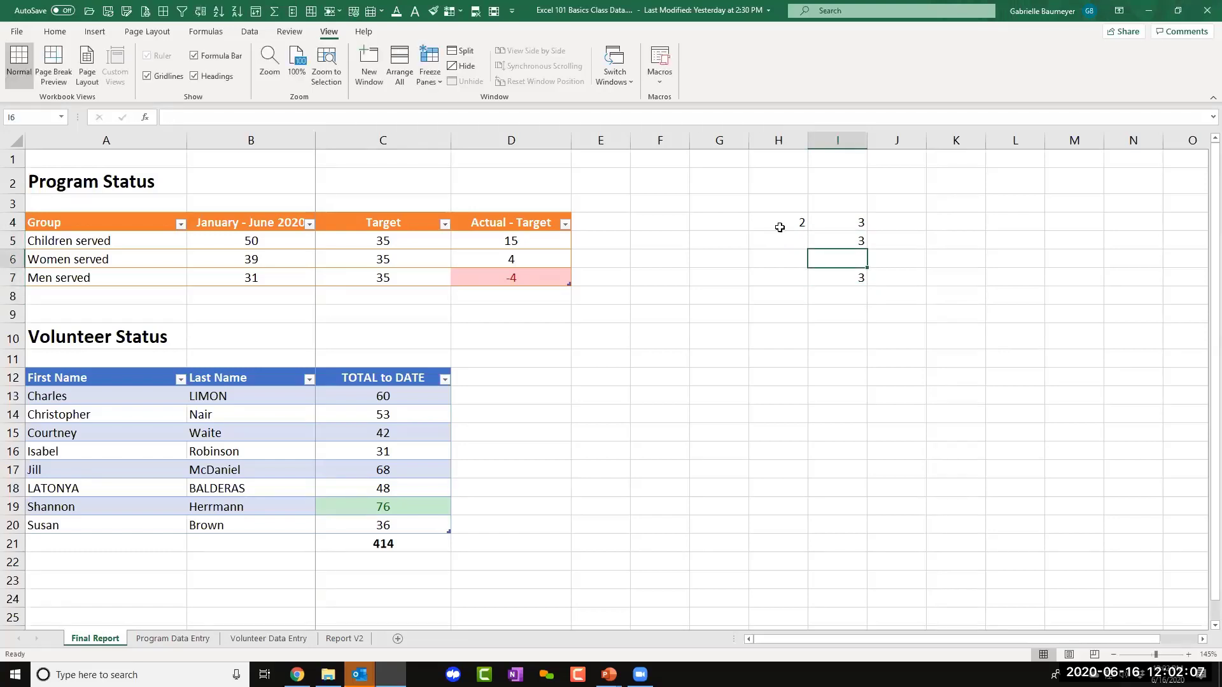
text(3)
key(Return)
key(Up)
key(Up)
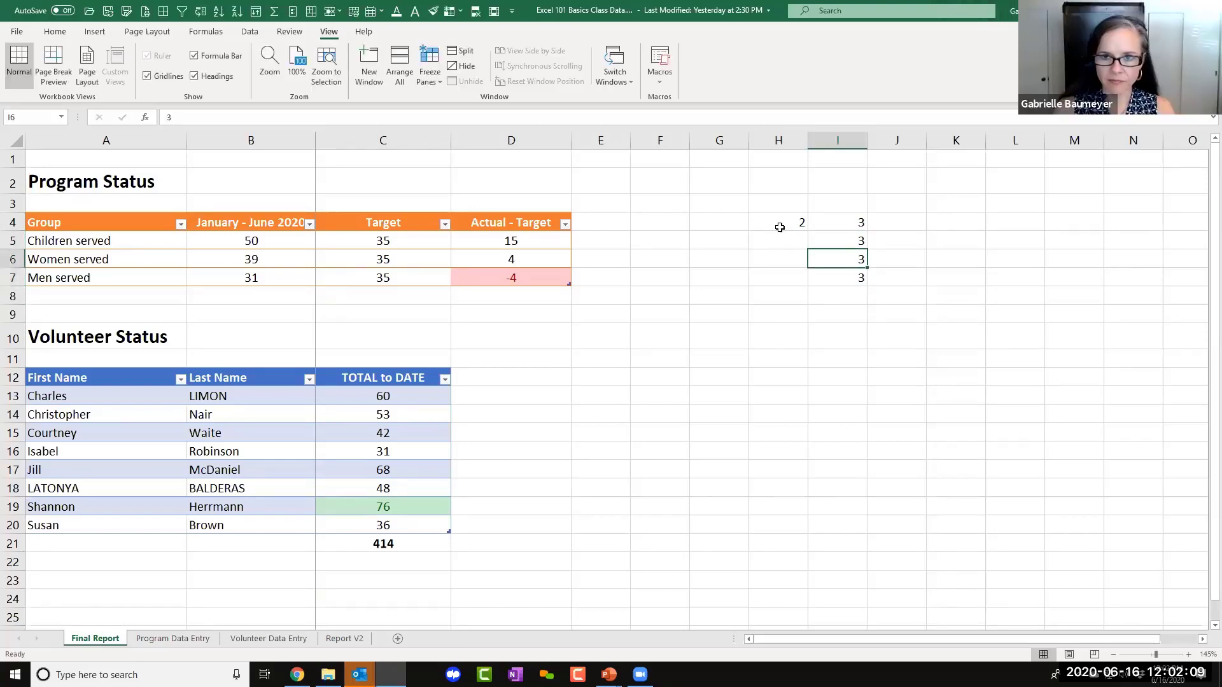
Enter the value 2 in each of the cells H5 through H7.
key(Left)
text(2)
key(Return)
text(2)
key(Return)
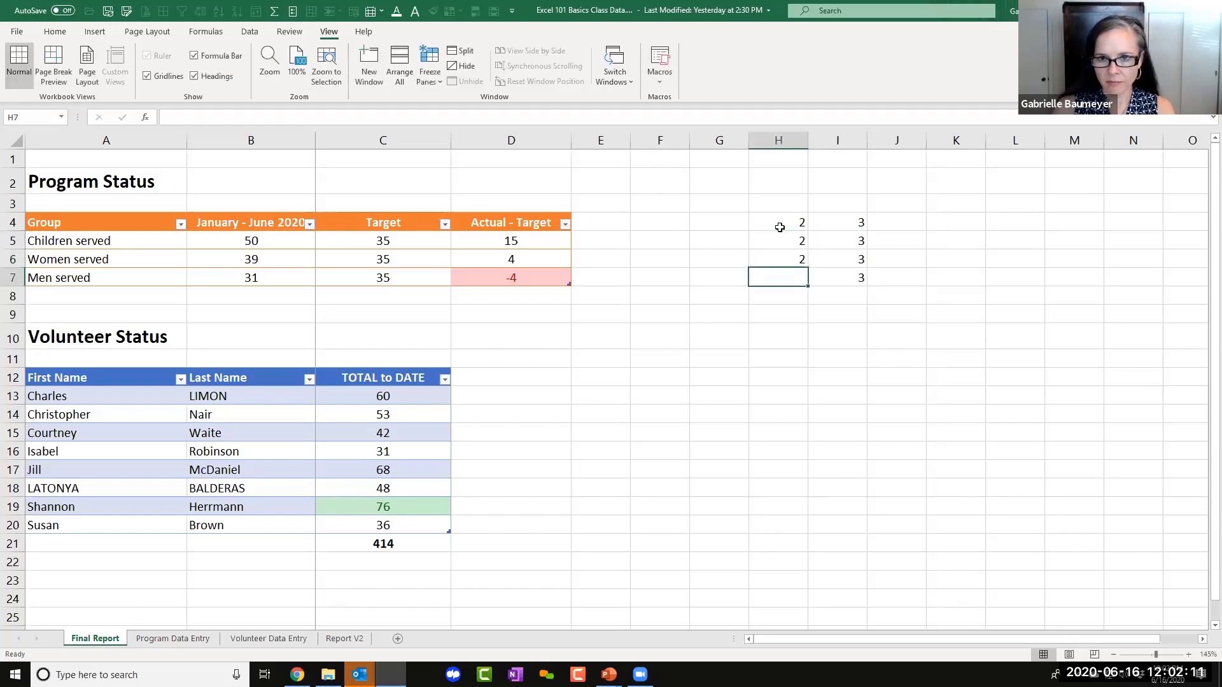
text(2)
key(Return)
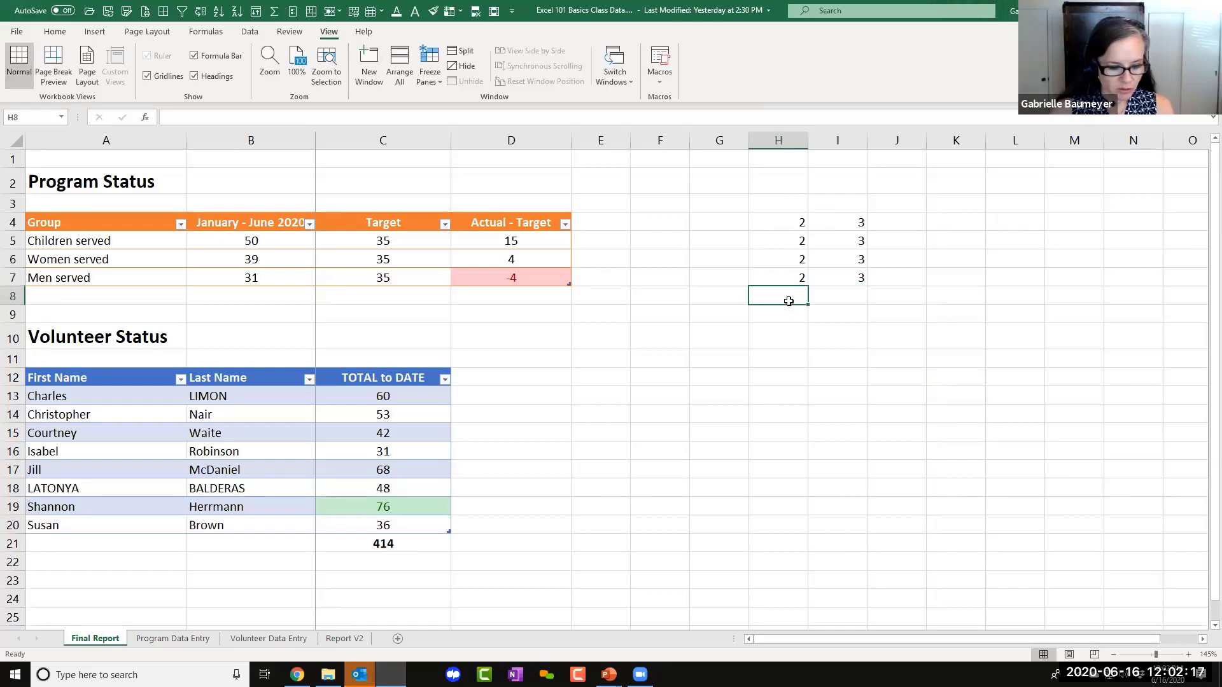
Add AutoSum totals of rows 4 to 7 in cells H8 and I8.
key(alt+equal)
key(Return)
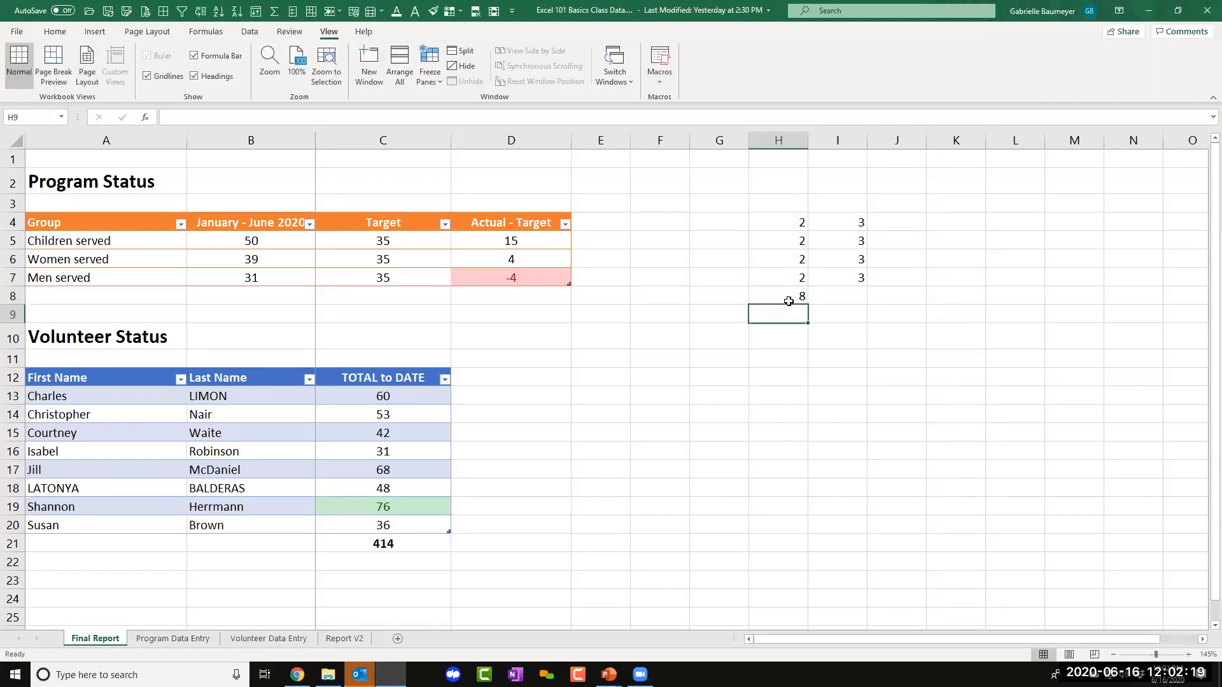
click(824, 295)
key(alt+equal)
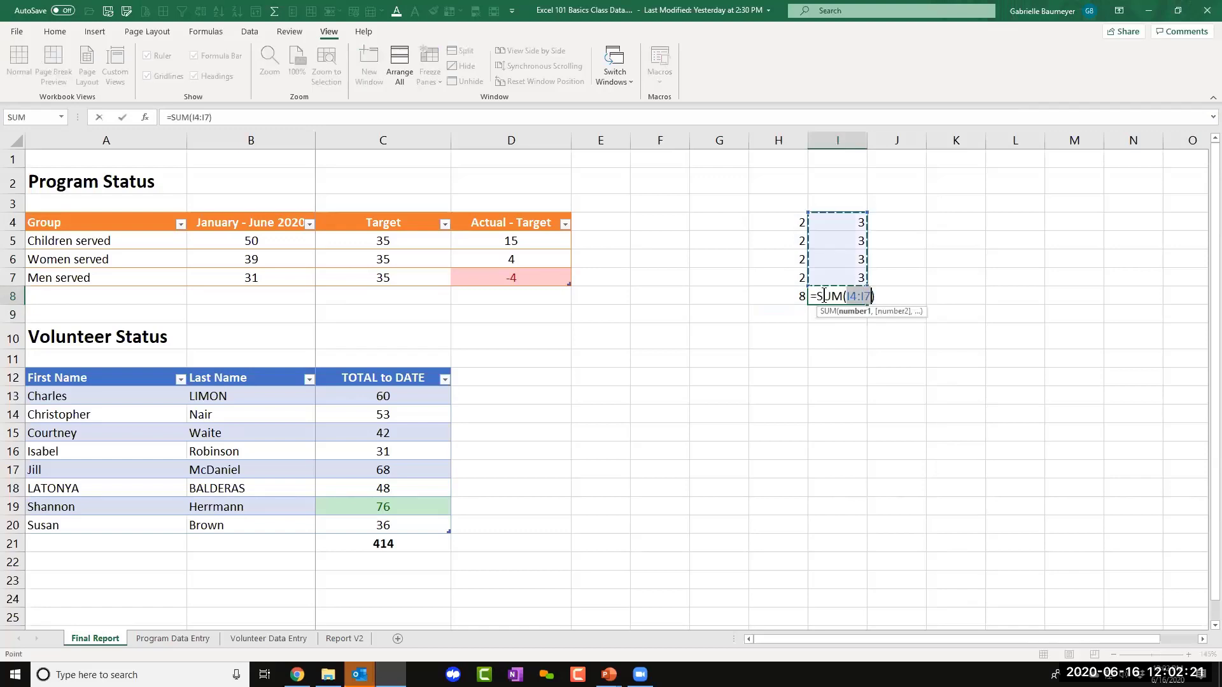
key(Return)
Label the totals row SUB in cell G8 and make G8:I8 bold.
click(738, 297)
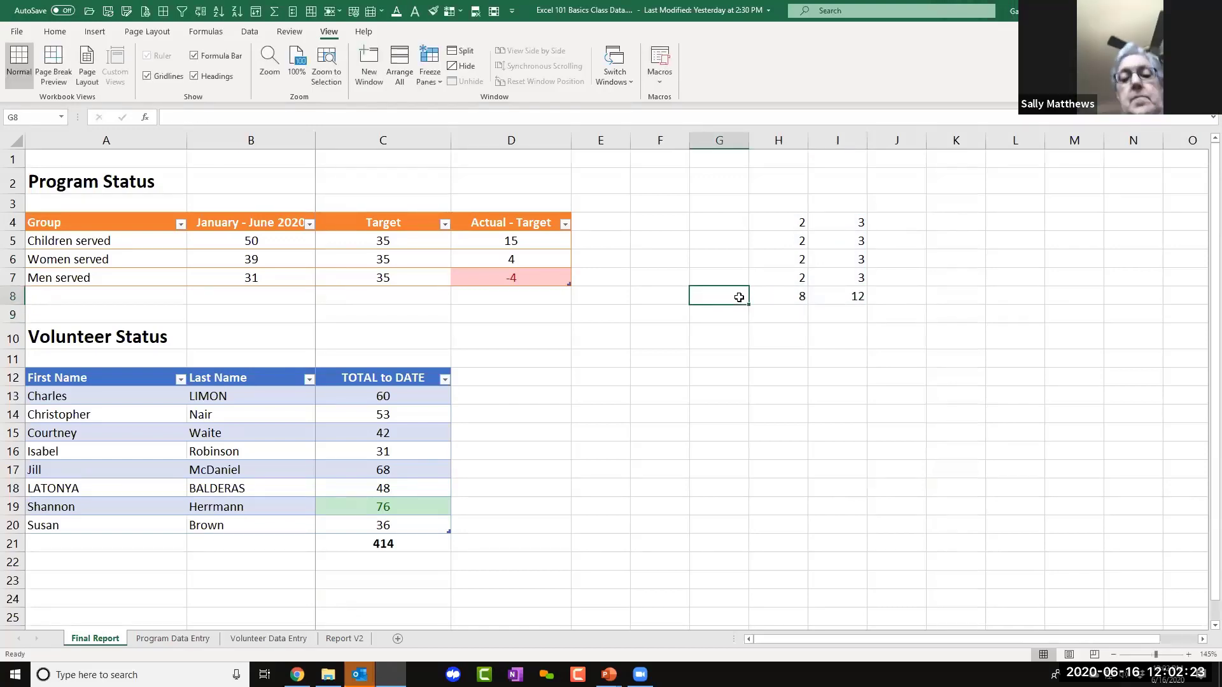
text(SUB)
key(Return)
drag(736, 296, 831, 289)
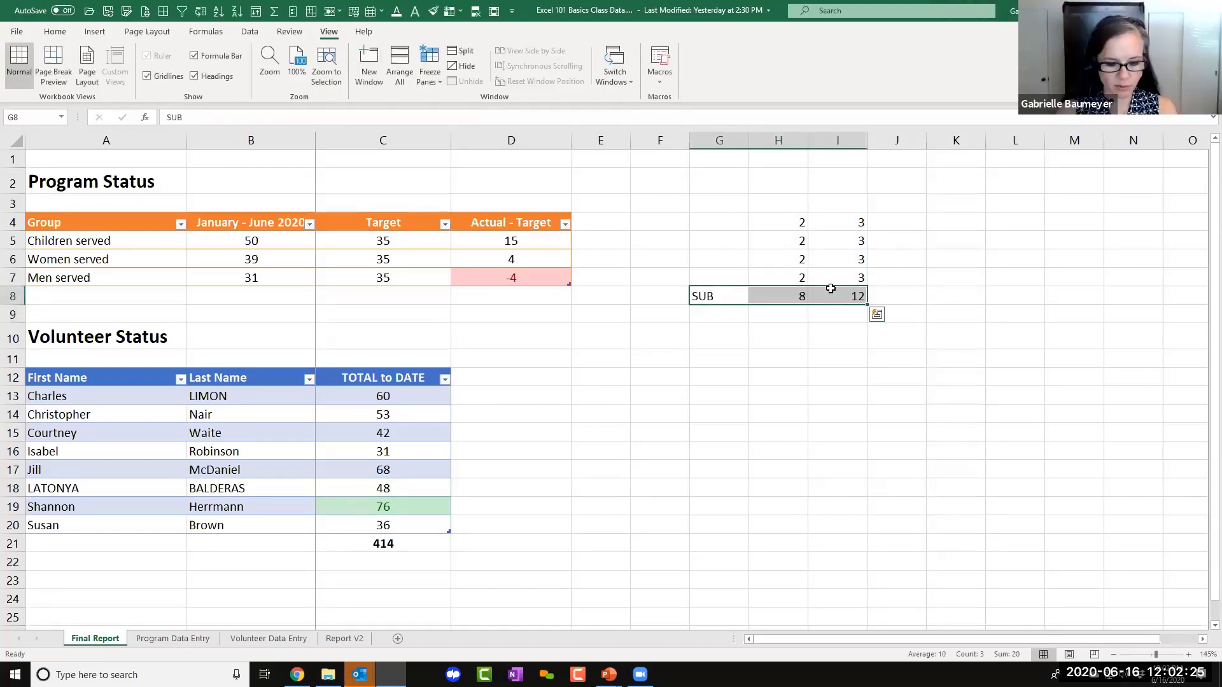
key(ctrl+b)
click(834, 351)
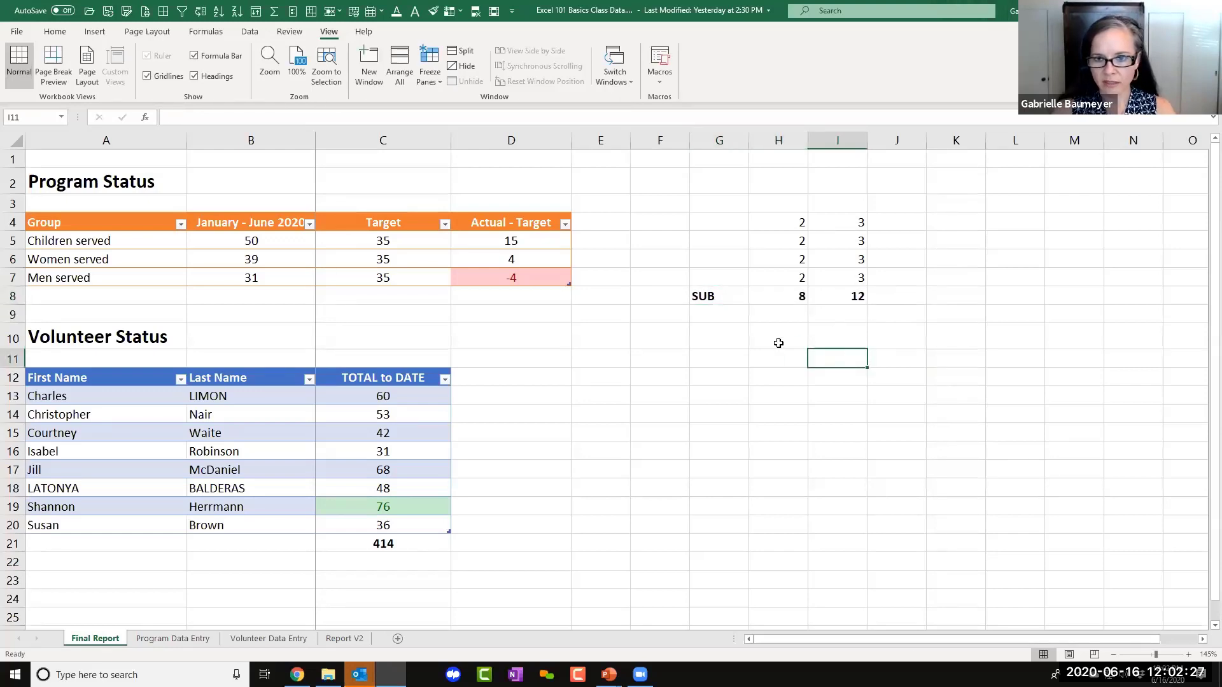
Copy the number block with its subtotals in H4:I8 and paste it starting at cell H10.
drag(789, 222, 828, 293)
key(ctrl+c)
click(789, 334)
key(ctrl+v)
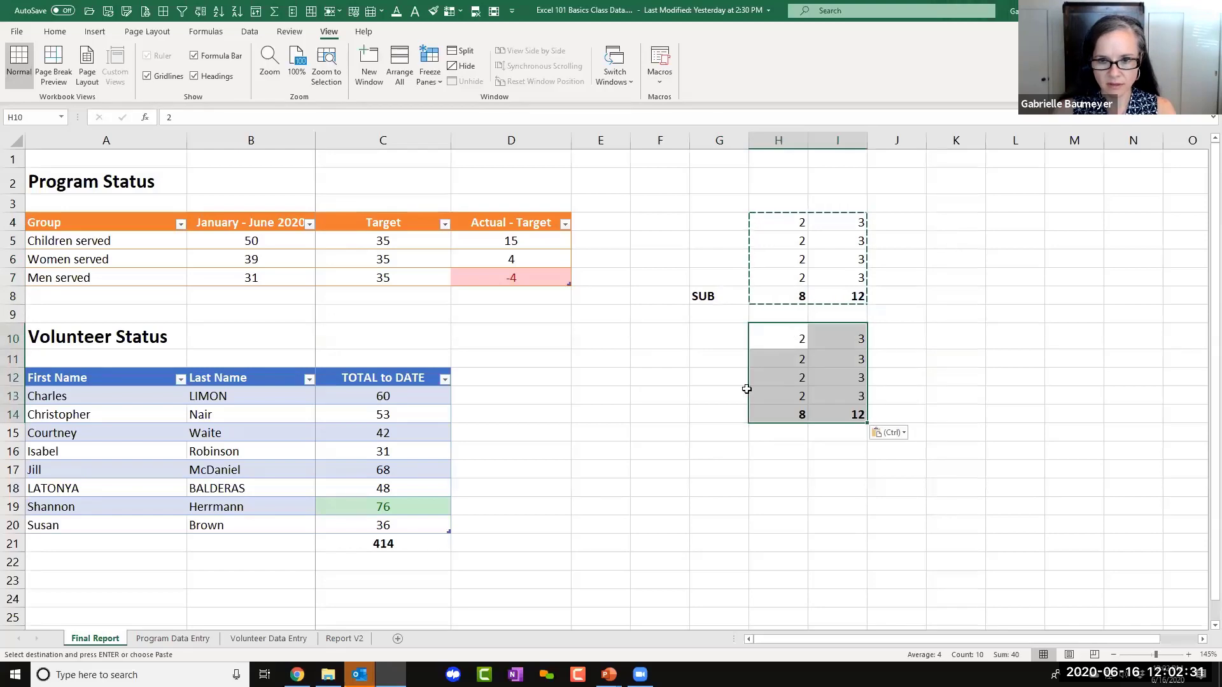
Copy the SUB label from cell G8 into cell G14 beside the second block's subtotals.
click(713, 297)
key(ctrl+c)
click(727, 416)
key(ctrl+v)
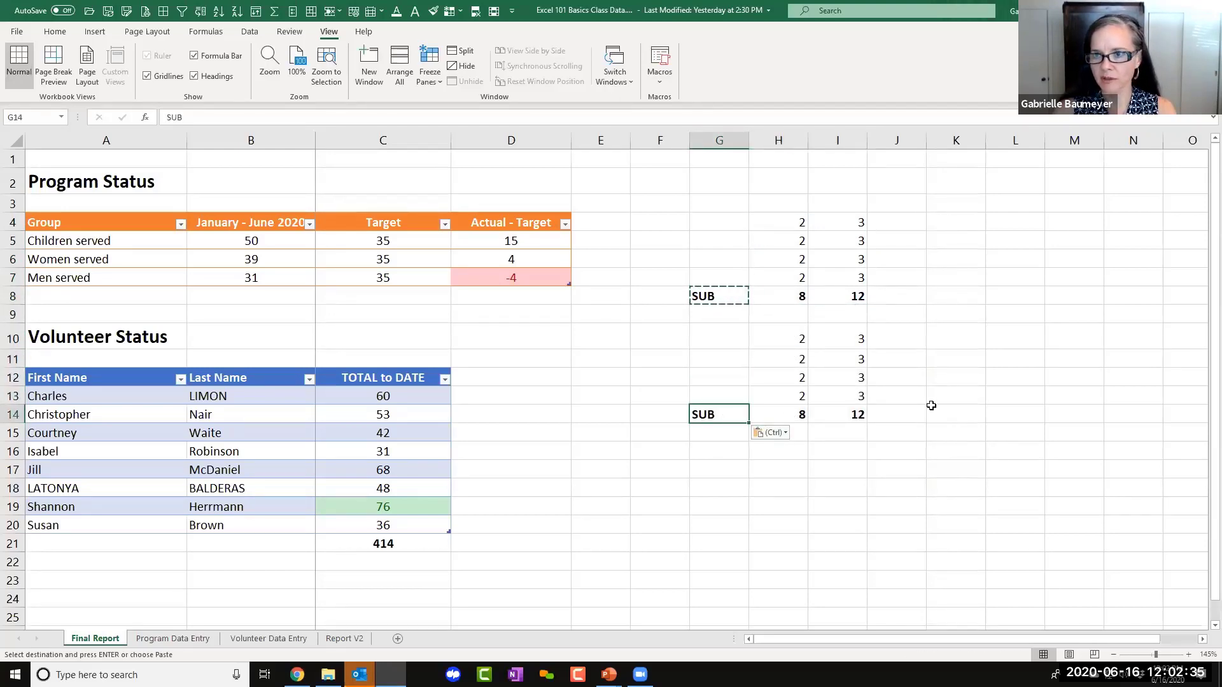
Enter the label TOTAL in cell G17 below the two number blocks.
click(718, 472)
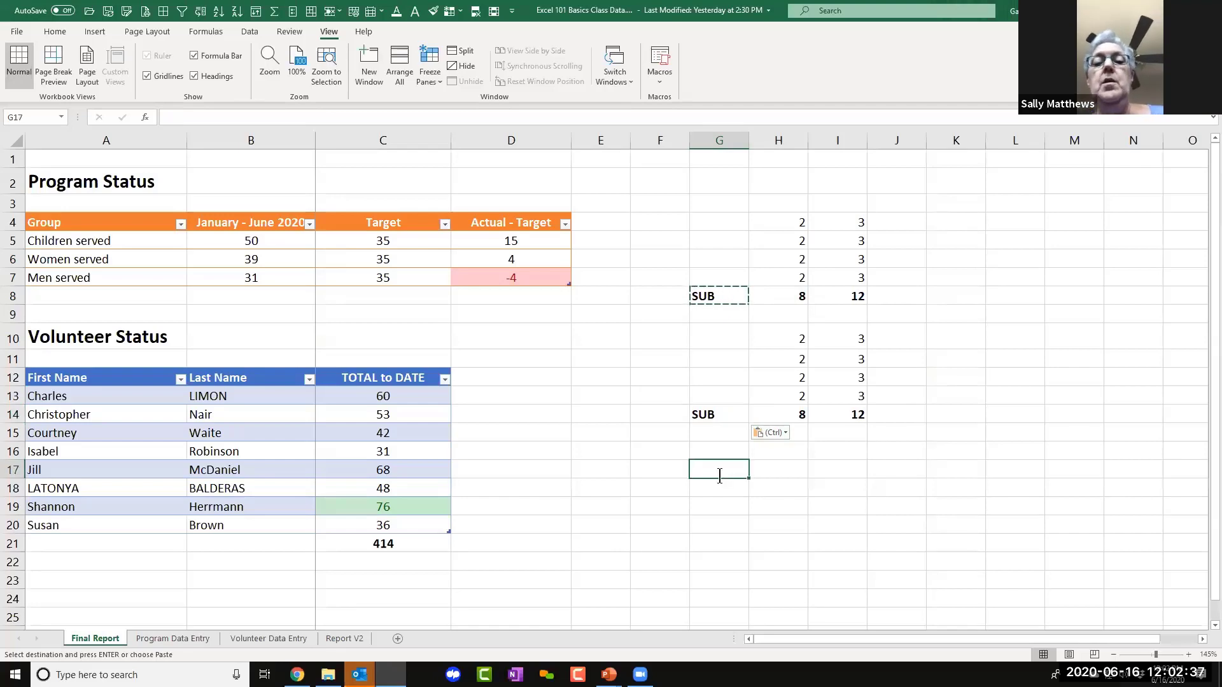
text(TOTA)
text(L)
key(Return)
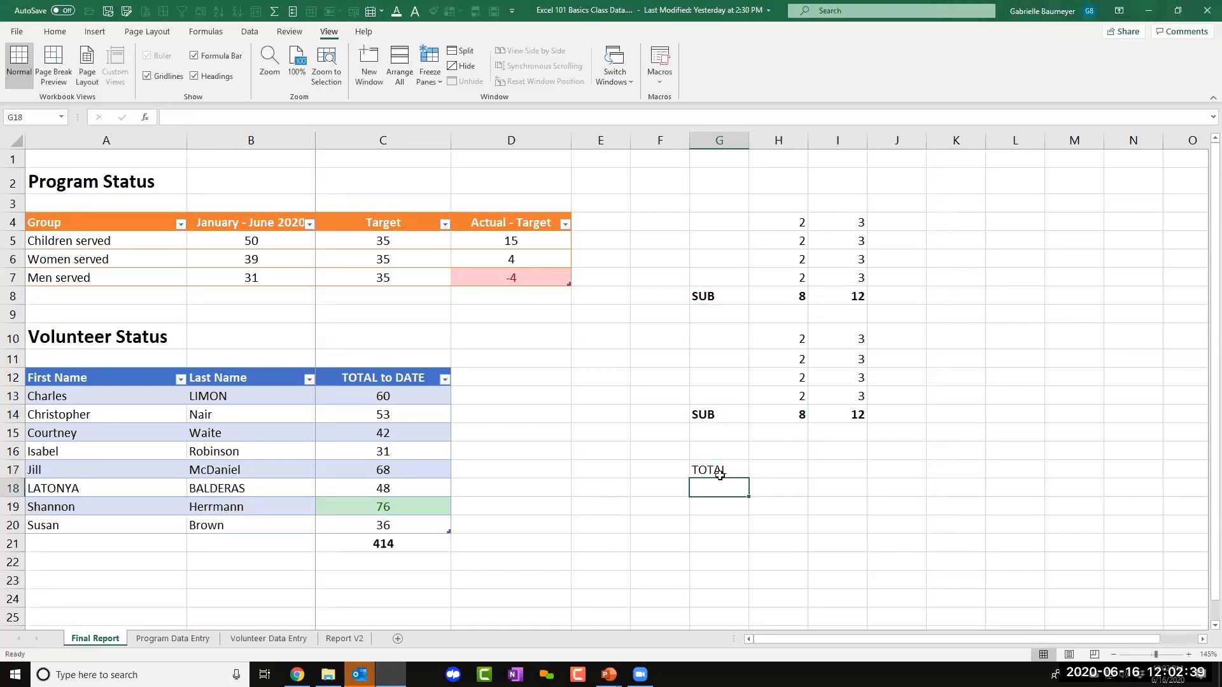
Enter the formula =H8+H14 in cell H17 to add the two subtotals of column H.
click(765, 471)
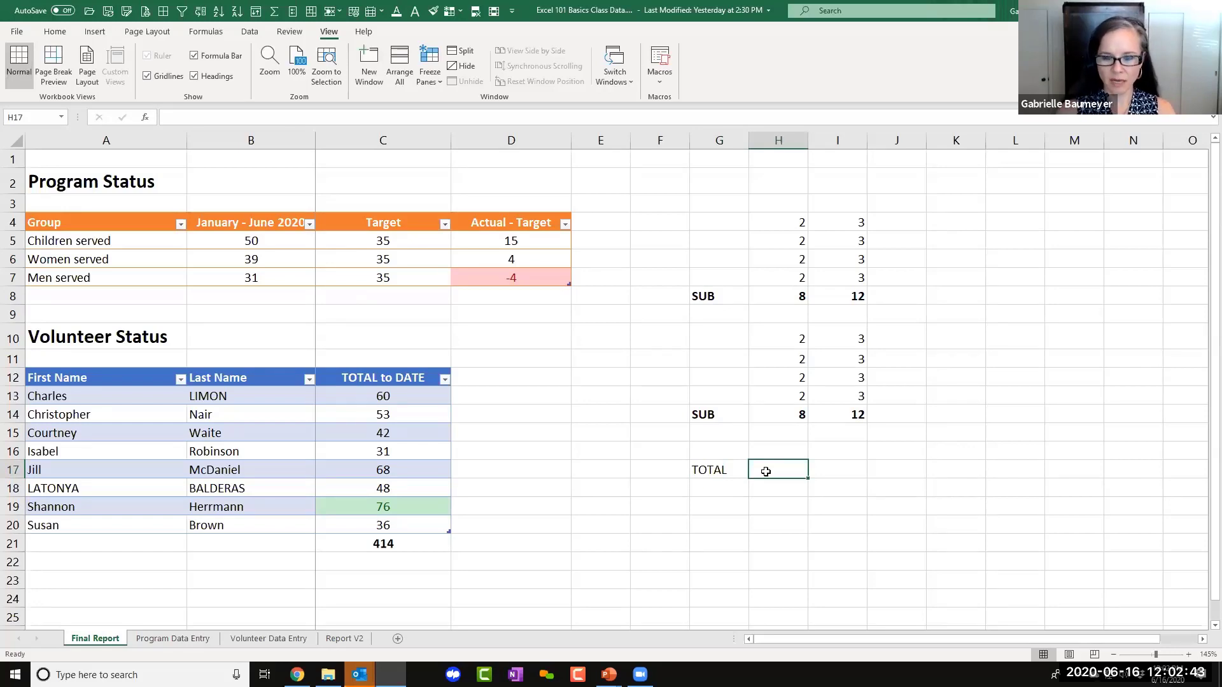
text(=)
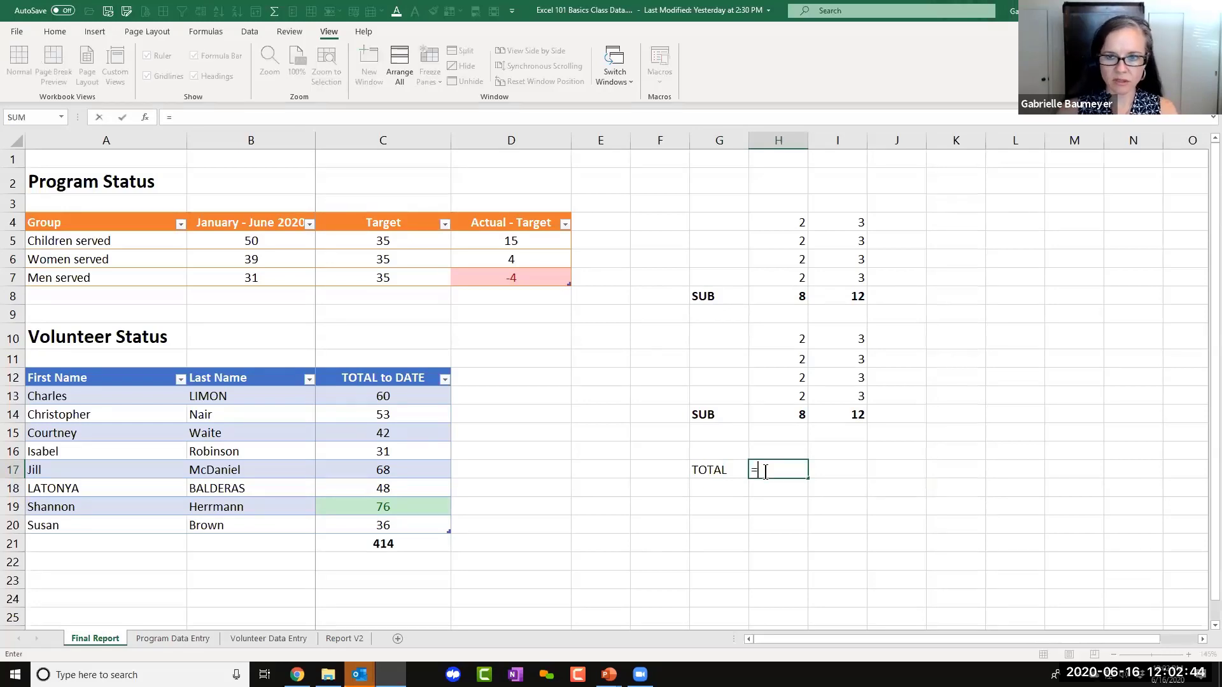
click(781, 294)
text(+)
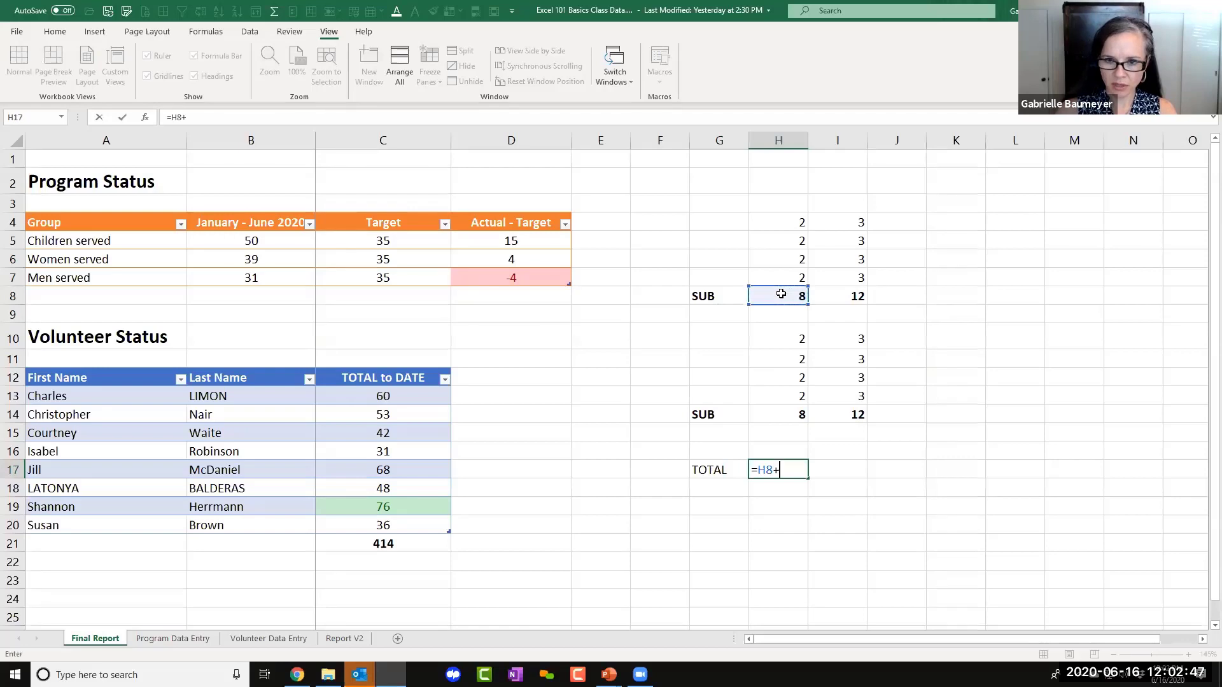
click(788, 413)
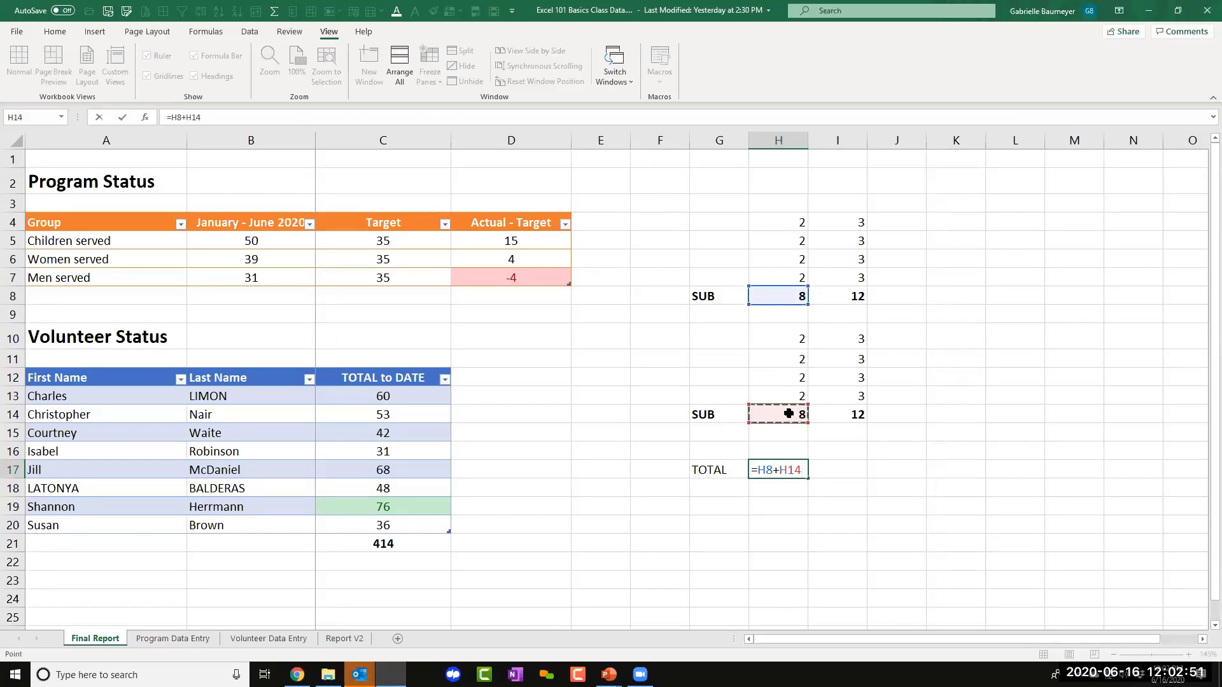
key(Return)
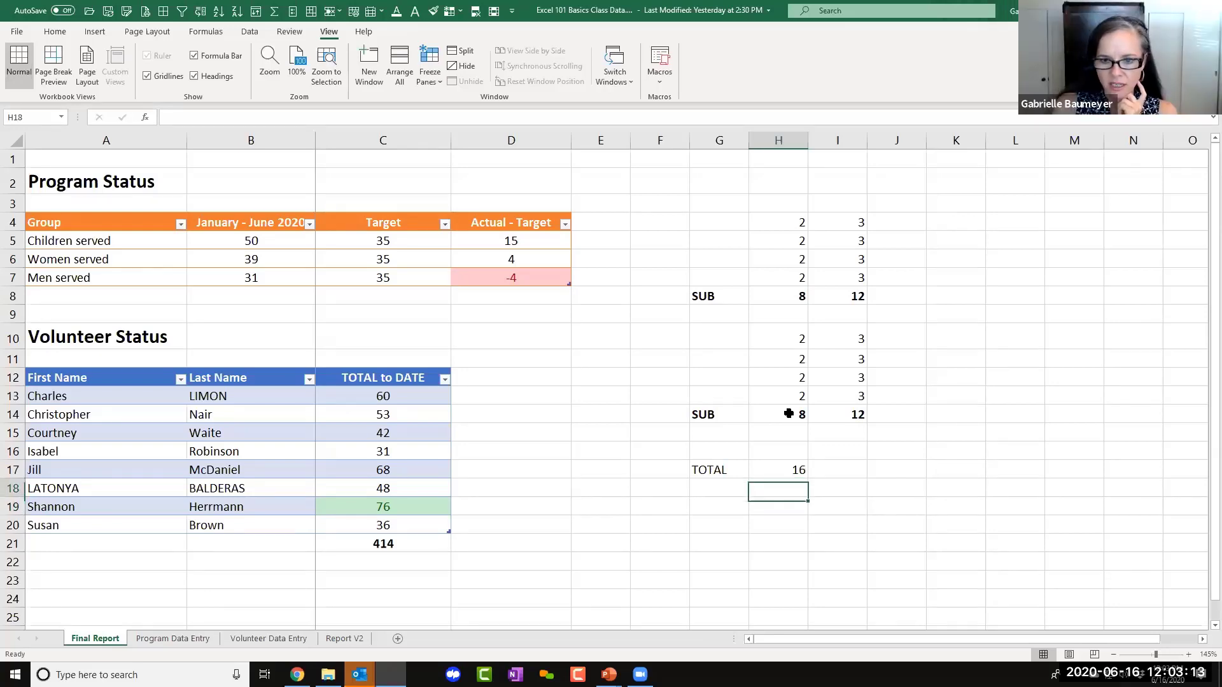
Examine which cells the grand total formula in H17 refers to, leaving the formula as it is.
key(Up)
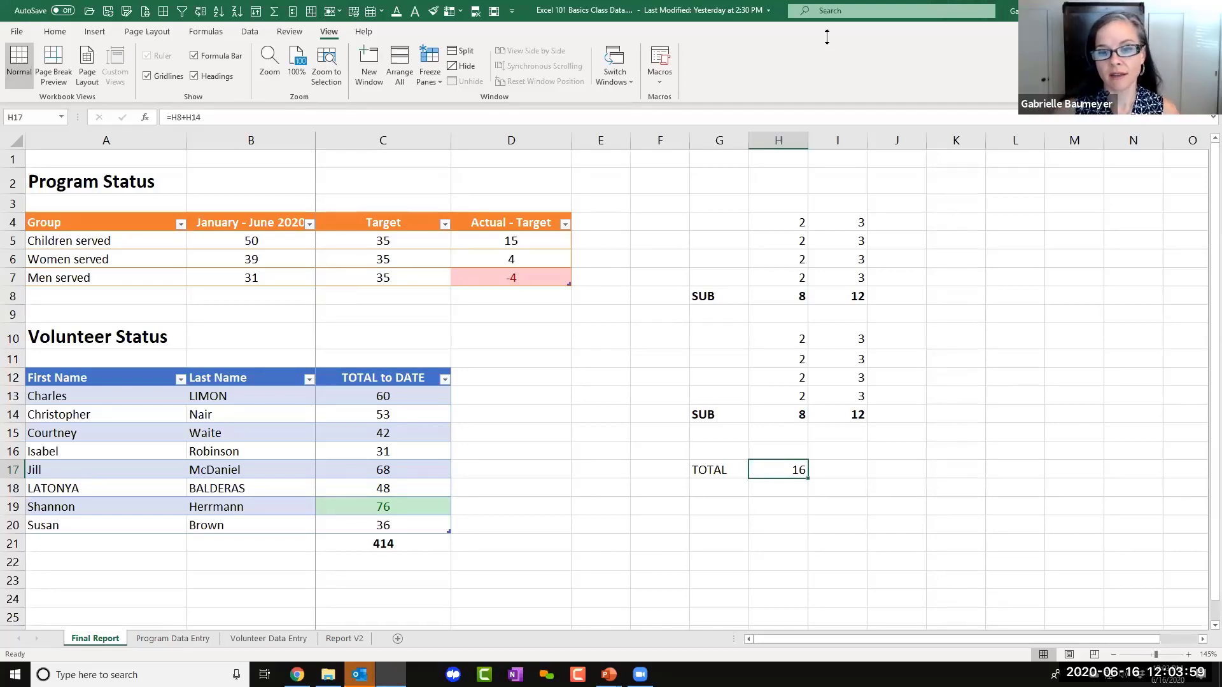
double_click(775, 470)
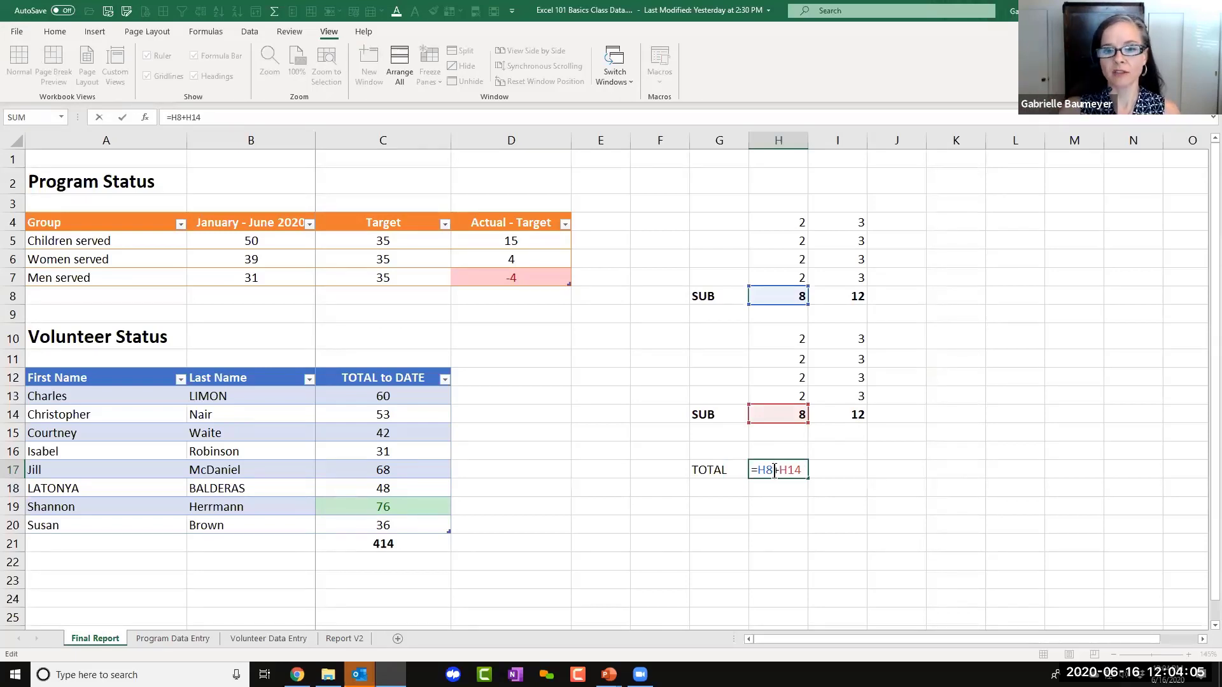
key(Return)
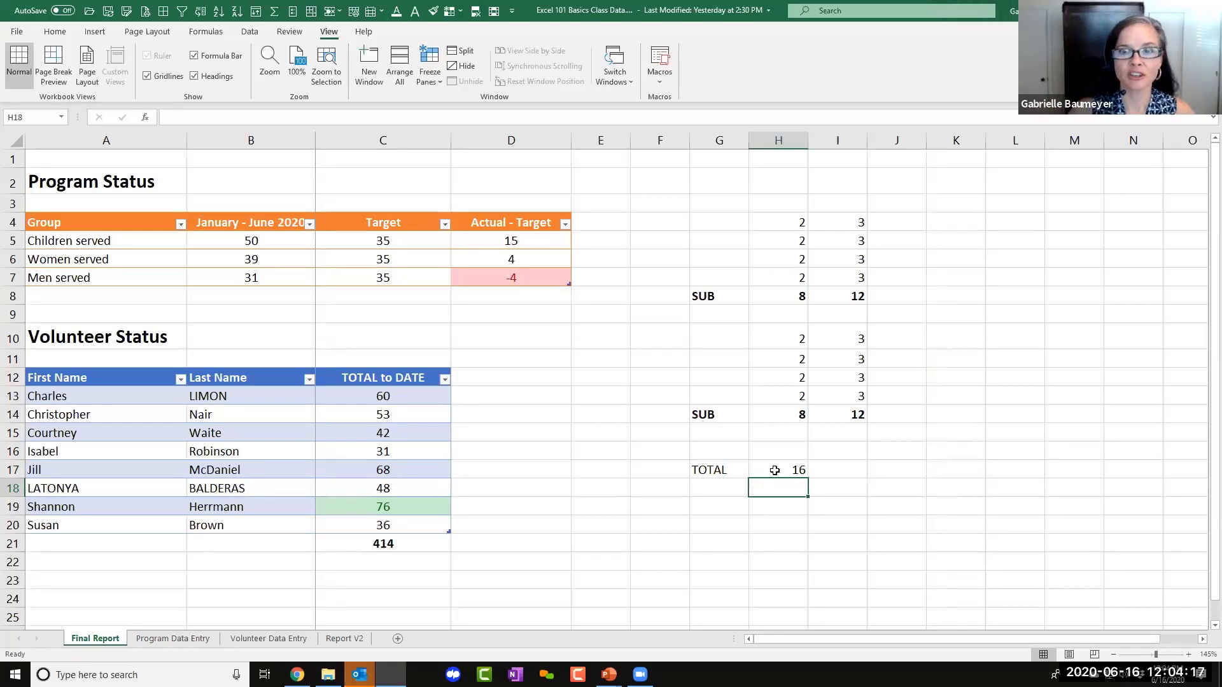
Switch from the Excel workbook to another open window, starting at the Chrome page Consulting and Training Classes.
key(alt+Tab)
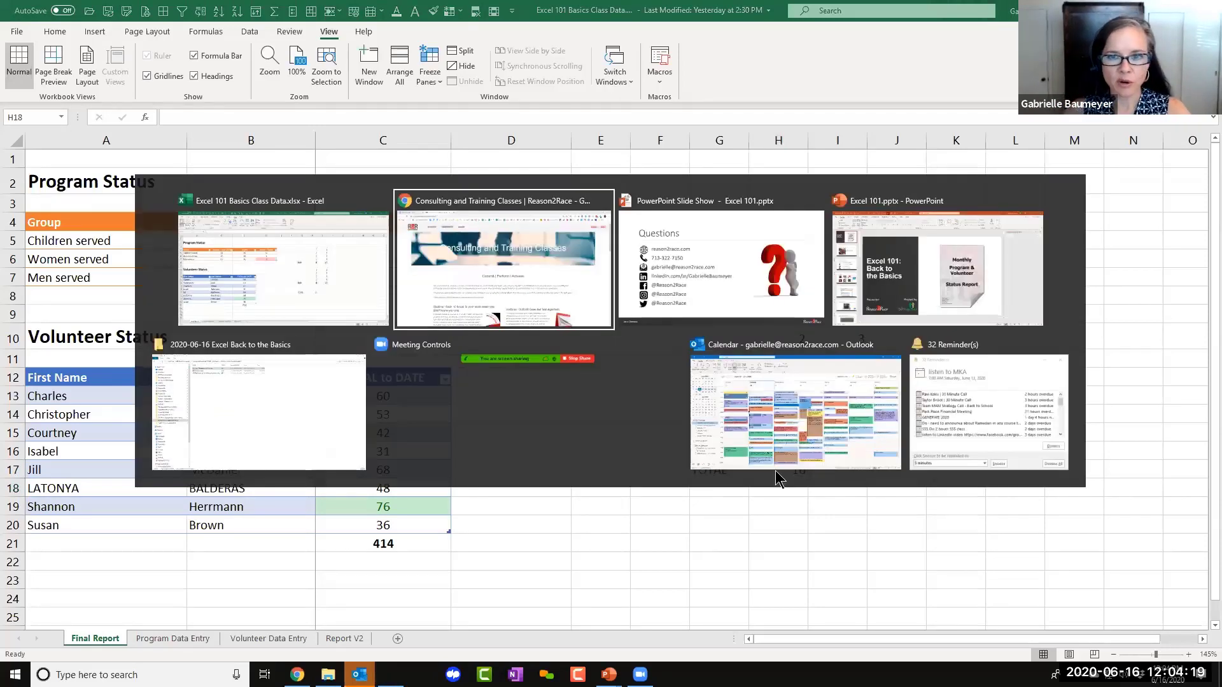